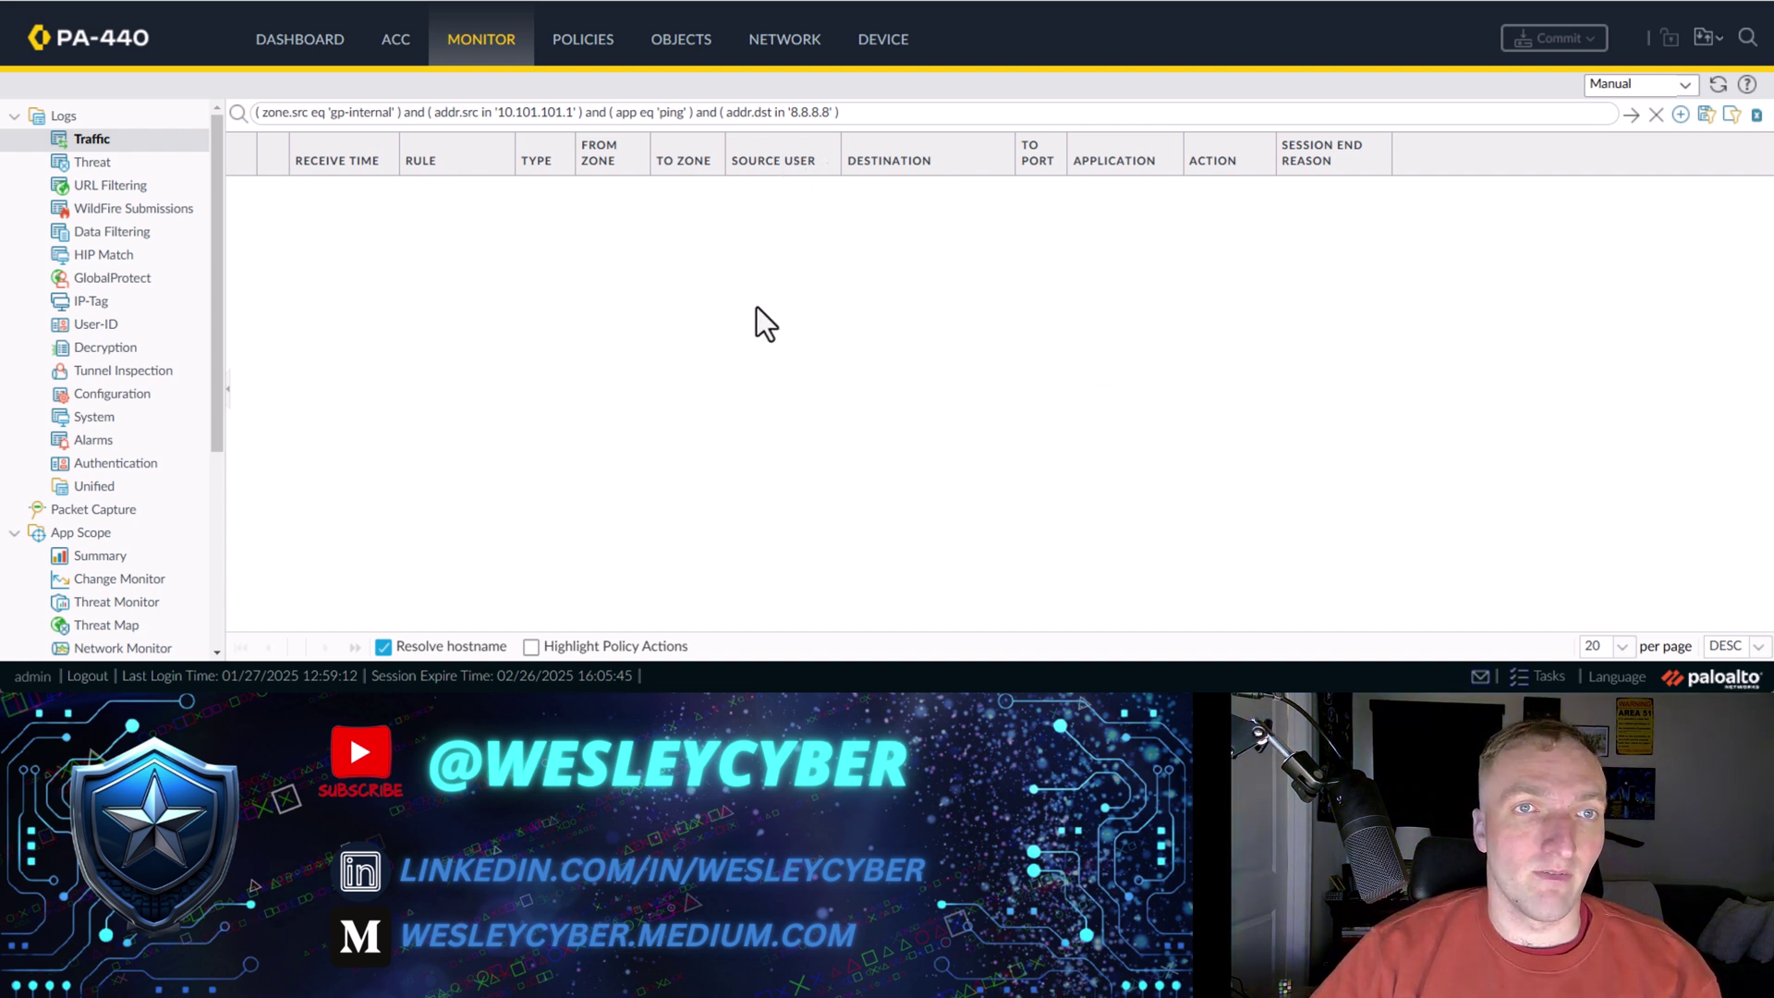
Step: Run the Traffic log filter, then ping 8.8.8.8 from PowerShell and return to the browser
left_click(958, 113)
key("Return")
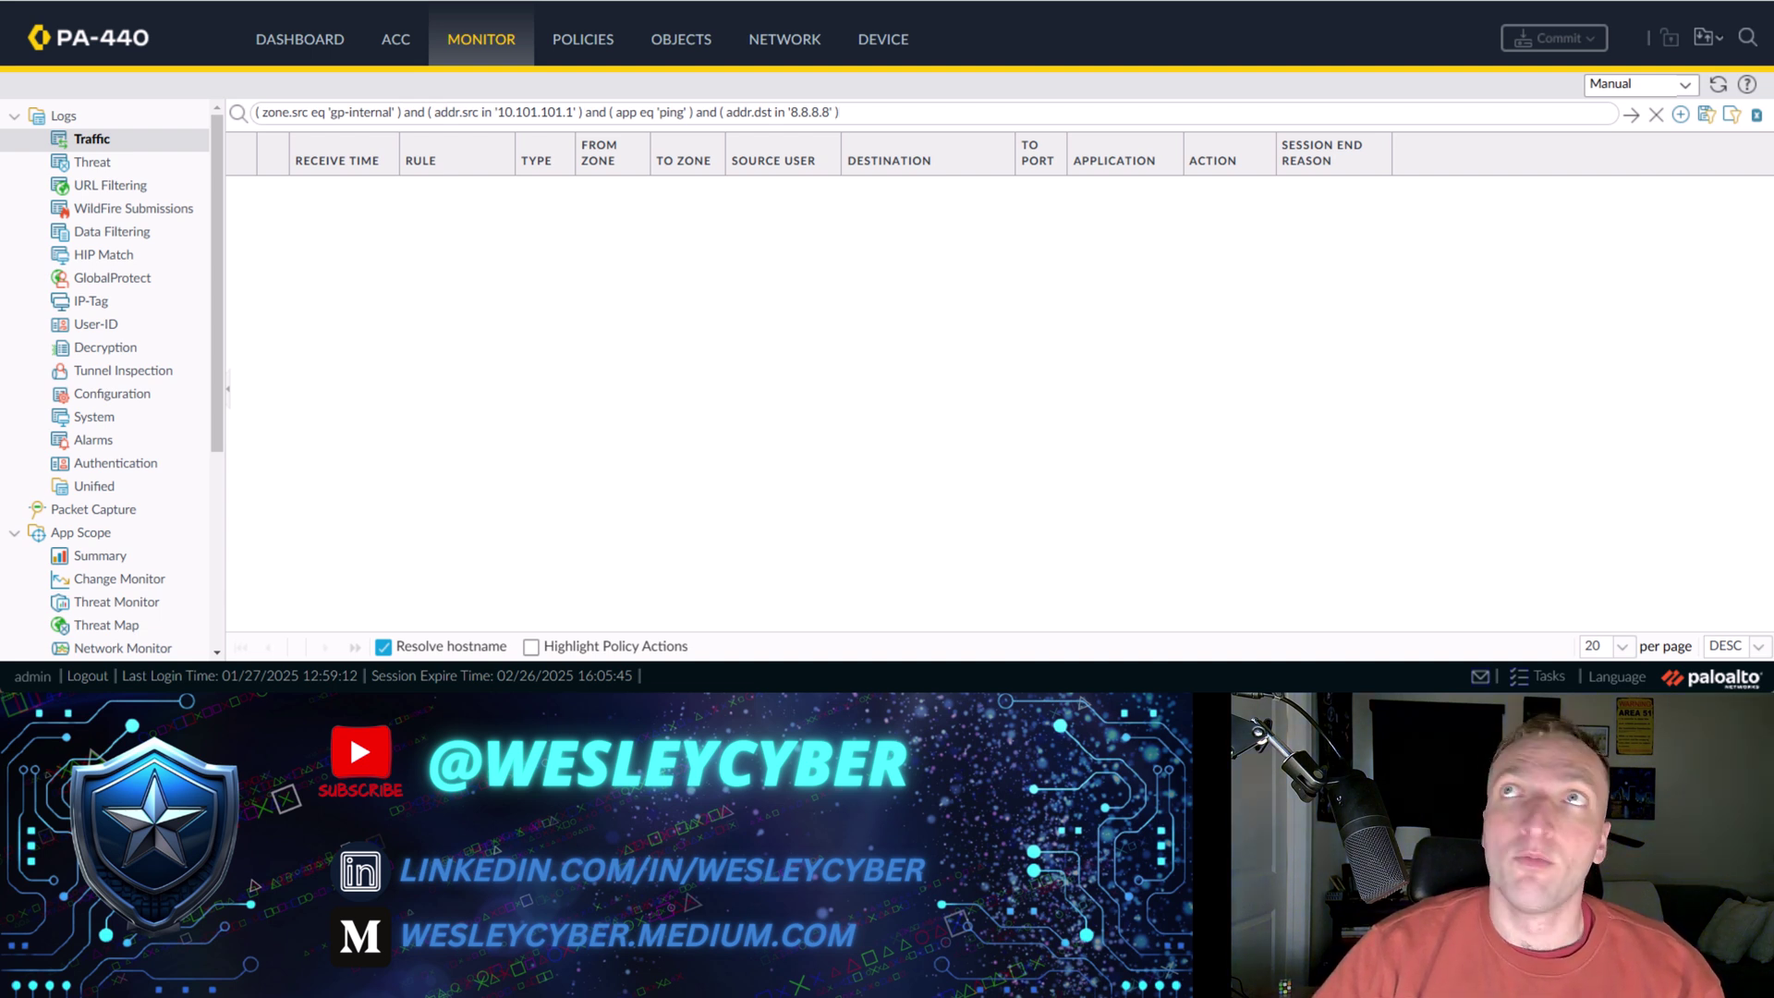
left_click_drag(1773, 102, 1157, 119)
type("p")
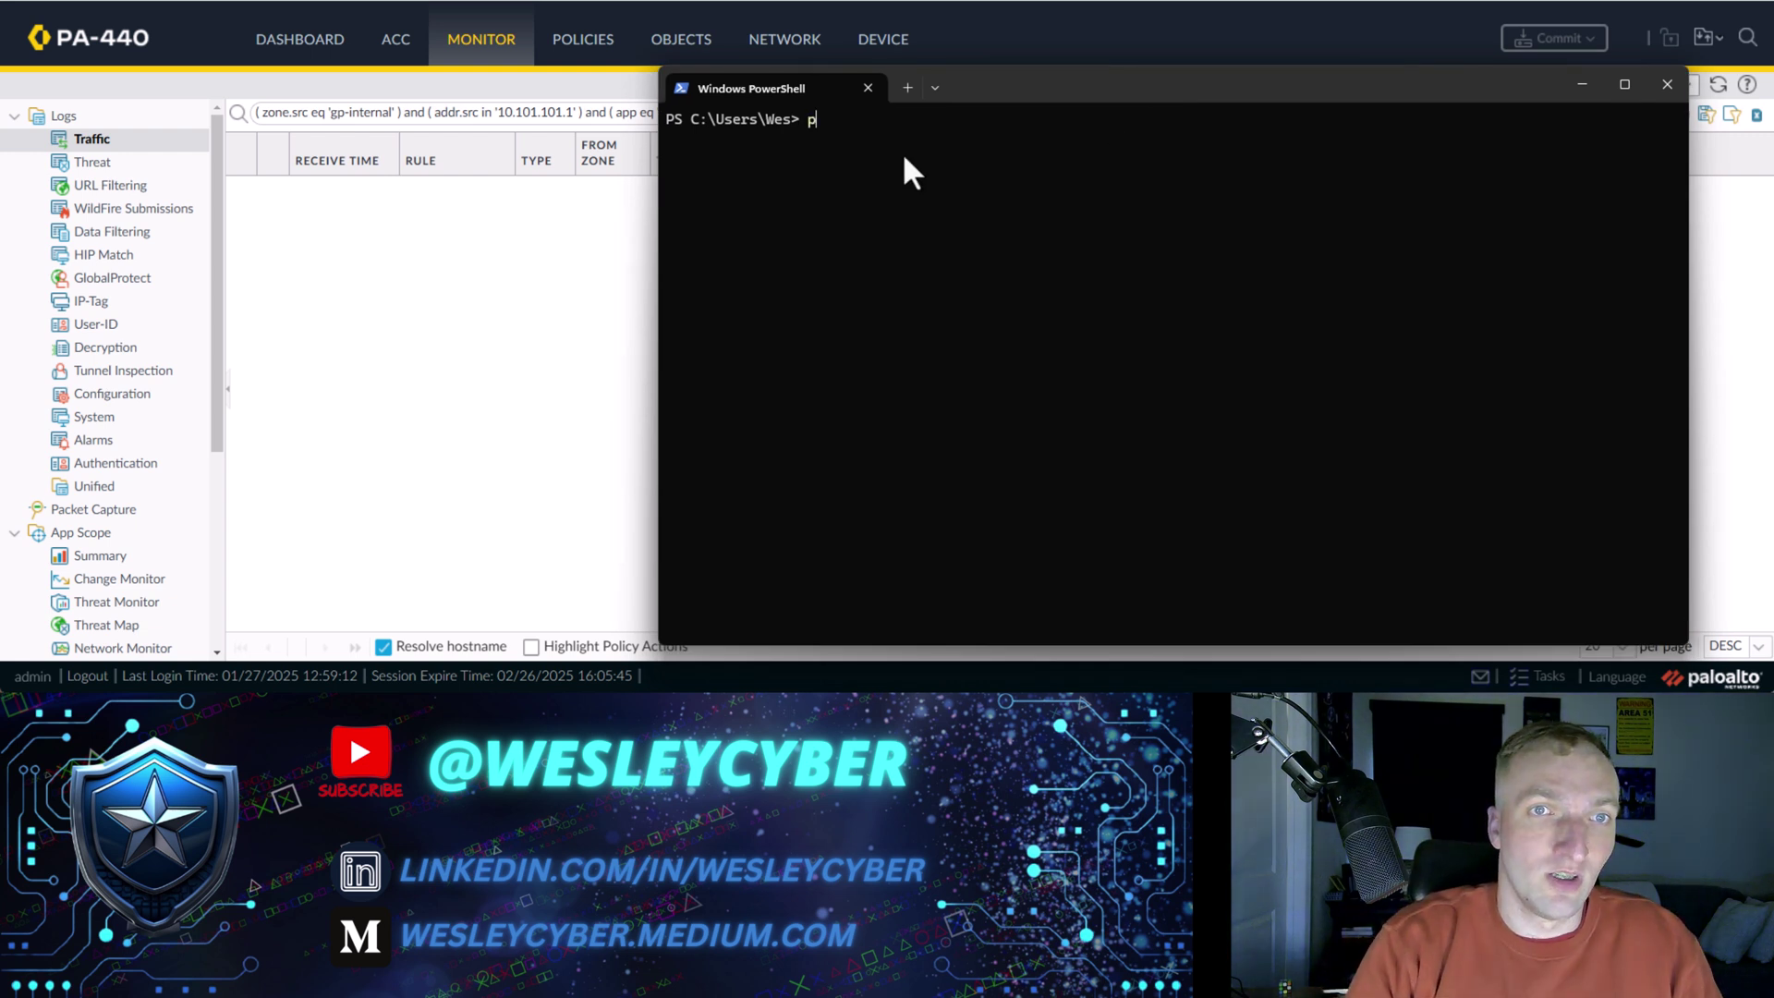
type("ing 8.8.8.8")
key("Return")
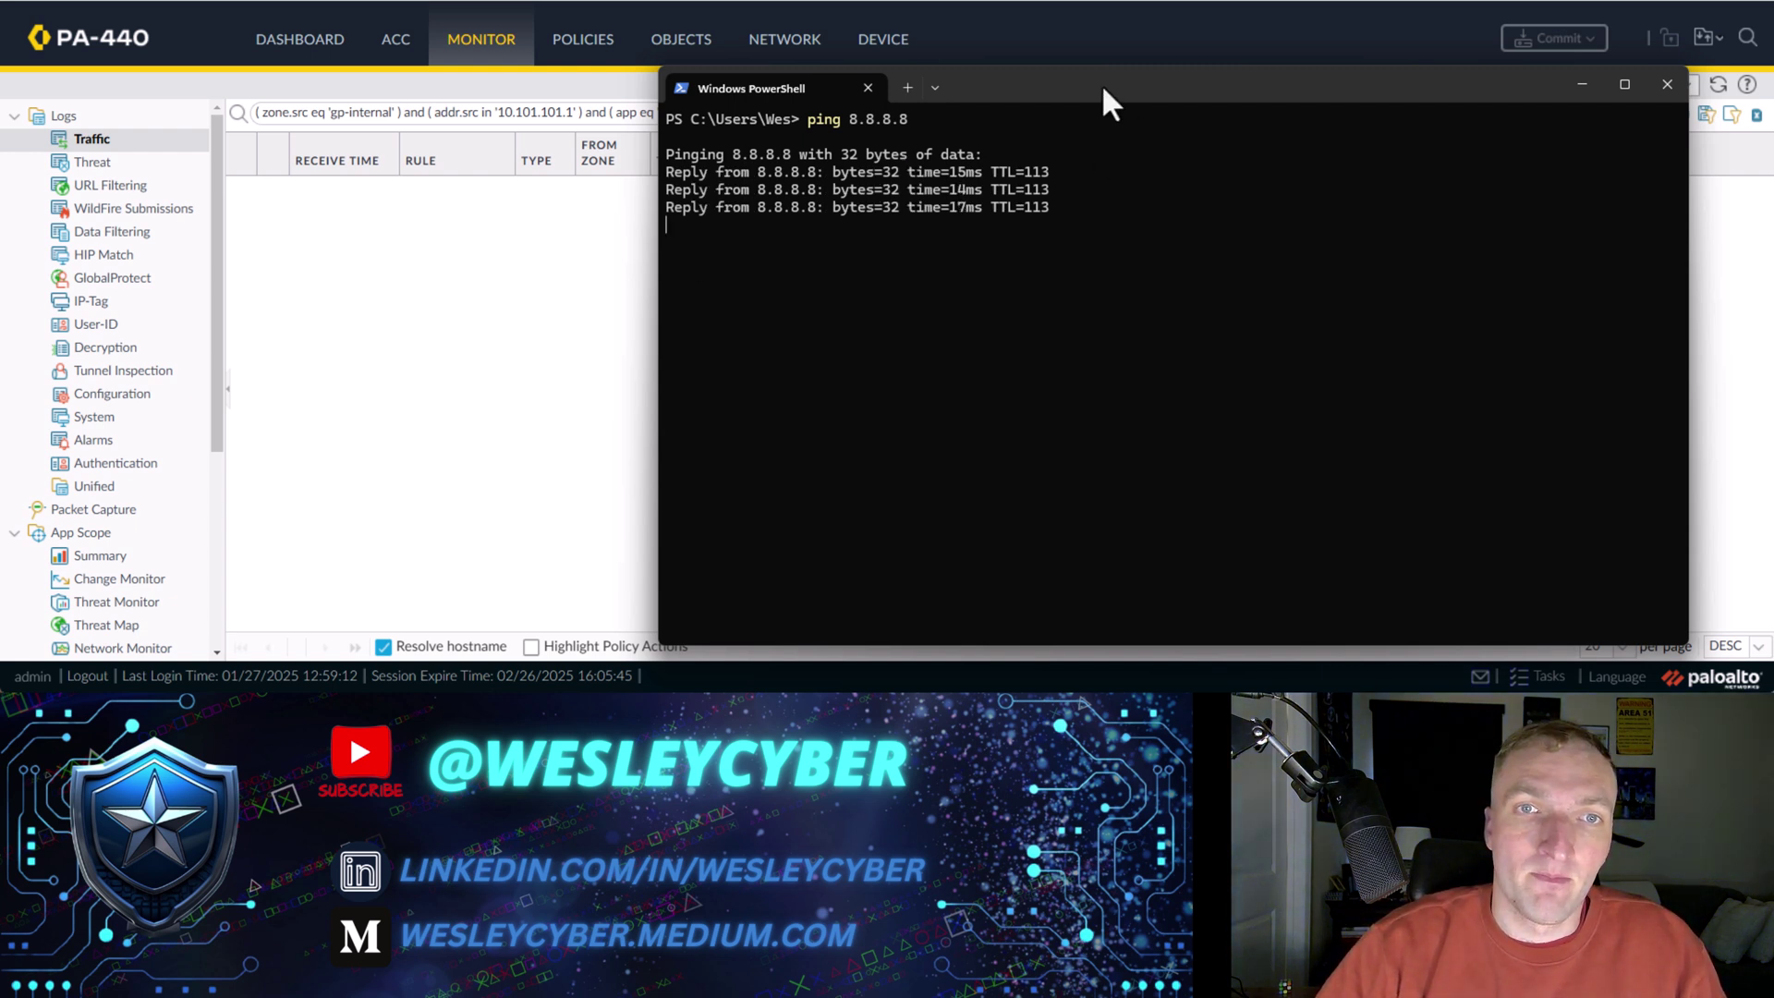
left_click_drag(1059, 88, 1773, 0)
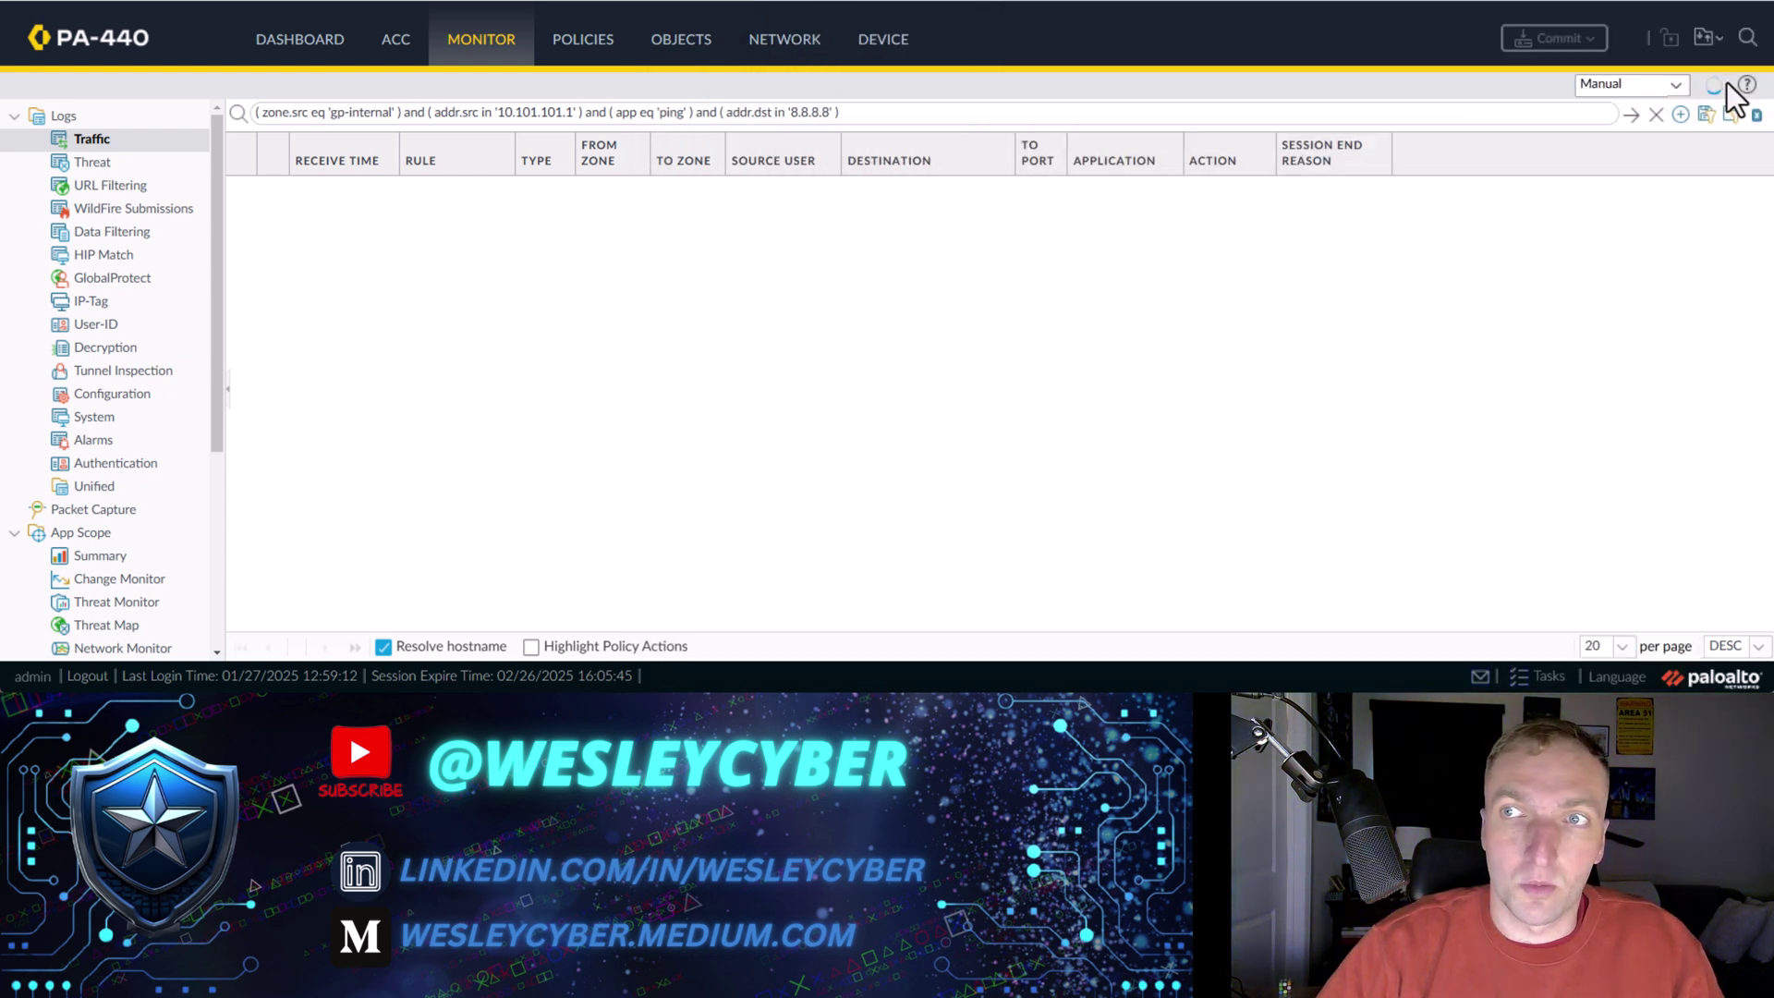
Step: Refresh the filtered Traffic log until the allowed GP Everywhere ping to Google DNS appears
left_click(1724, 93)
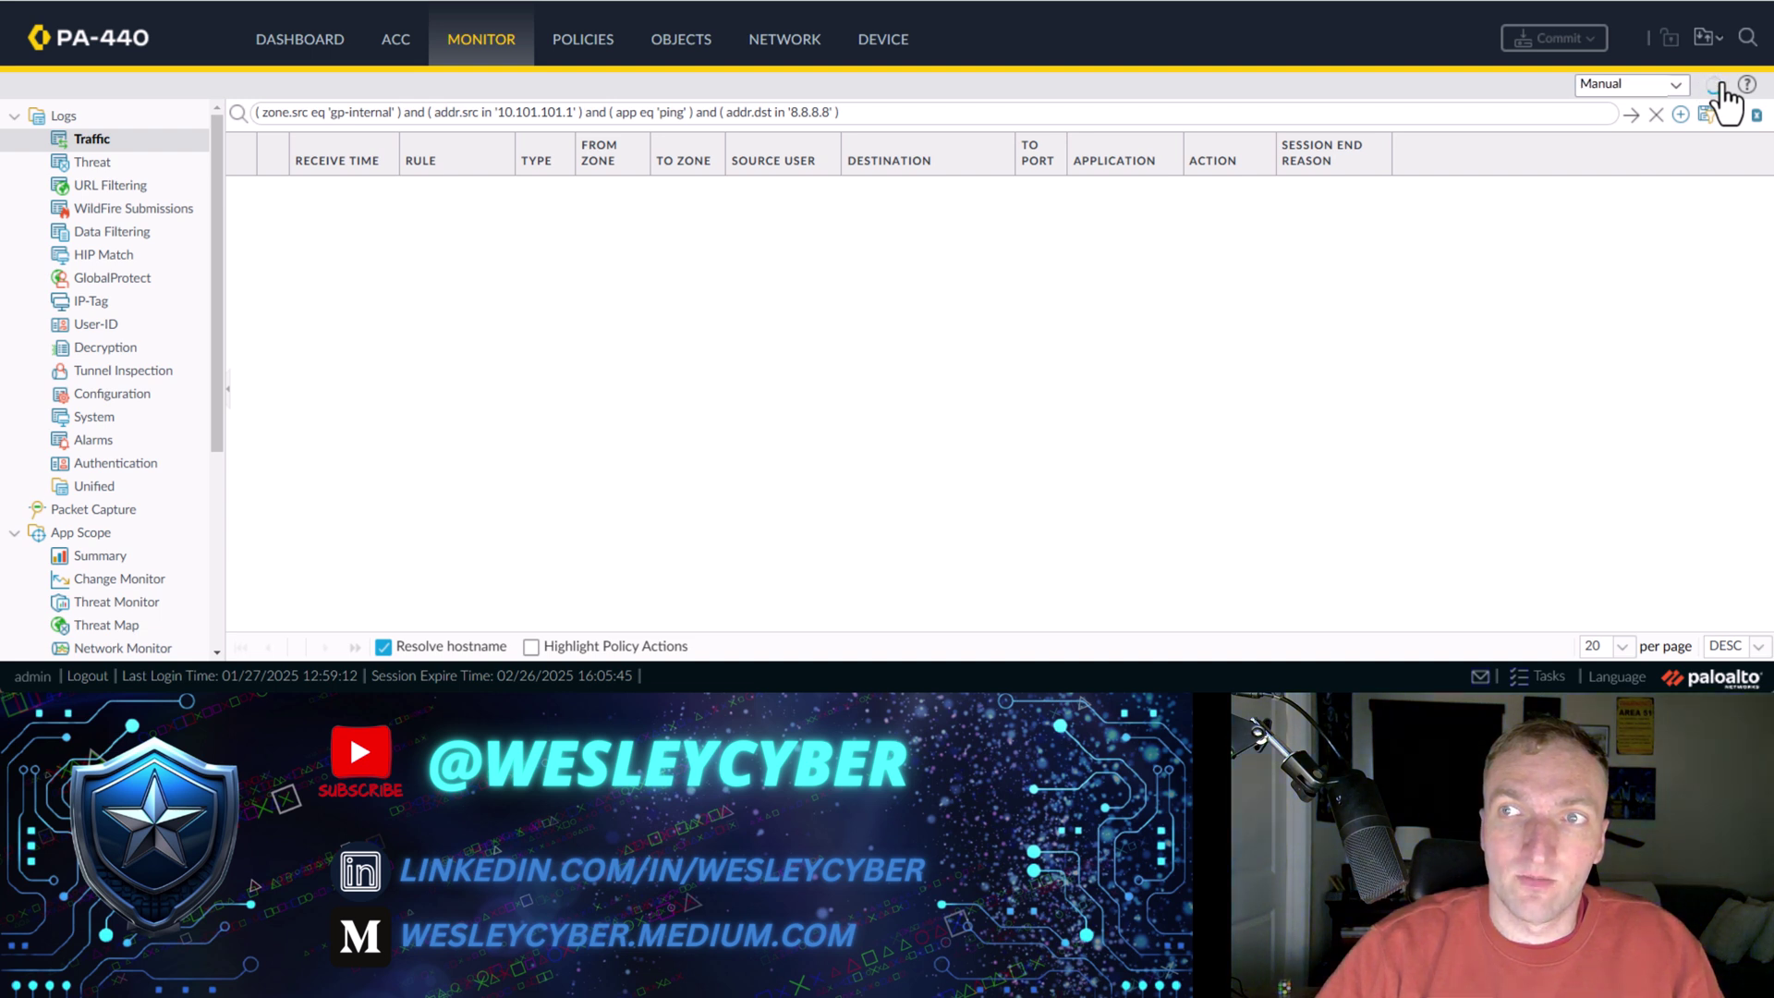
left_click(1724, 93)
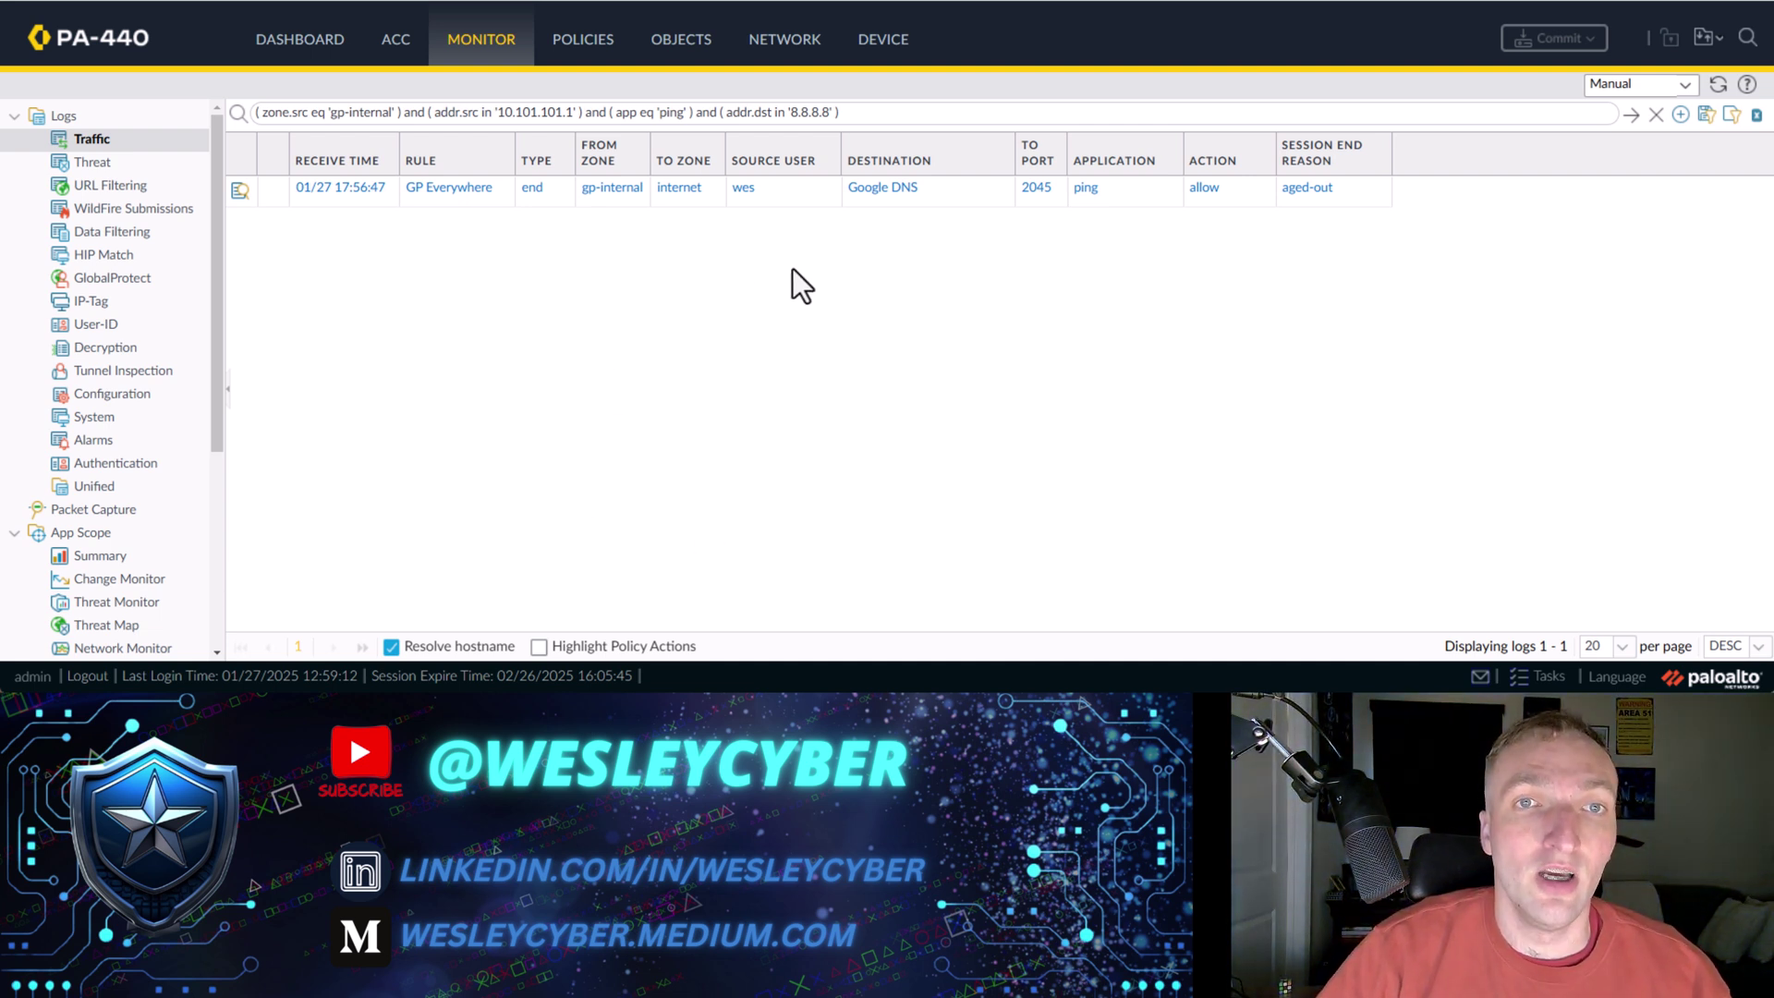
Step: Add a HIP object named 'VeraCrypt ProductGuid' and enable its Custom Checks
left_click(693, 53)
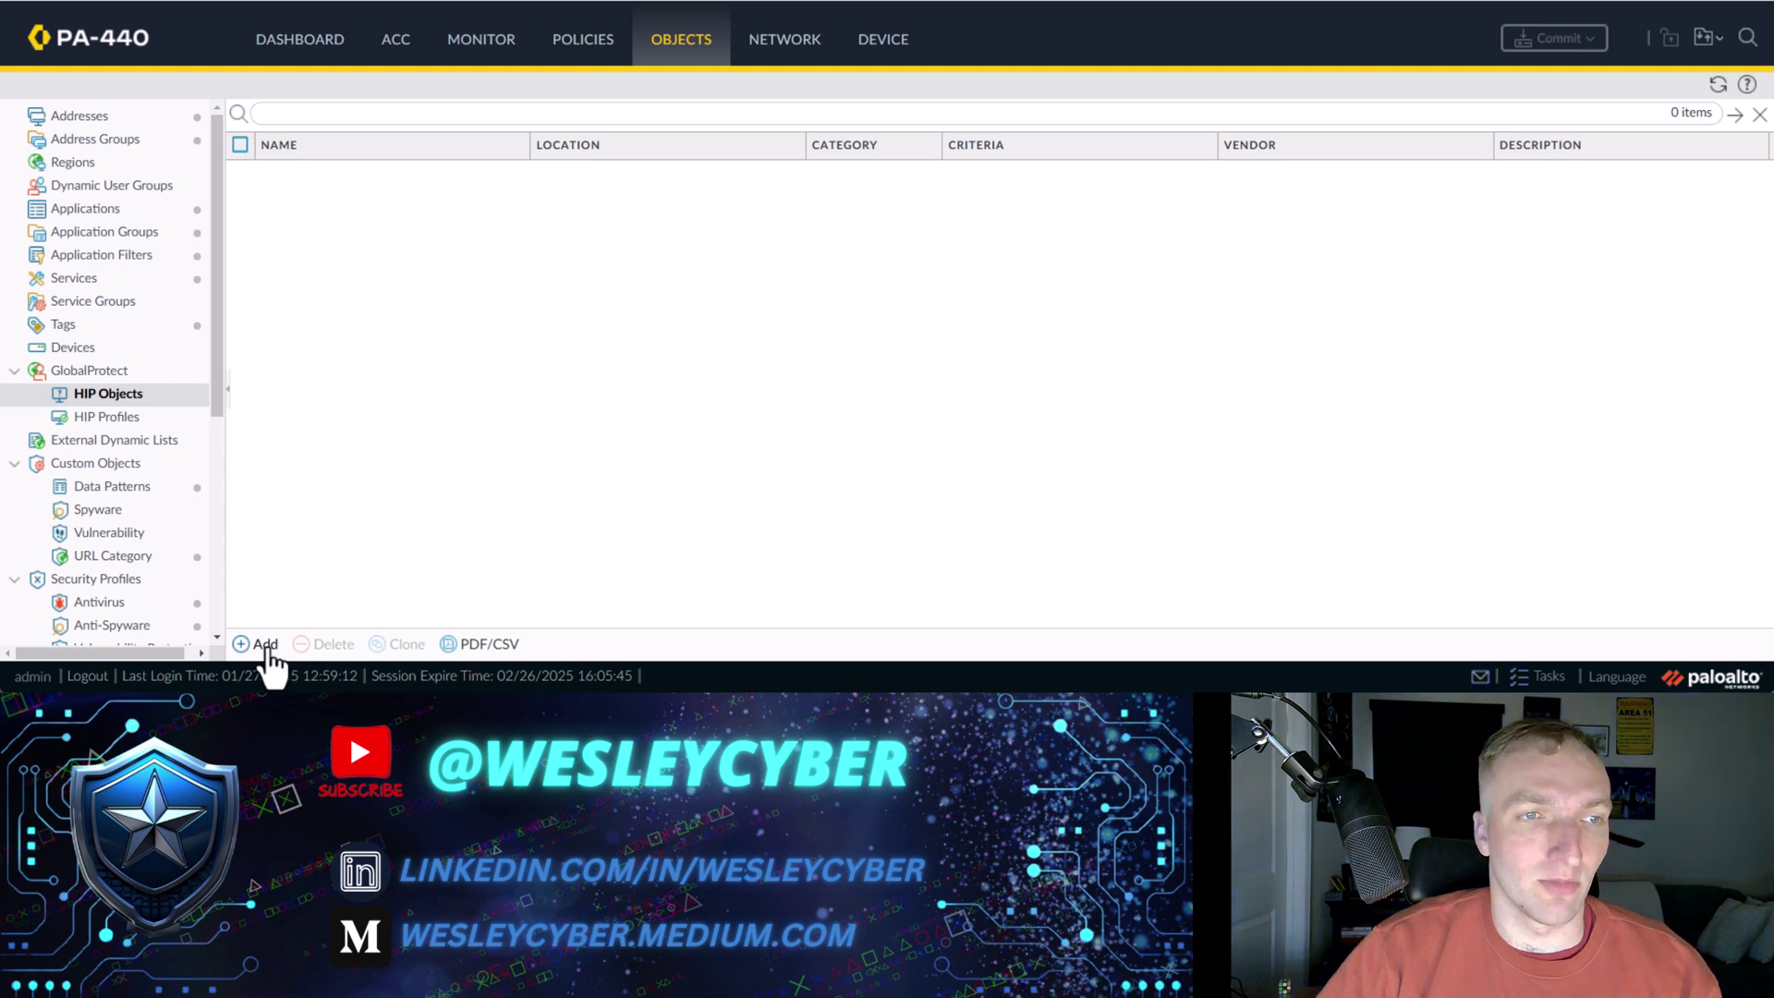
left_click(264, 646)
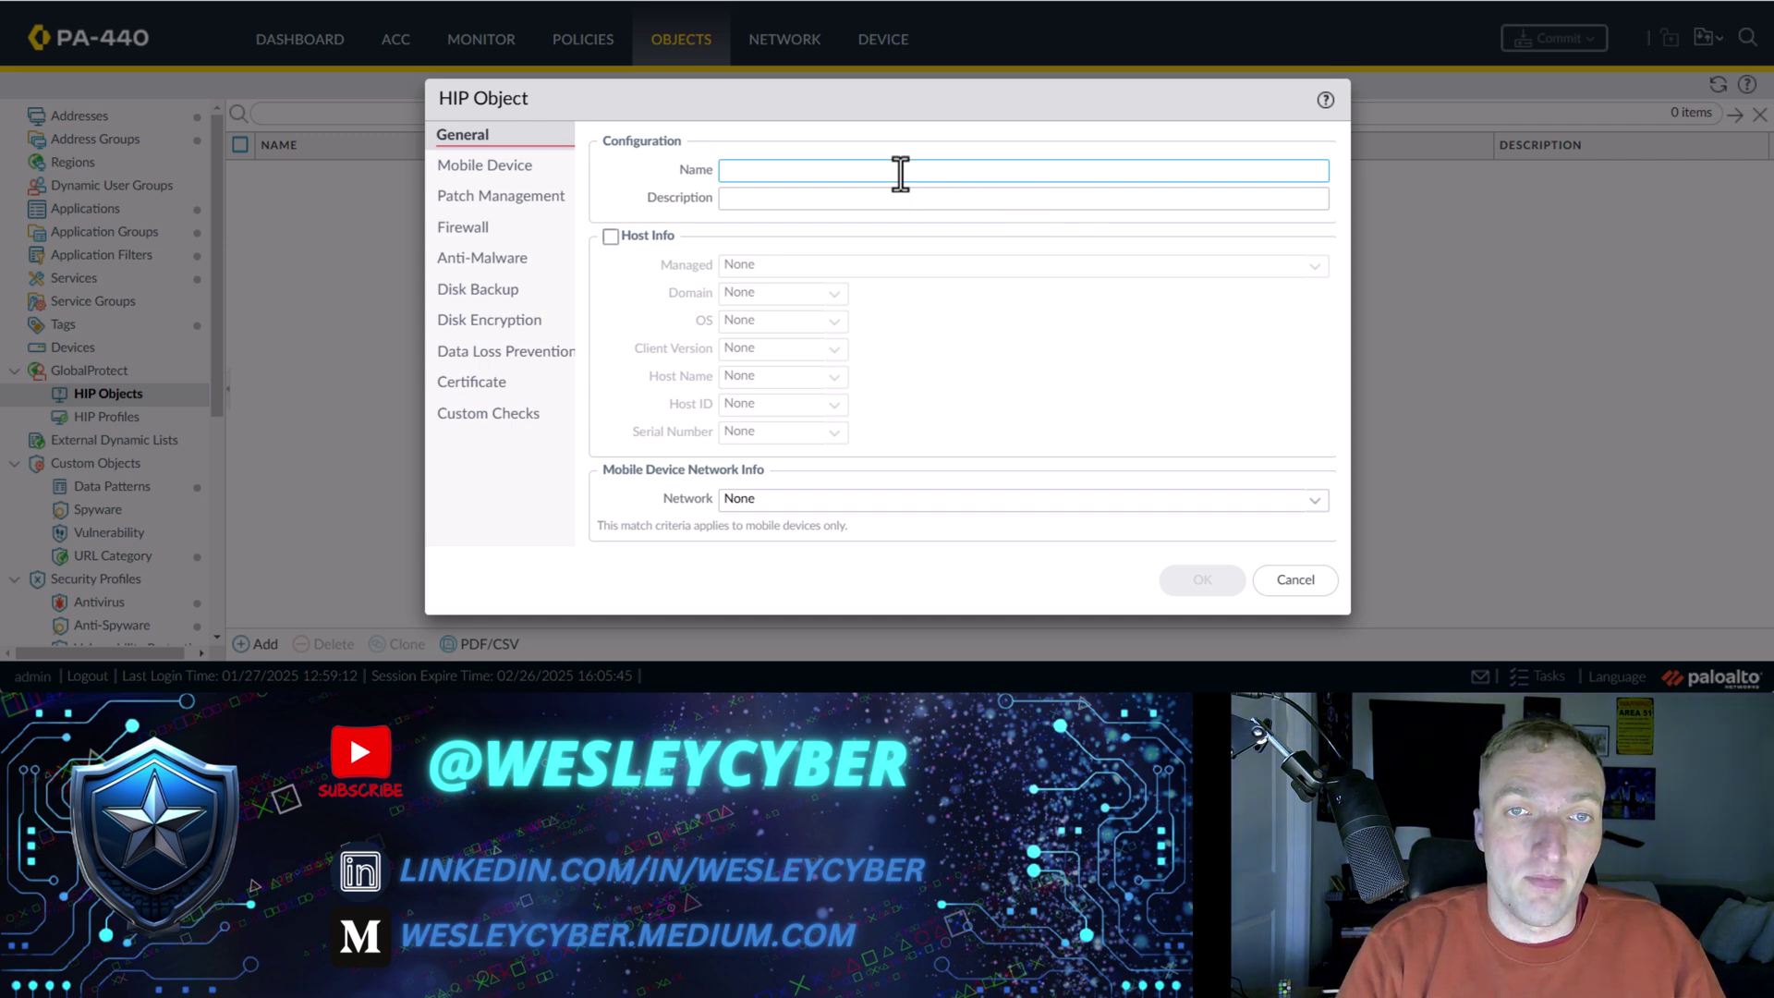
type("VeraCrypt Pro")
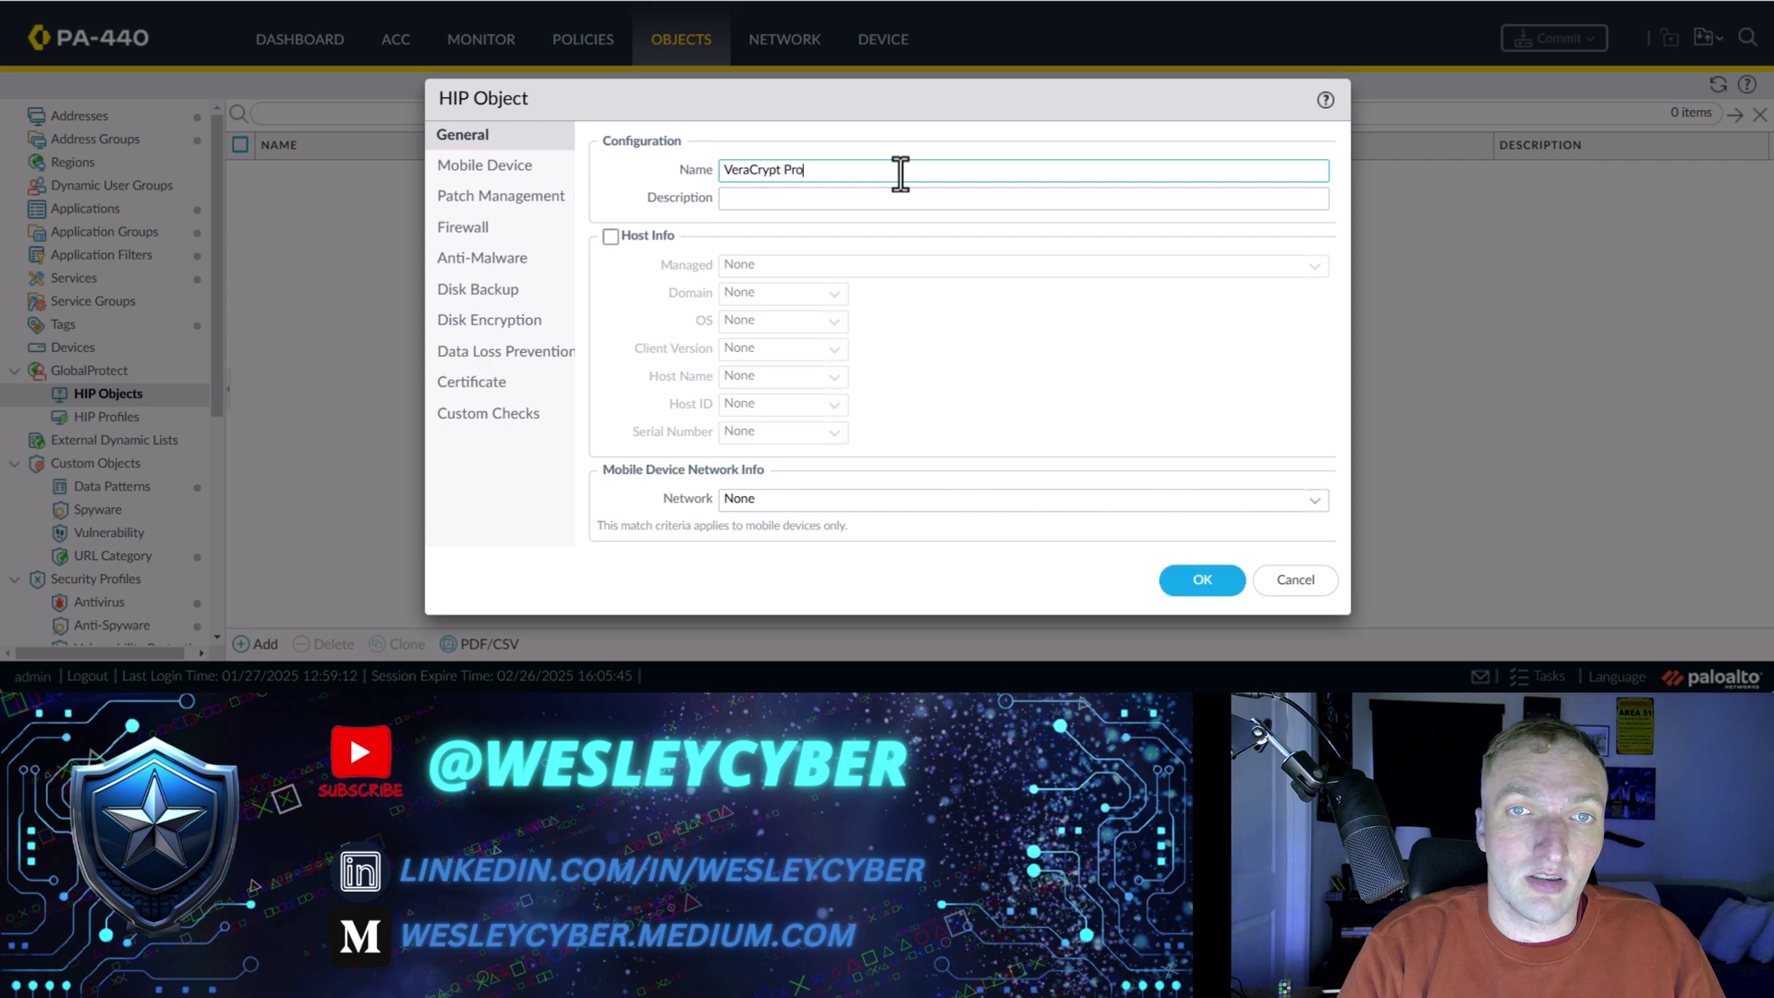
type("ductGuid")
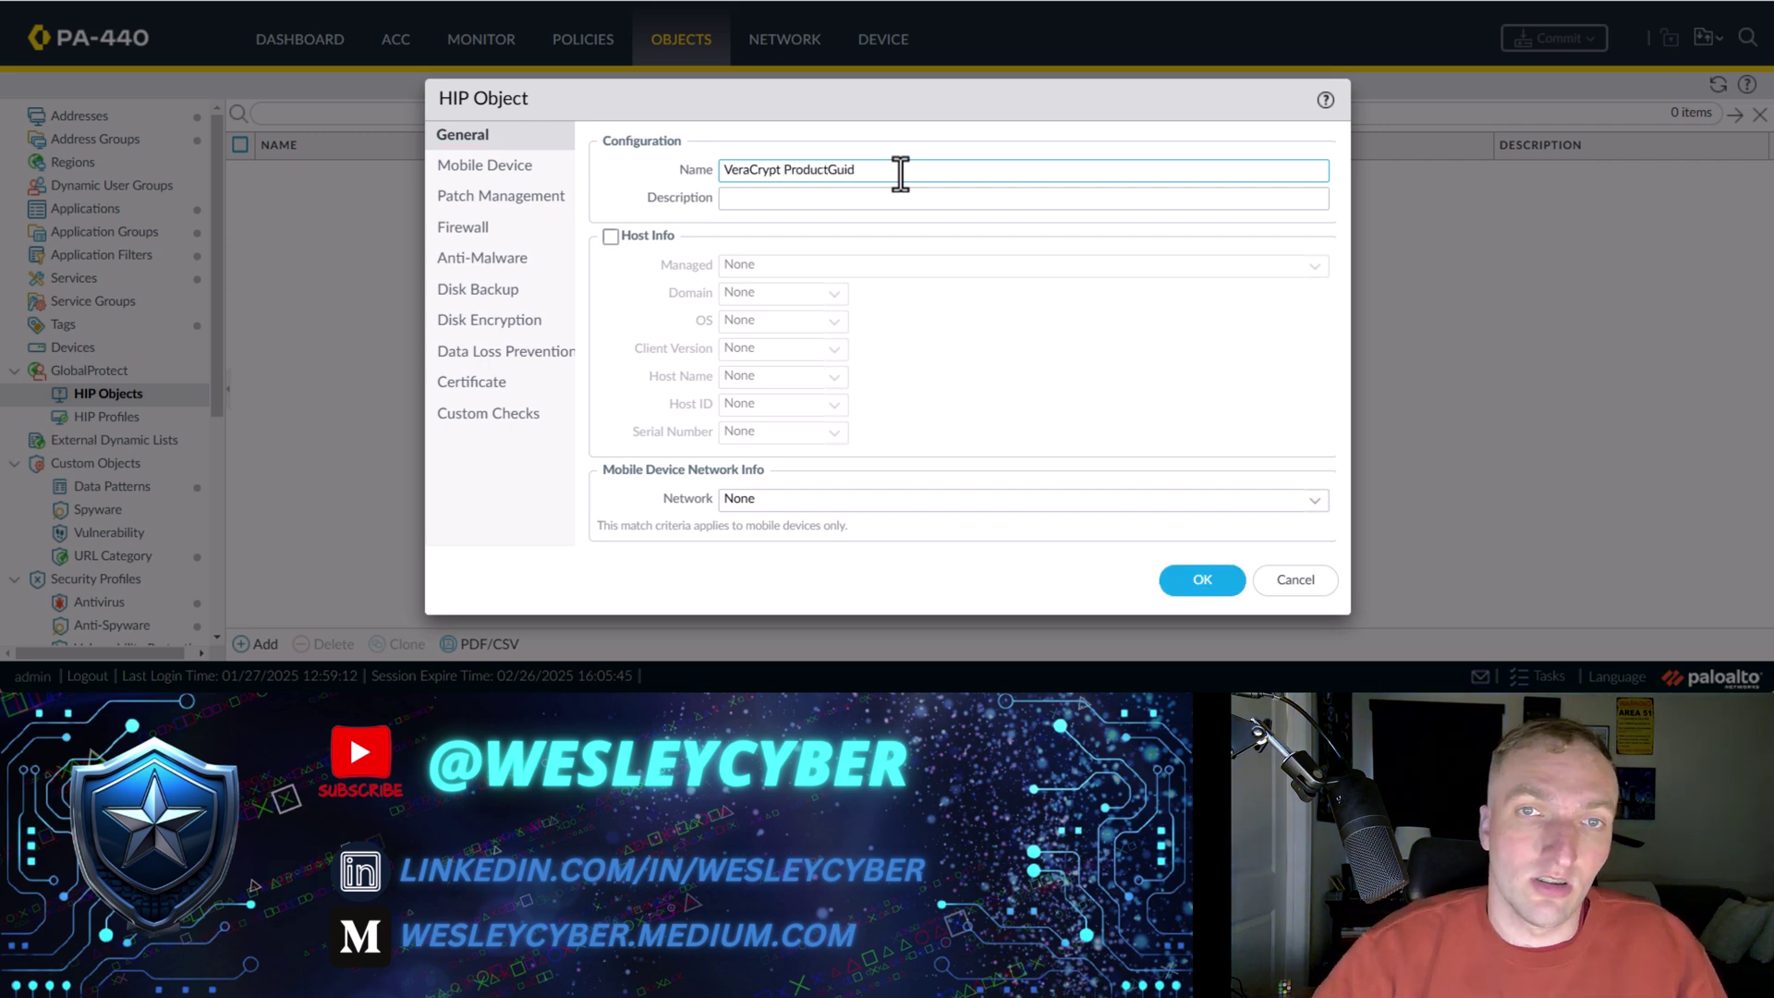
left_click(520, 420)
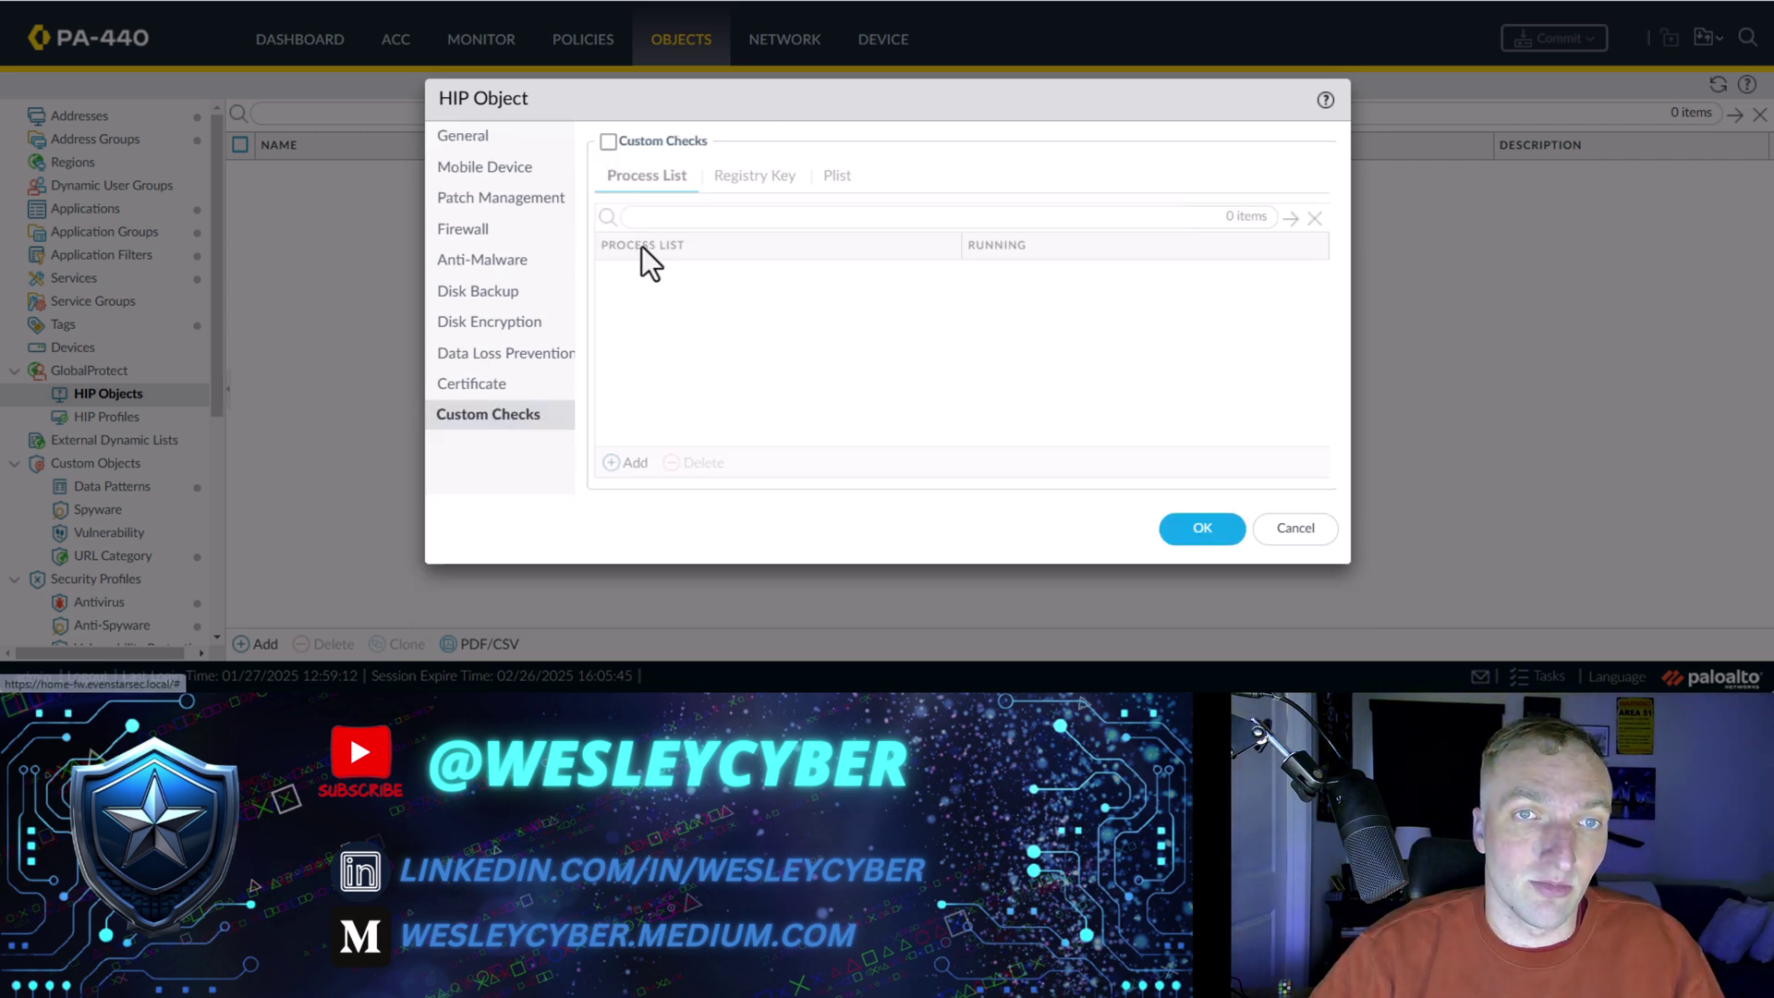
left_click(608, 142)
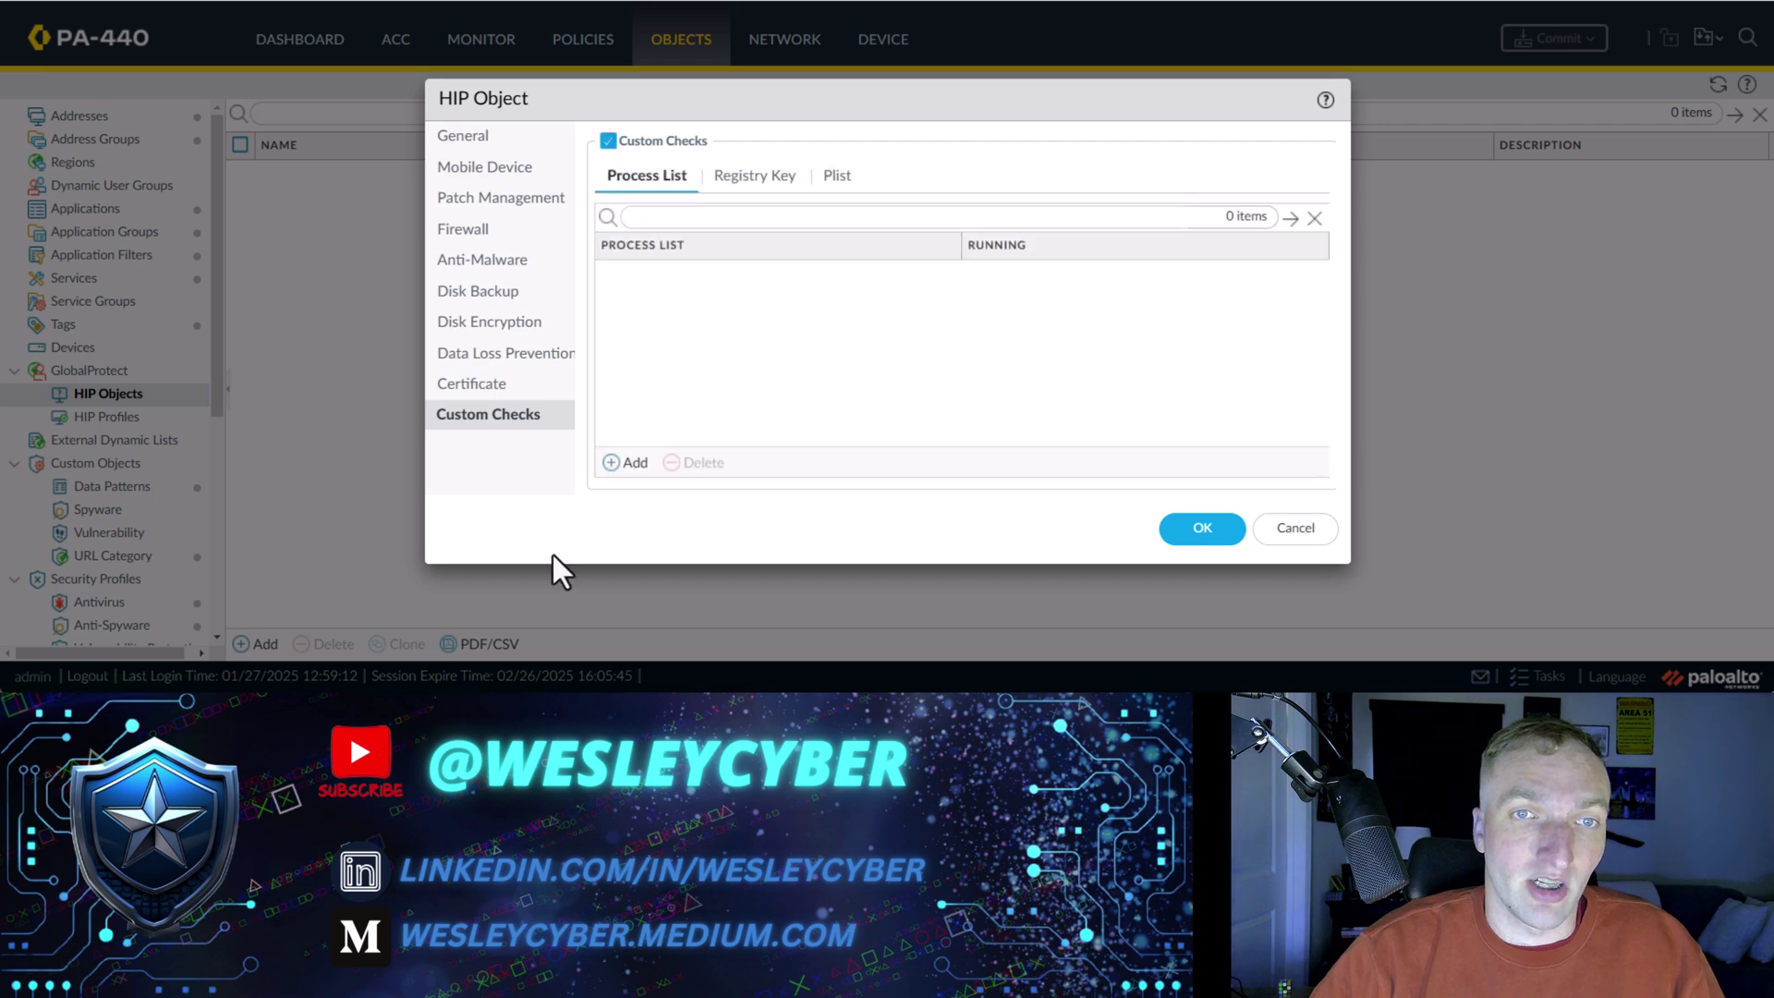
Step: Copy the VeraCrypt_MSI key path from Registry Editor and add a new registry key check
left_click(758, 180)
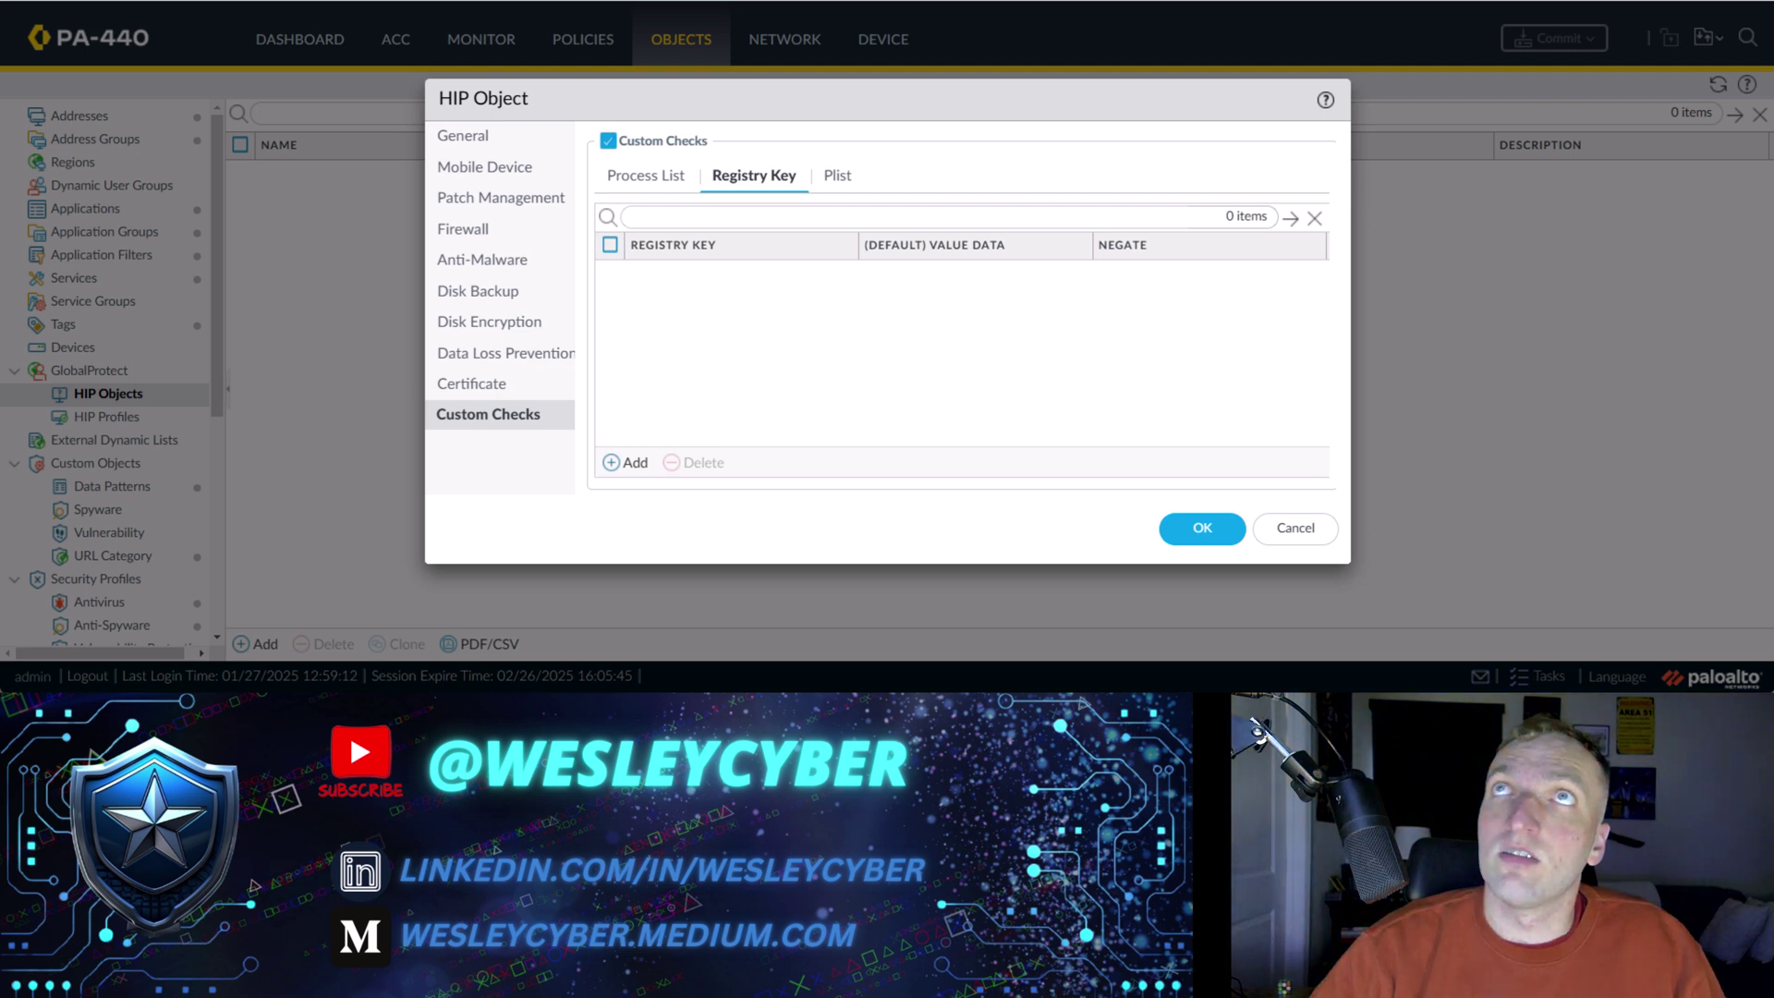
left_click_drag(1545, 0, 1413, 305)
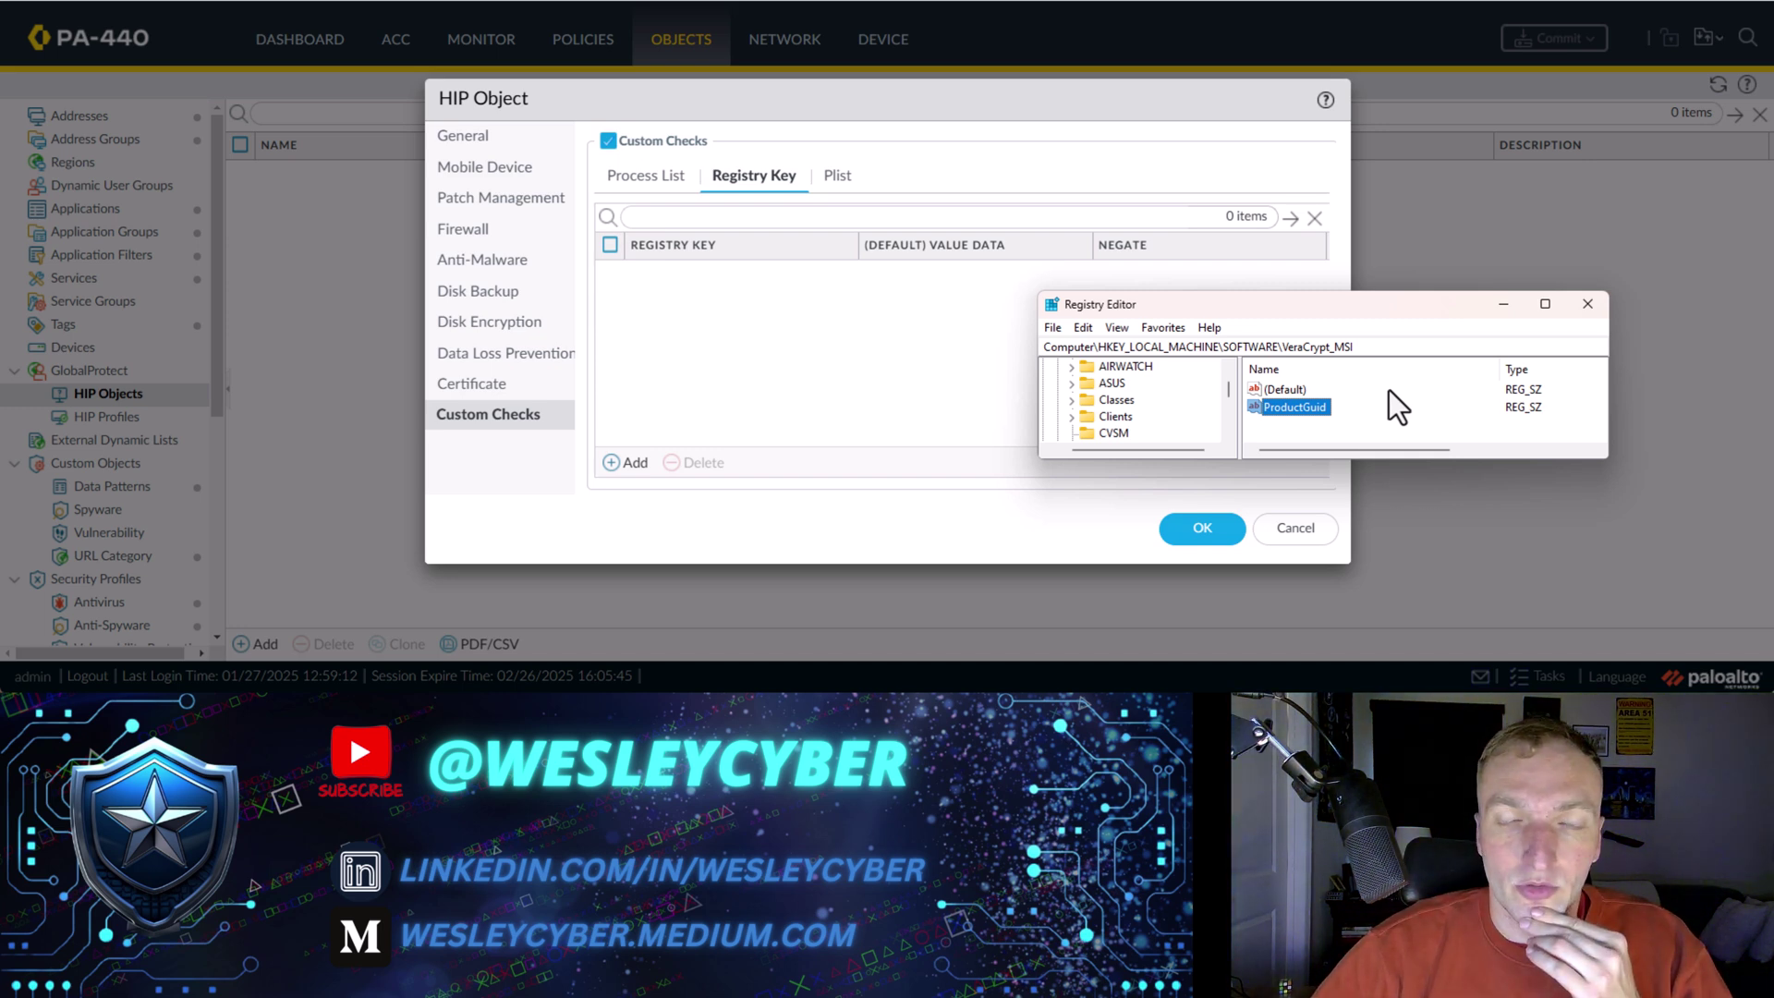
left_click(1105, 347)
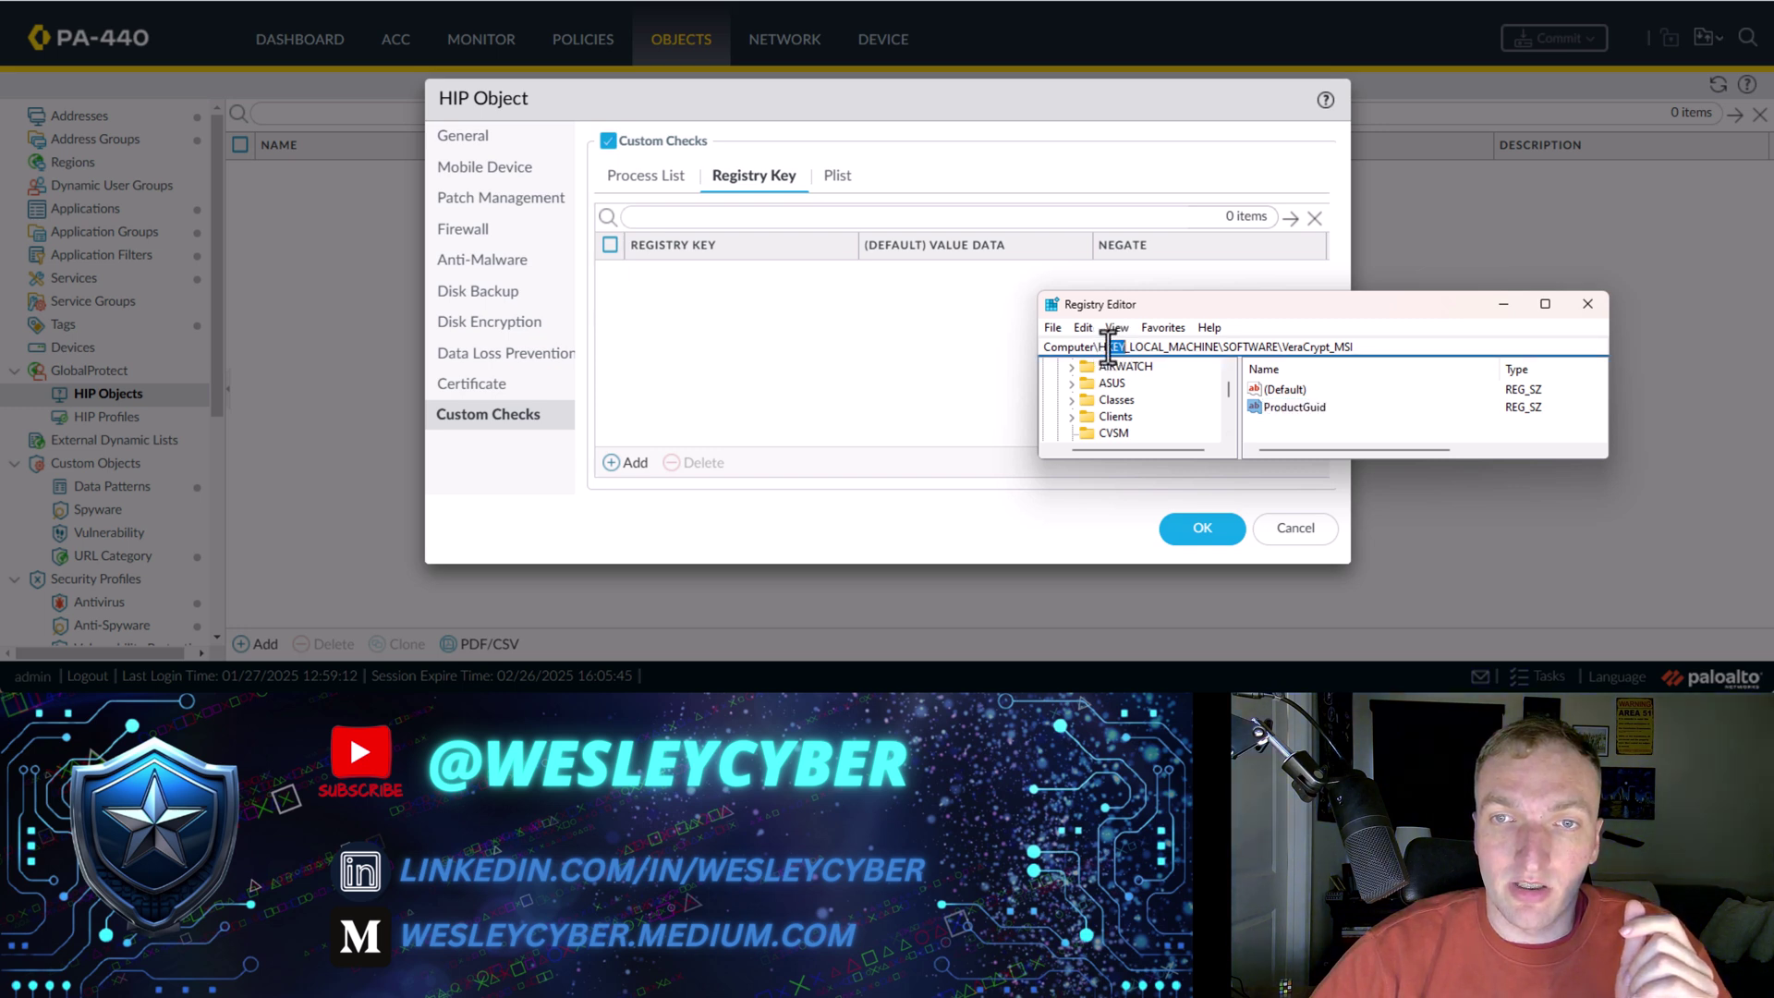
left_click_drag(1097, 347, 1416, 345)
key("ctrl+c")
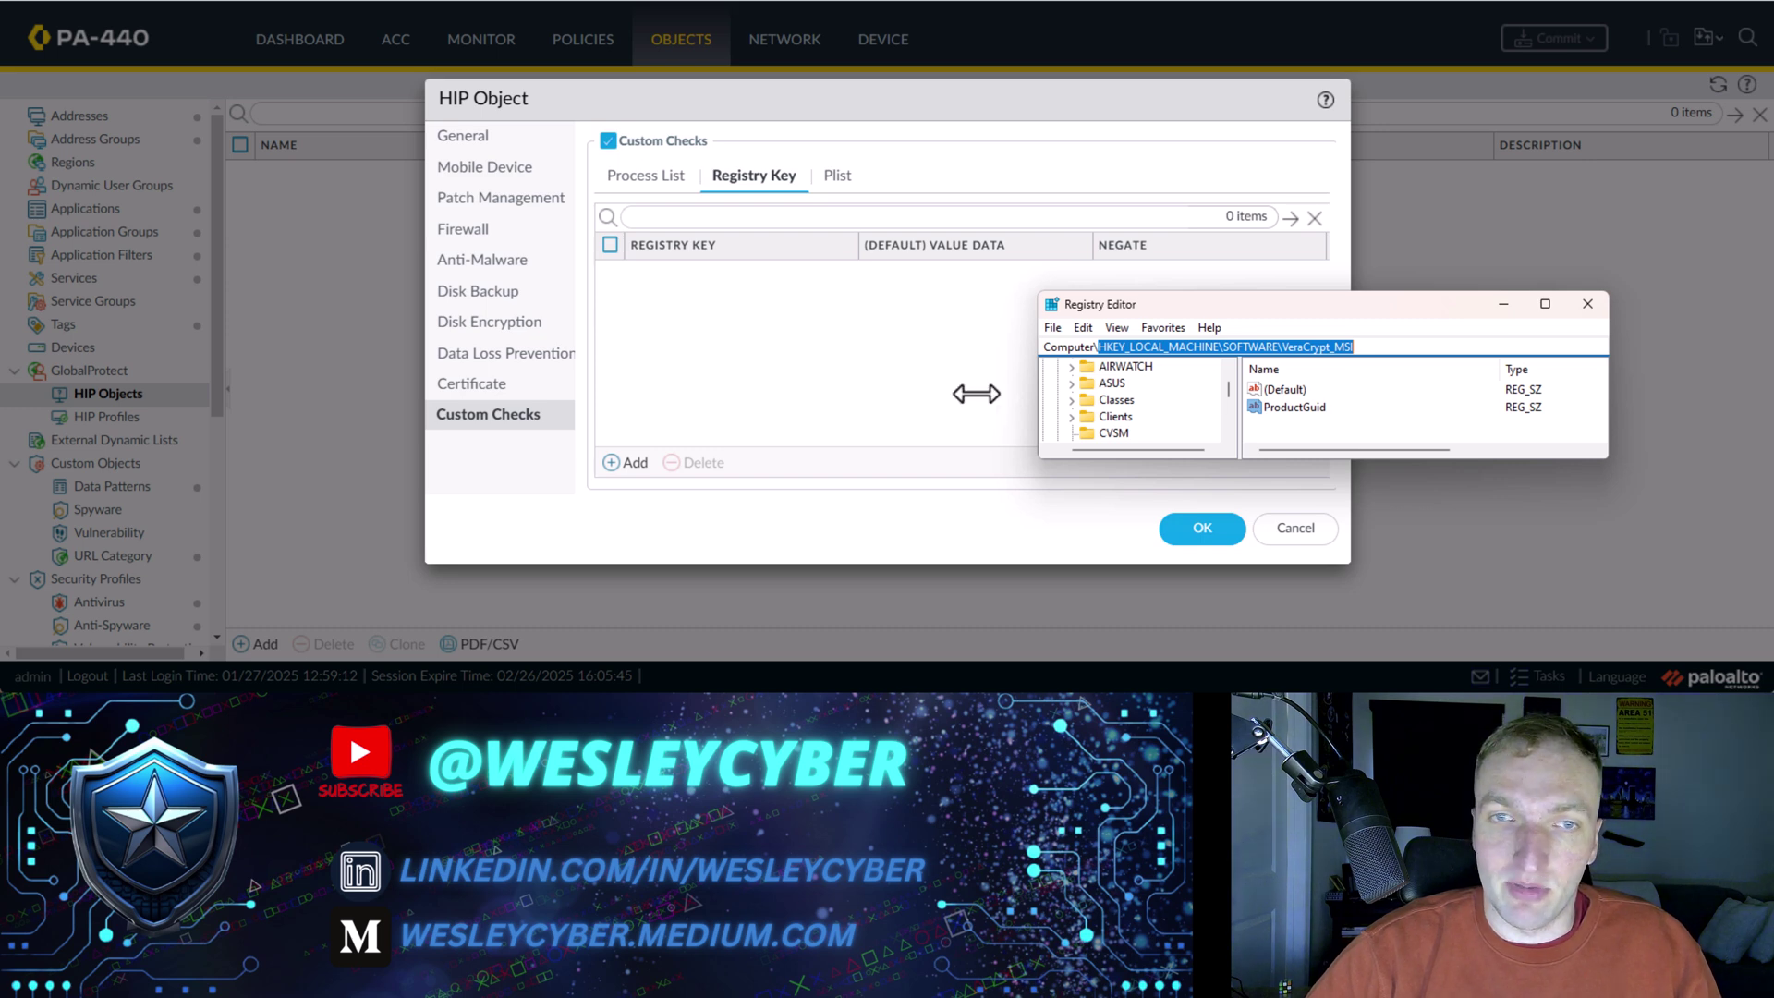
left_click(627, 465)
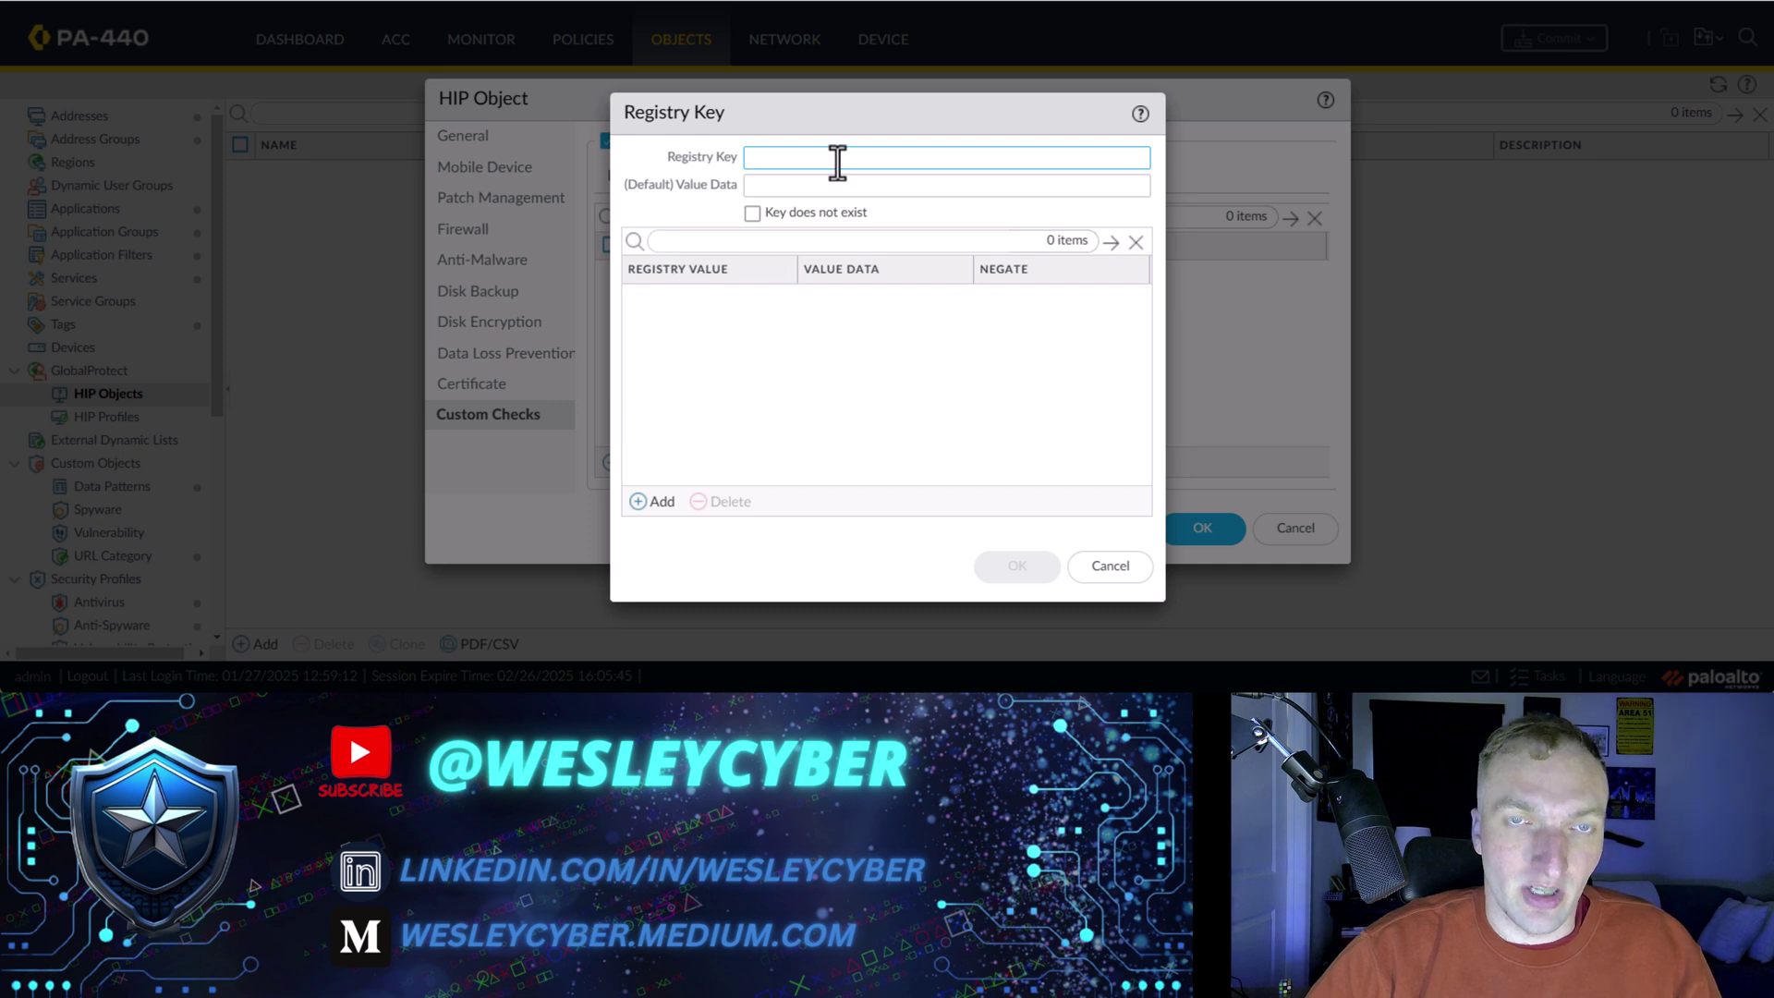
Step: Paste the HKEY_LOCAL_MACHINE\SOFTWARE\VeraCrypt_MSI path and add registry value ProductGuid
key("ctrl+v")
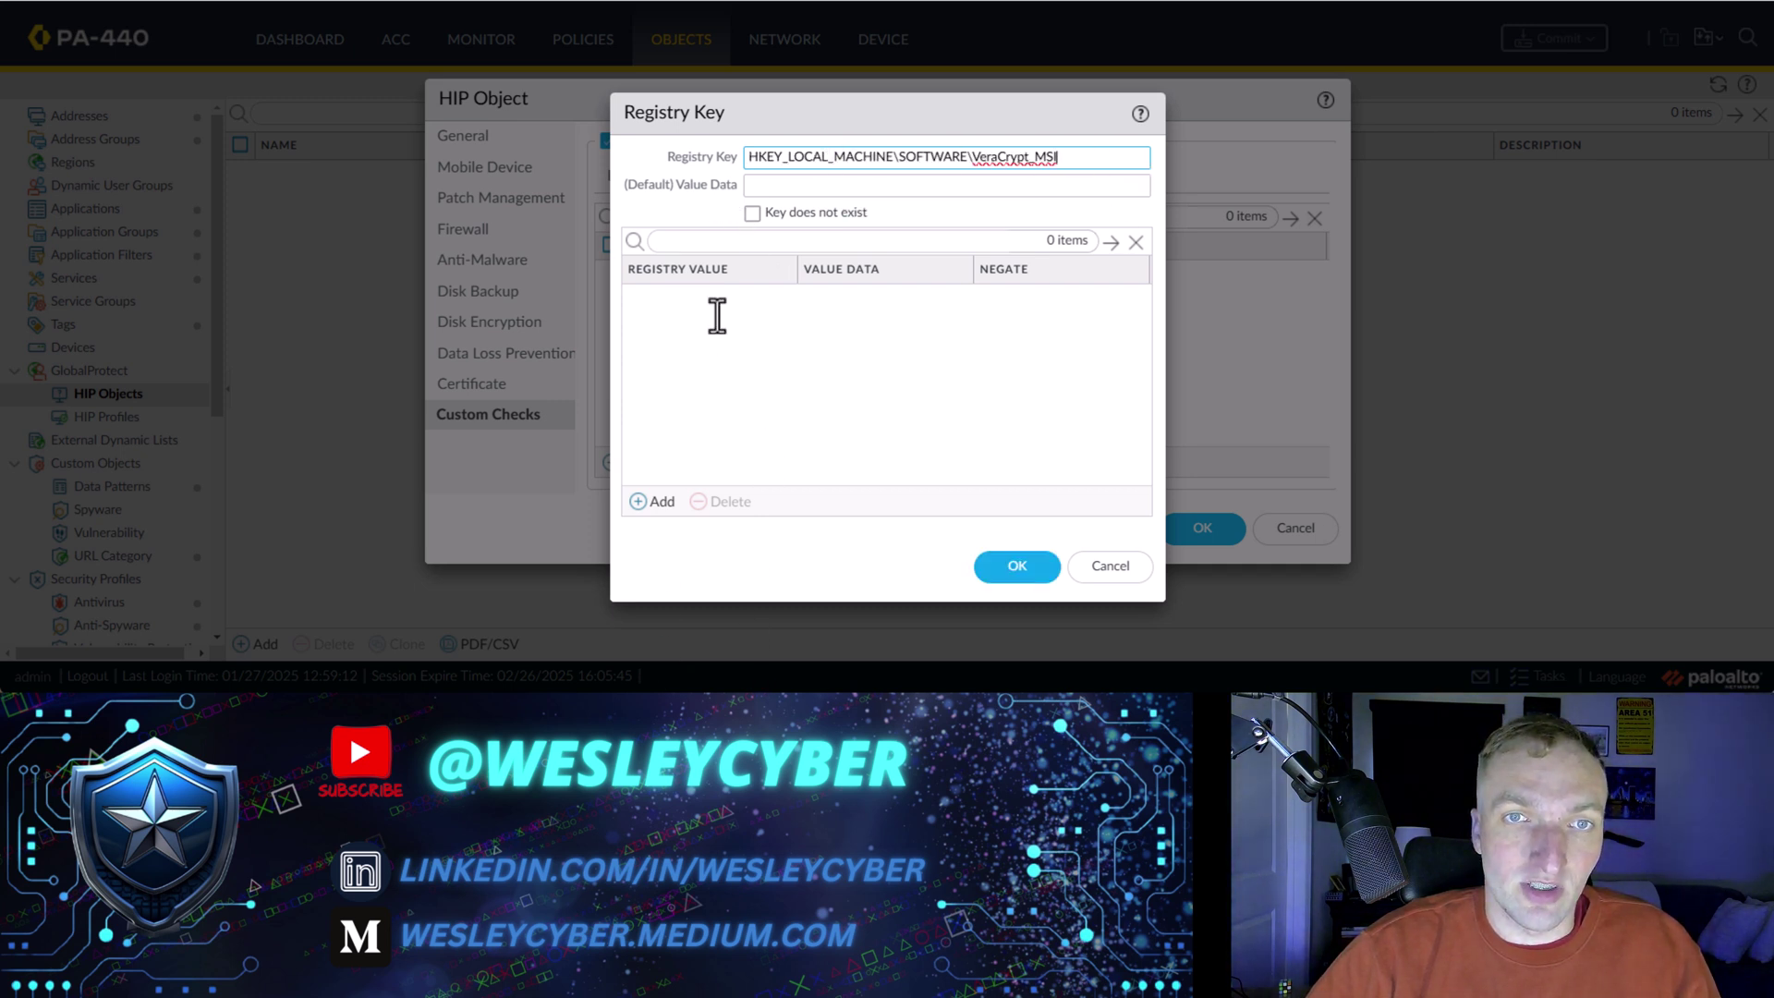
left_click(661, 499)
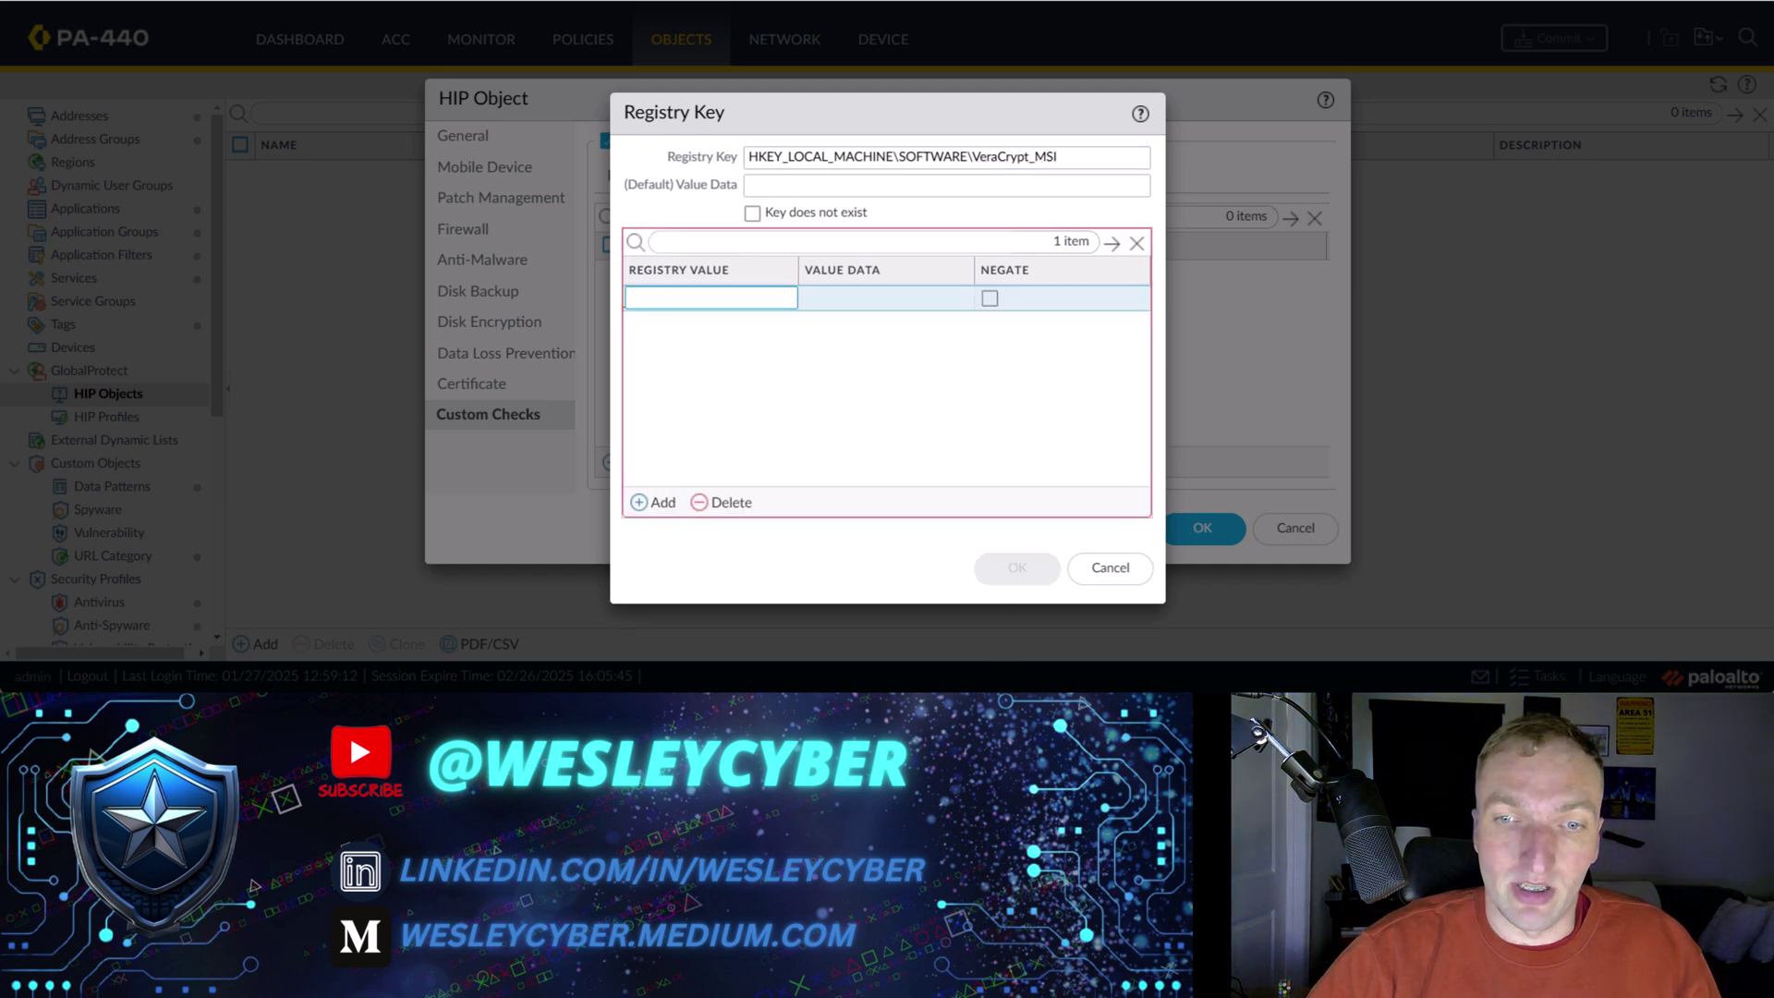
key("alt+Tab")
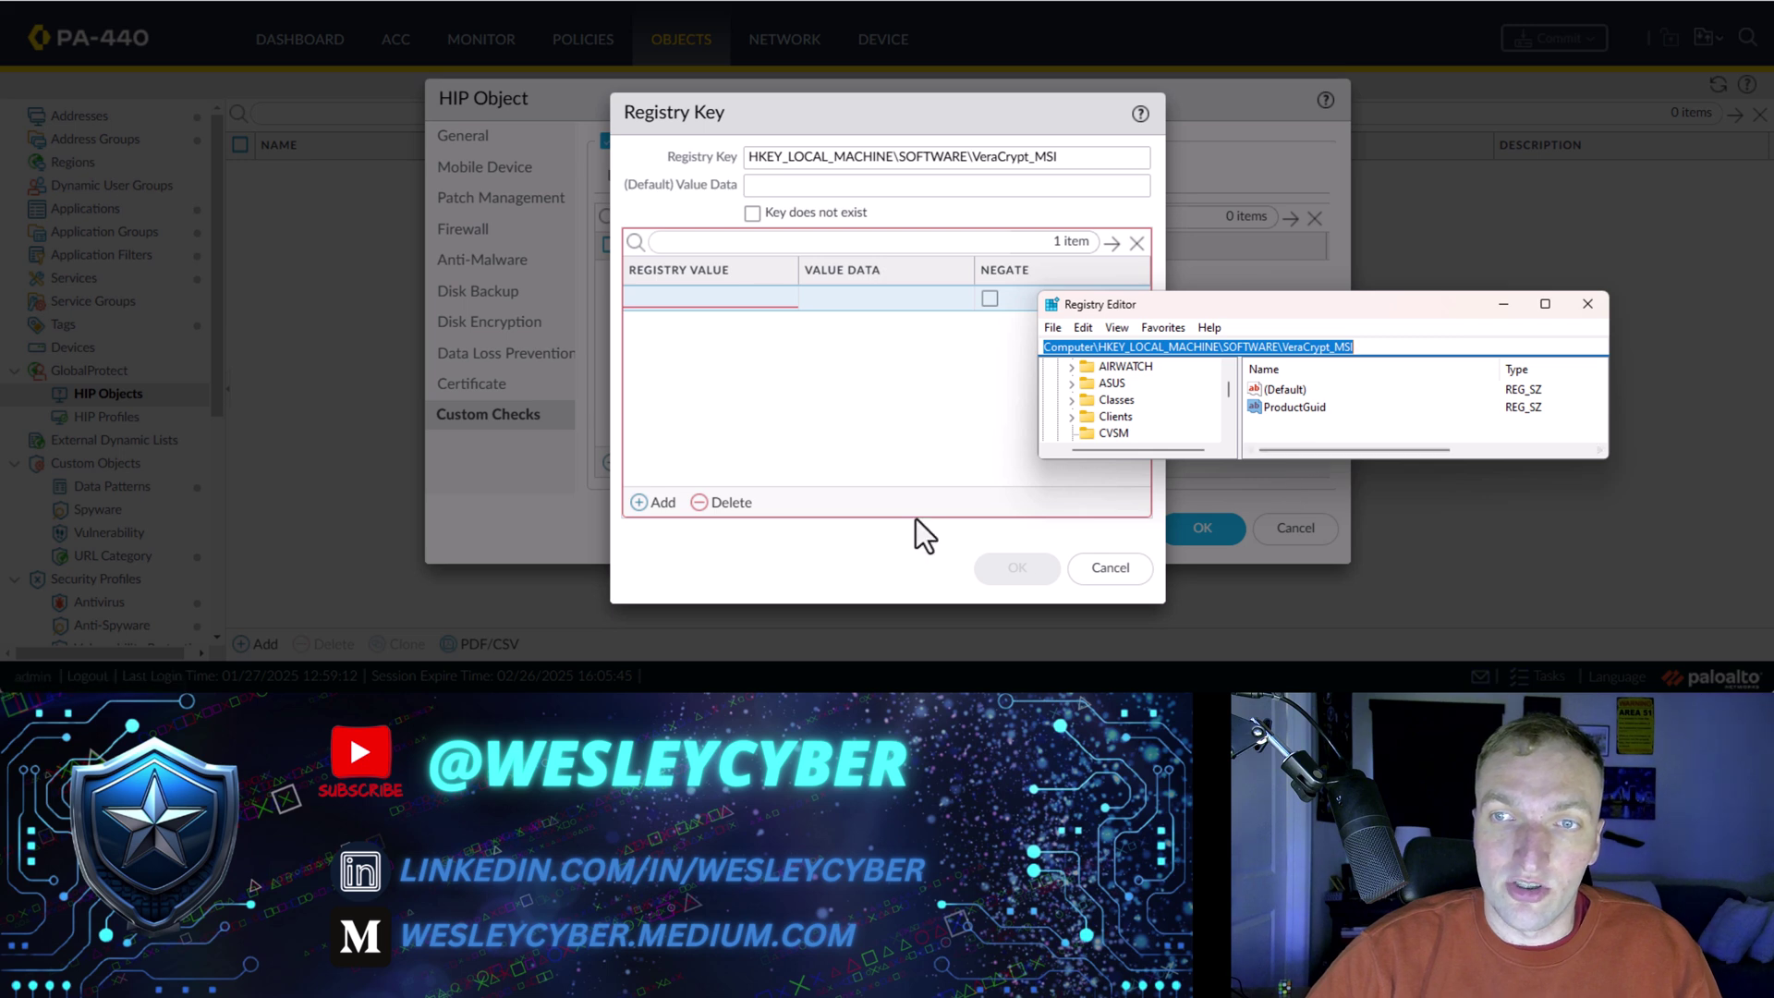
left_click(708, 297)
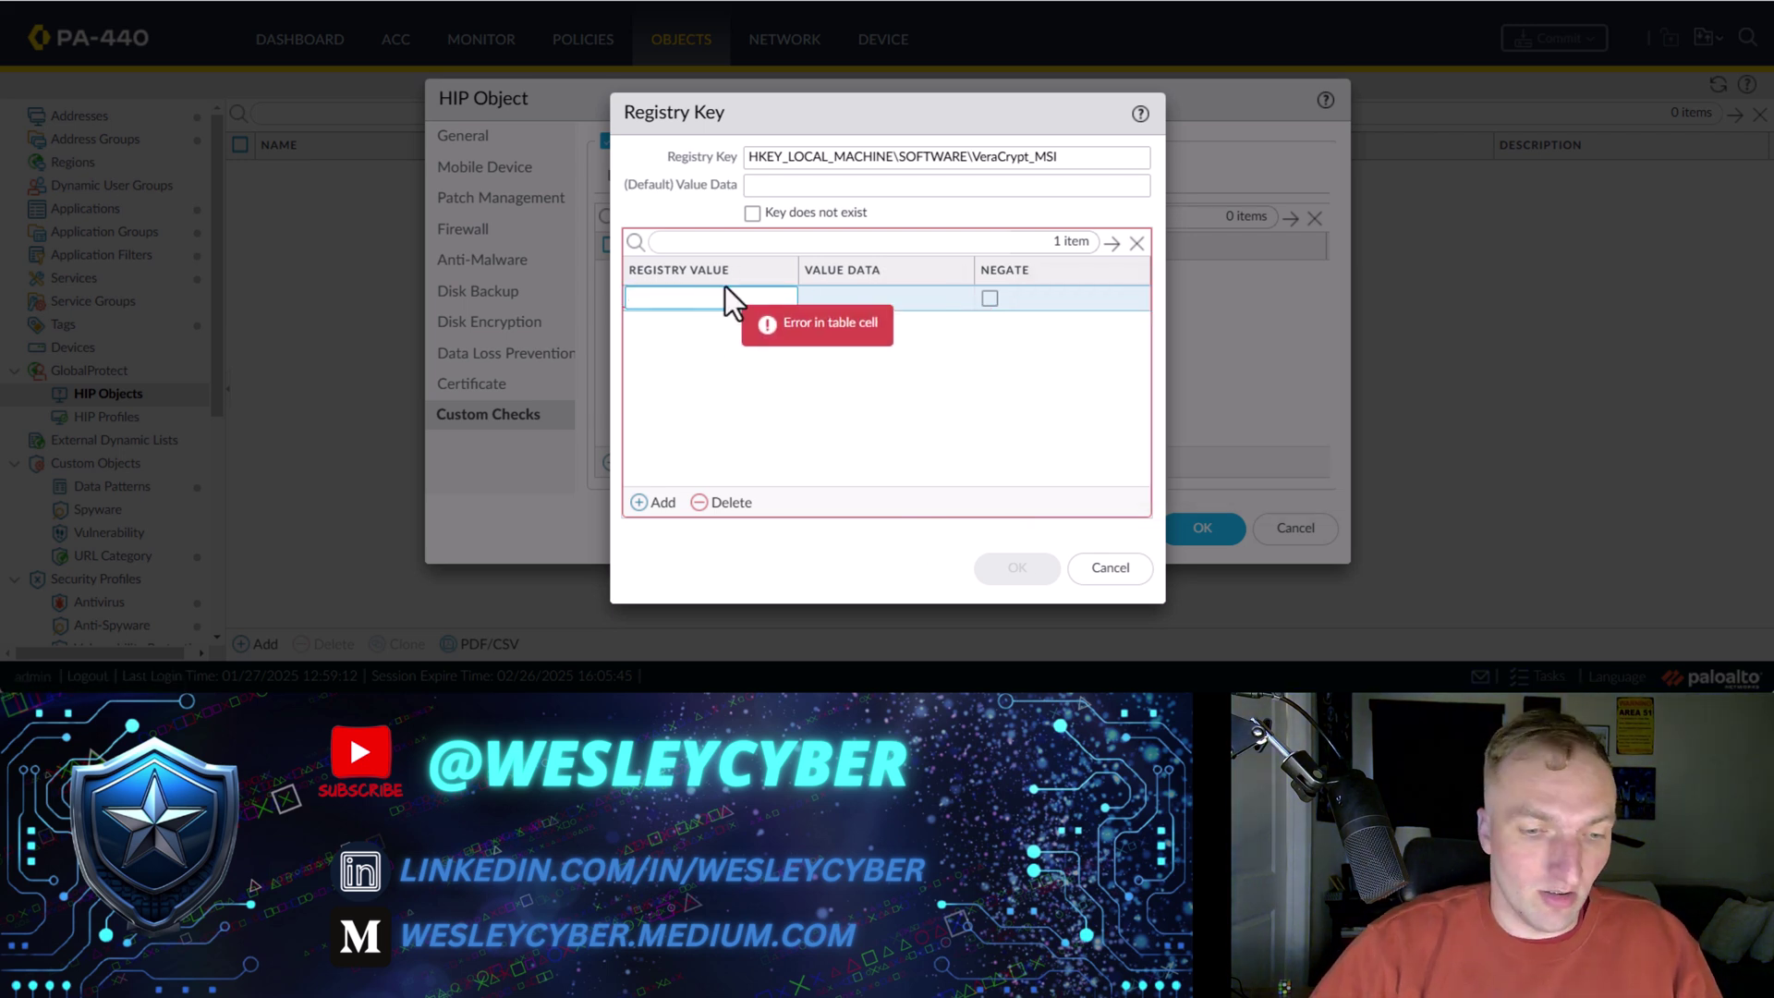
type("ProductGuid")
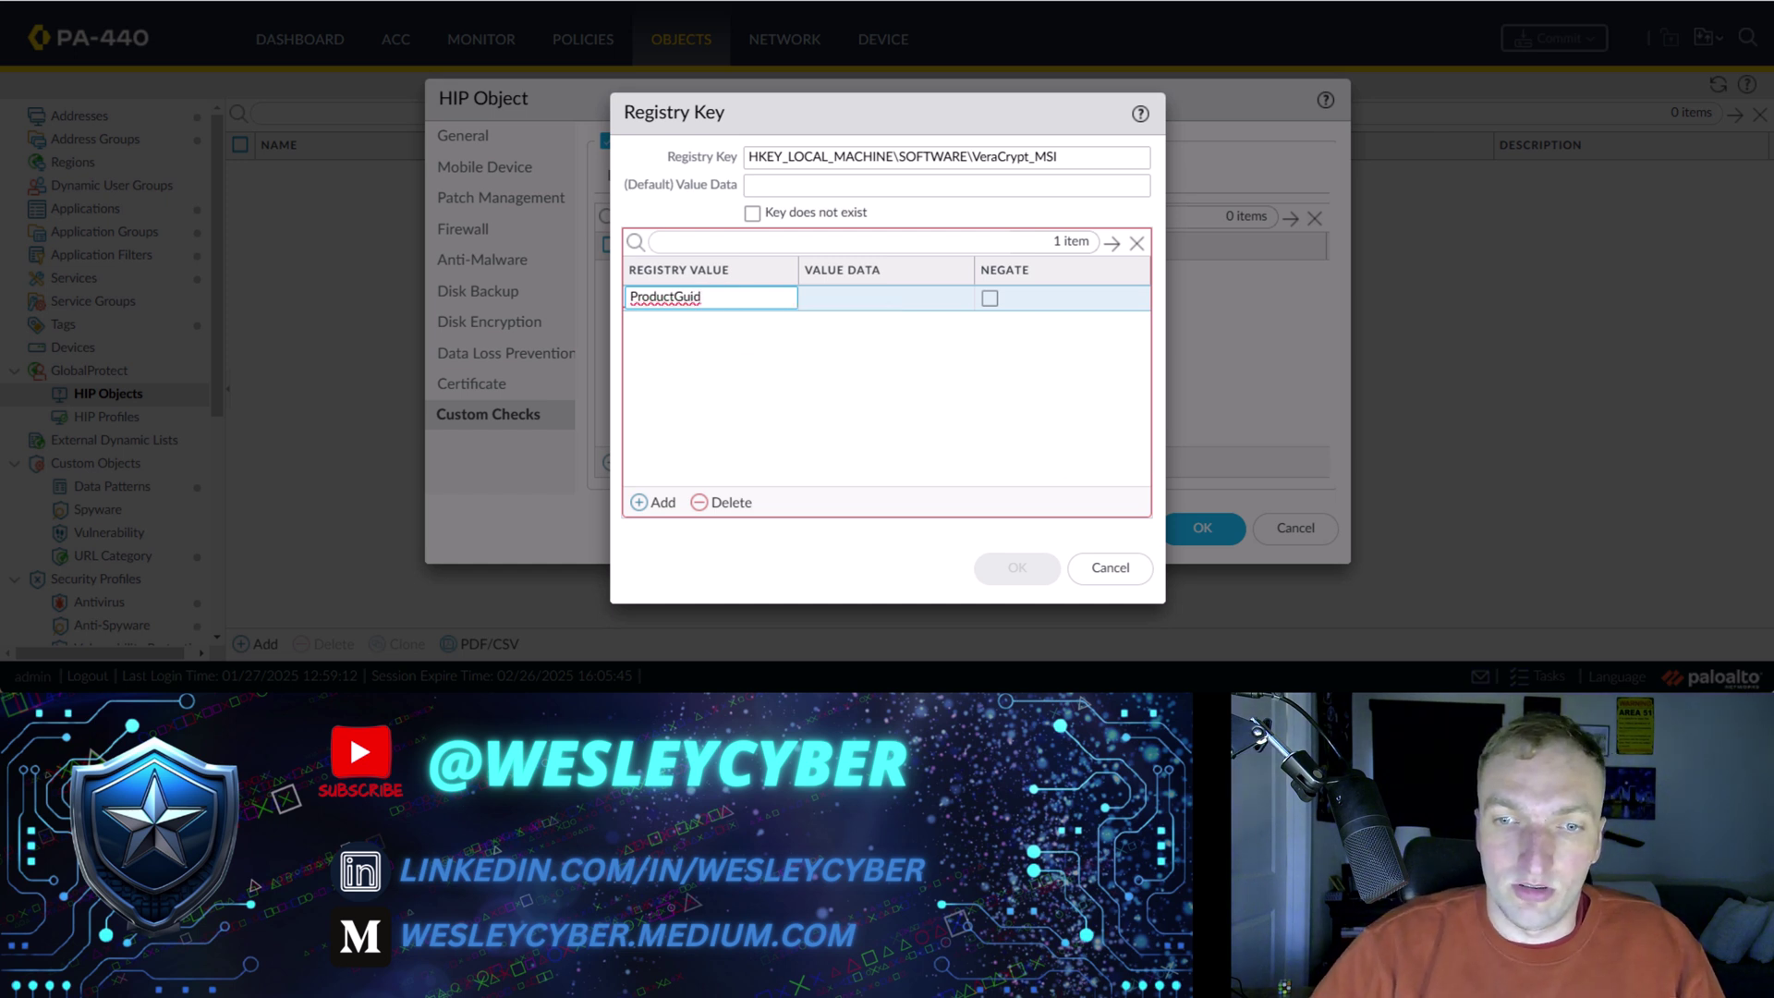
key("alt+Tab")
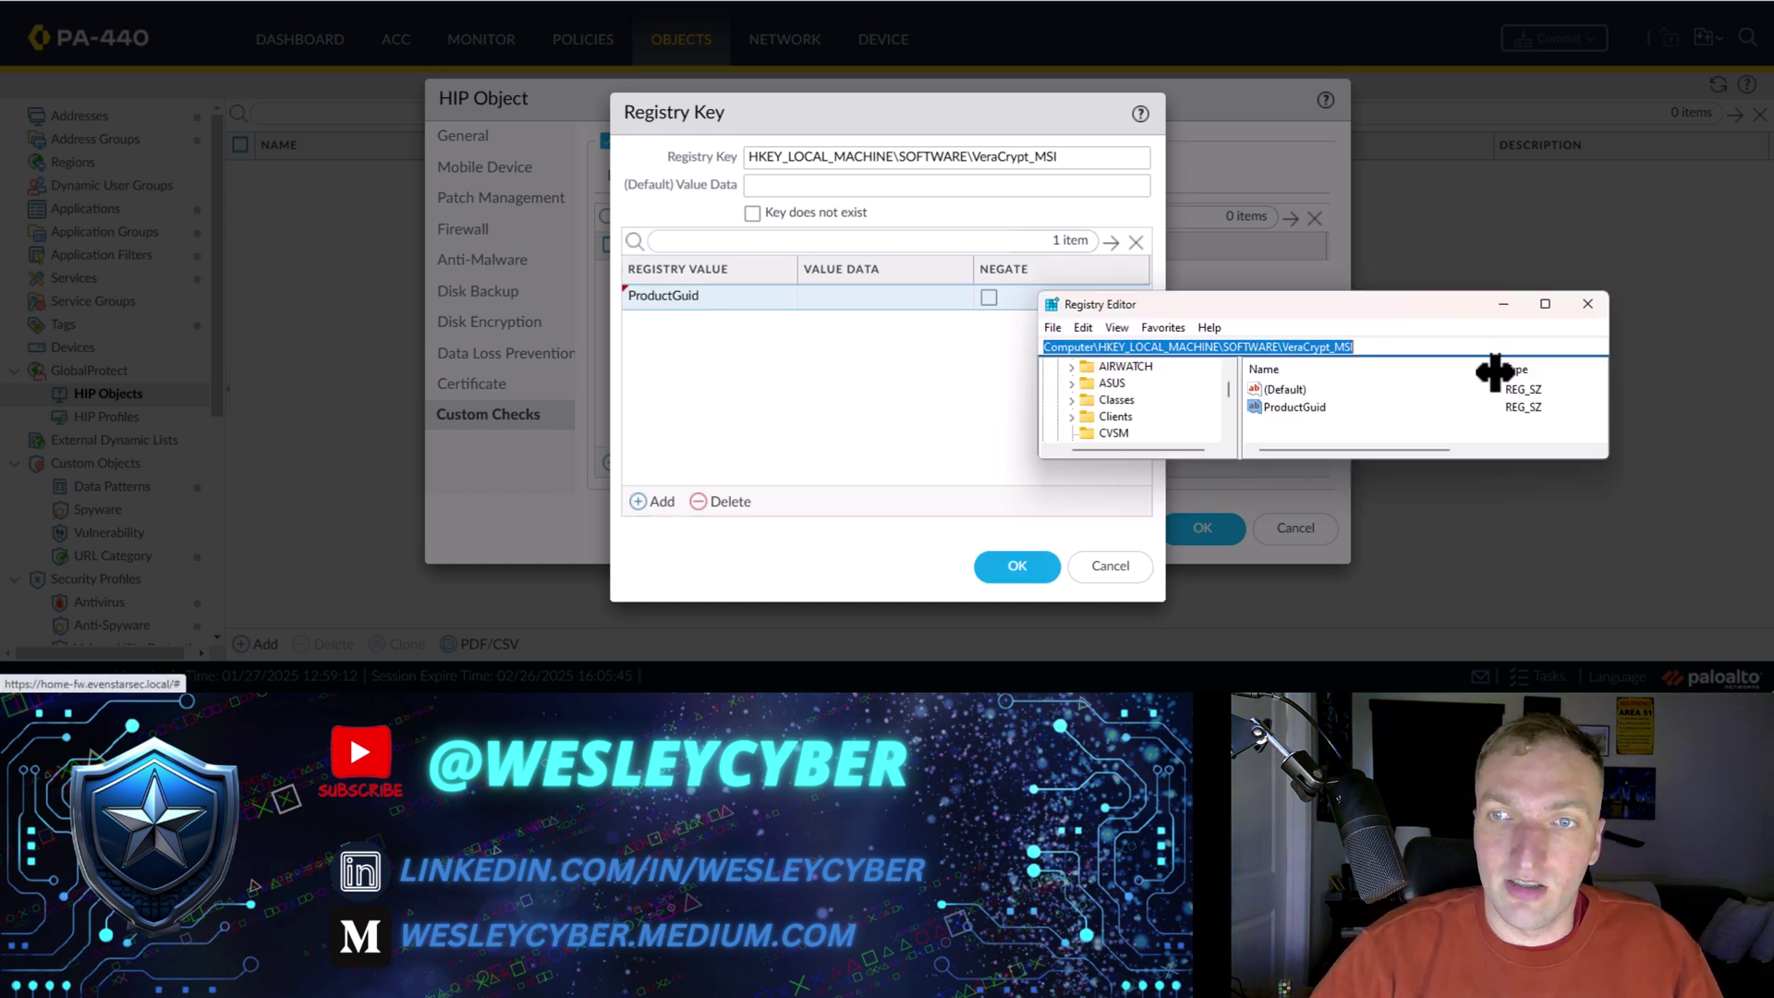
key("alt+Tab")
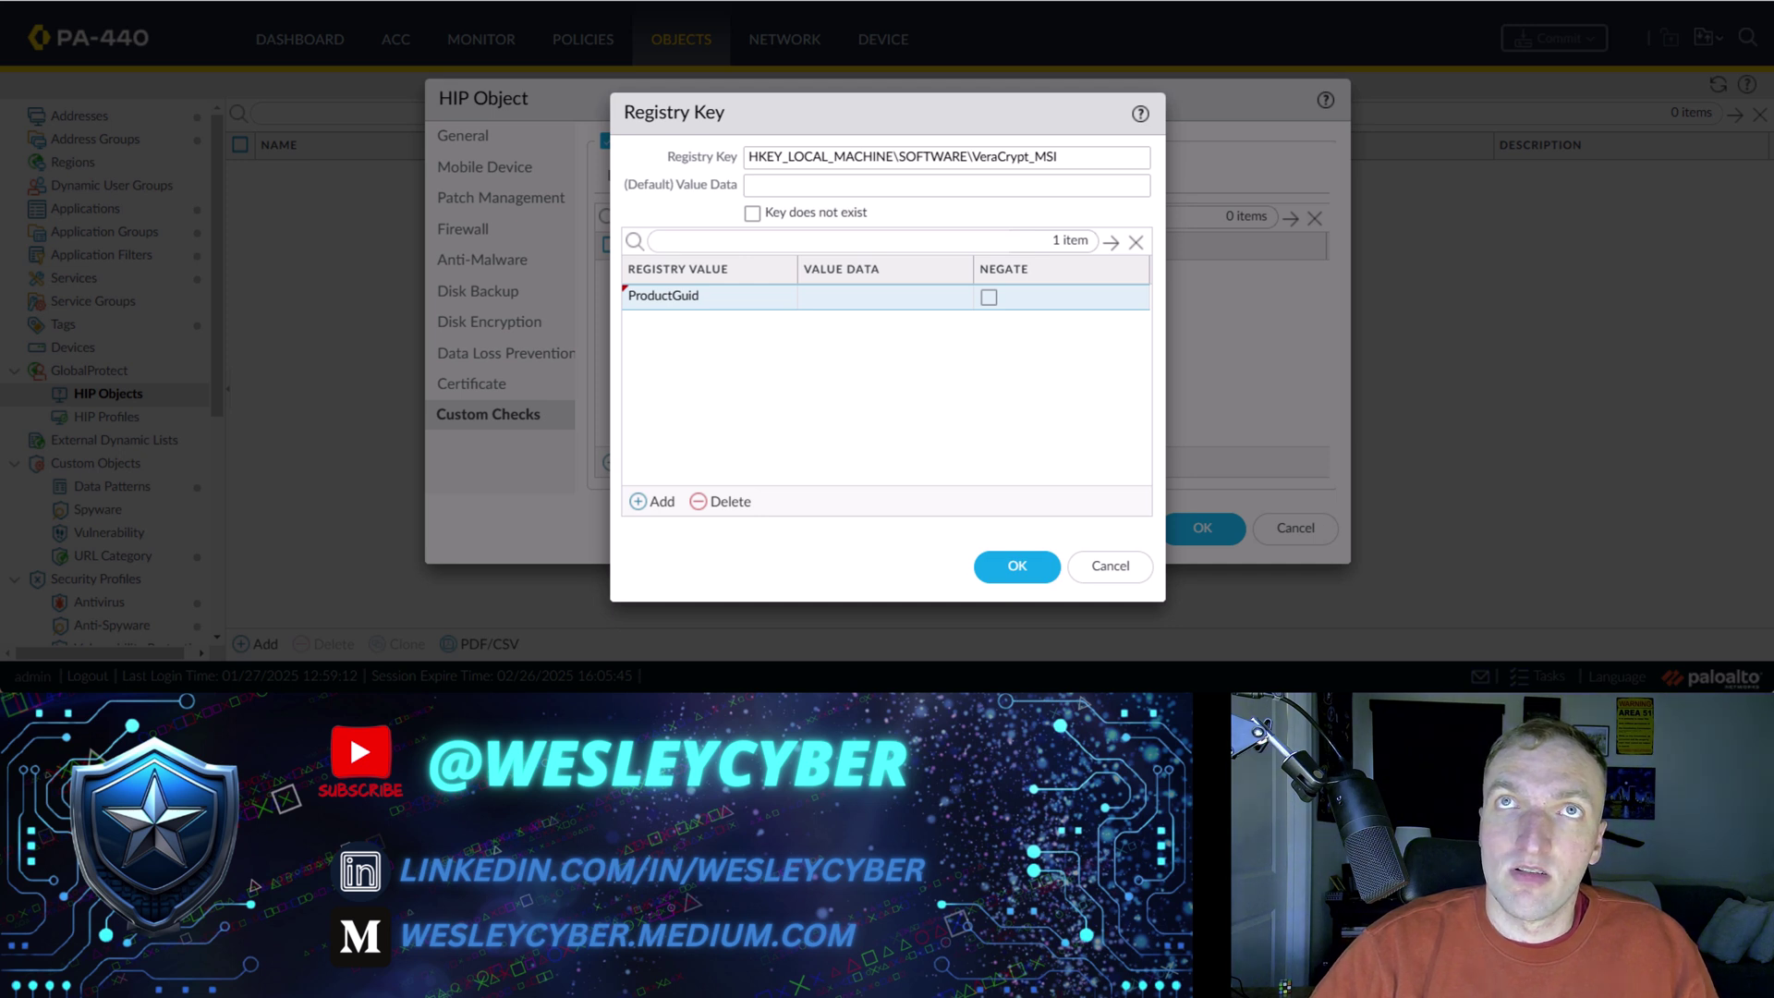
Step: Enter the ProductGuid value data, then save the registry check and the HIP object
left_click(893, 297)
left_click(862, 580)
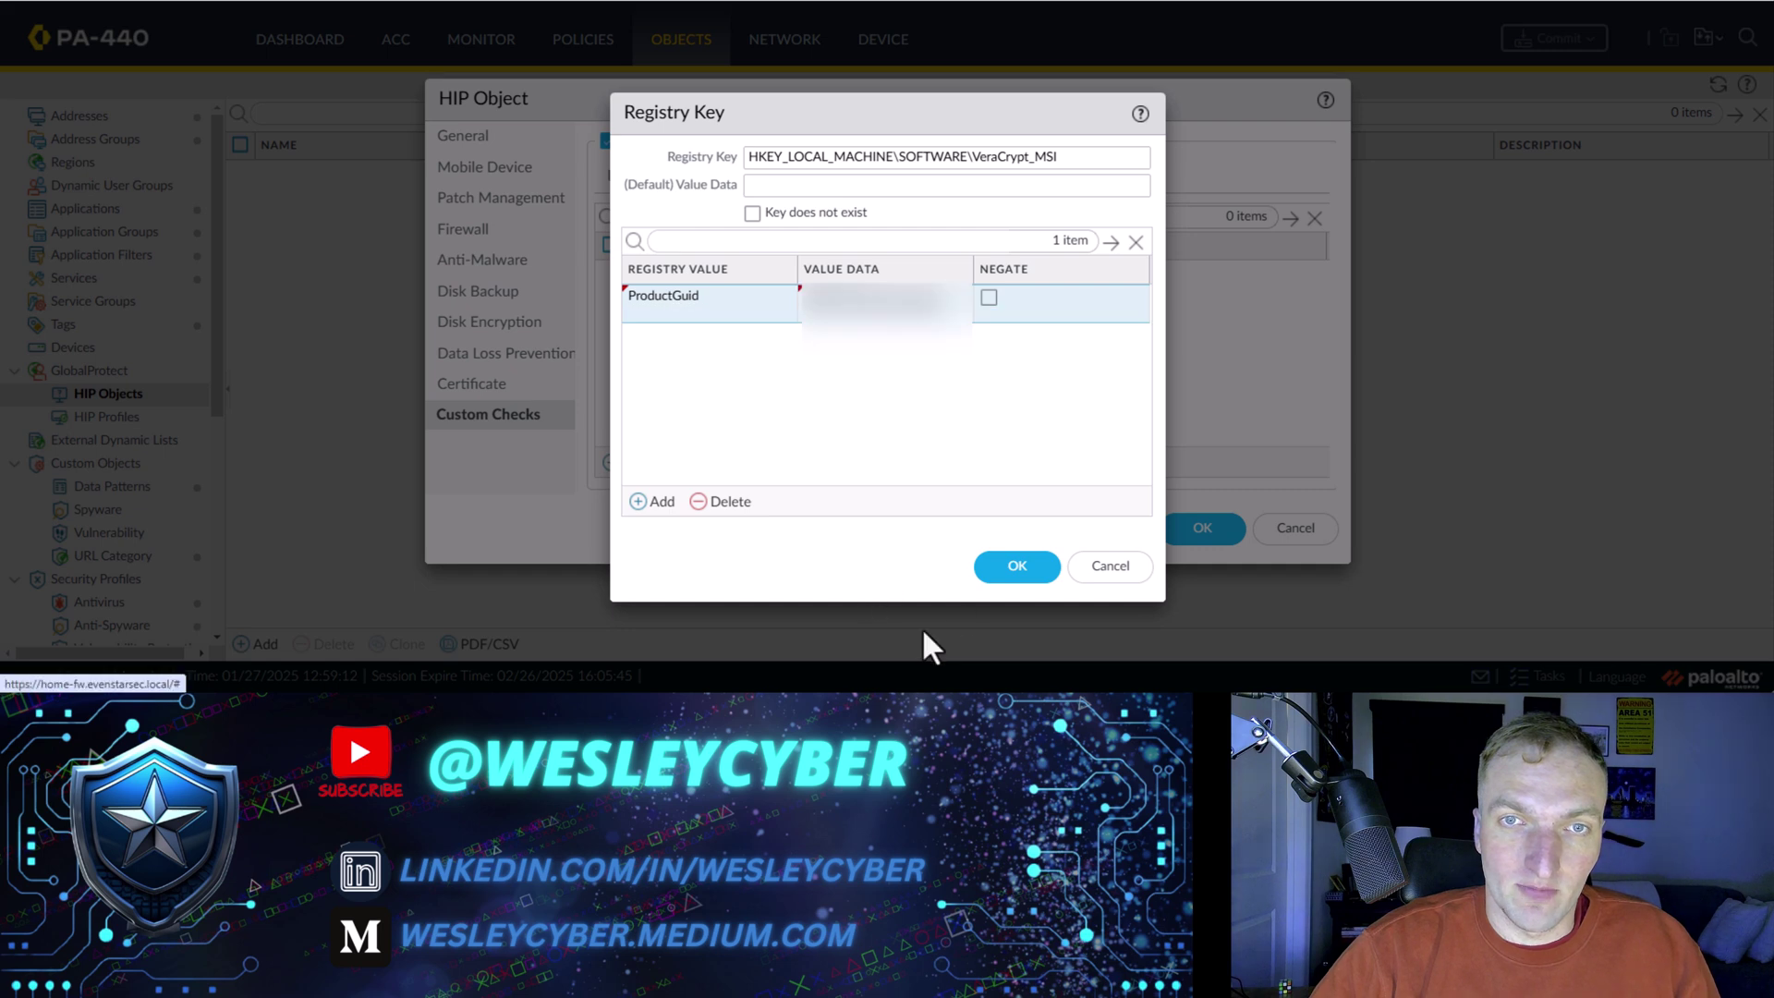
left_click(1018, 580)
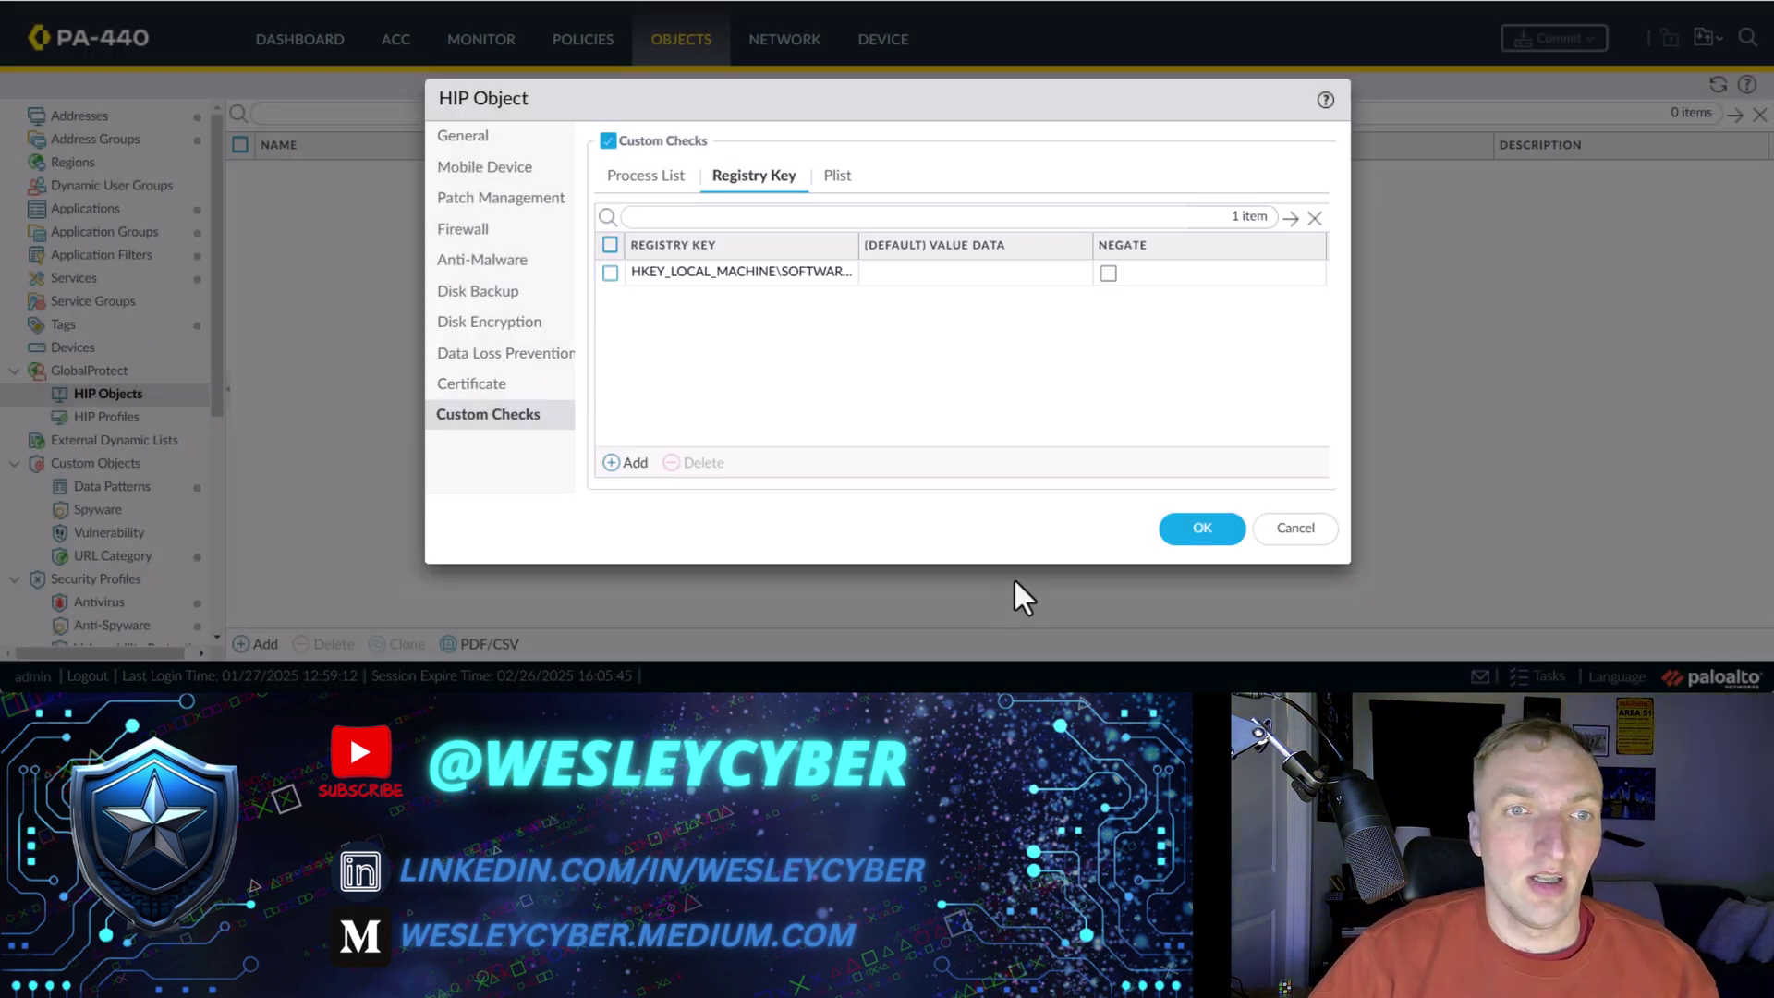
left_click(1201, 529)
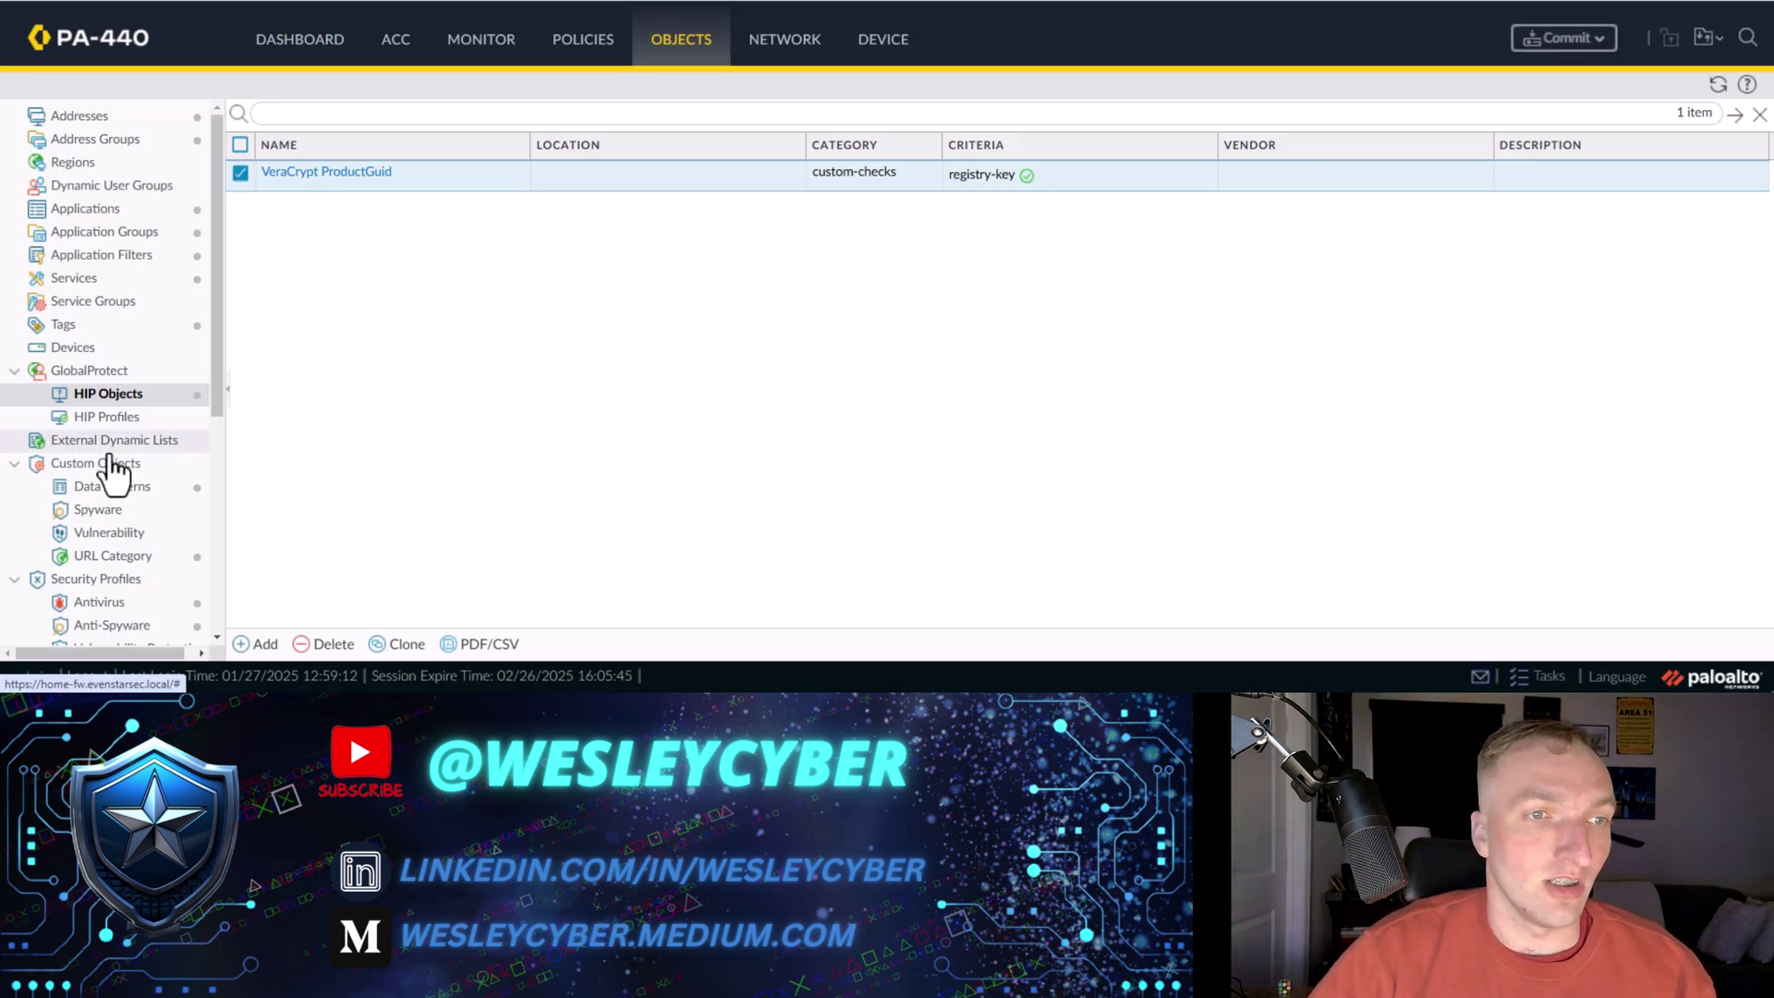
Step: Create a new HIP profile with VeraCrypt ProductGuid as its match criteria
left_click(115, 417)
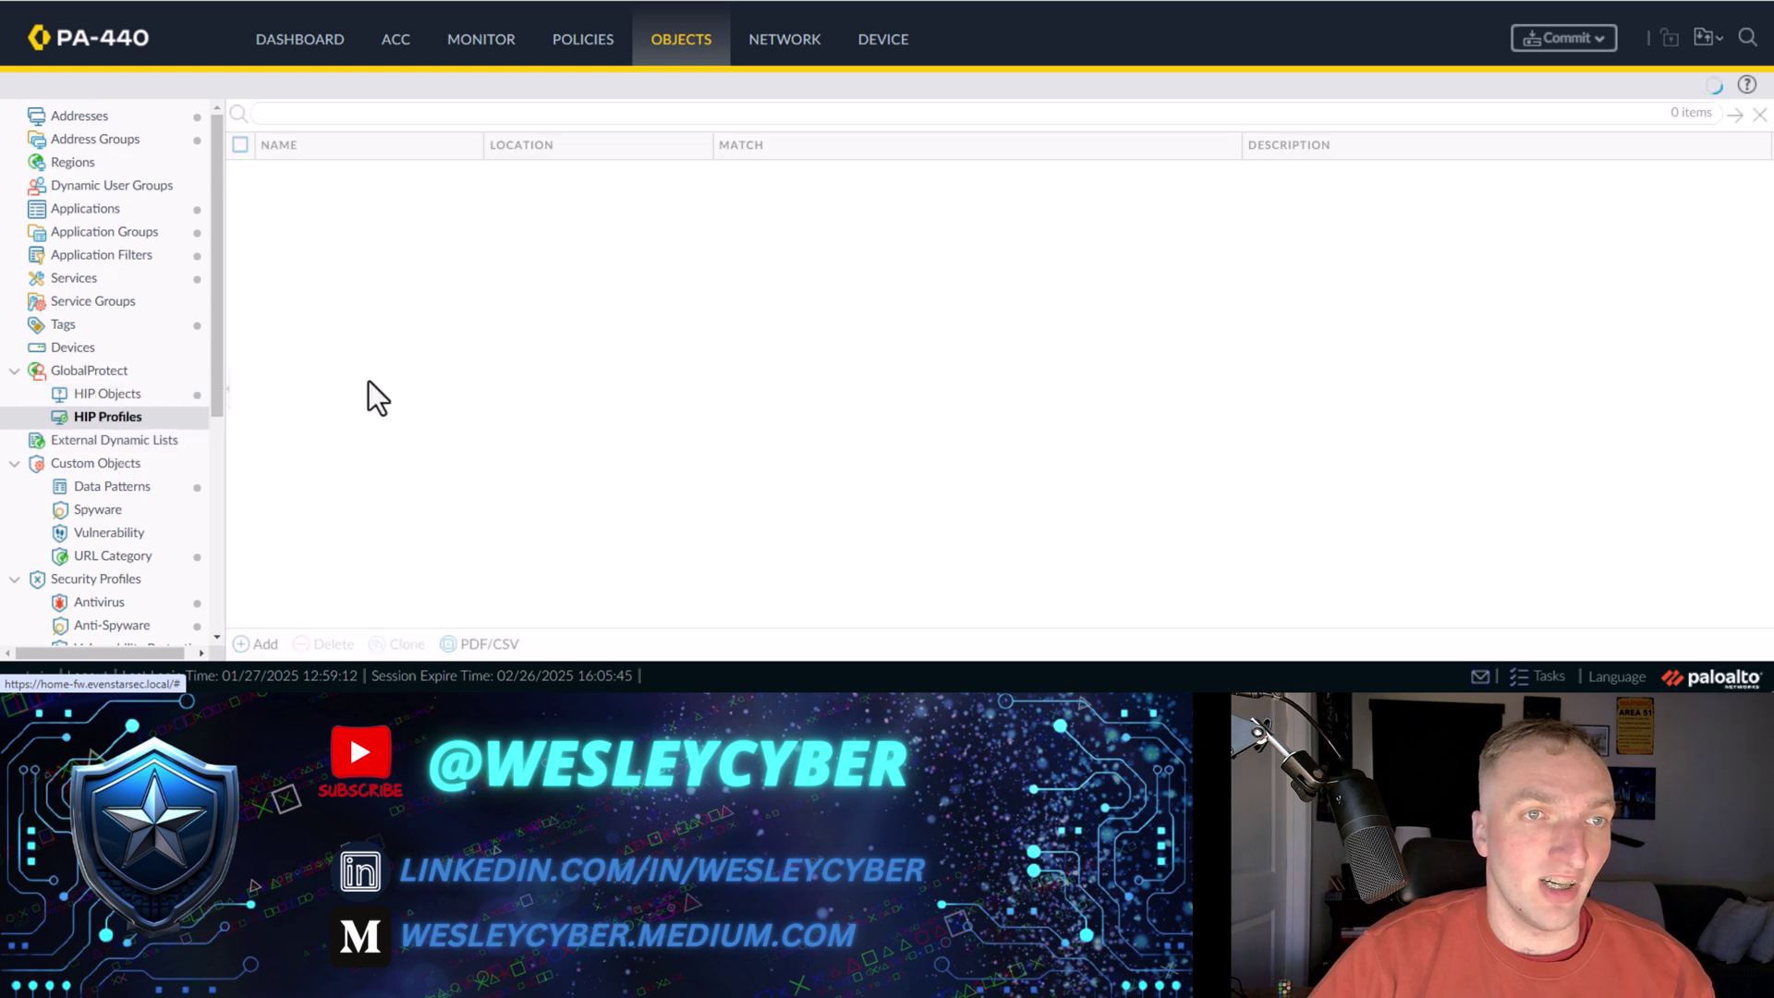
left_click(267, 658)
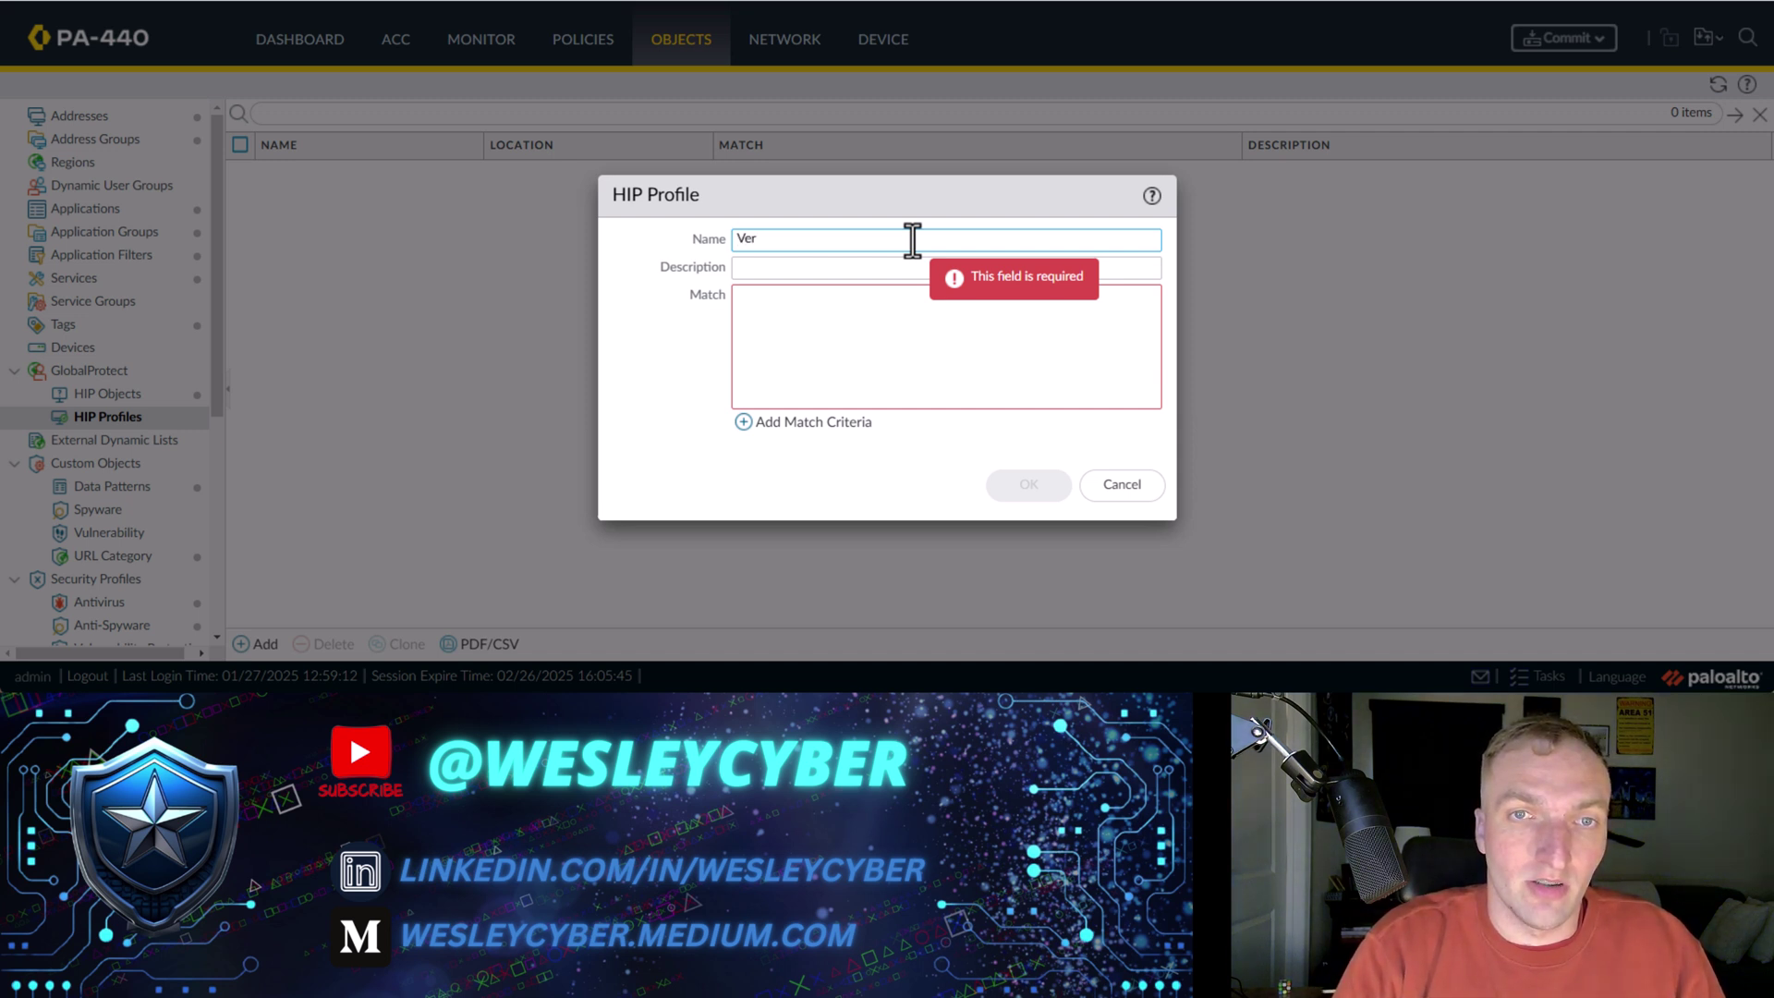
type("Veracrypt Prod")
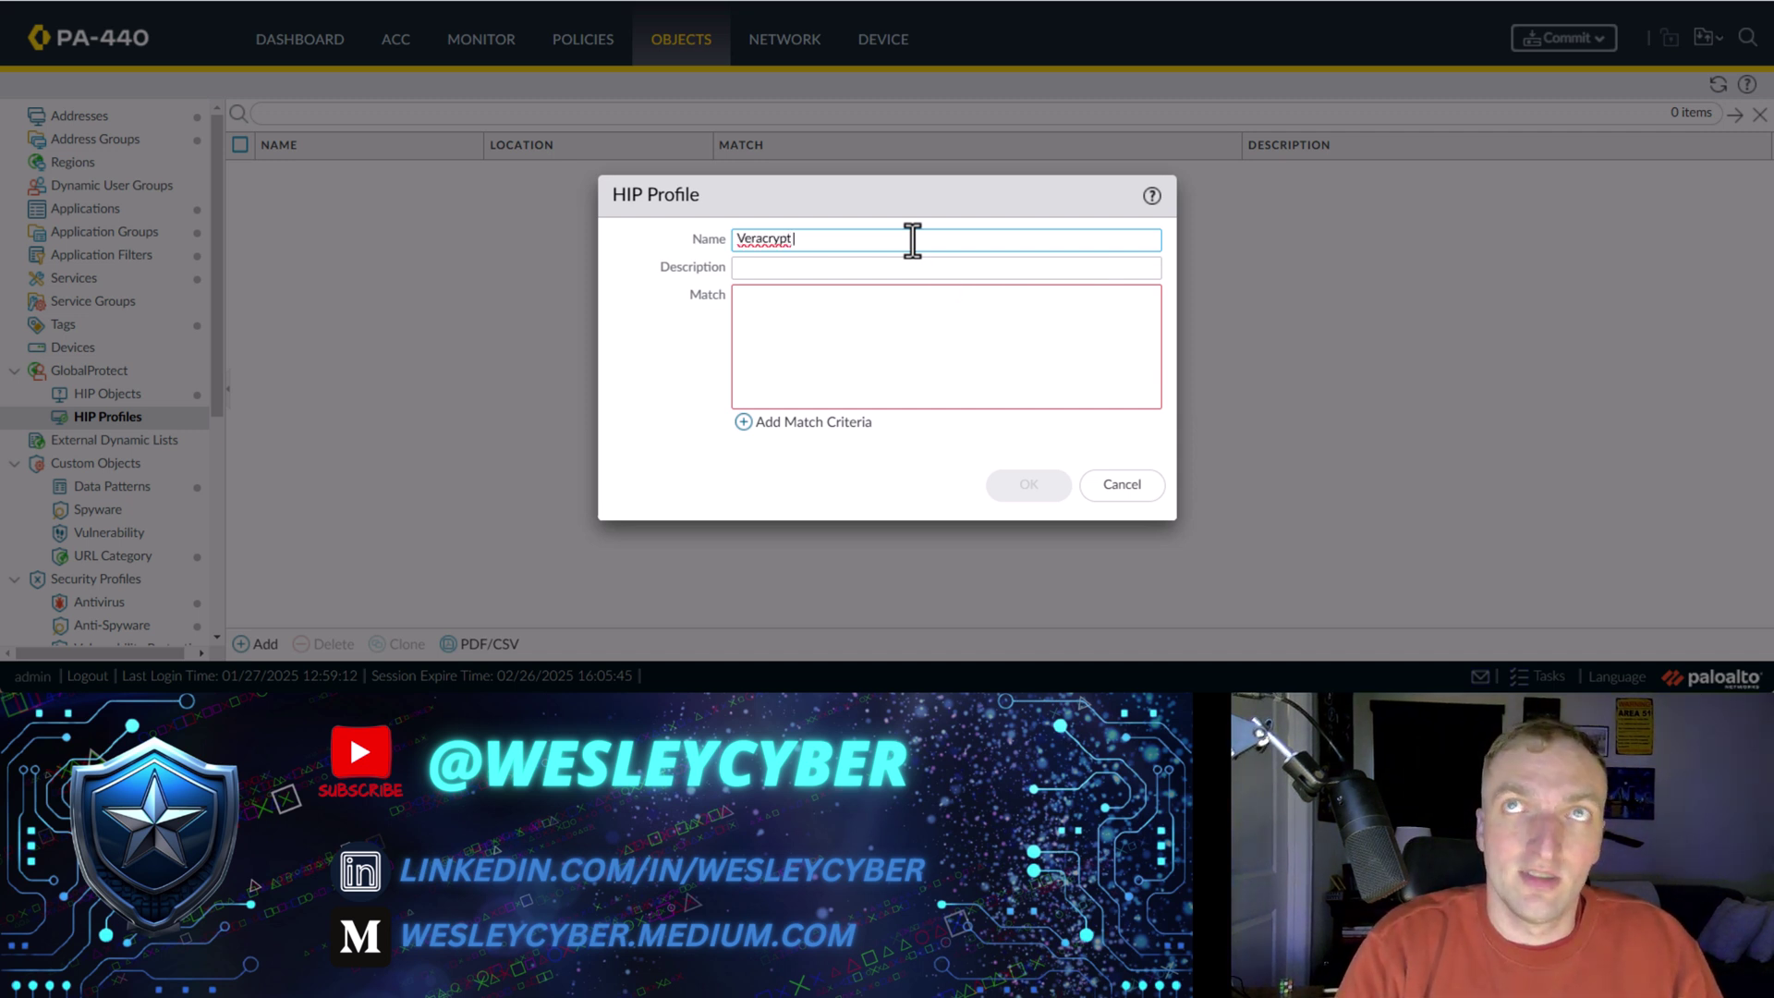
type("uctGu")
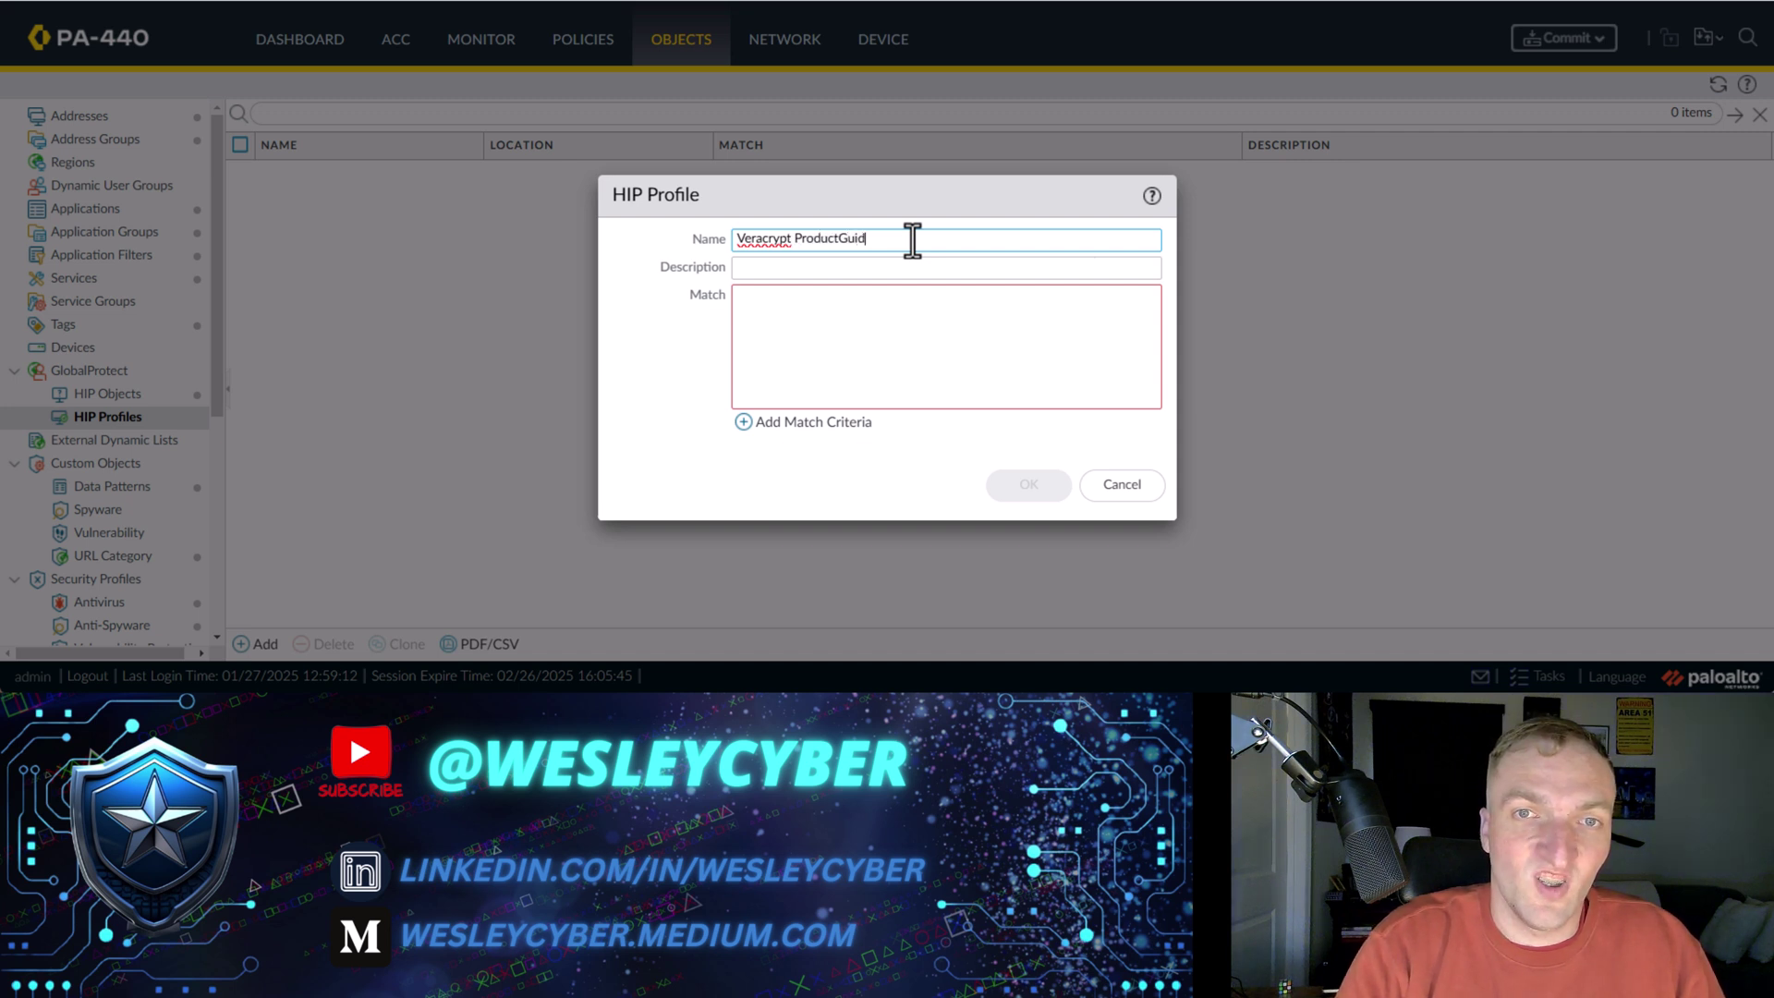
type("id")
left_click(745, 425)
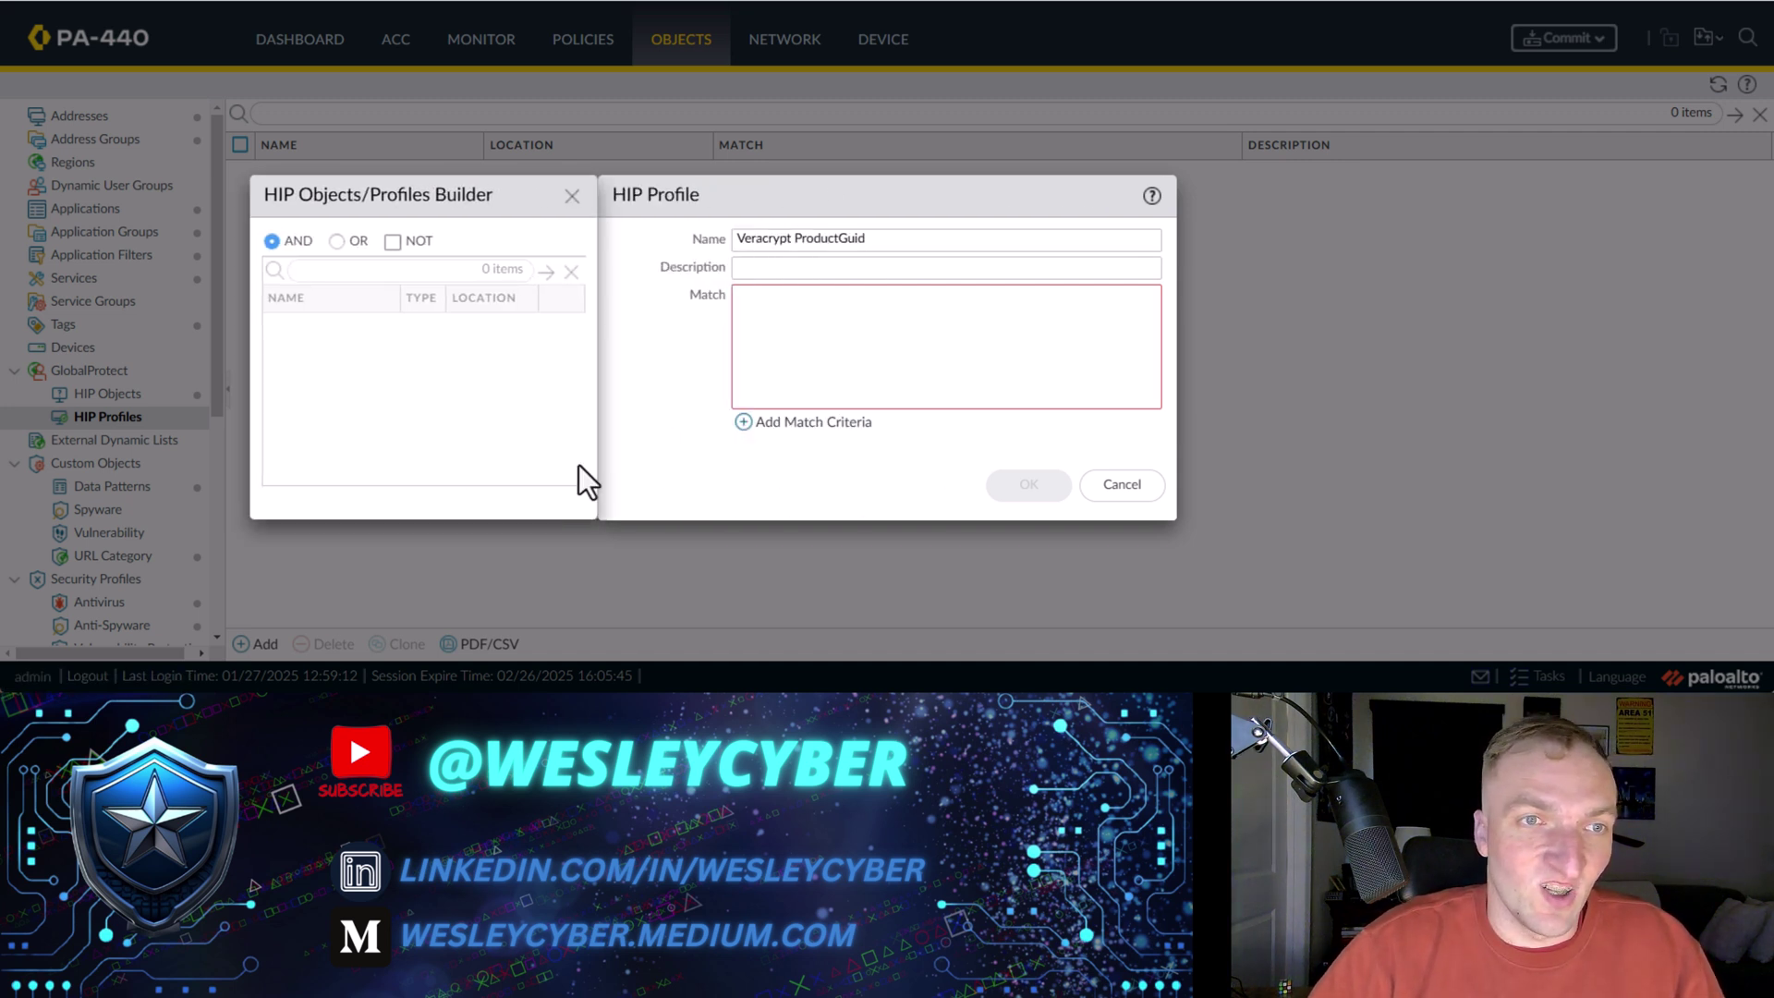
left_click(320, 341)
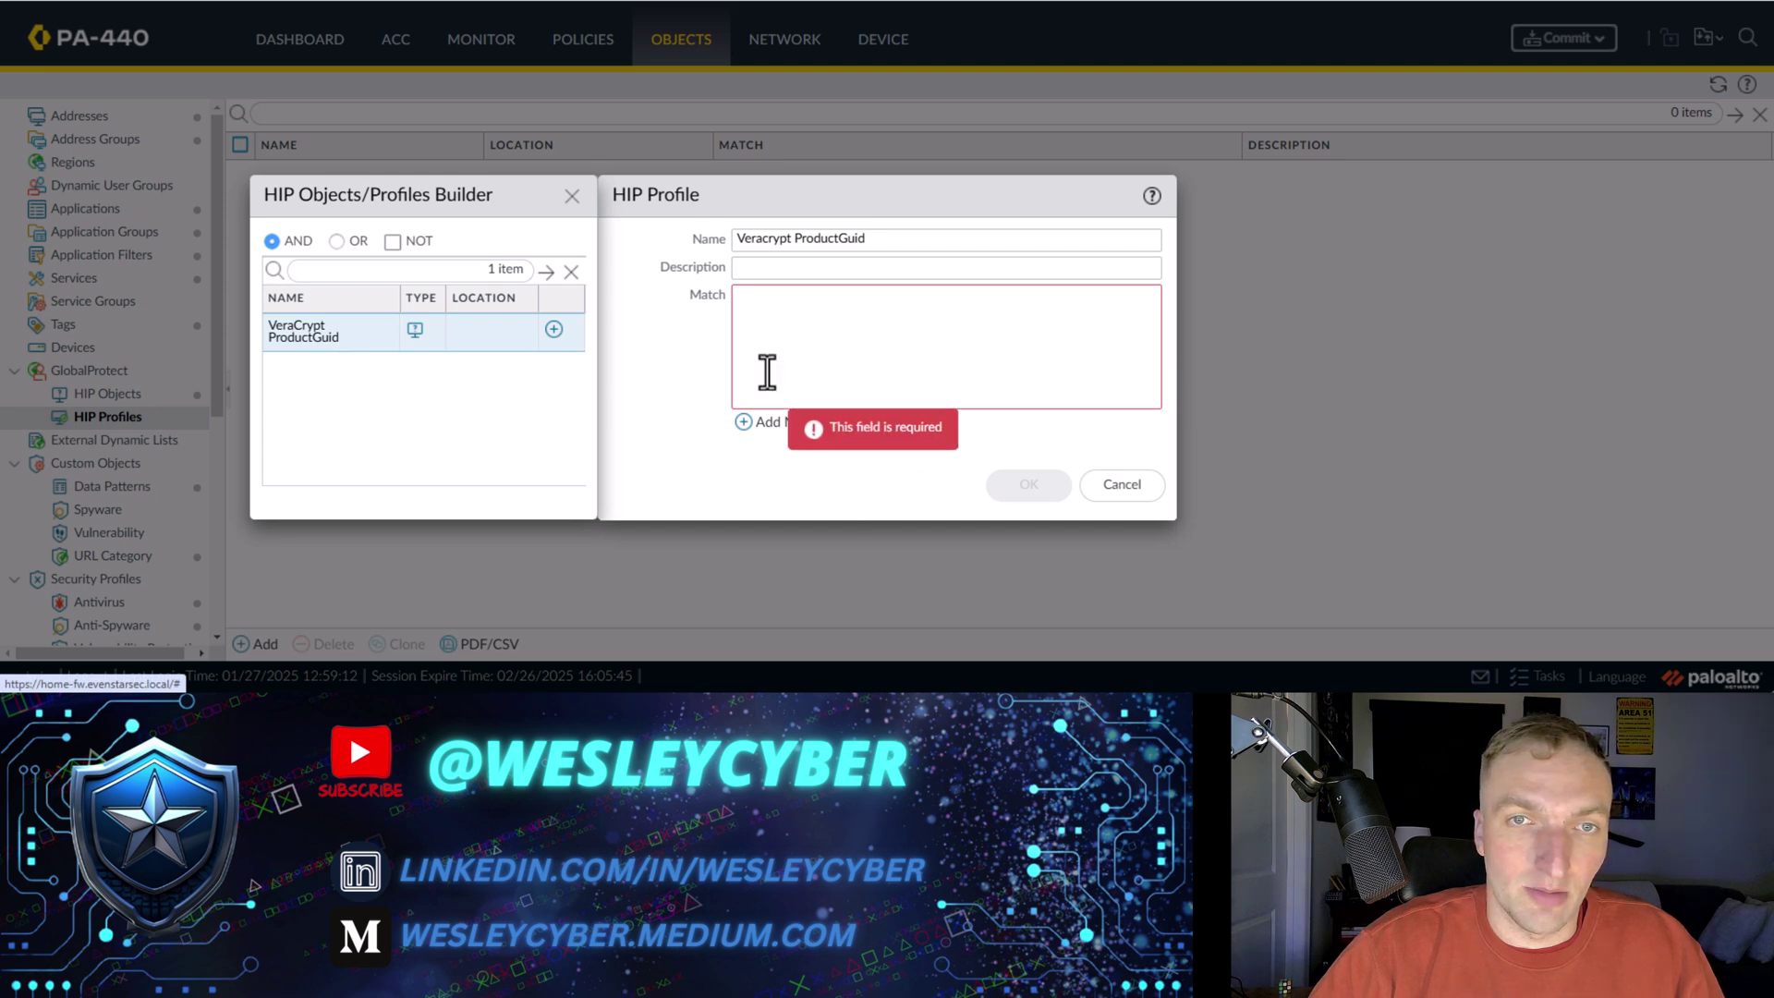
Step: Name the profile 'Device With Approved VeraCrypt' and save it
left_click(553, 330)
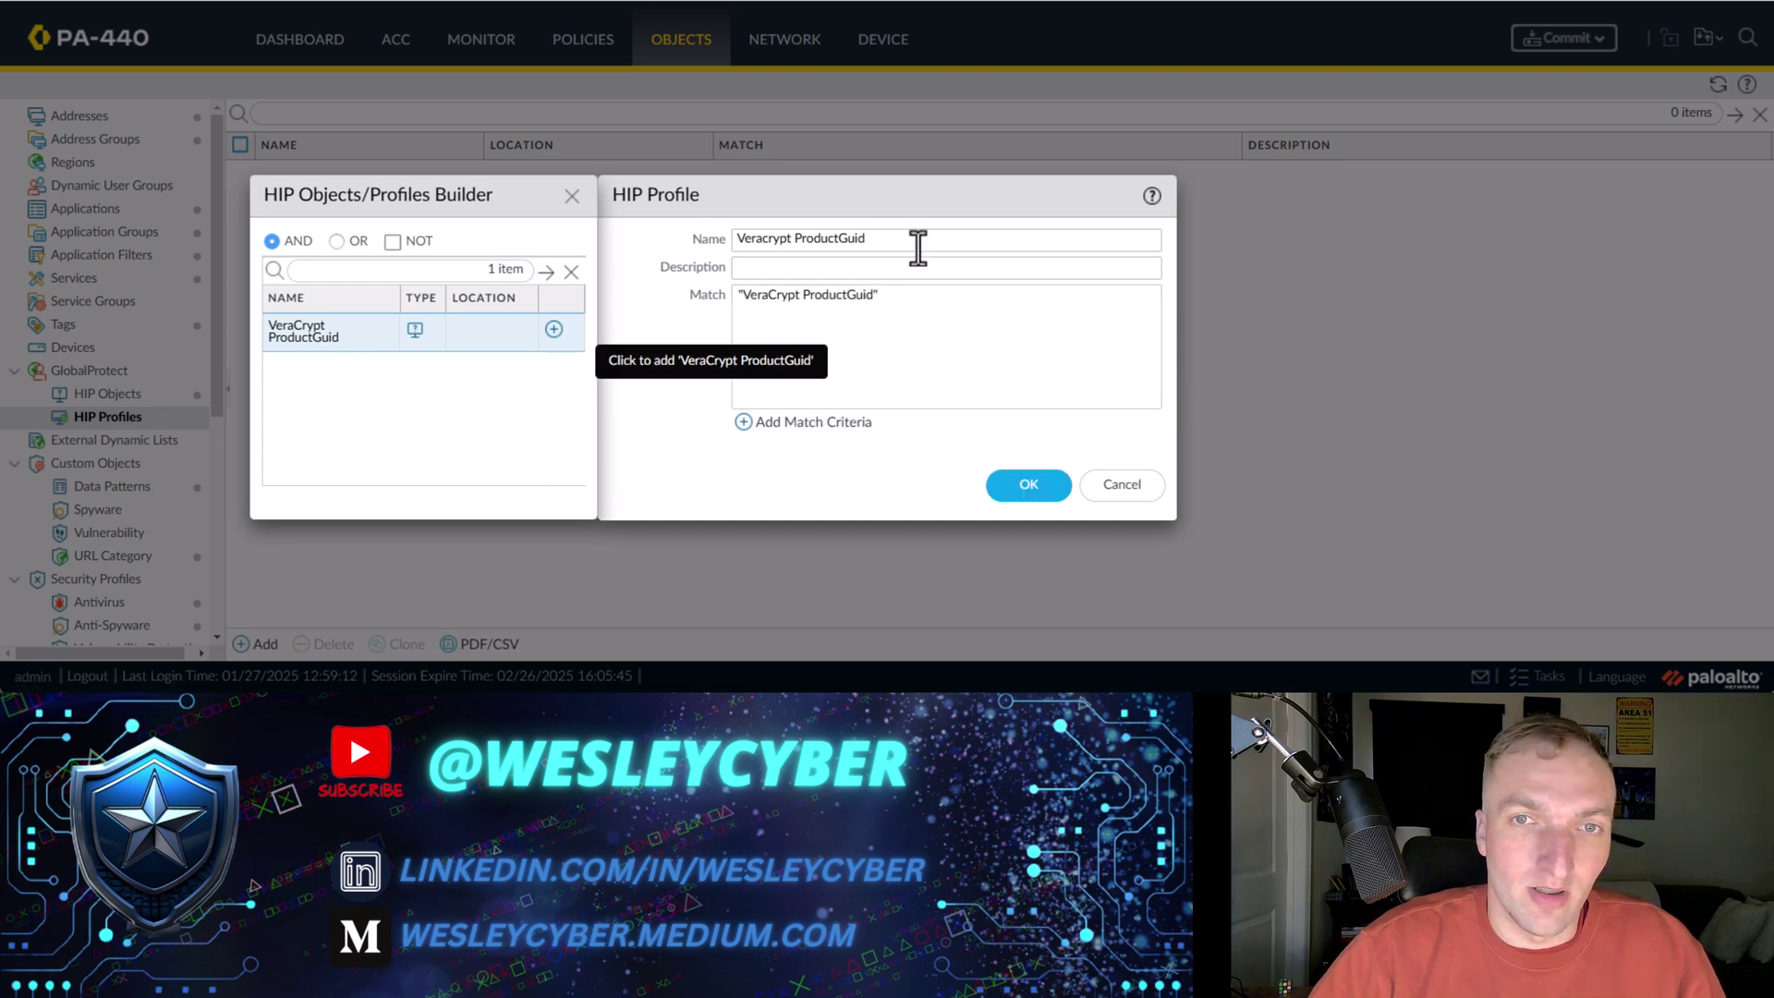
left_click(944, 240)
type("Profile")
left_click(766, 238)
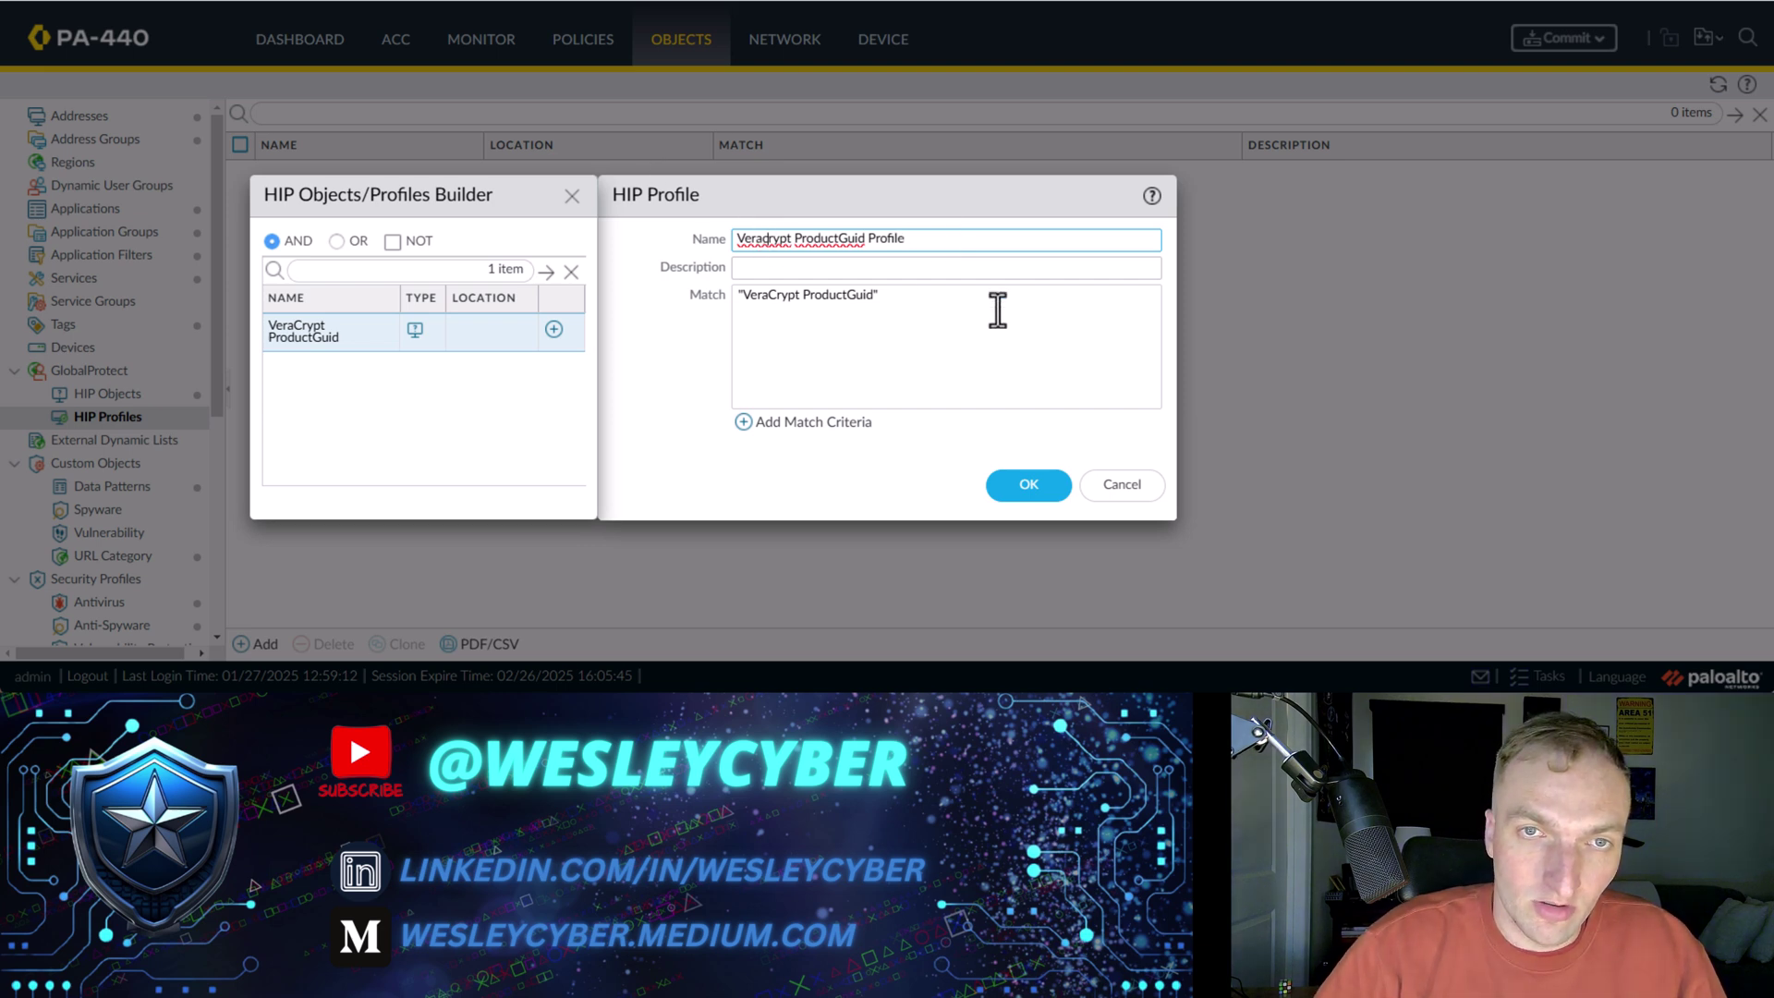
key("BackSpace")
type("C")
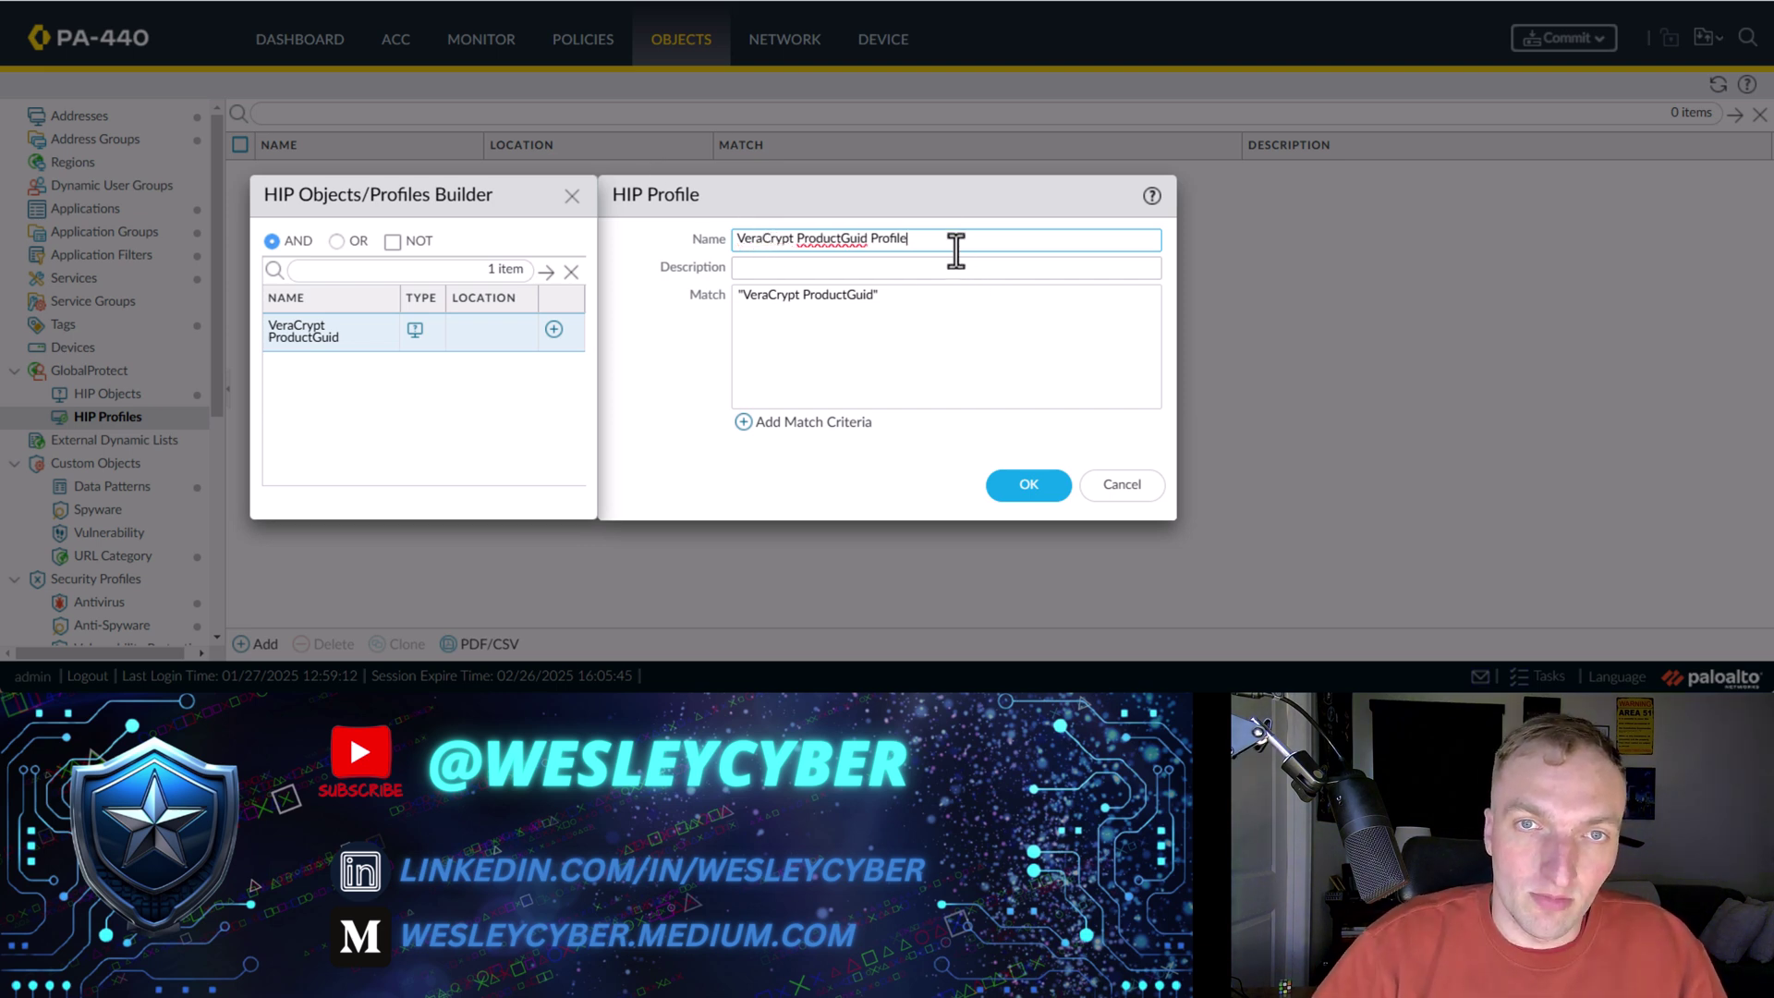
left_click_drag(954, 242, 707, 233)
type("Device With Approved VeraCrypt")
left_click(691, 412)
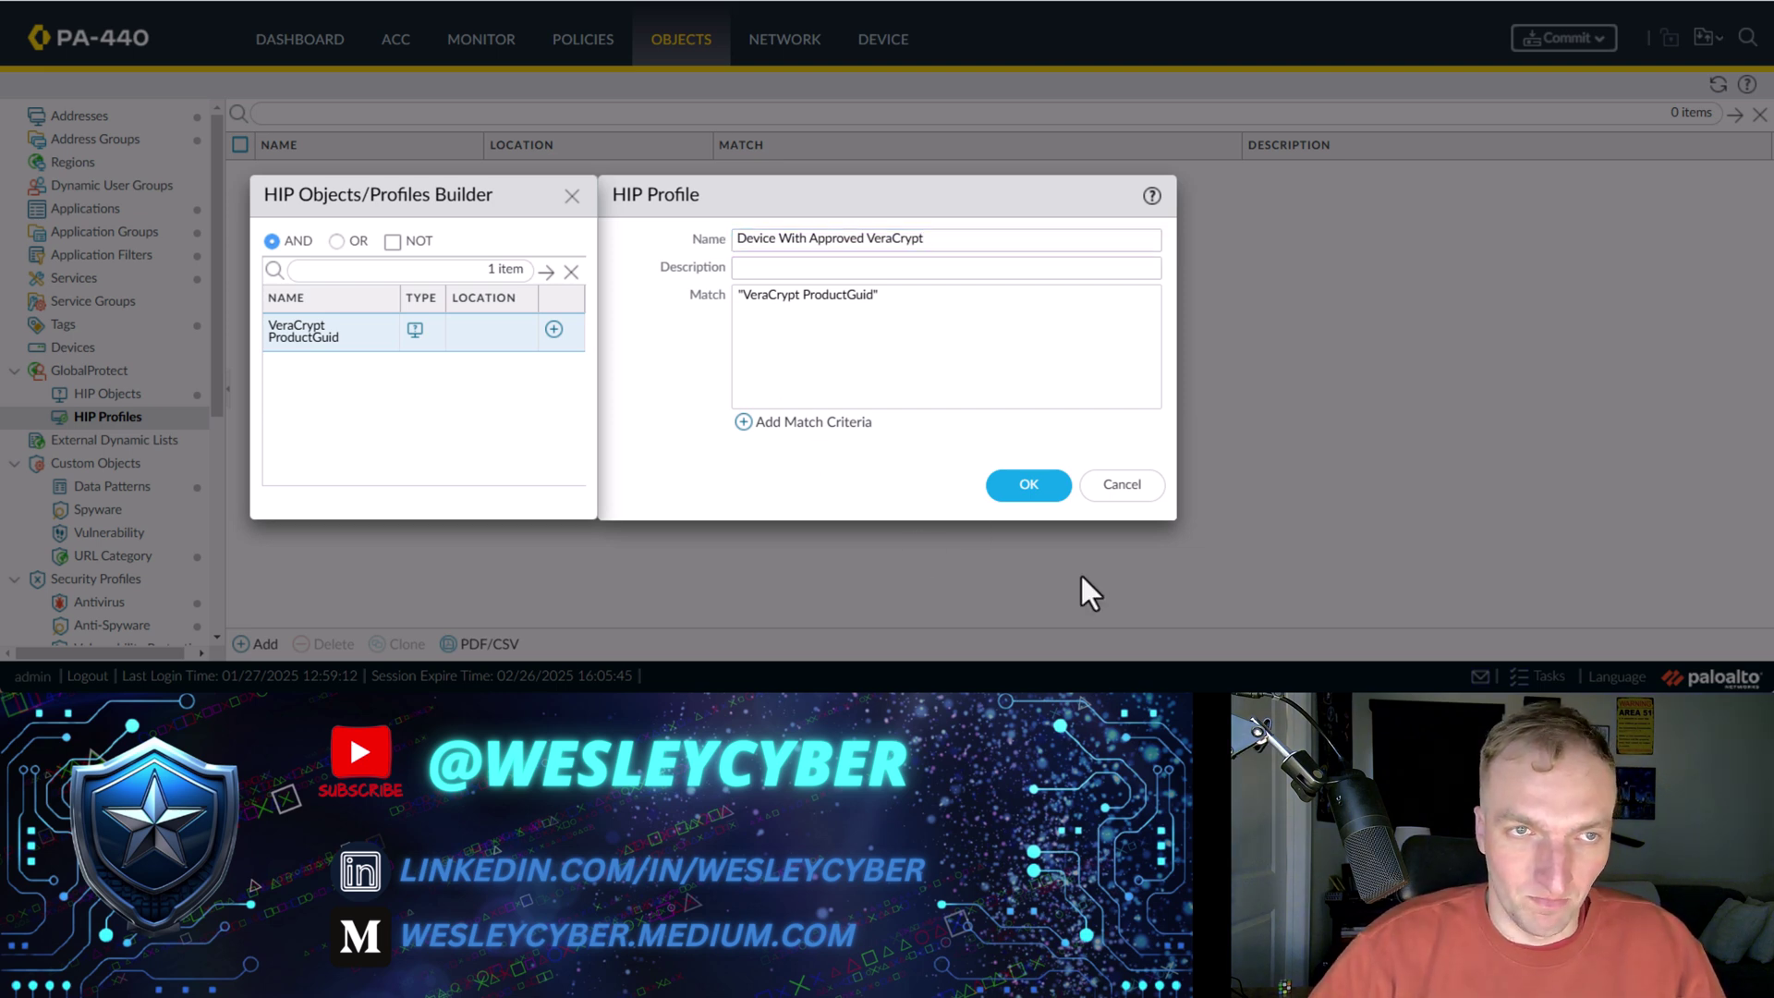
left_click(1023, 491)
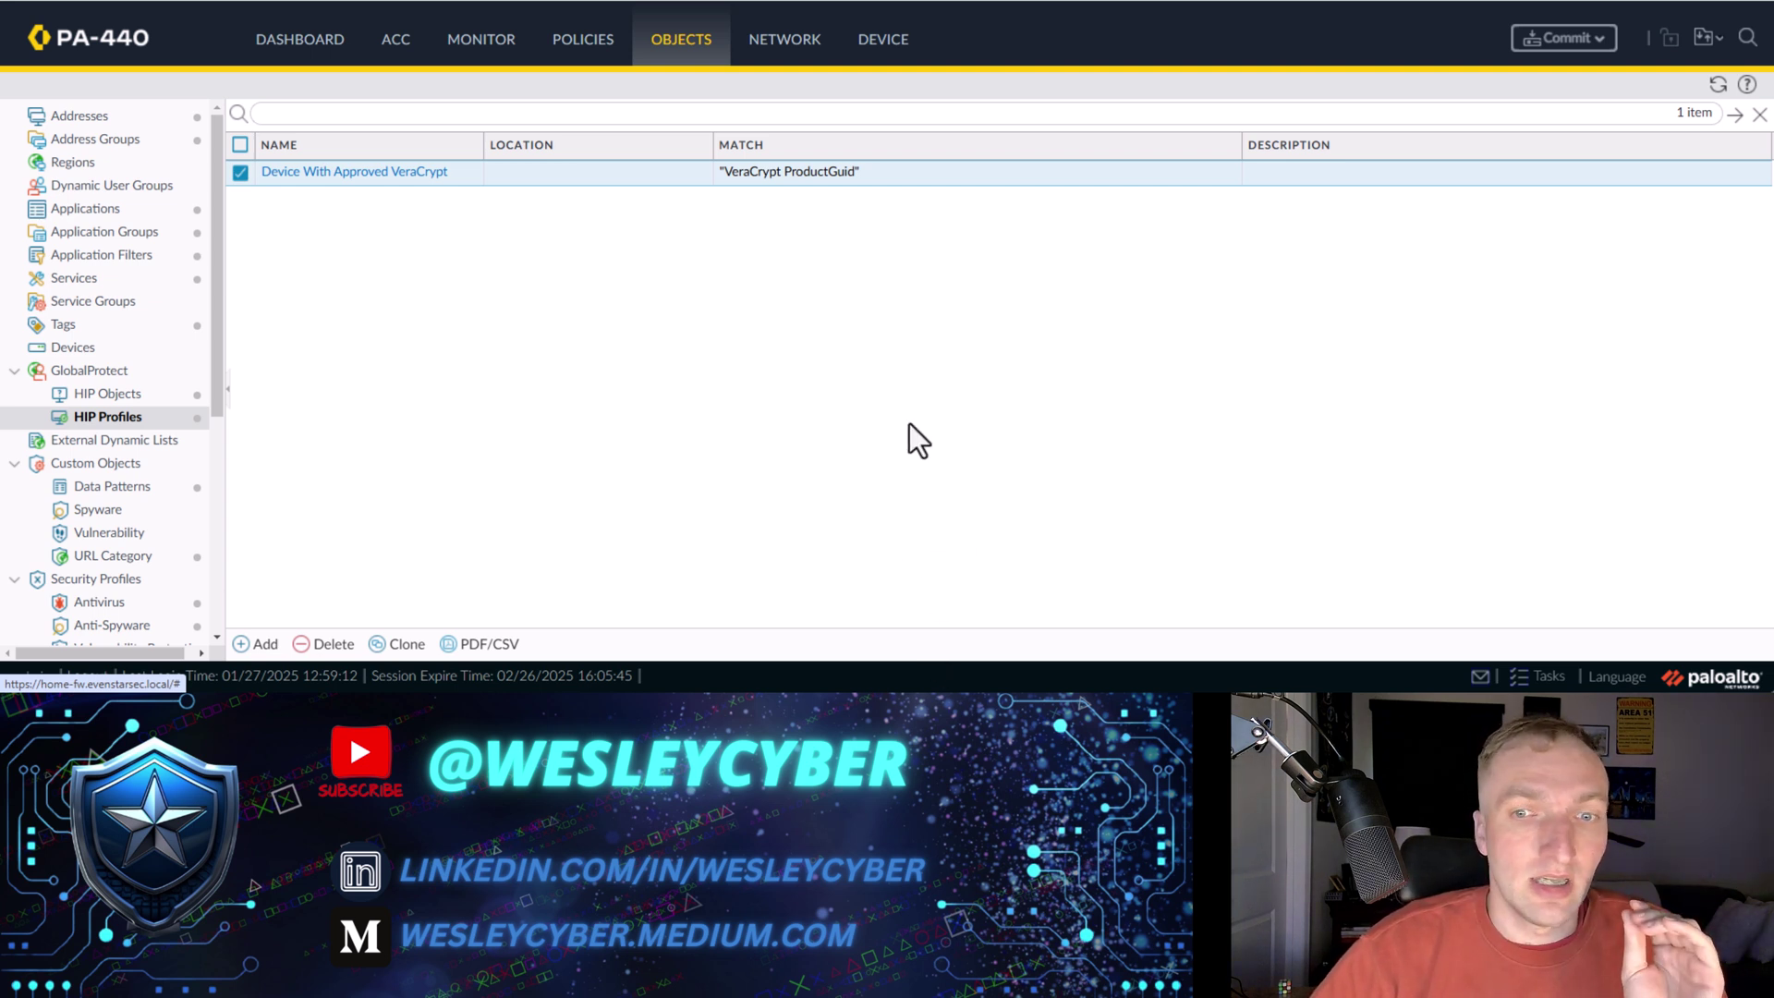
left_click(582, 45)
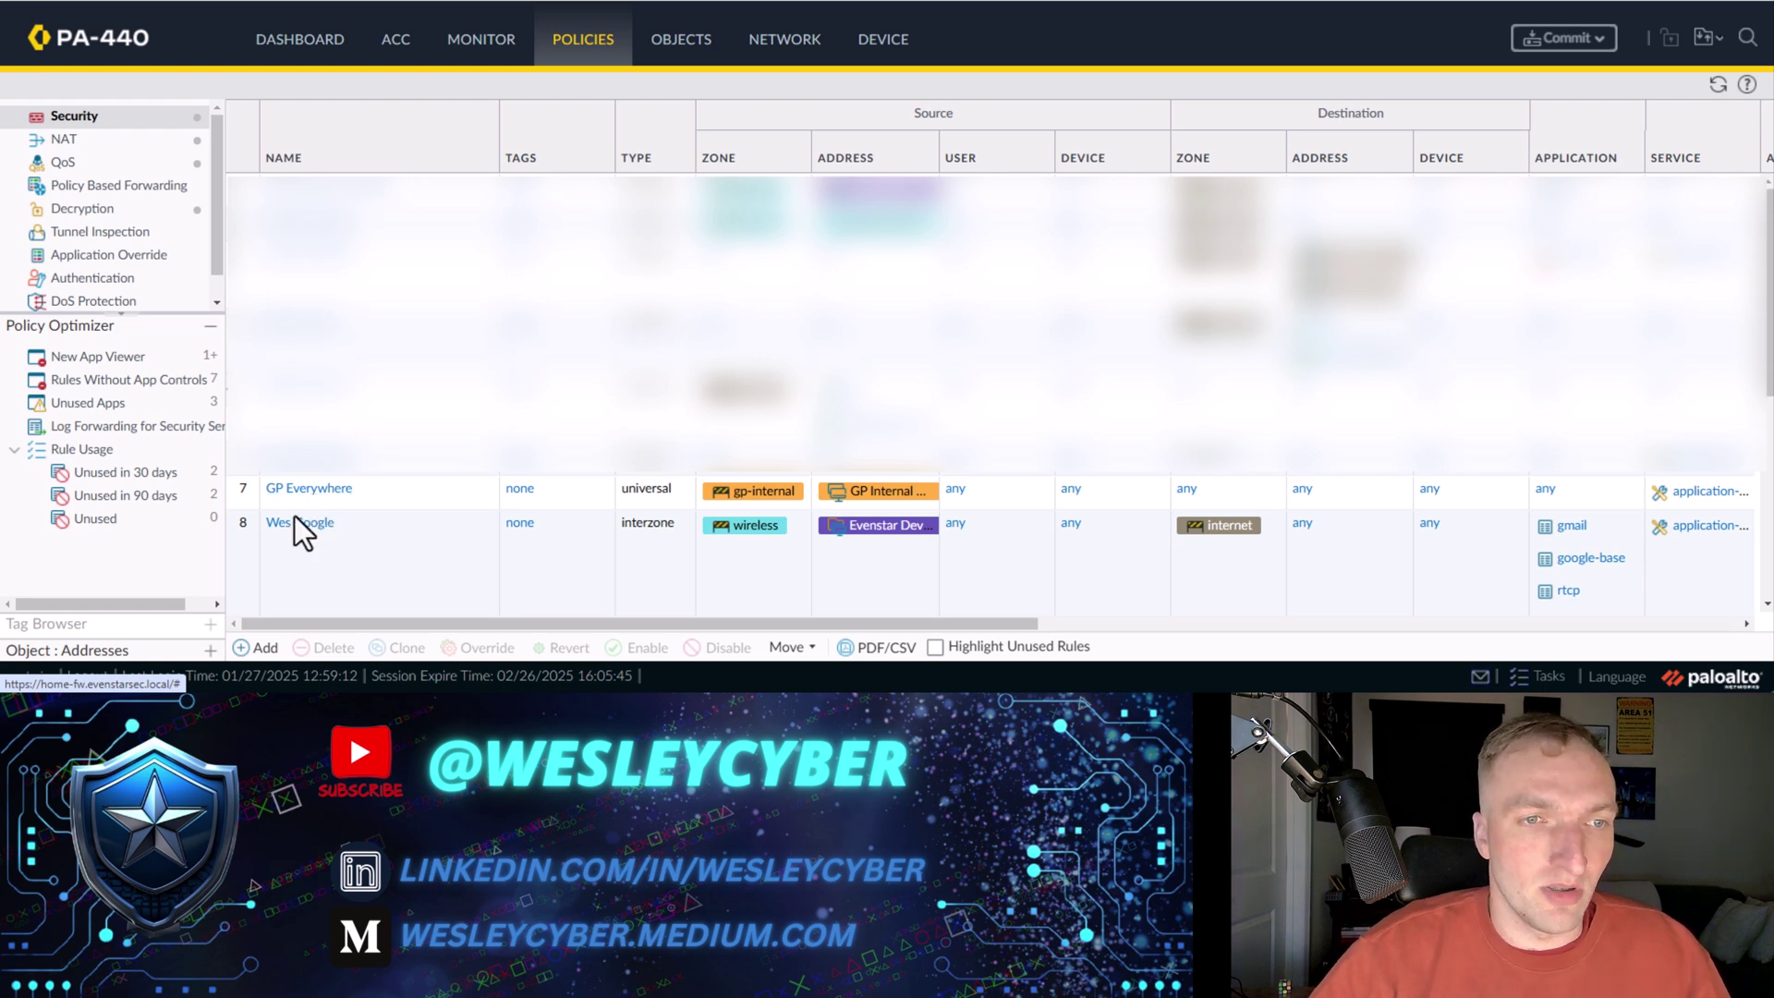
Step: Clone GP Everywhere as GP Everywhere-1, placed before the original rule, and open it
scroll(405, 490, "down", 1)
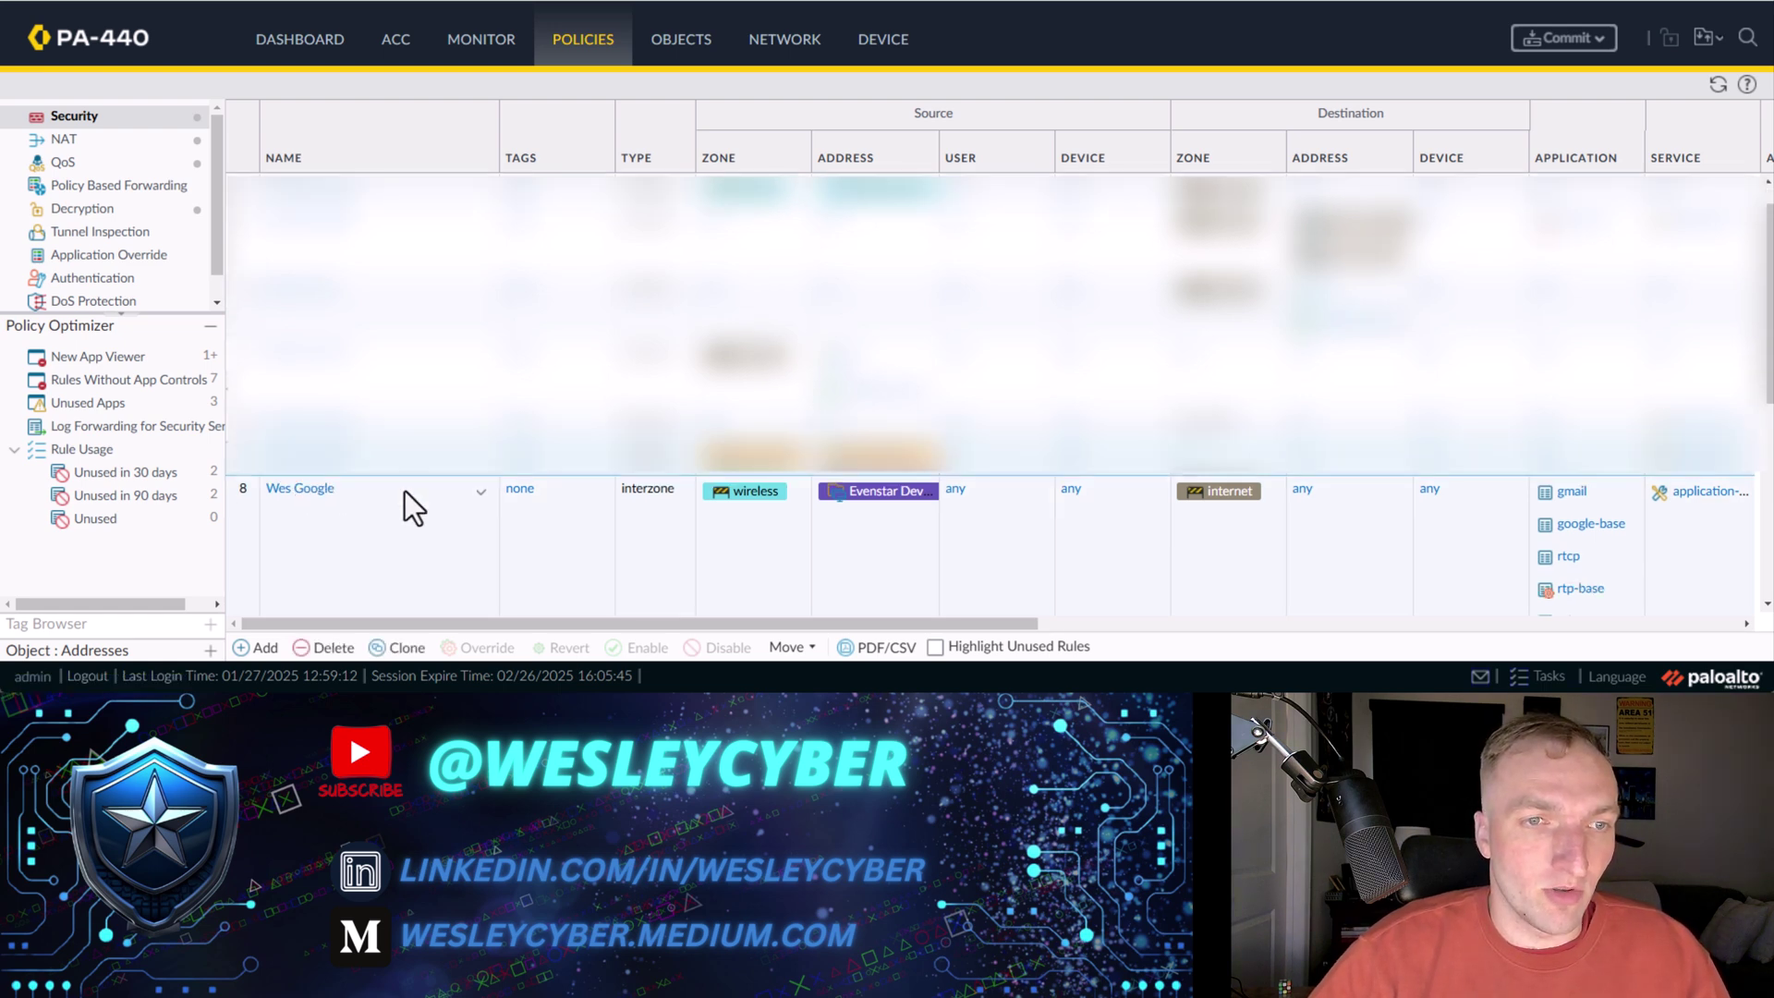
left_click(405, 648)
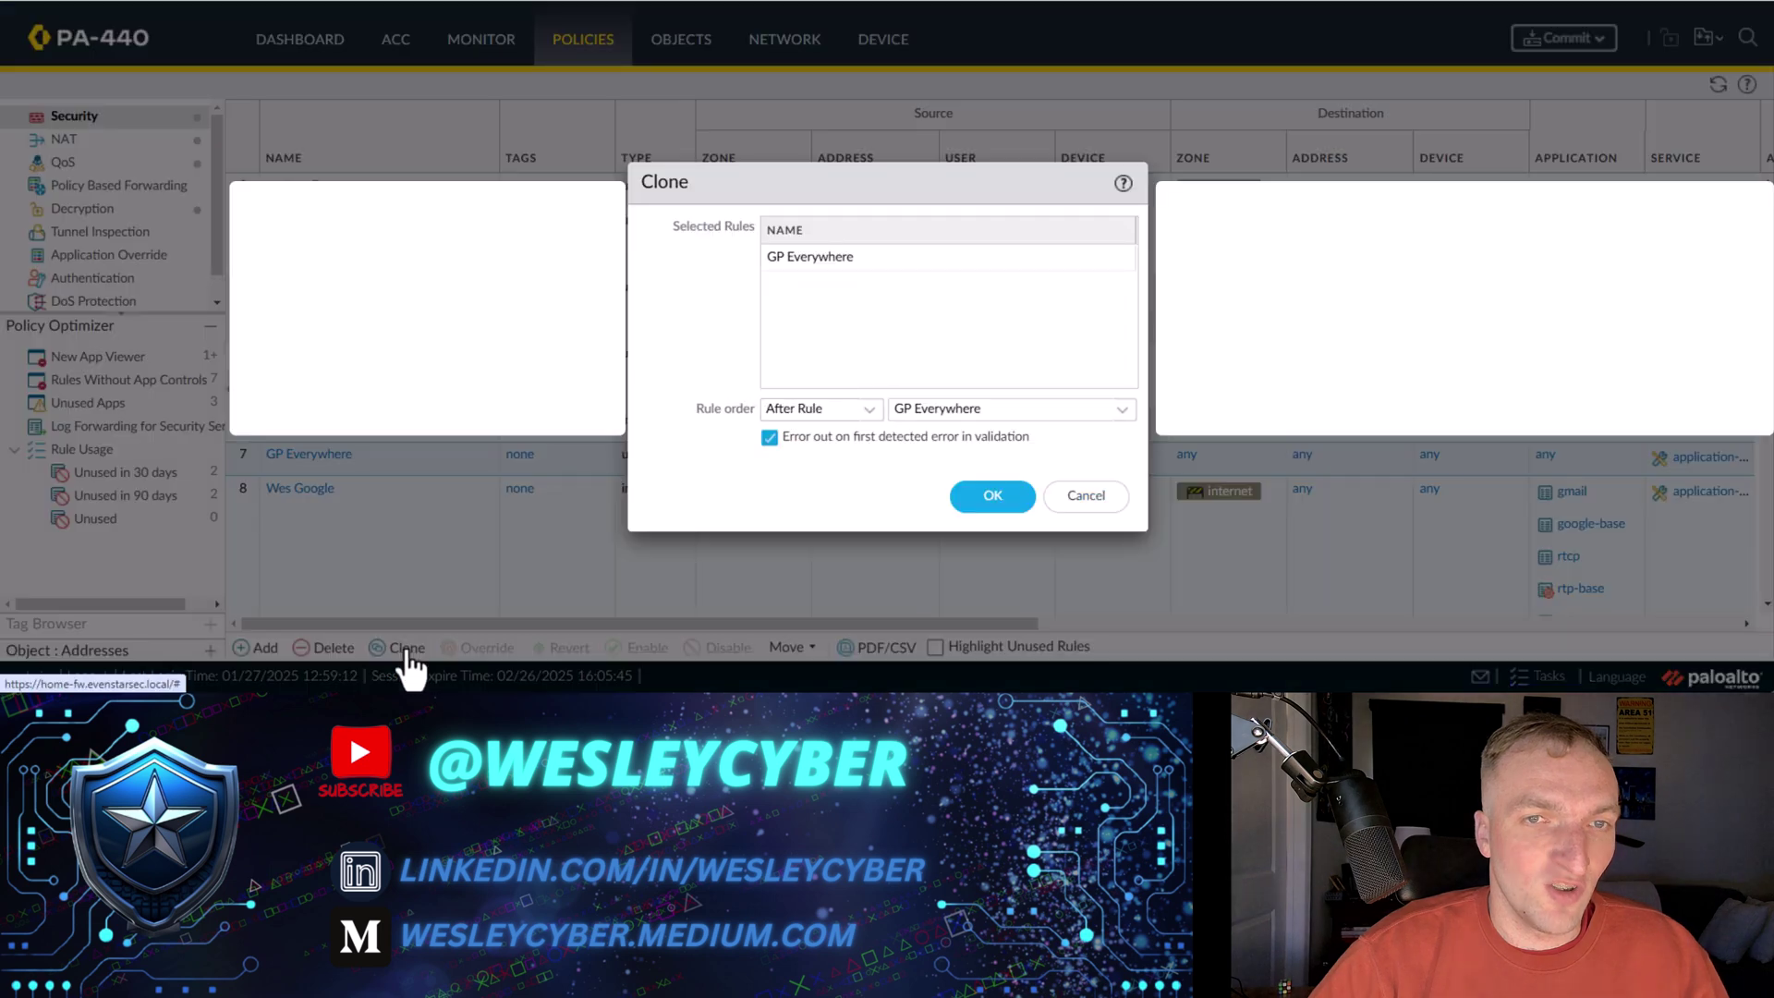
left_click(870, 410)
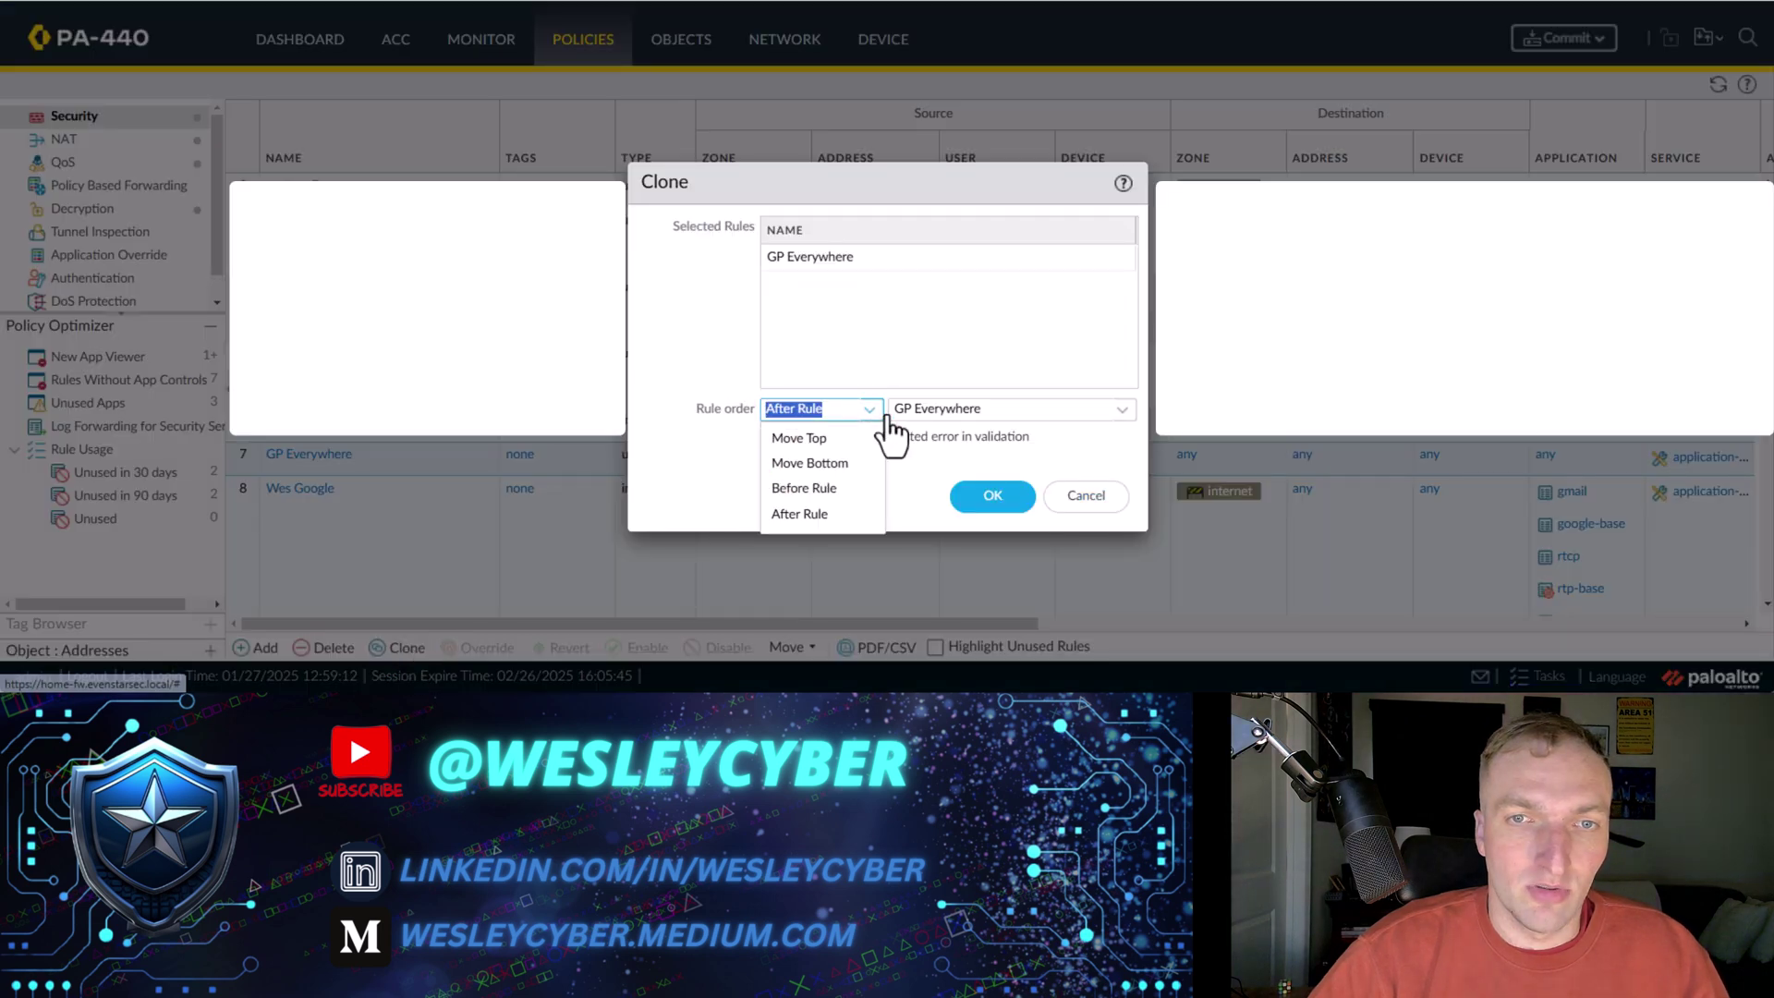
left_click(824, 489)
left_click(964, 507)
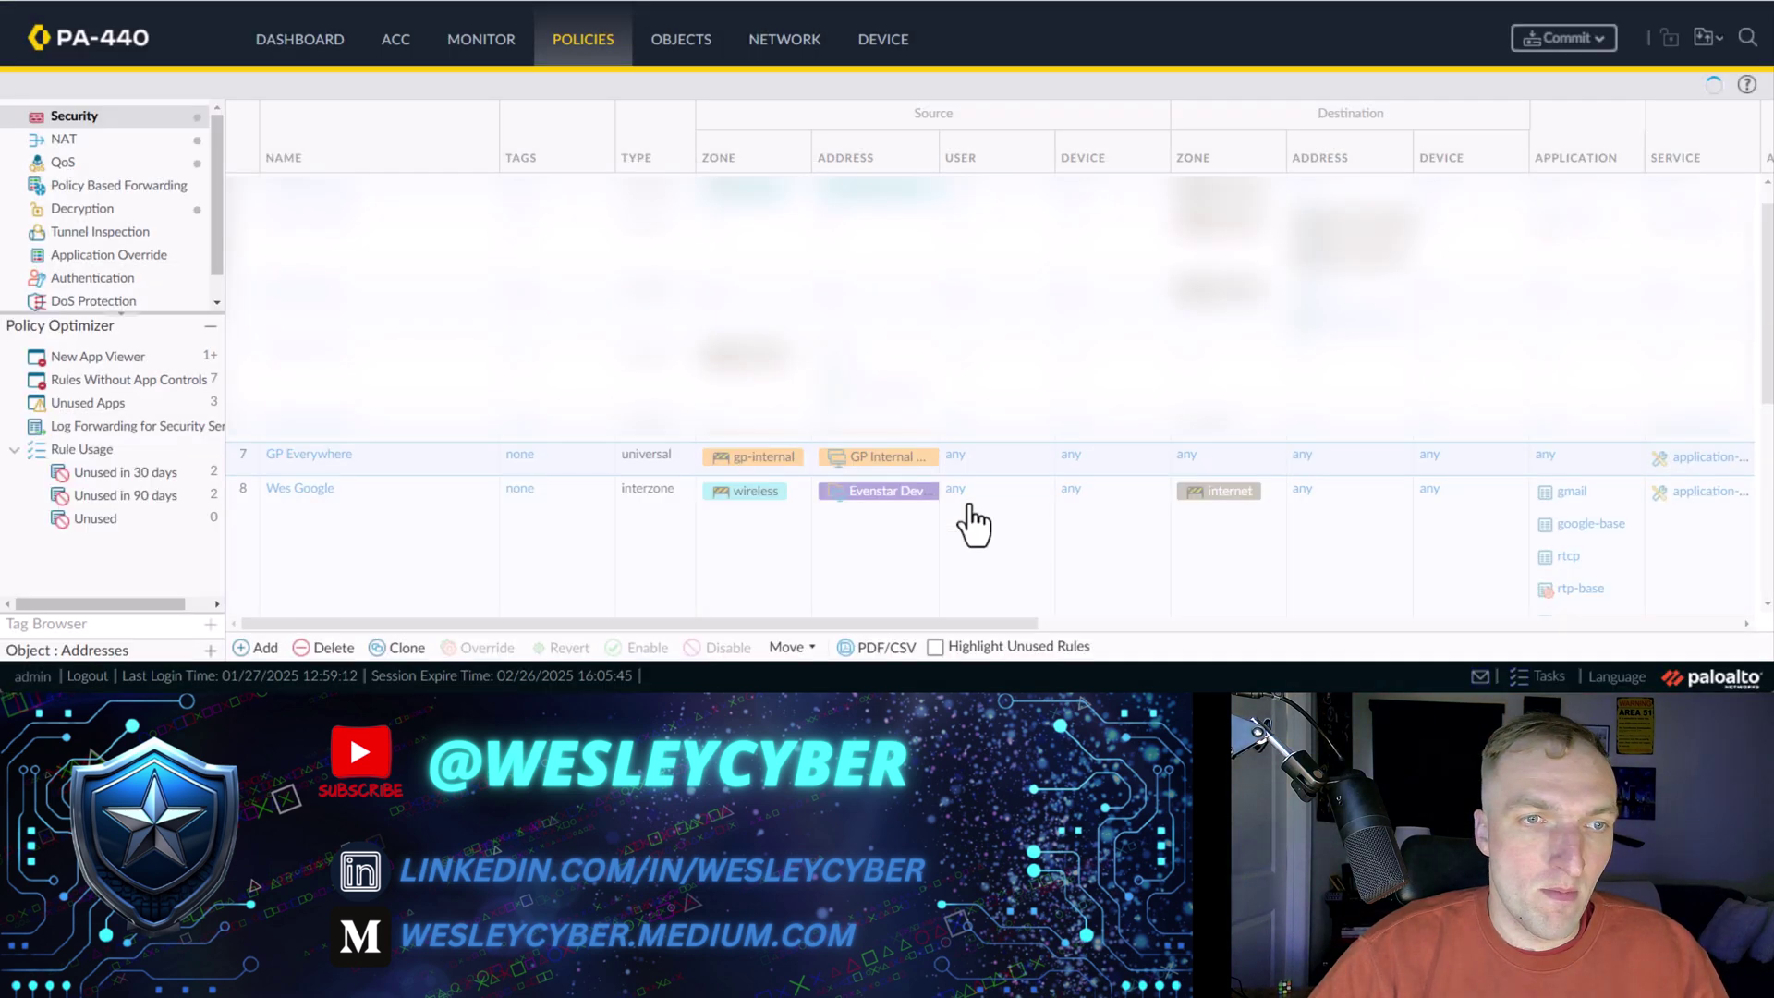
left_click(340, 457)
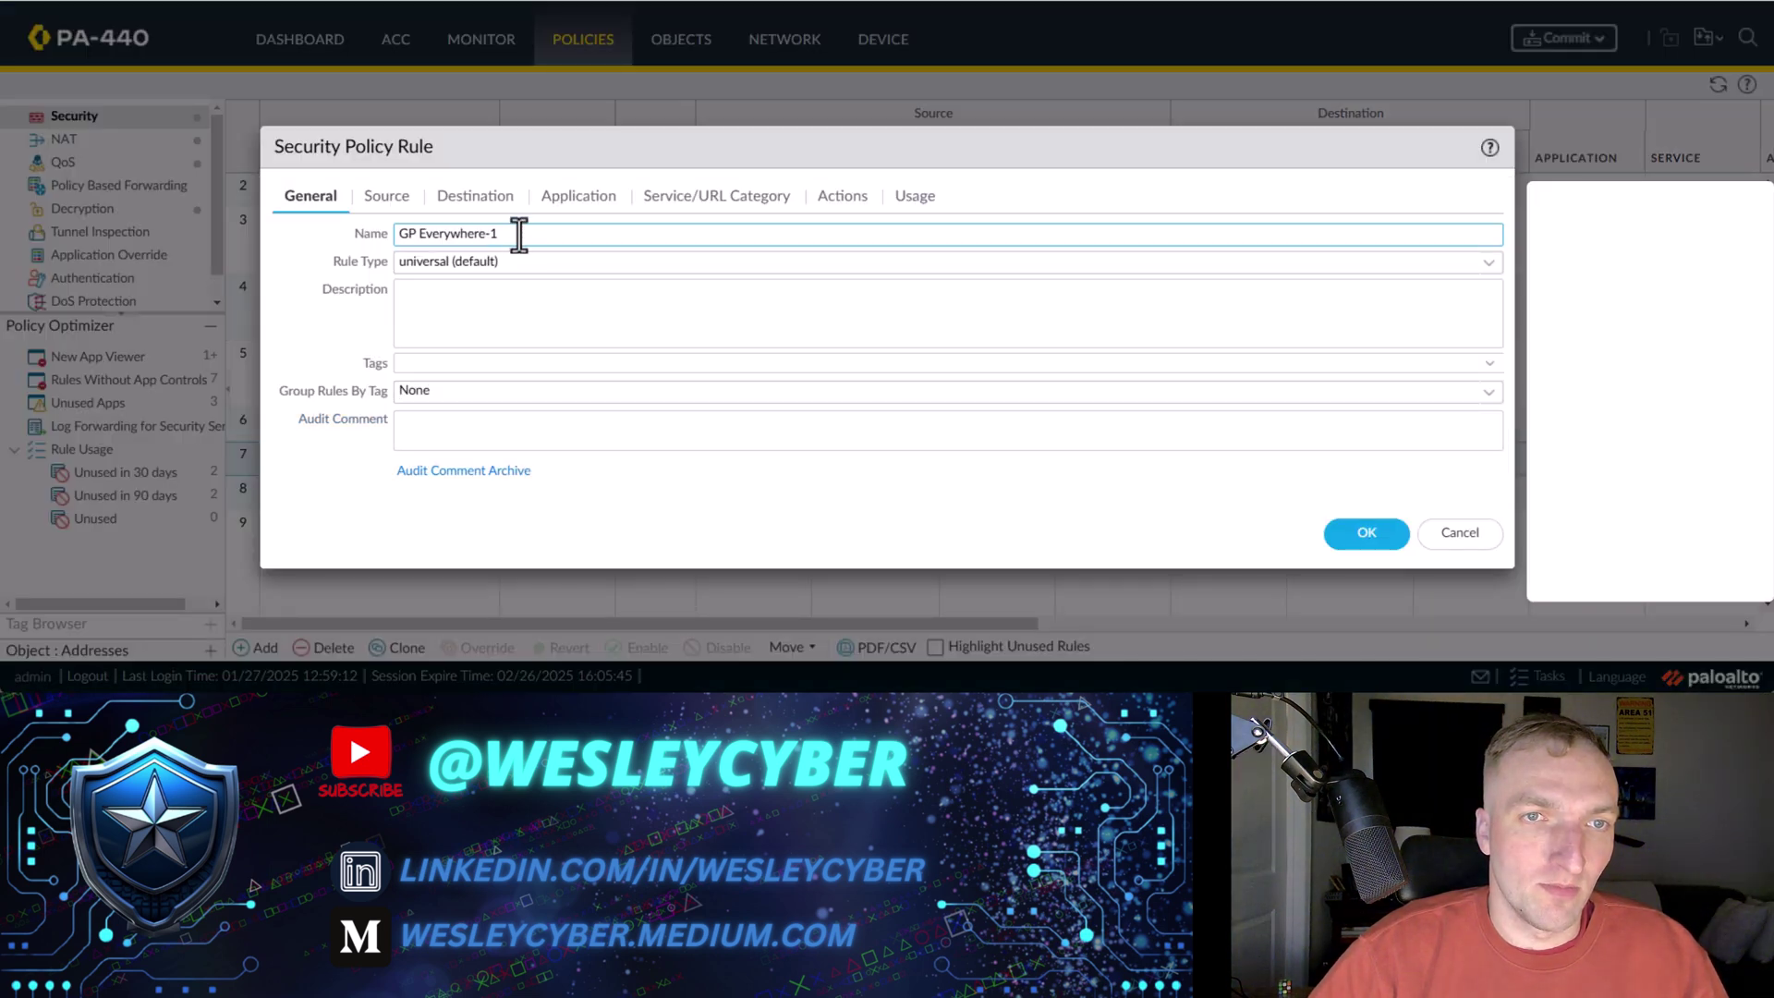
Step: Rename the cloned rule GP Everywhere-1 to RegTest
left_click_drag(514, 233, 298, 231)
key("End")
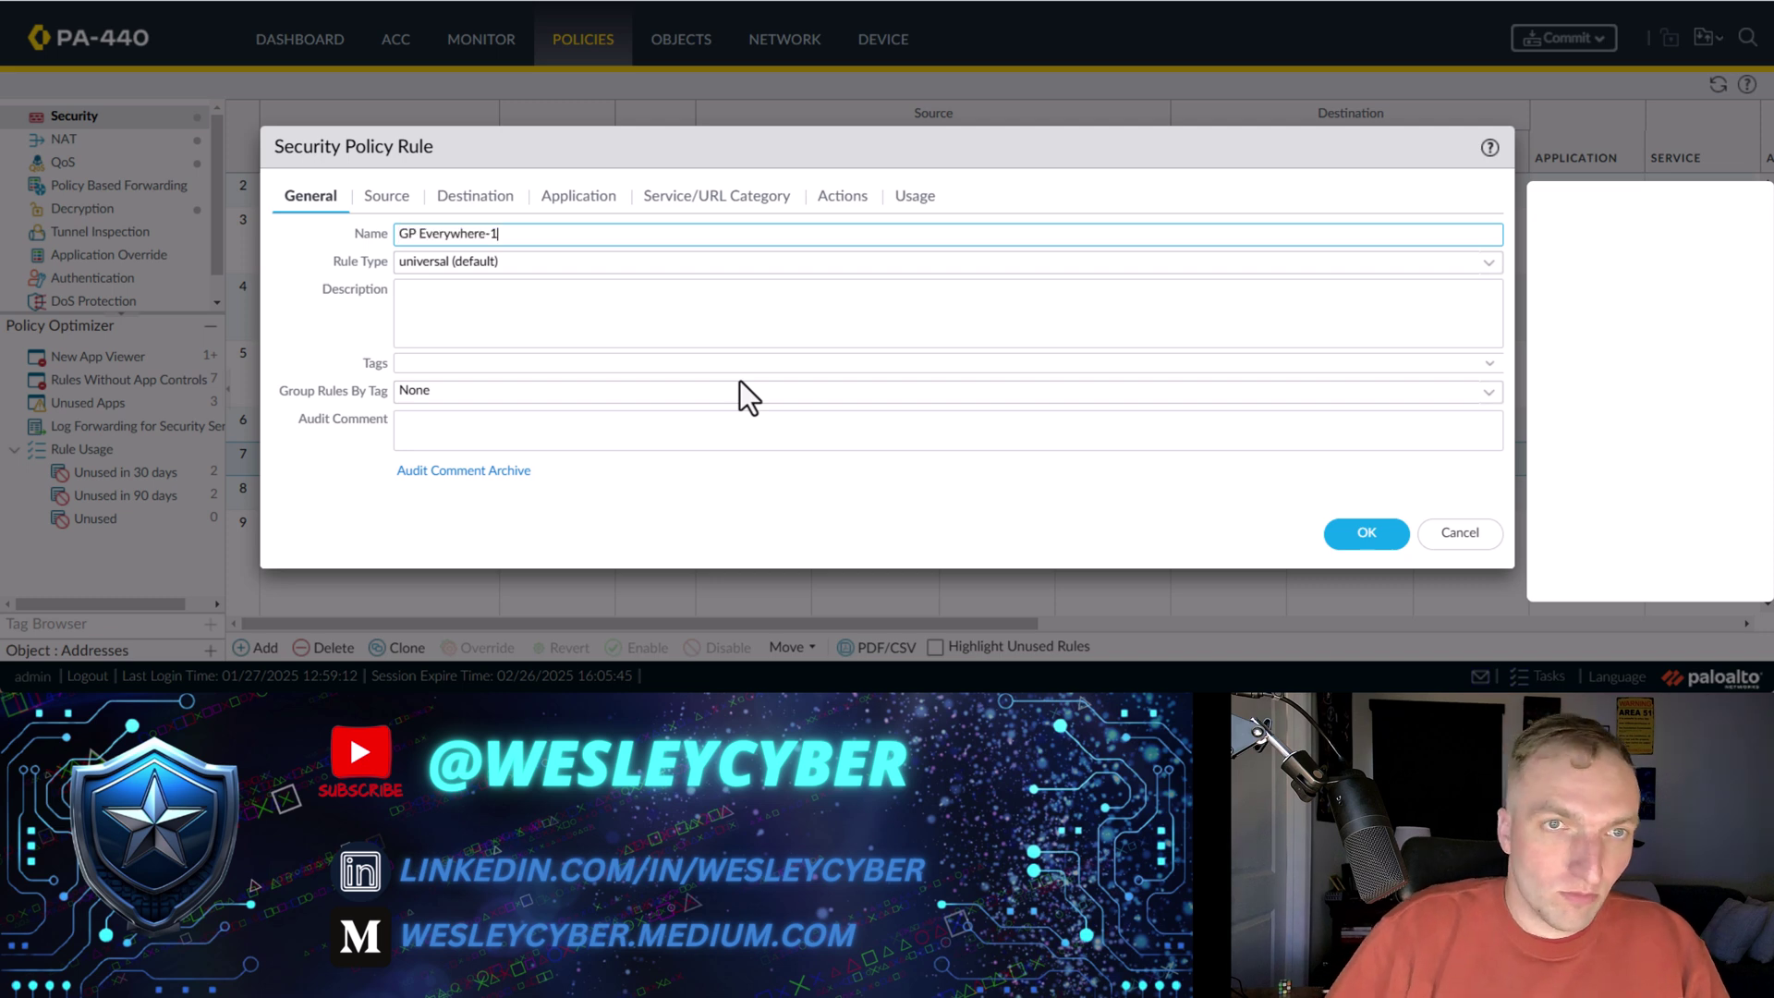
key("BackSpace")
key("BackSpace")
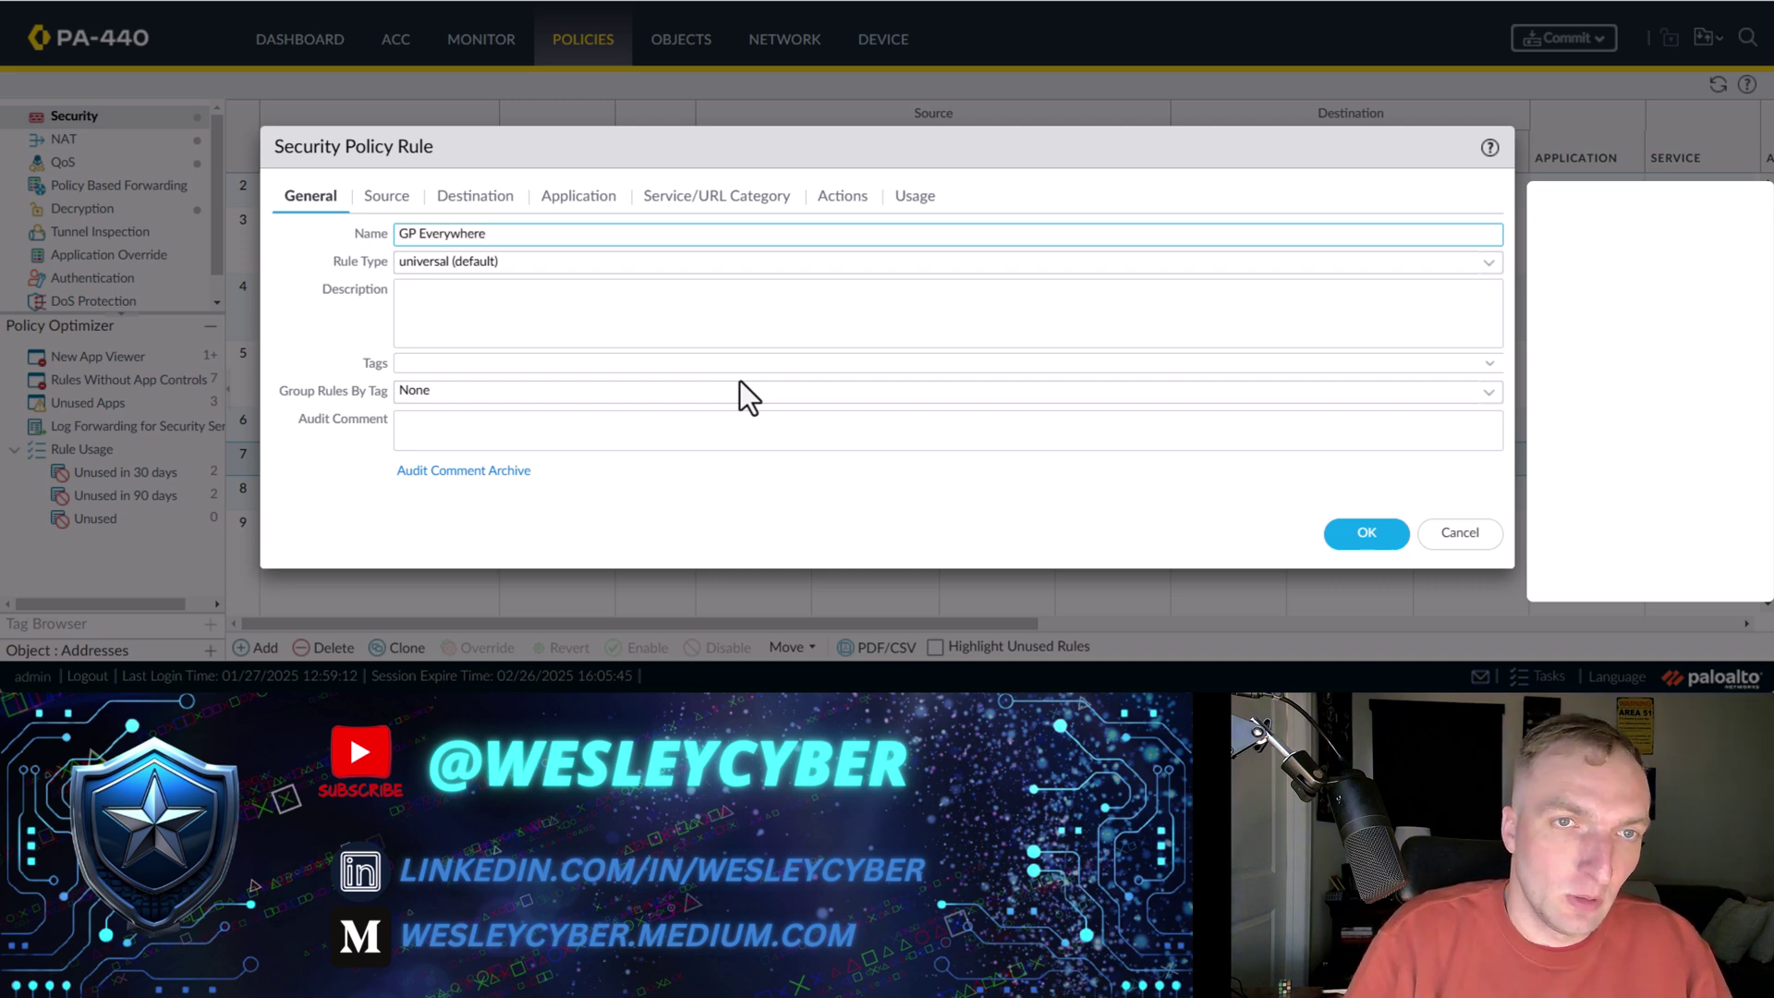
key("BackSpace")
key("BackSpace")
key("BackSpace")
key("BackSpace")
key("BackSpace")
key("BackSpace")
key("BackSpace")
key("BackSpace")
key("BackSpace")
key("BackSpace")
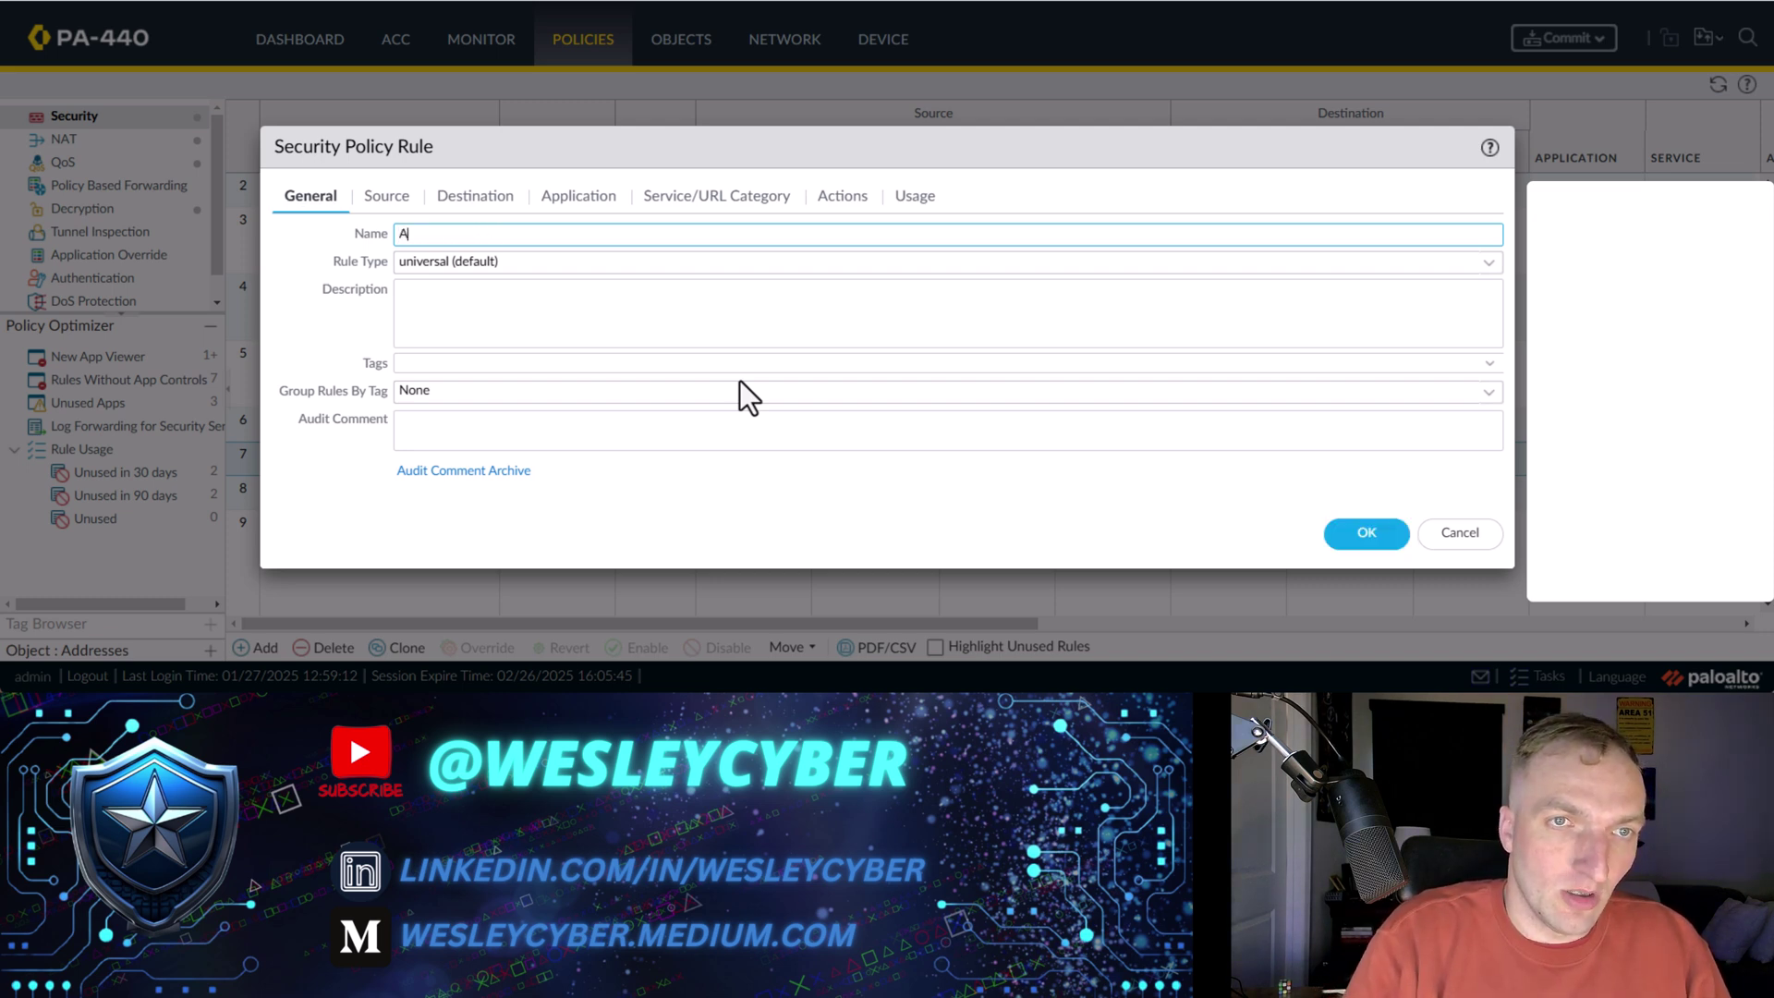
type("pprov")
type("e")
key("BackSpace")
key("BackSpace")
key("BackSpace")
key("BackSpace")
key("BackSpace")
key("BackSpace")
key("BackSpace")
type("V")
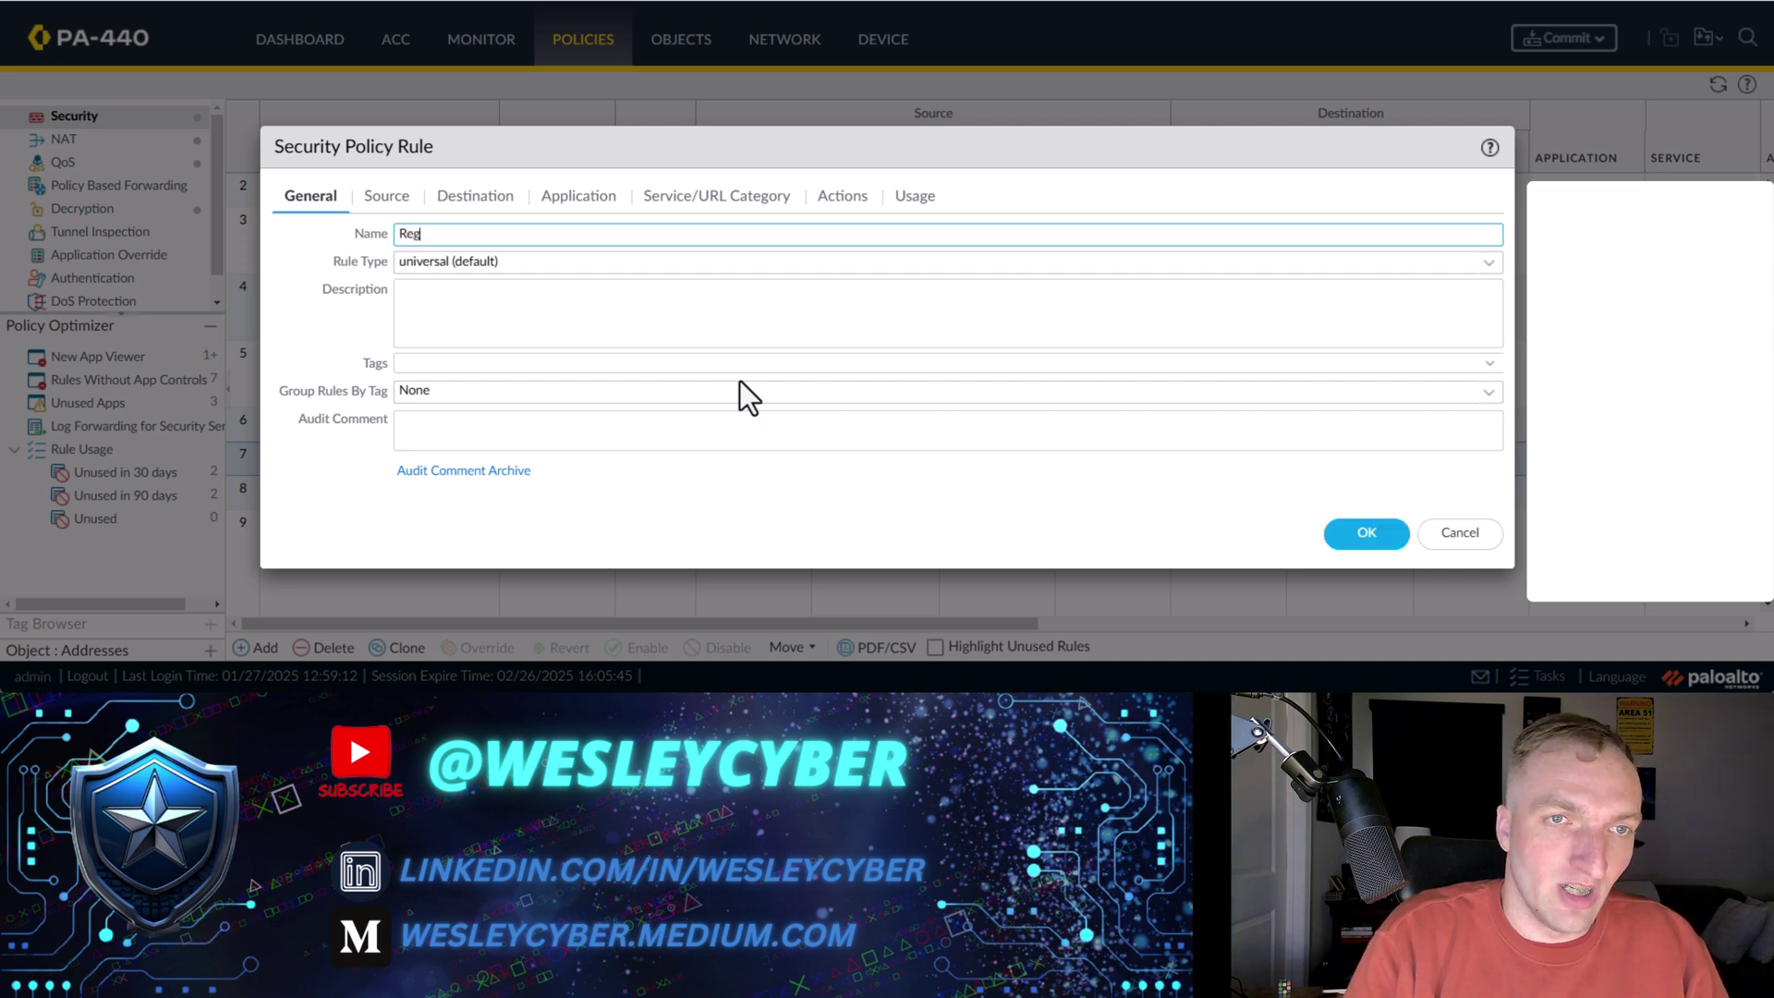
type("egTest")
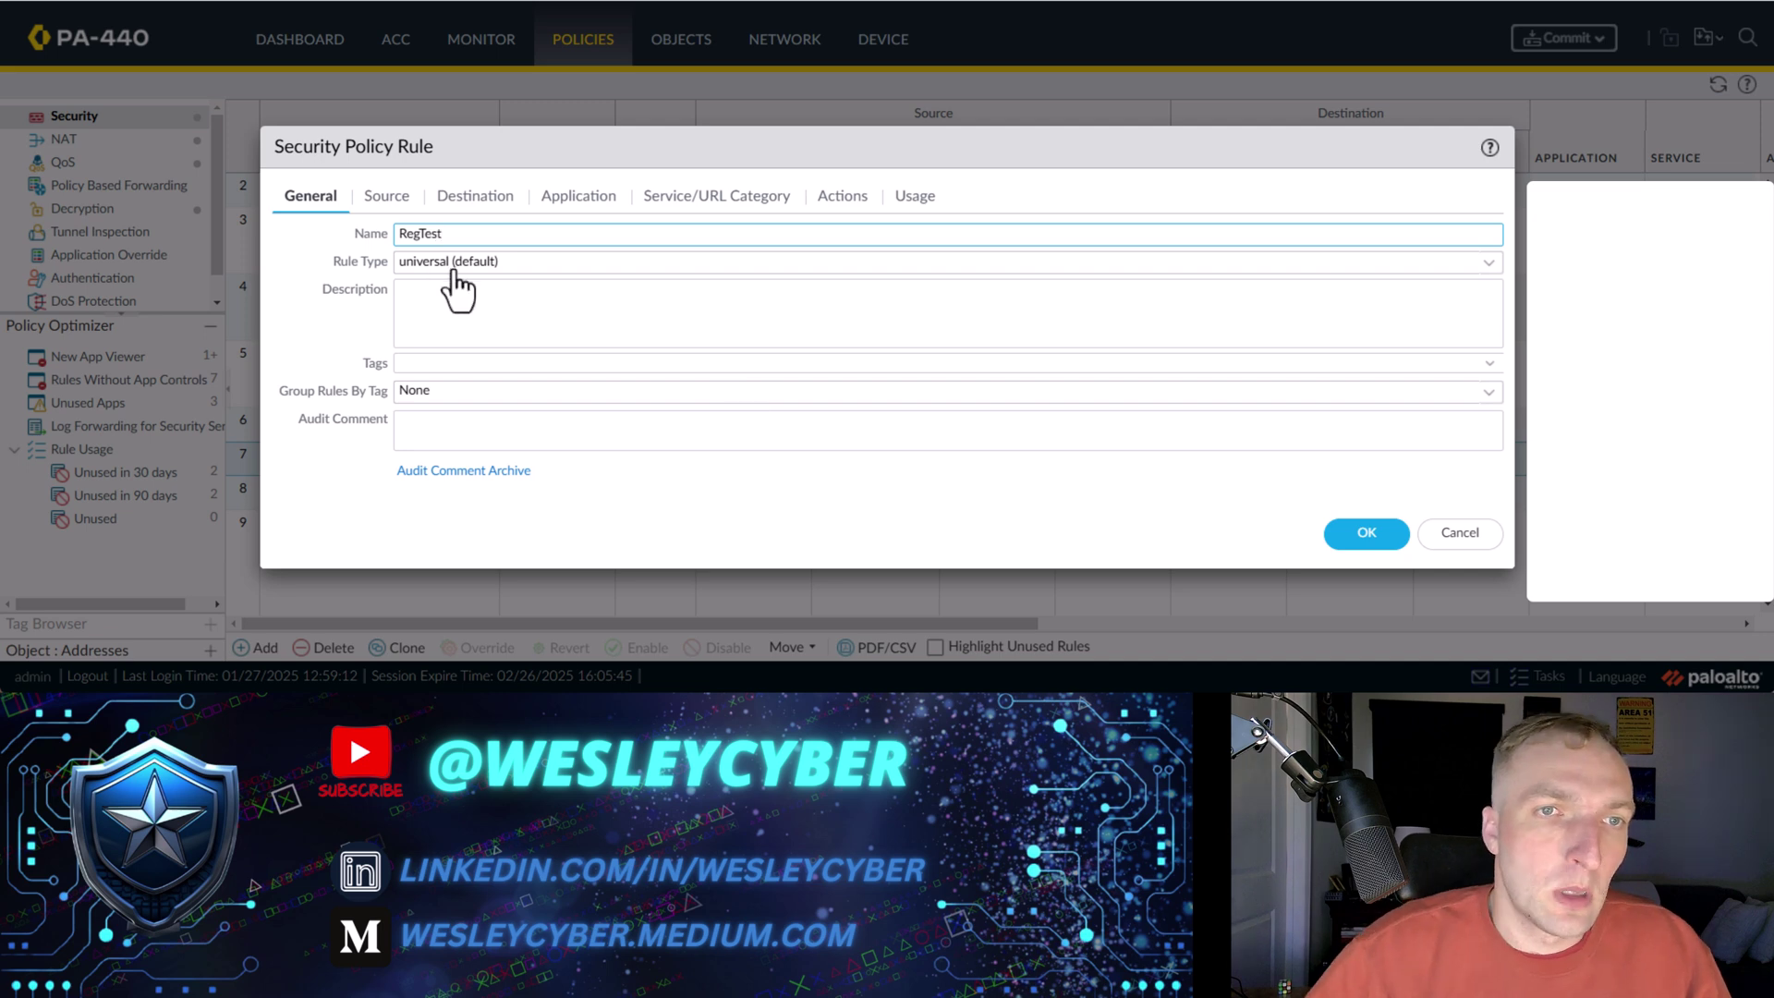
Step: Add HIP profile Device With Approved VeraCrypt as the rule's Source Device and save
left_click(384, 195)
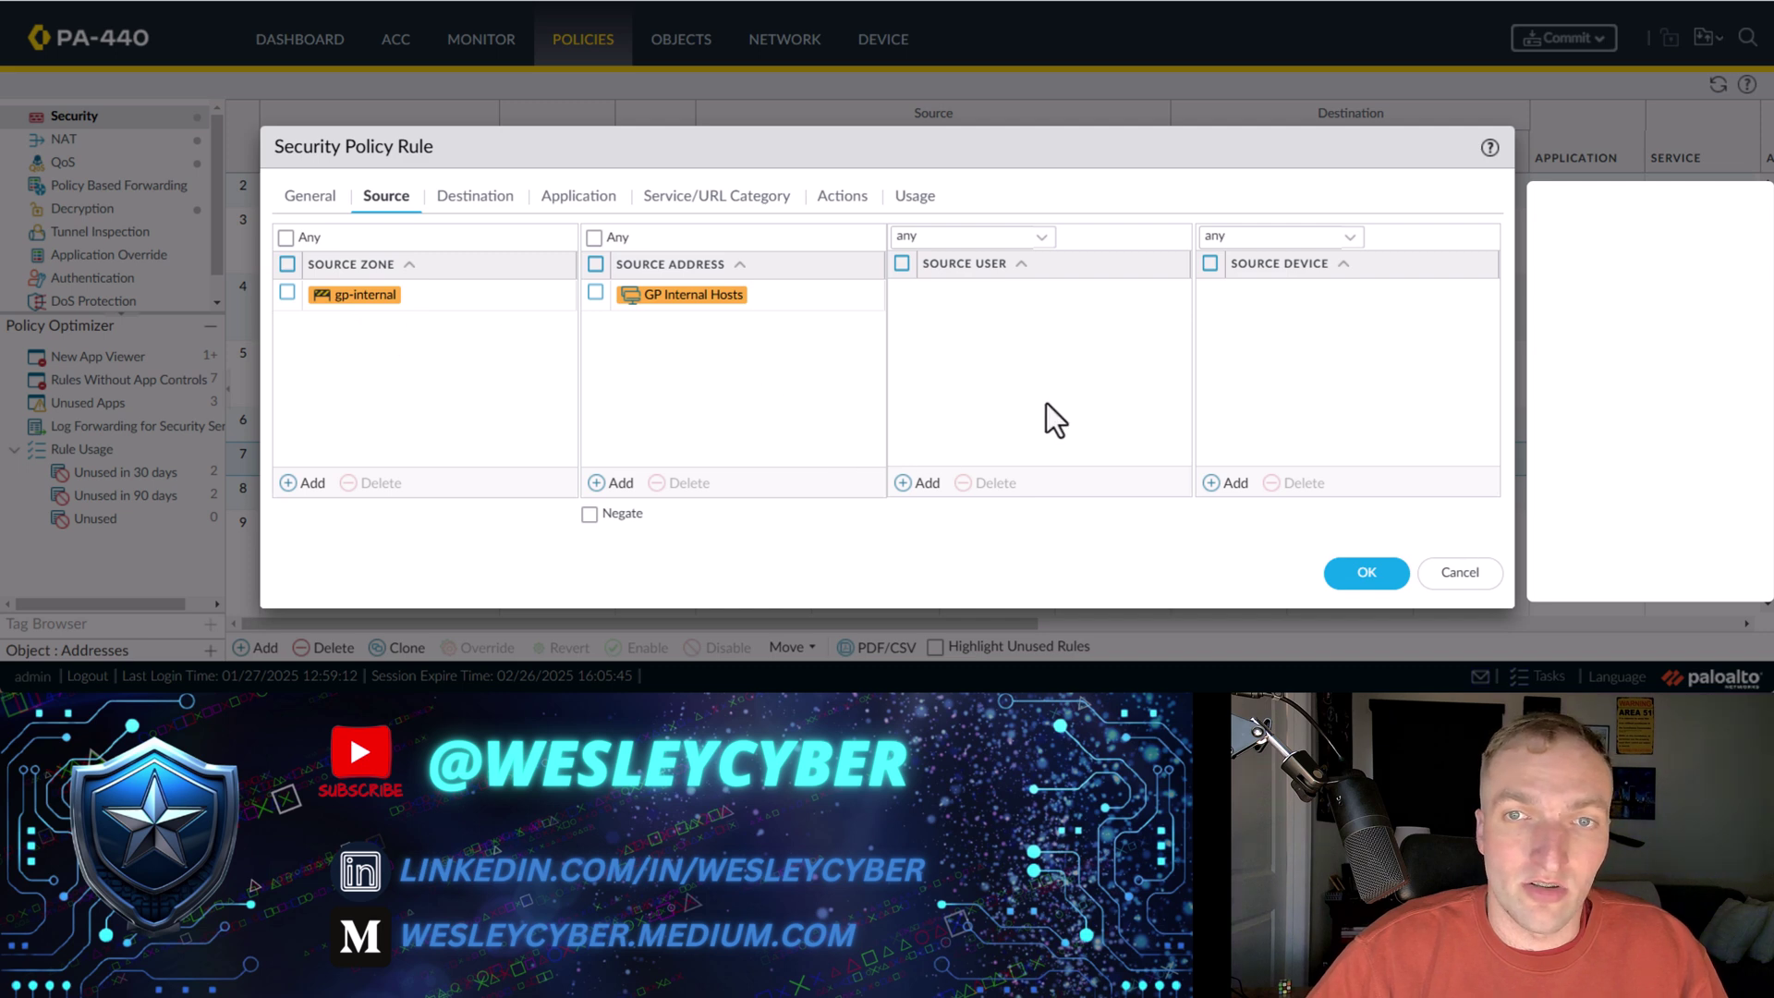
left_click(1230, 483)
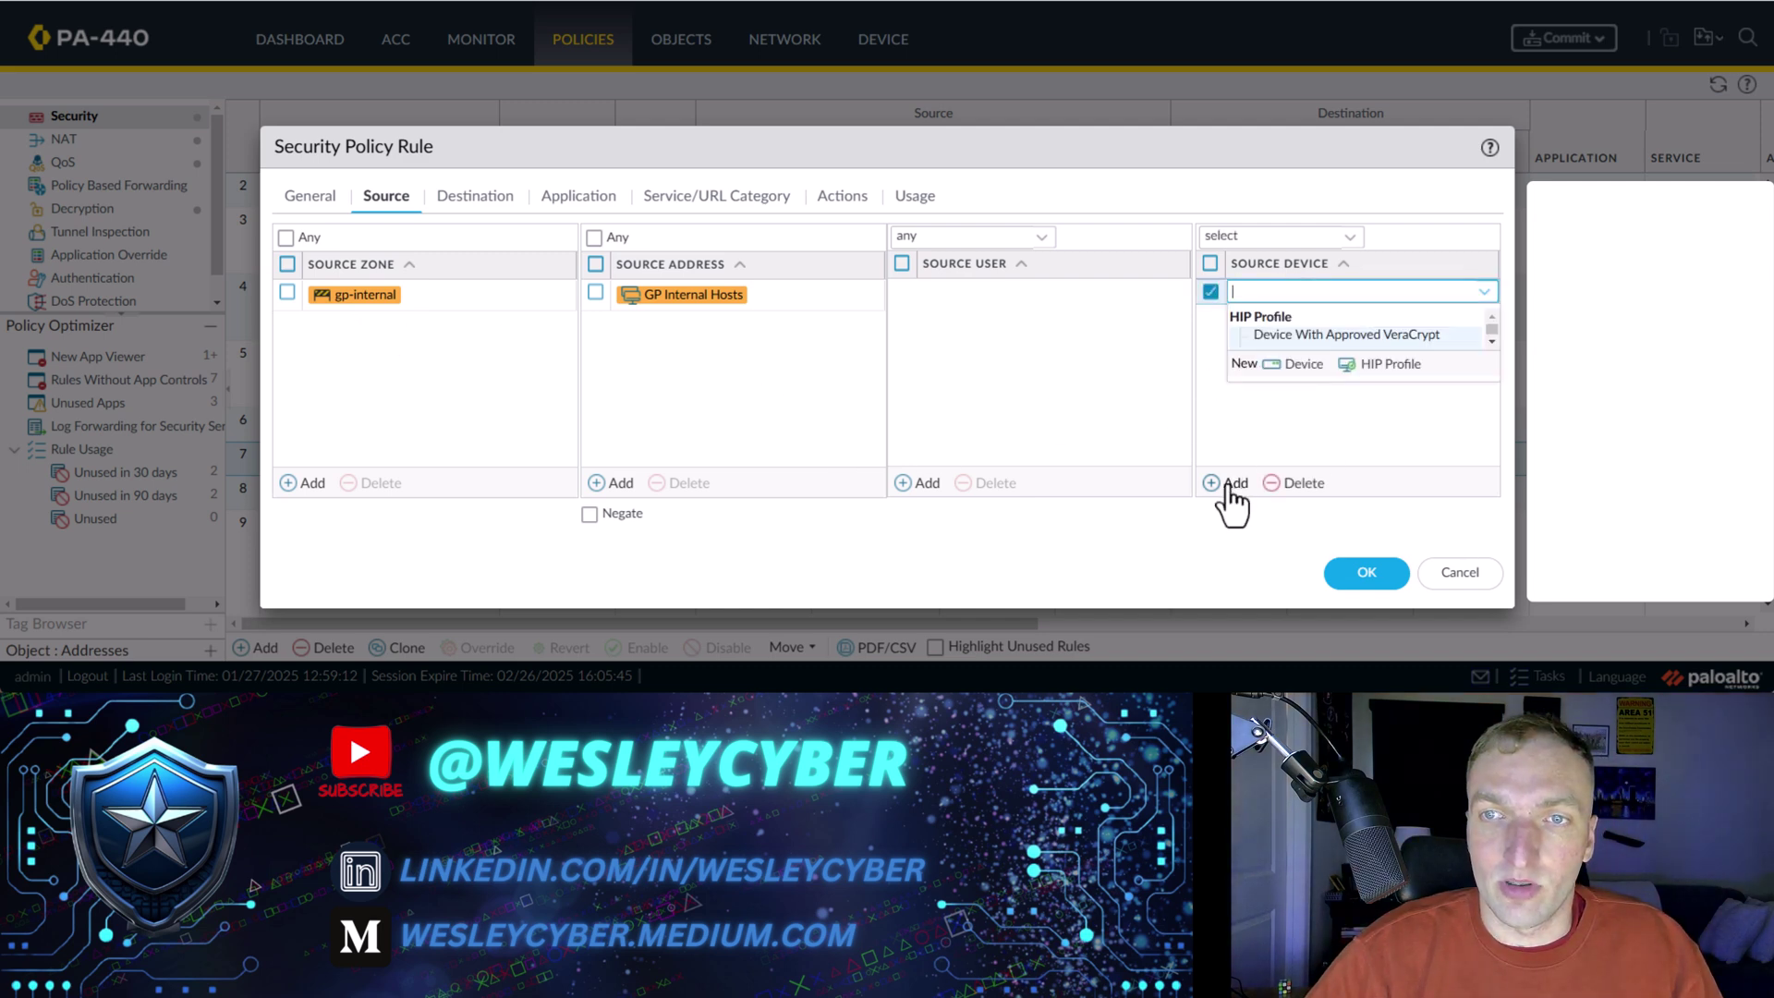
left_click(1284, 336)
left_click(1208, 294)
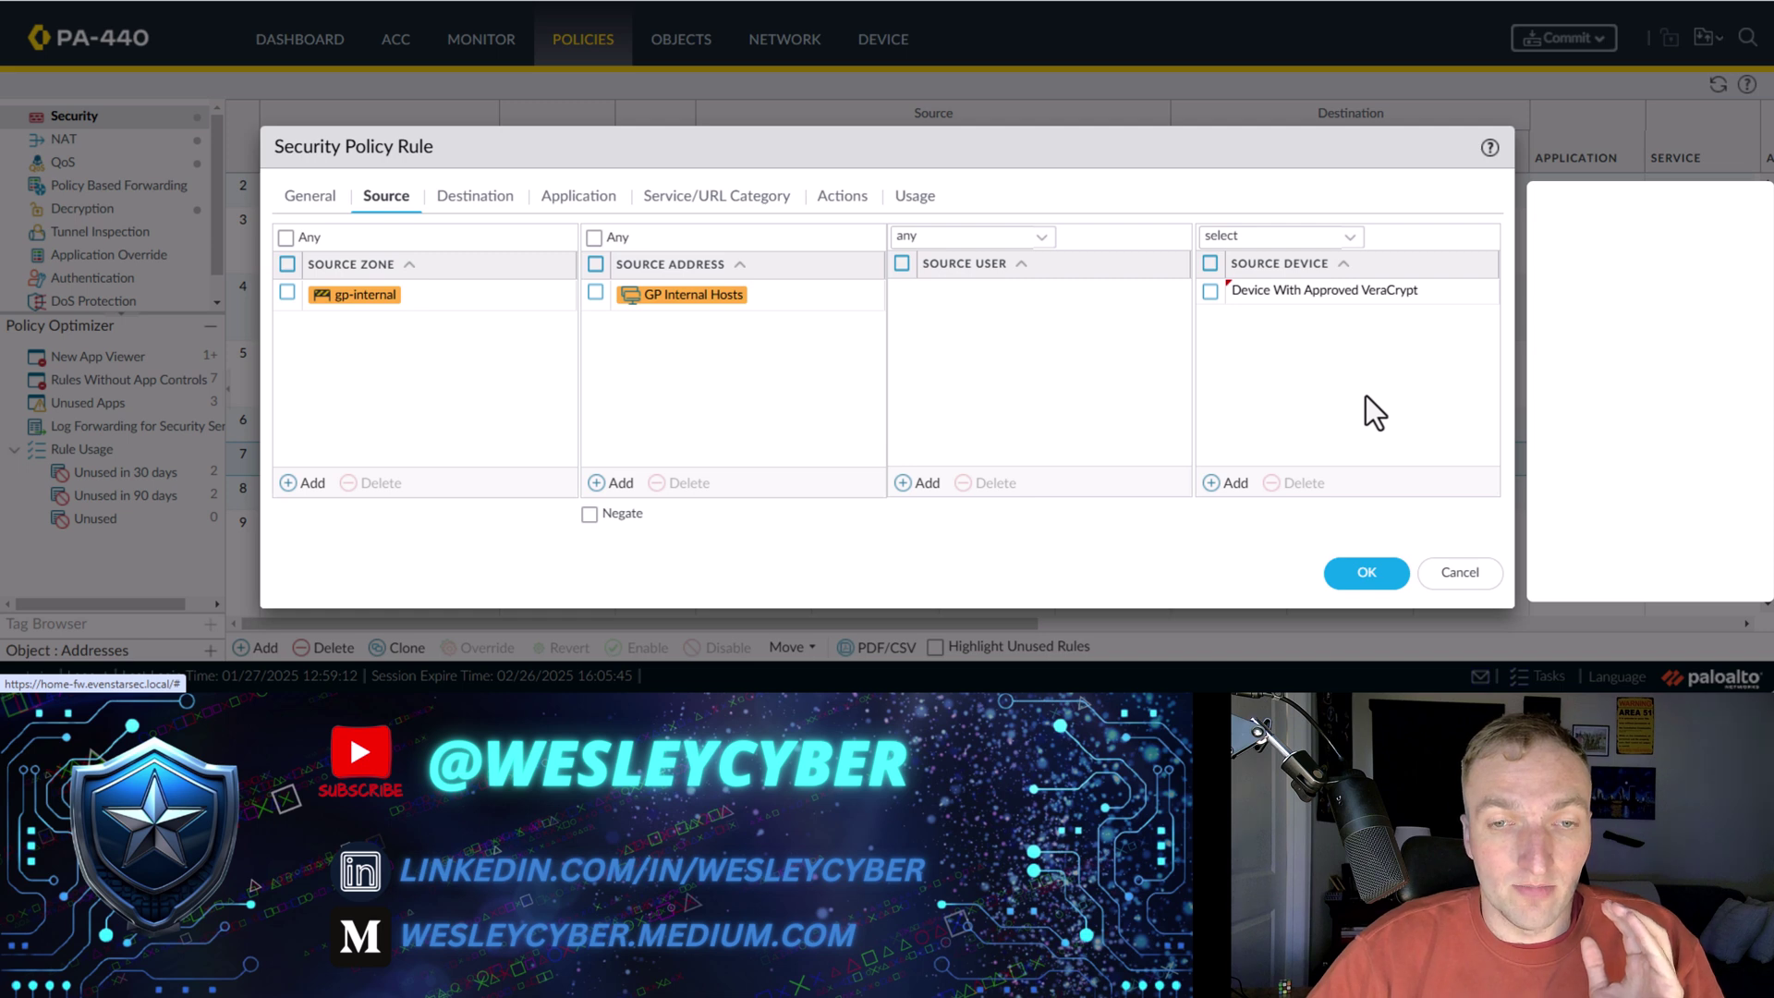
left_click(1362, 572)
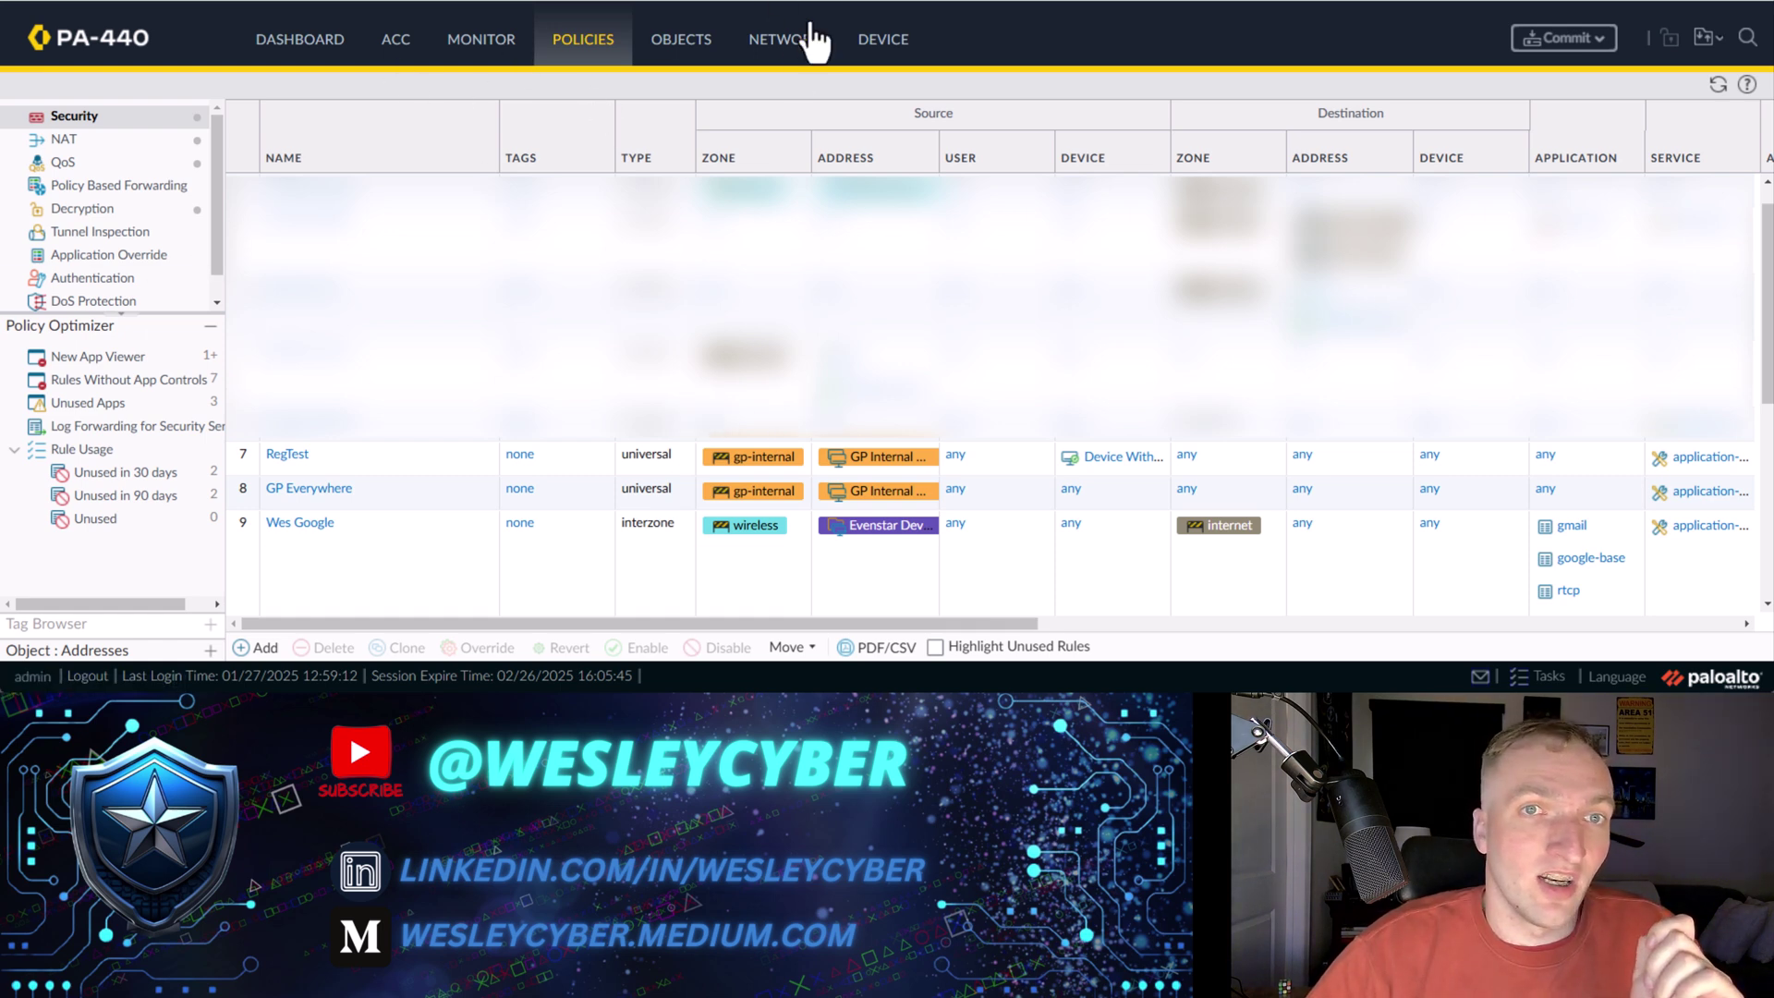
Step: Open Network > GlobalProtect > Portals to list the Internal VPN portal
left_click(792, 54)
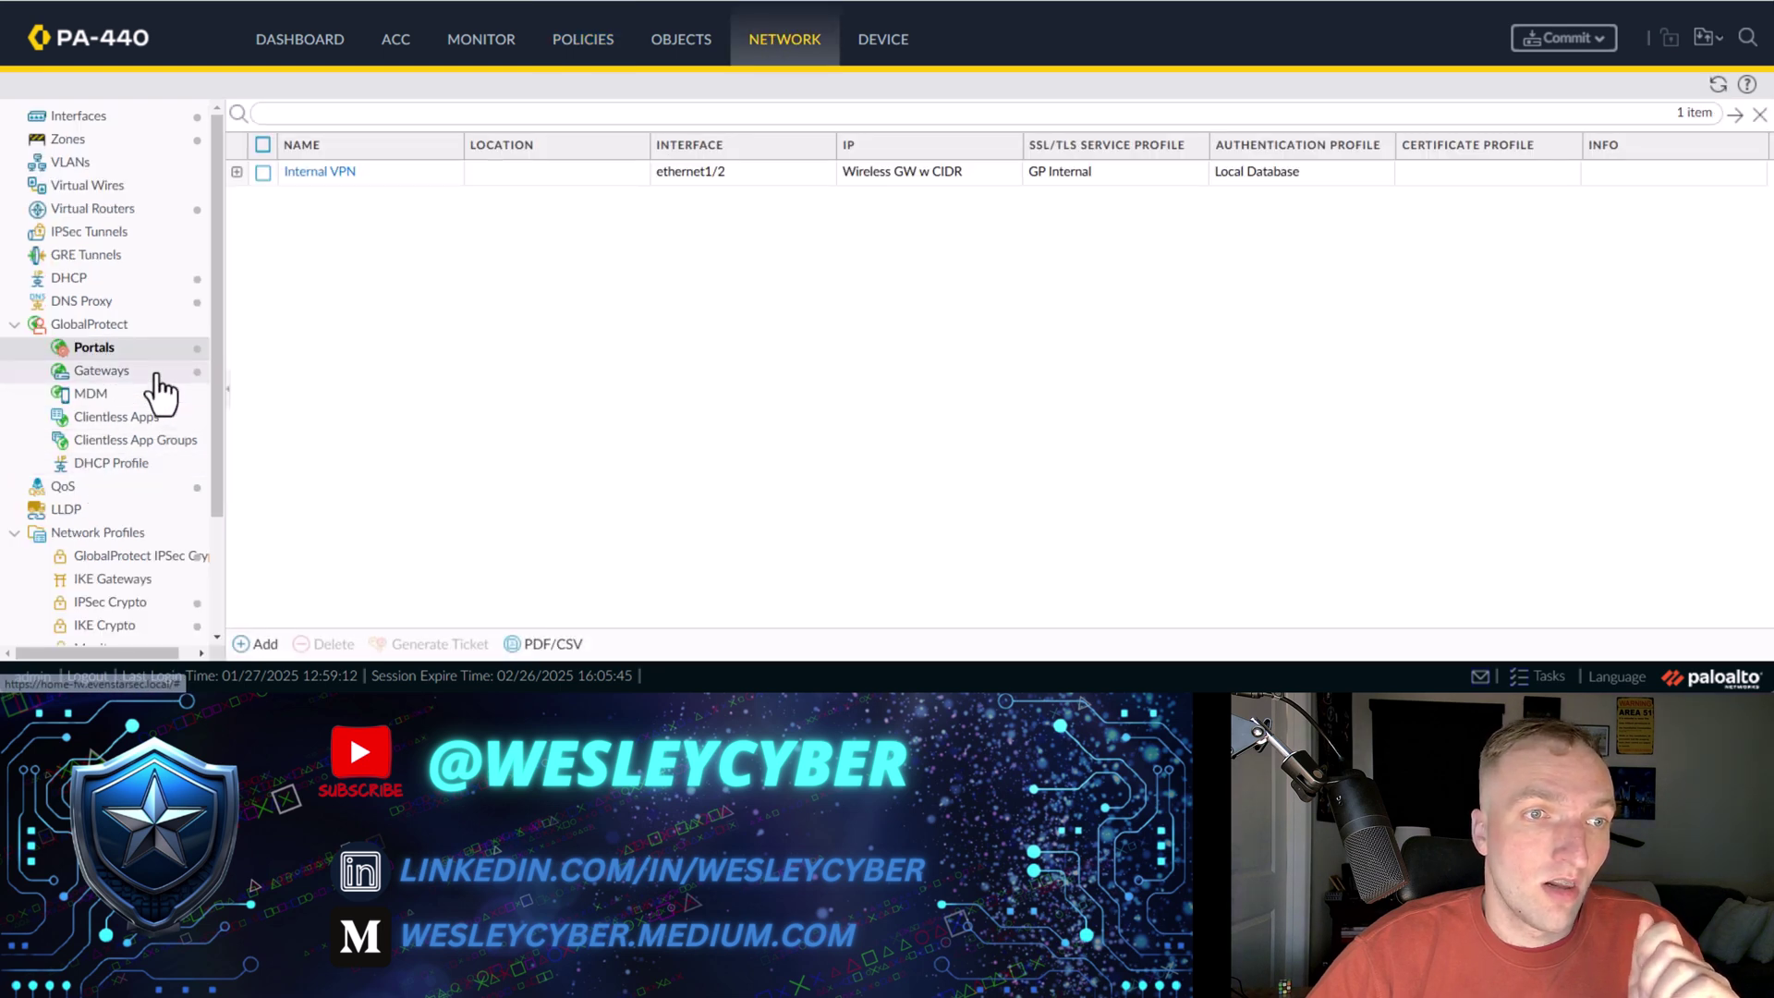
Step: Add a Windows registry key check in Internal VPN's Portal Data Collection, copying the VeraCrypt_MSI path
left_click(343, 181)
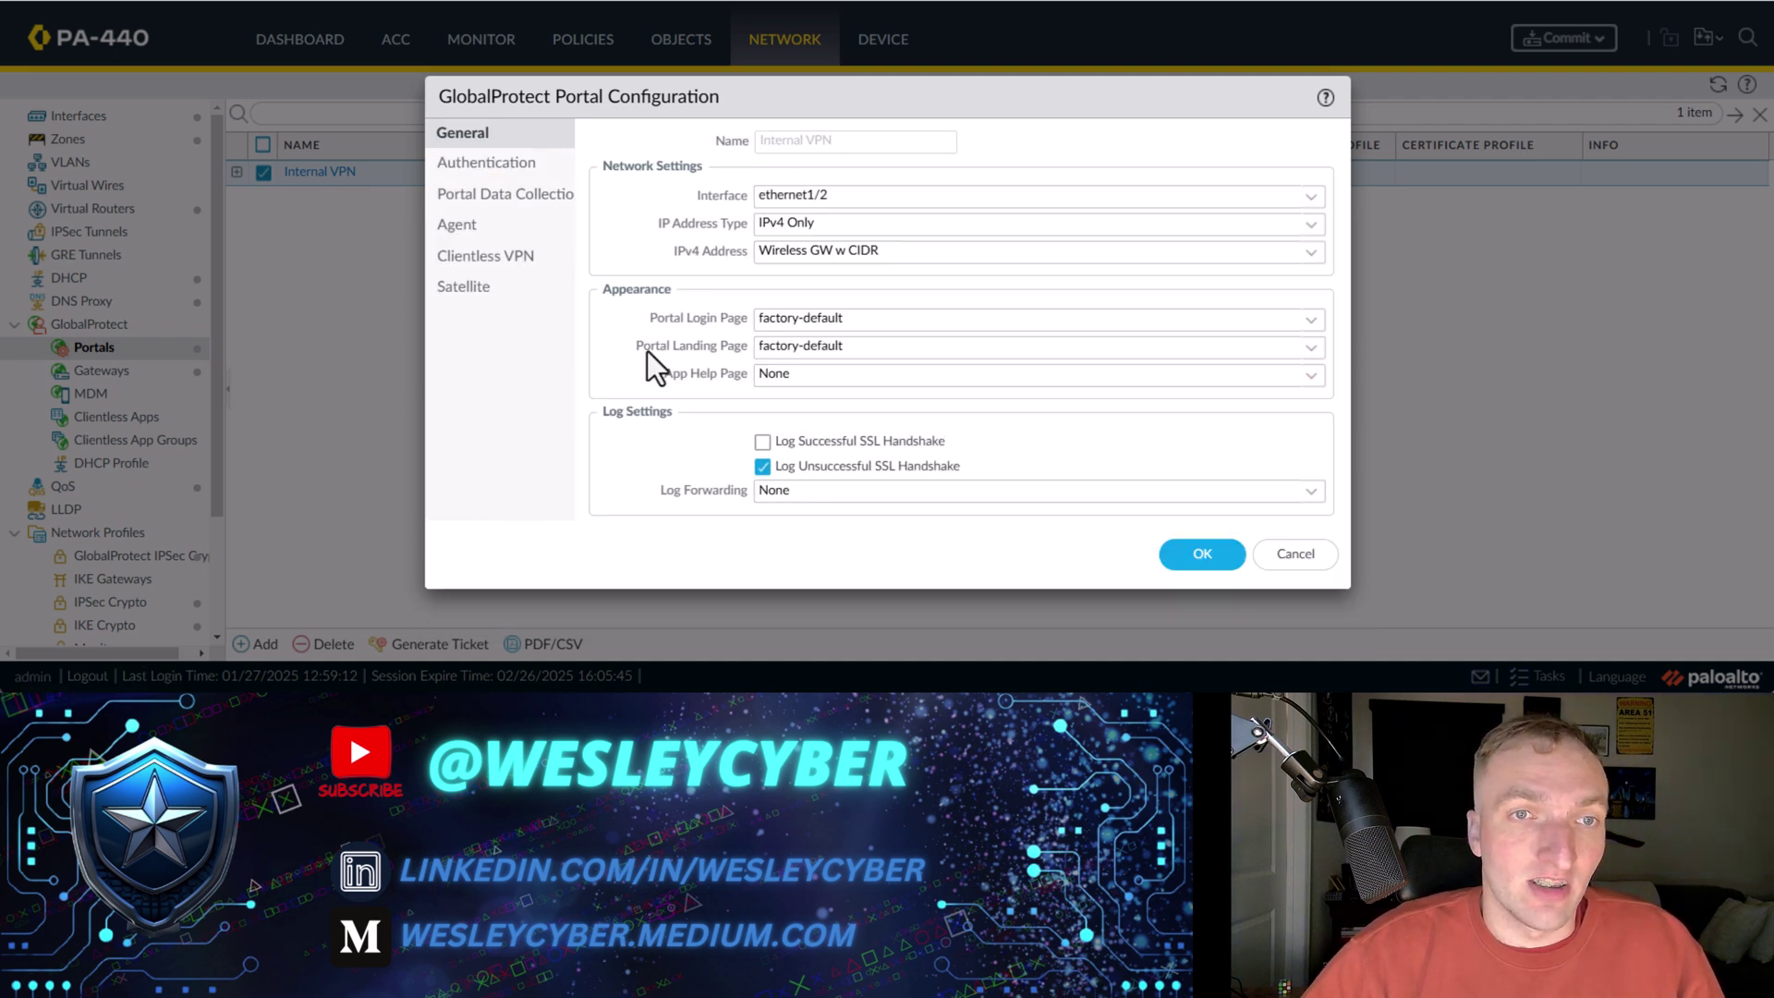
left_click(529, 194)
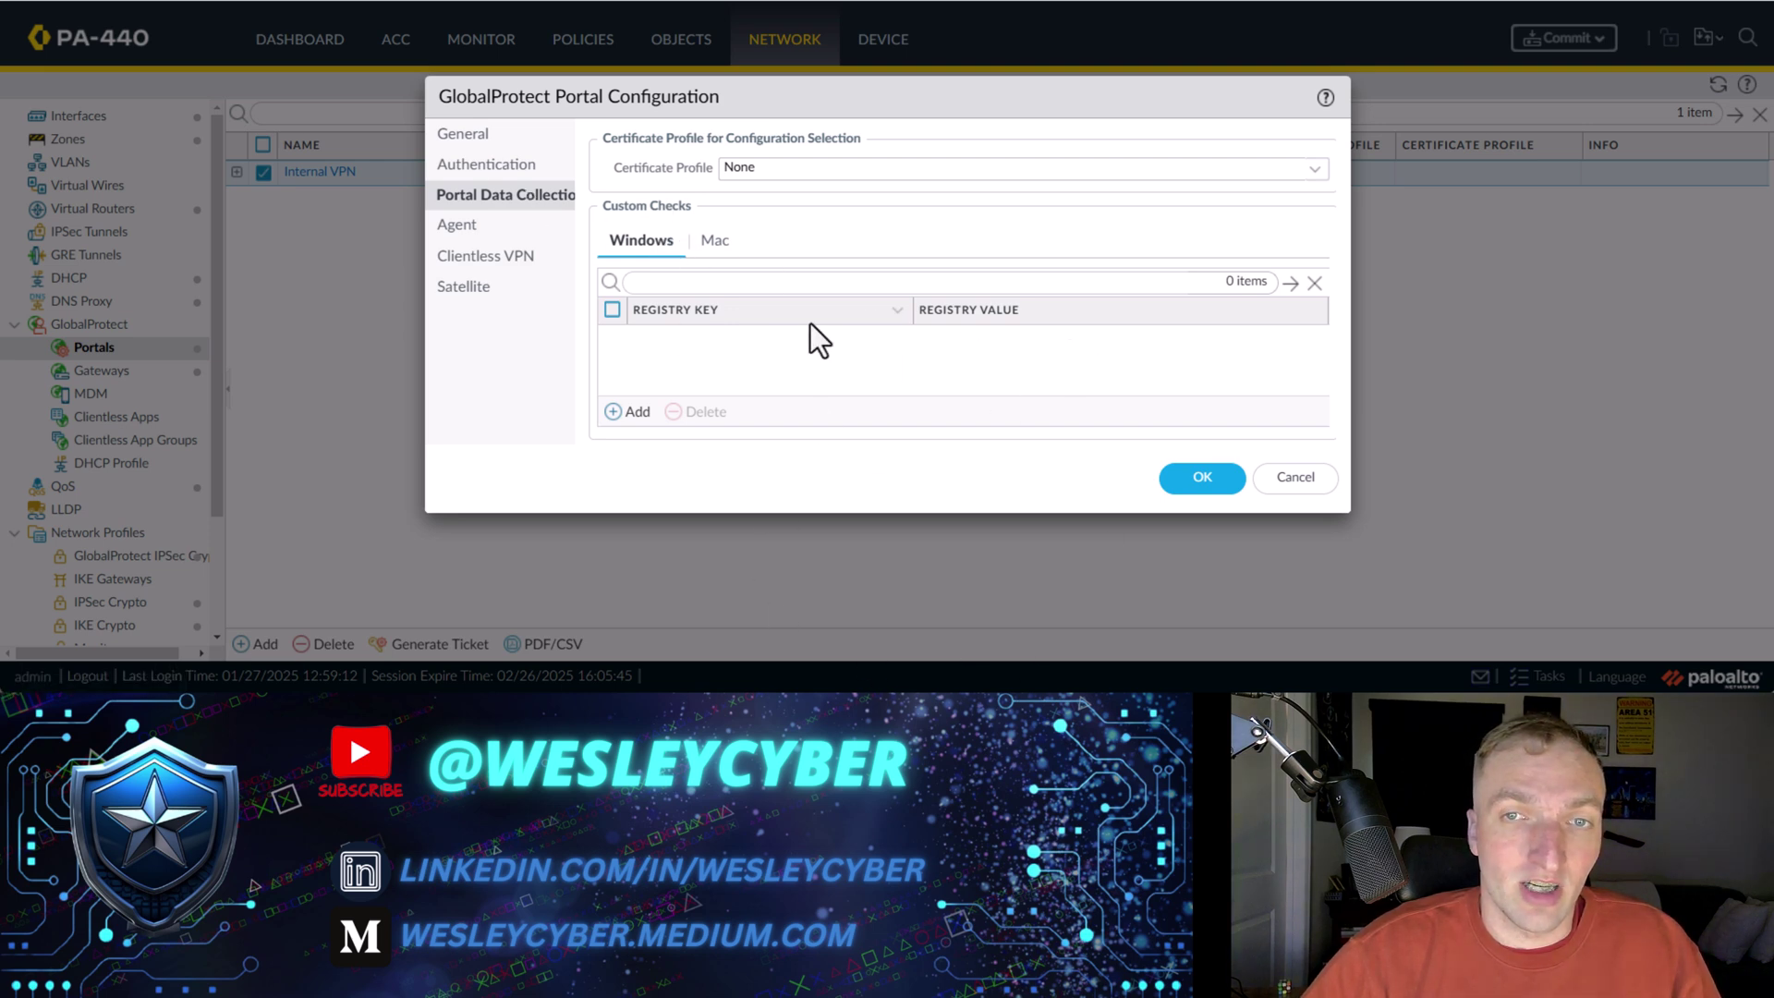
left_click(628, 412)
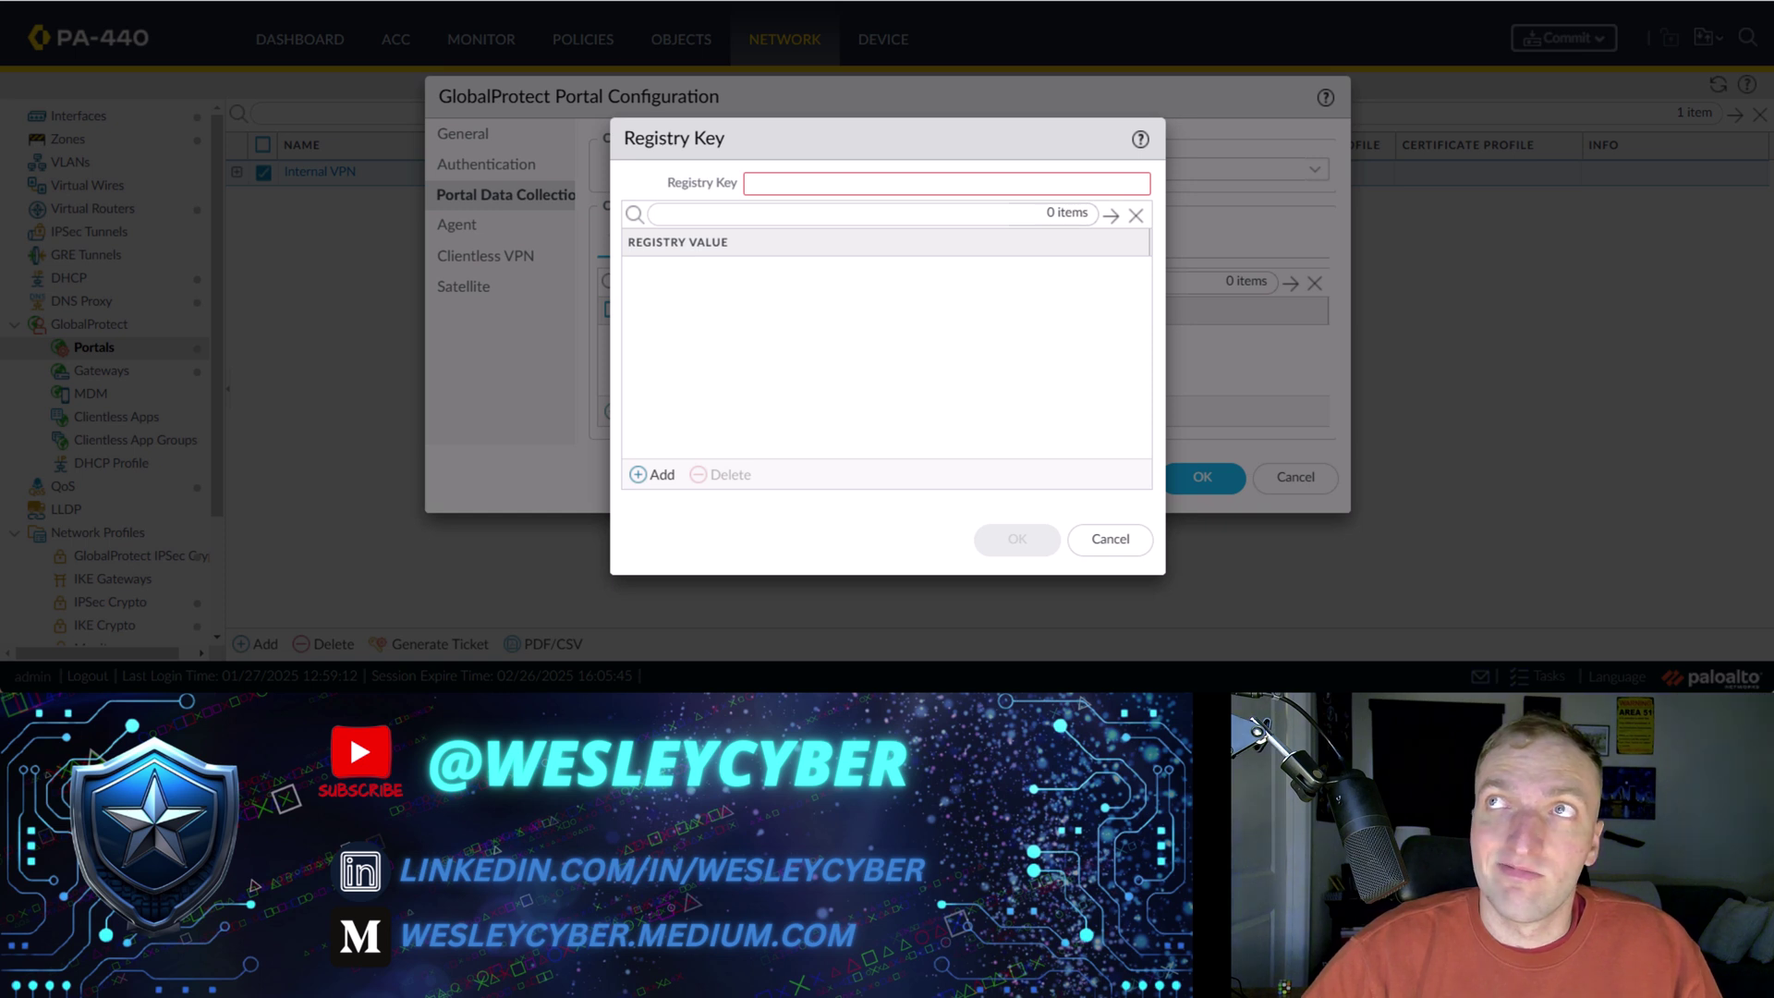
left_click_drag(1773, 80, 1555, 269)
left_click_drag(1247, 313, 1610, 316)
key("ctrl+c")
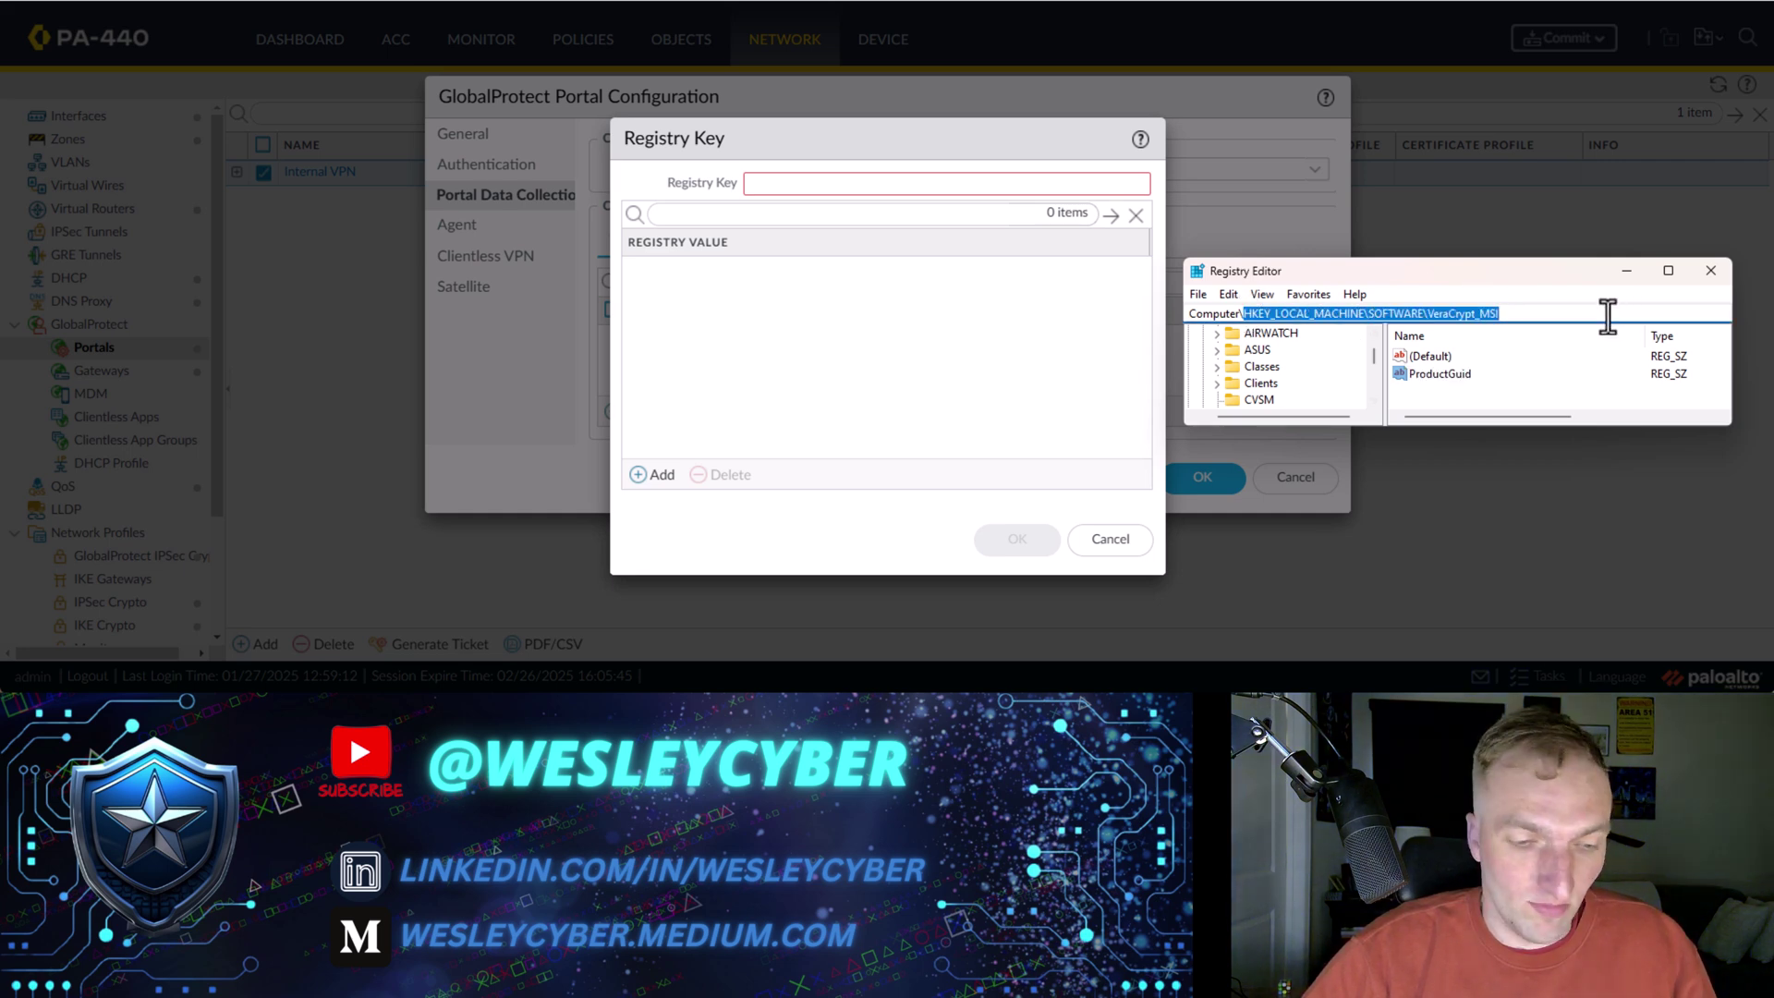
Step: Paste the VeraCrypt_MSI key path, add value ProductGuid, and save the check
left_click(821, 189)
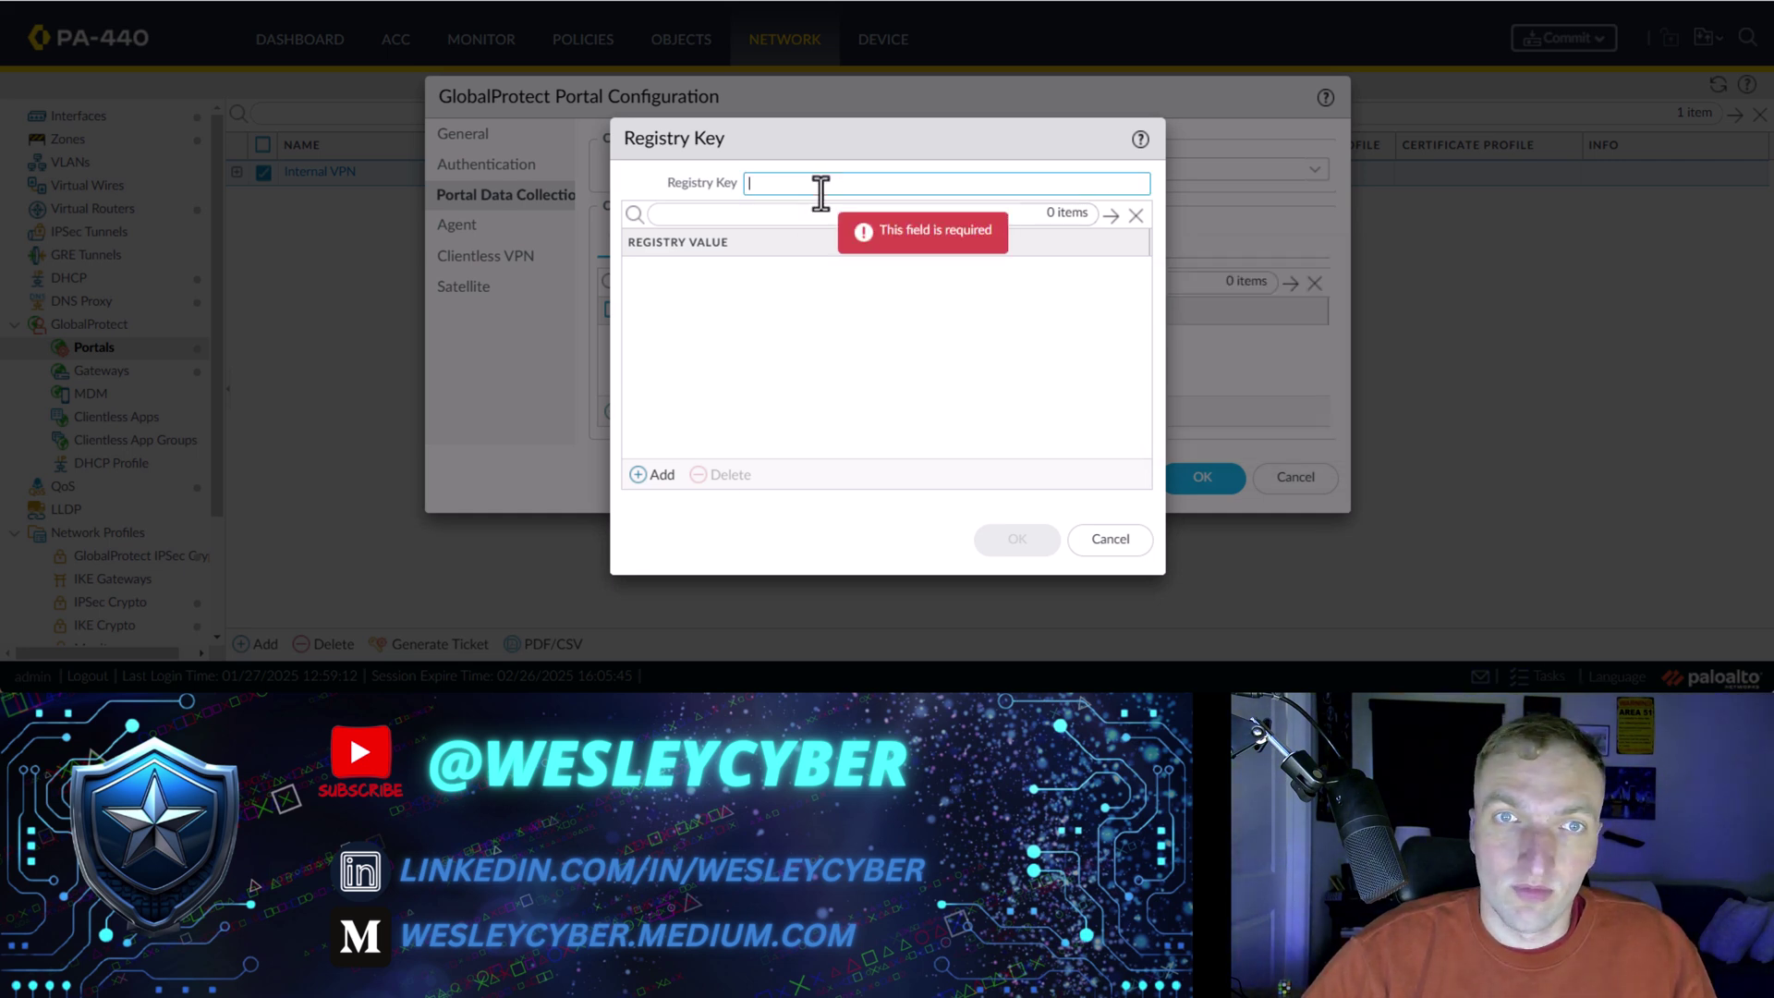
key("ctrl+v")
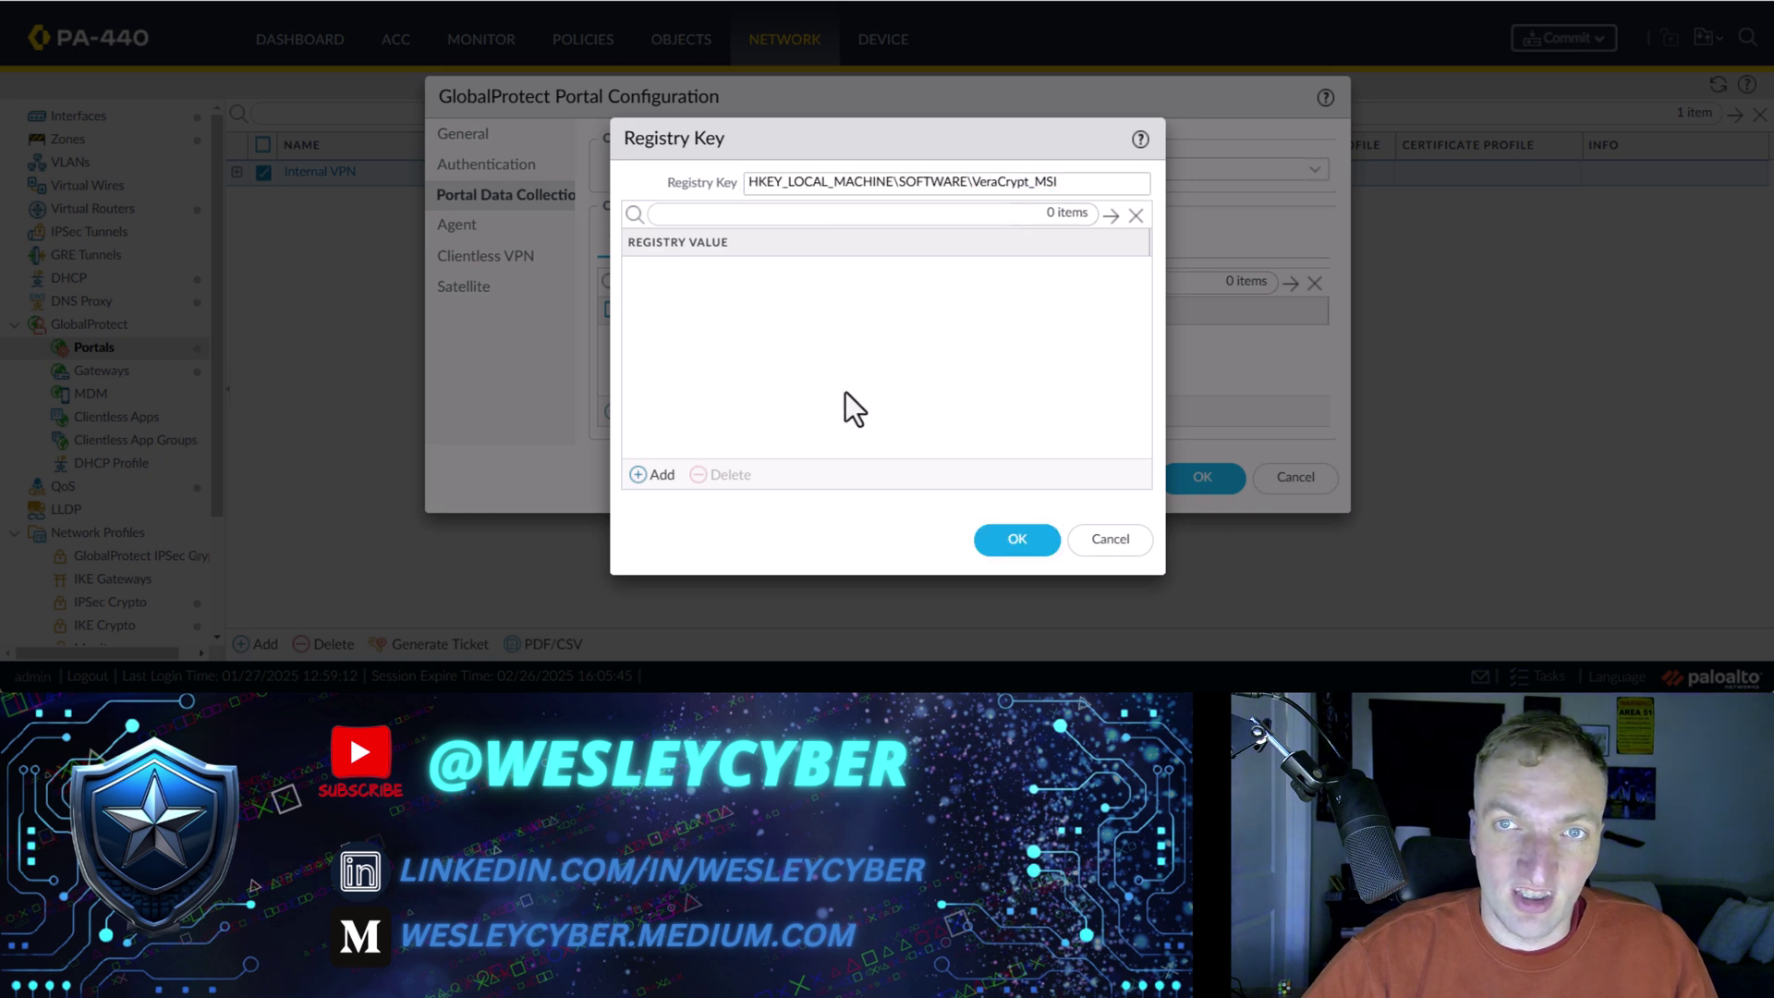
left_click(661, 476)
type("ProductGuid")
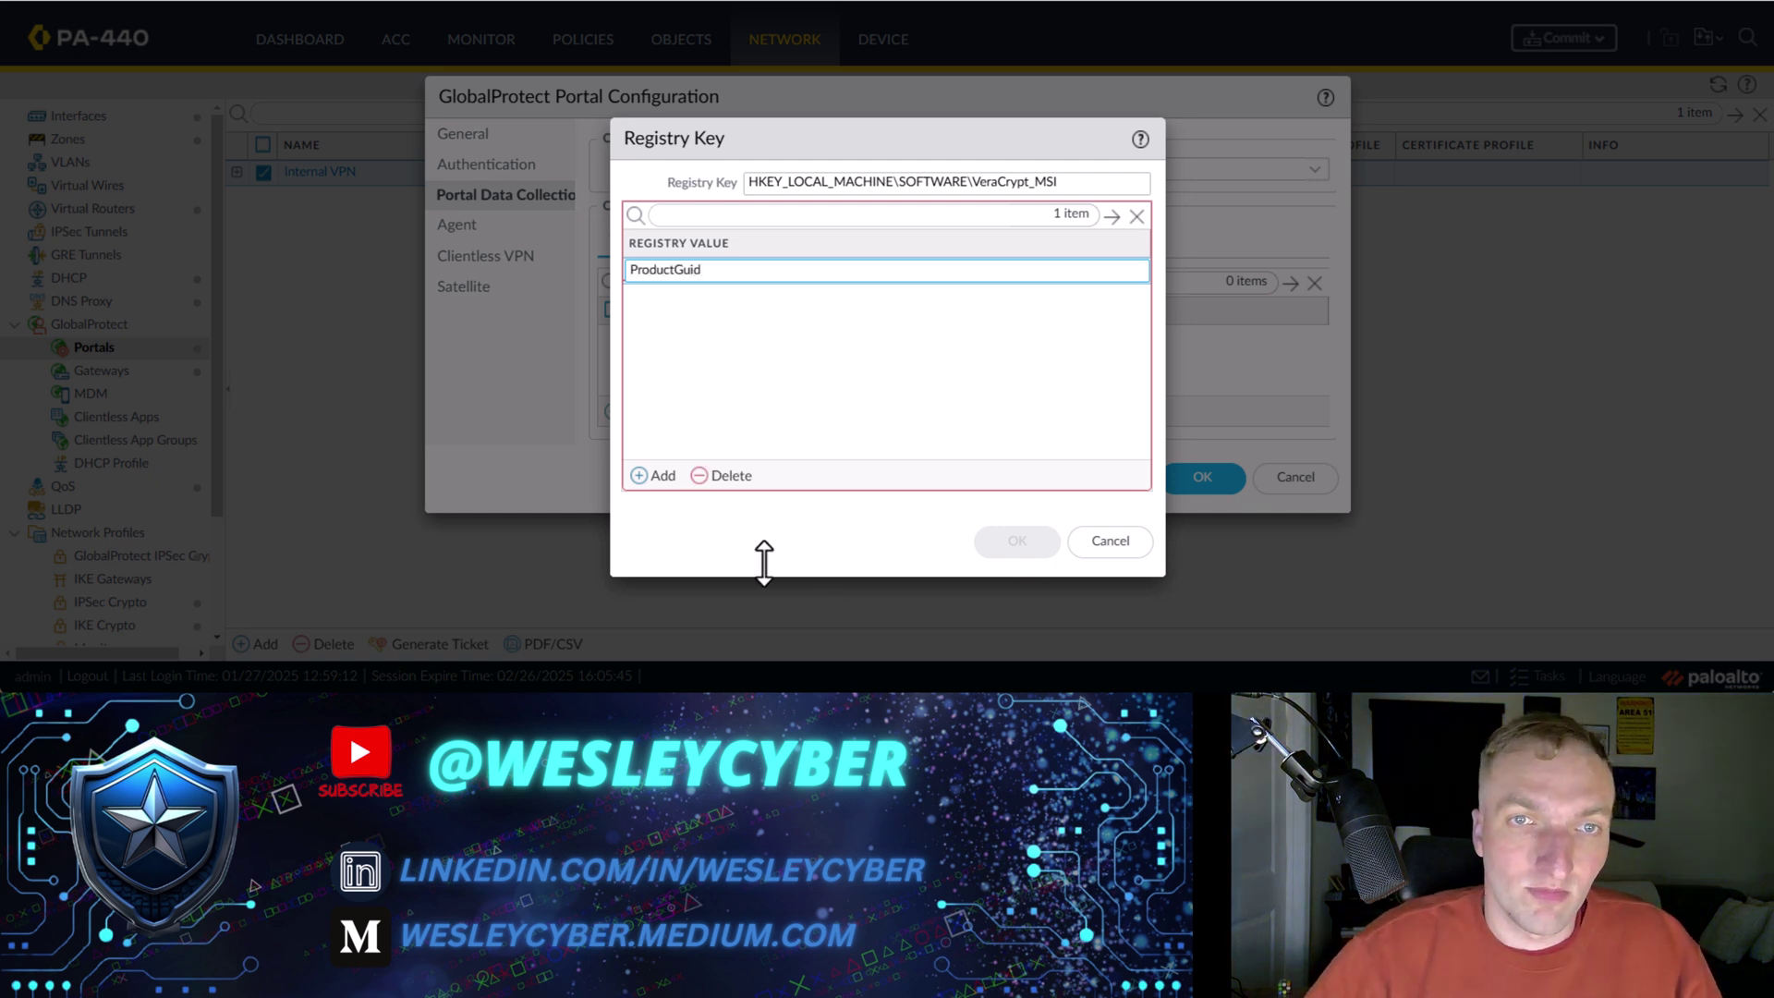
left_click(767, 558)
key("alt+Tab")
key("alt+Tab")
left_click(1020, 542)
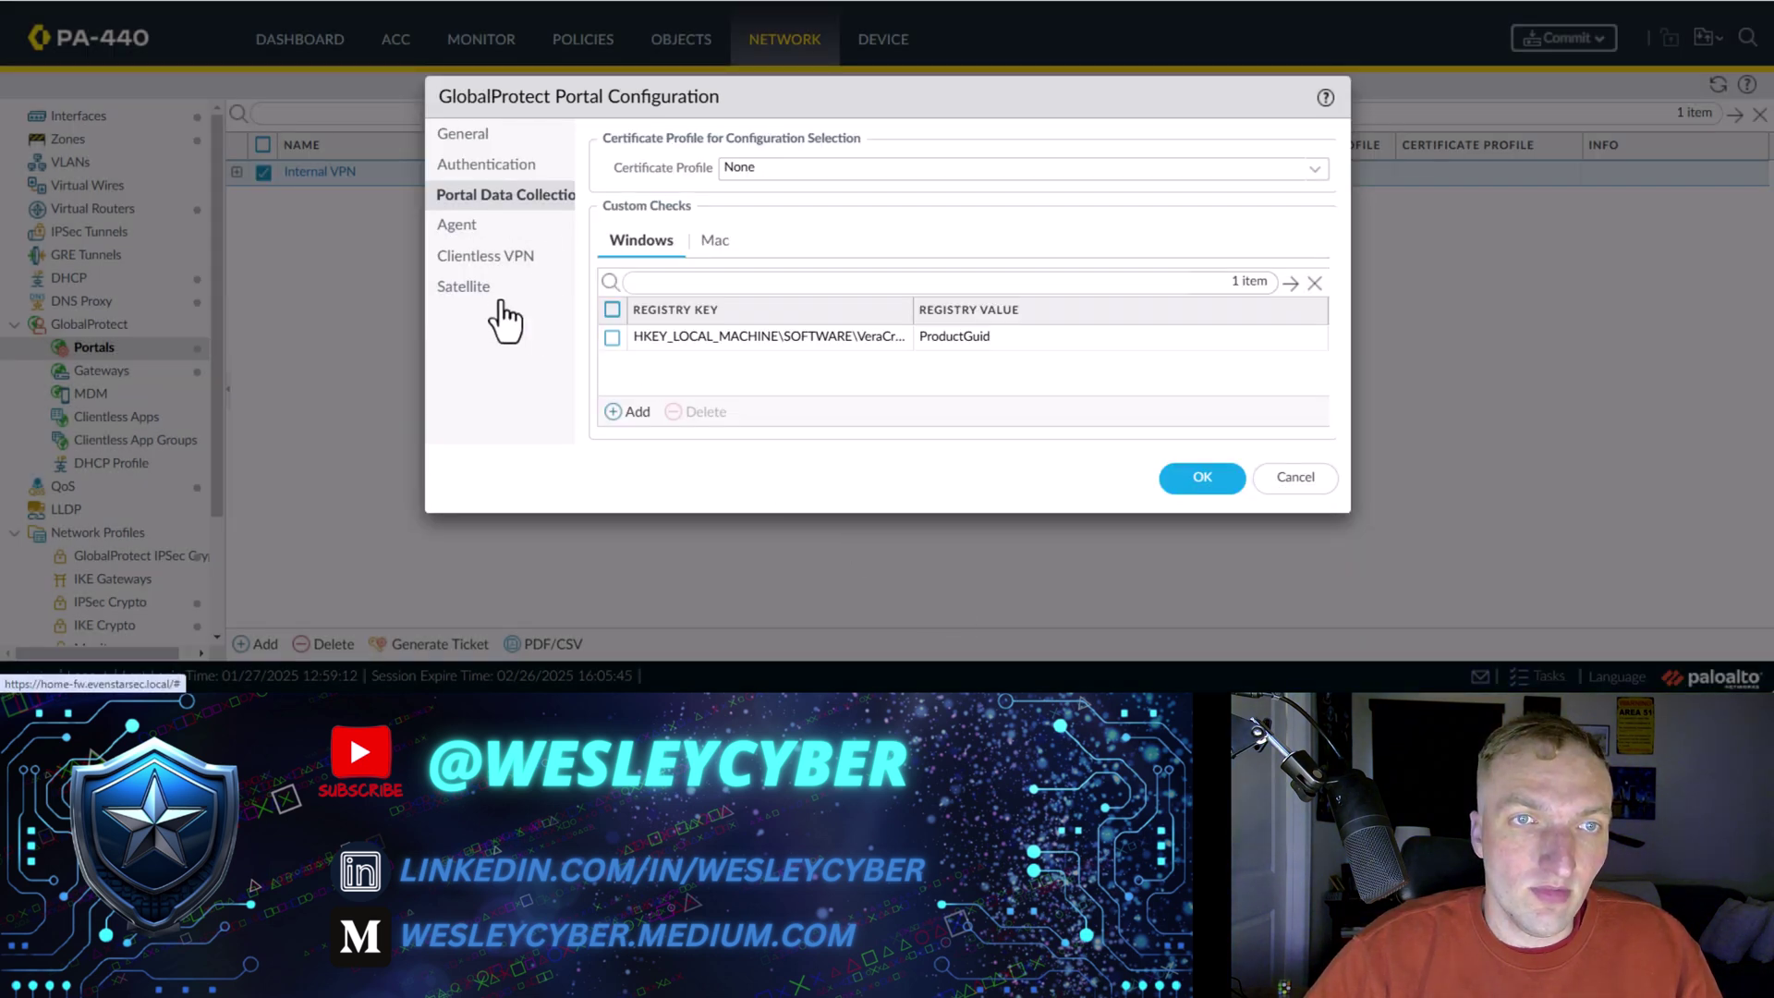
Step: Enable custom checks in the Internal GP Agent's config selection criteria
left_click(503, 228)
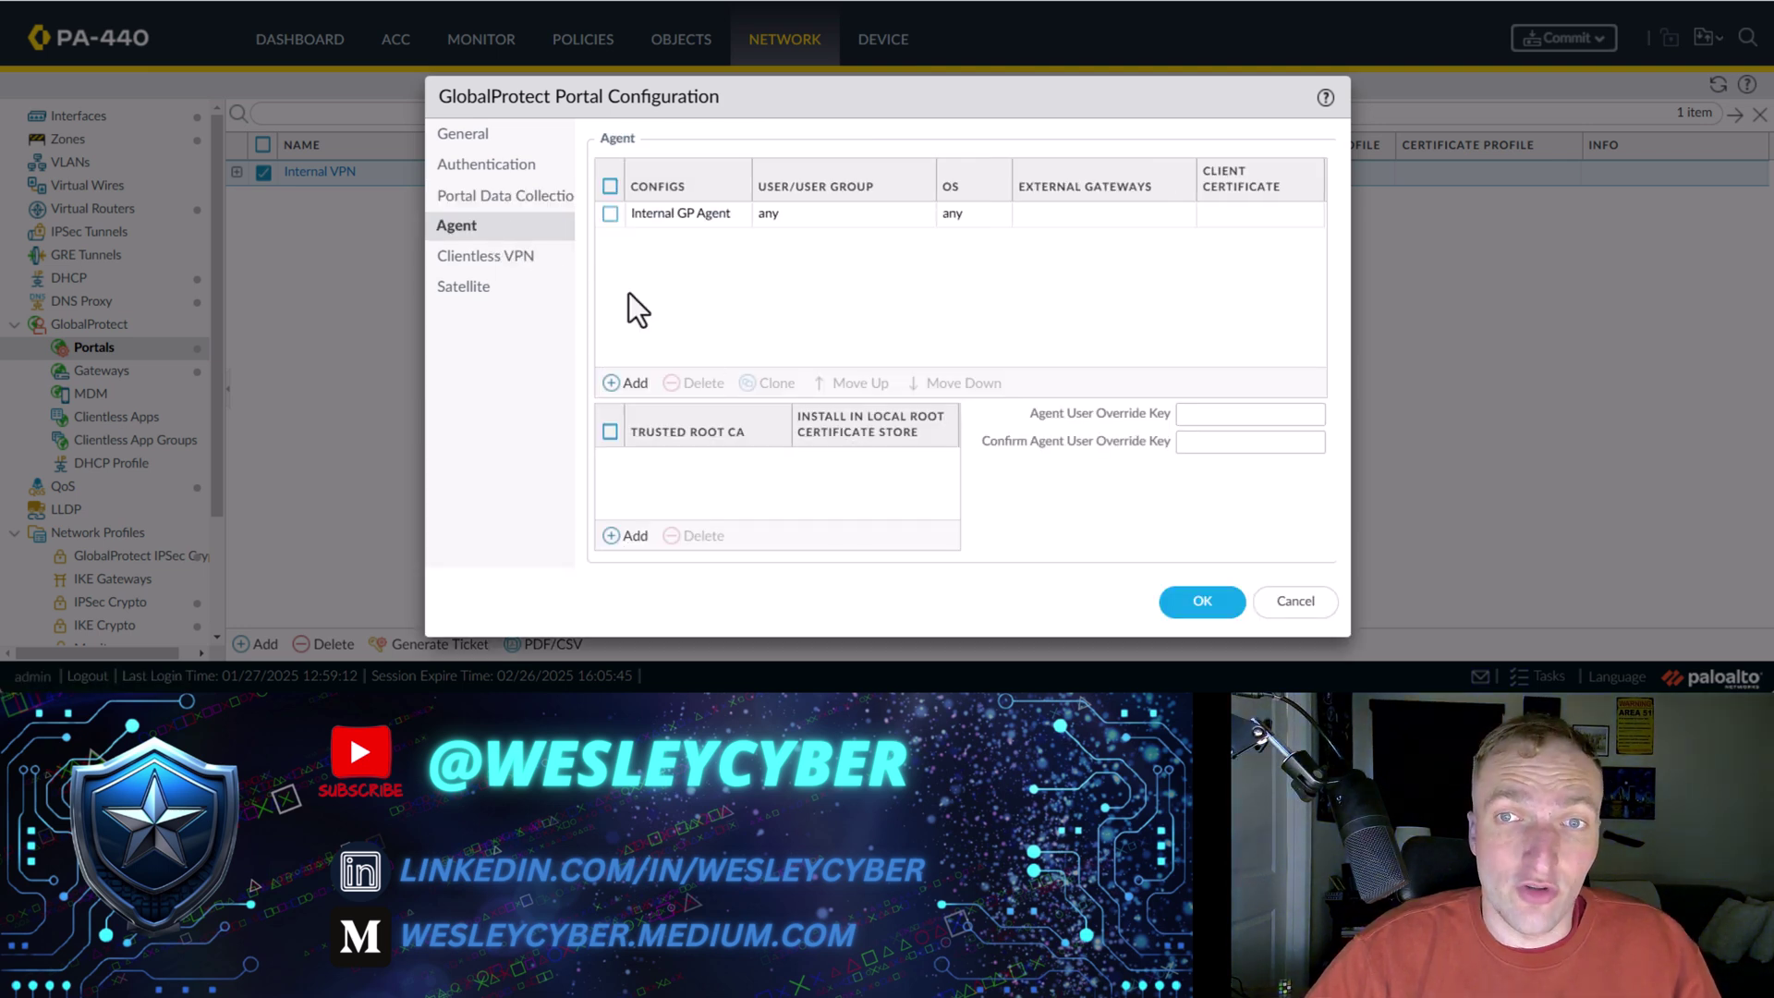
left_click(680, 219)
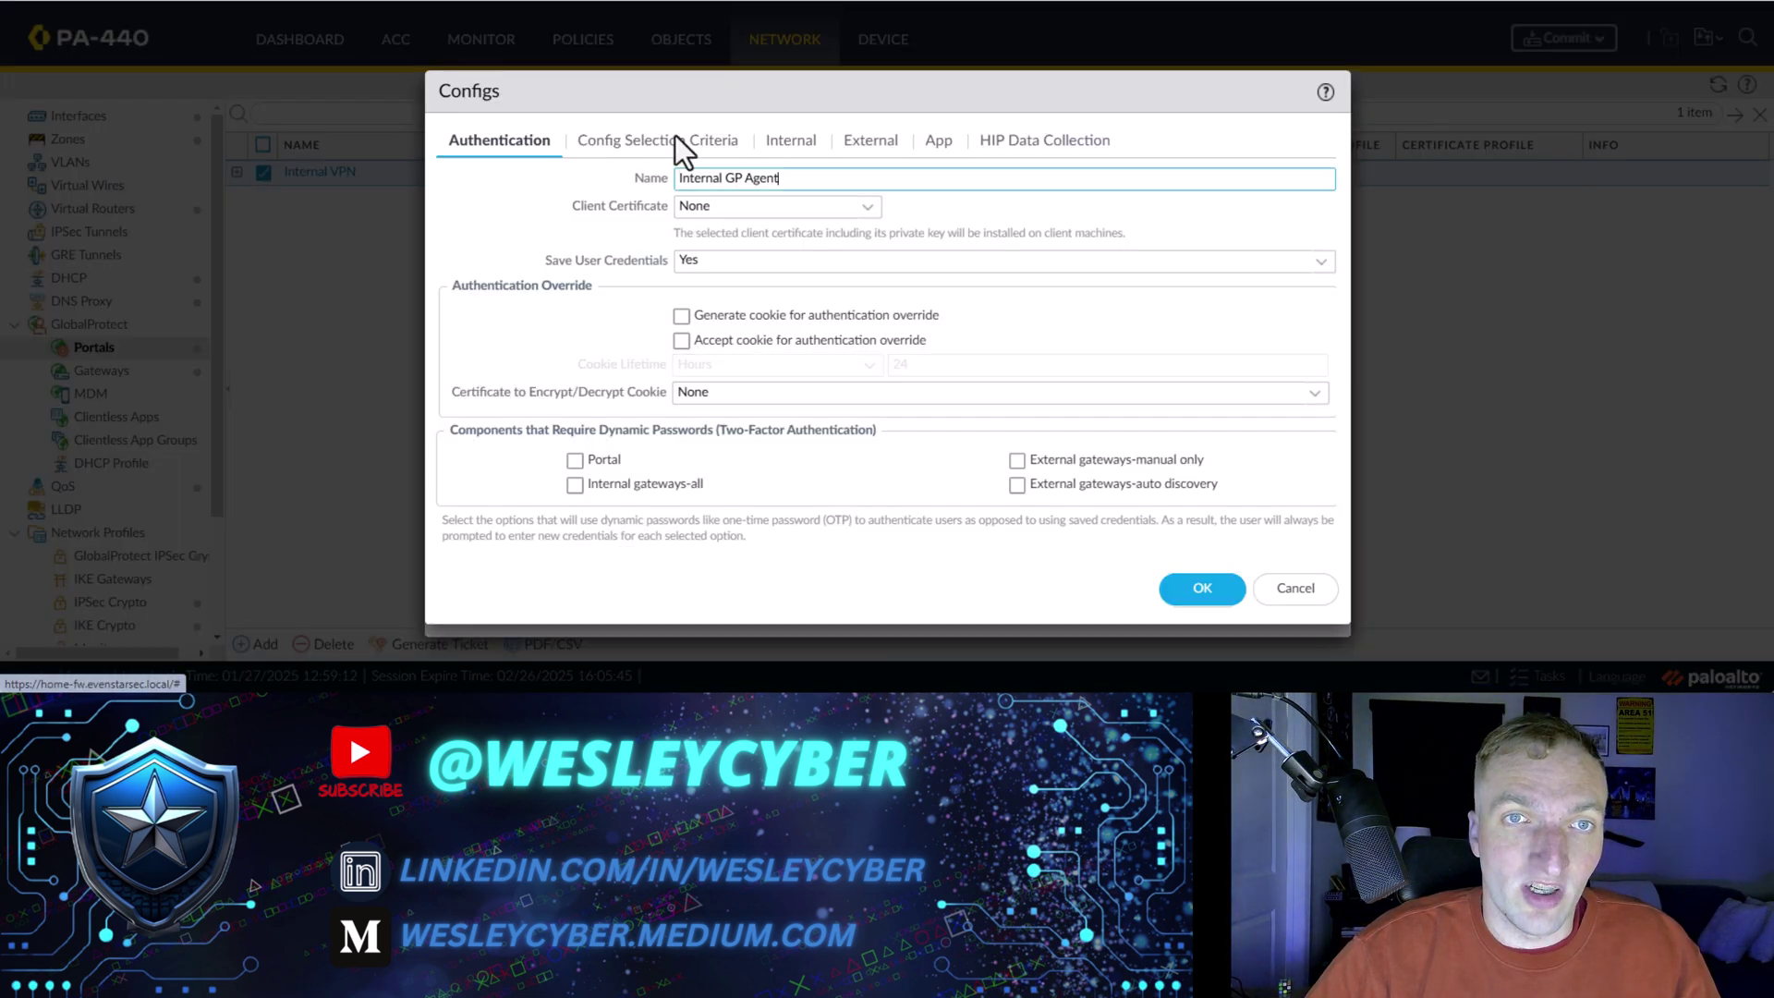
left_click(678, 142)
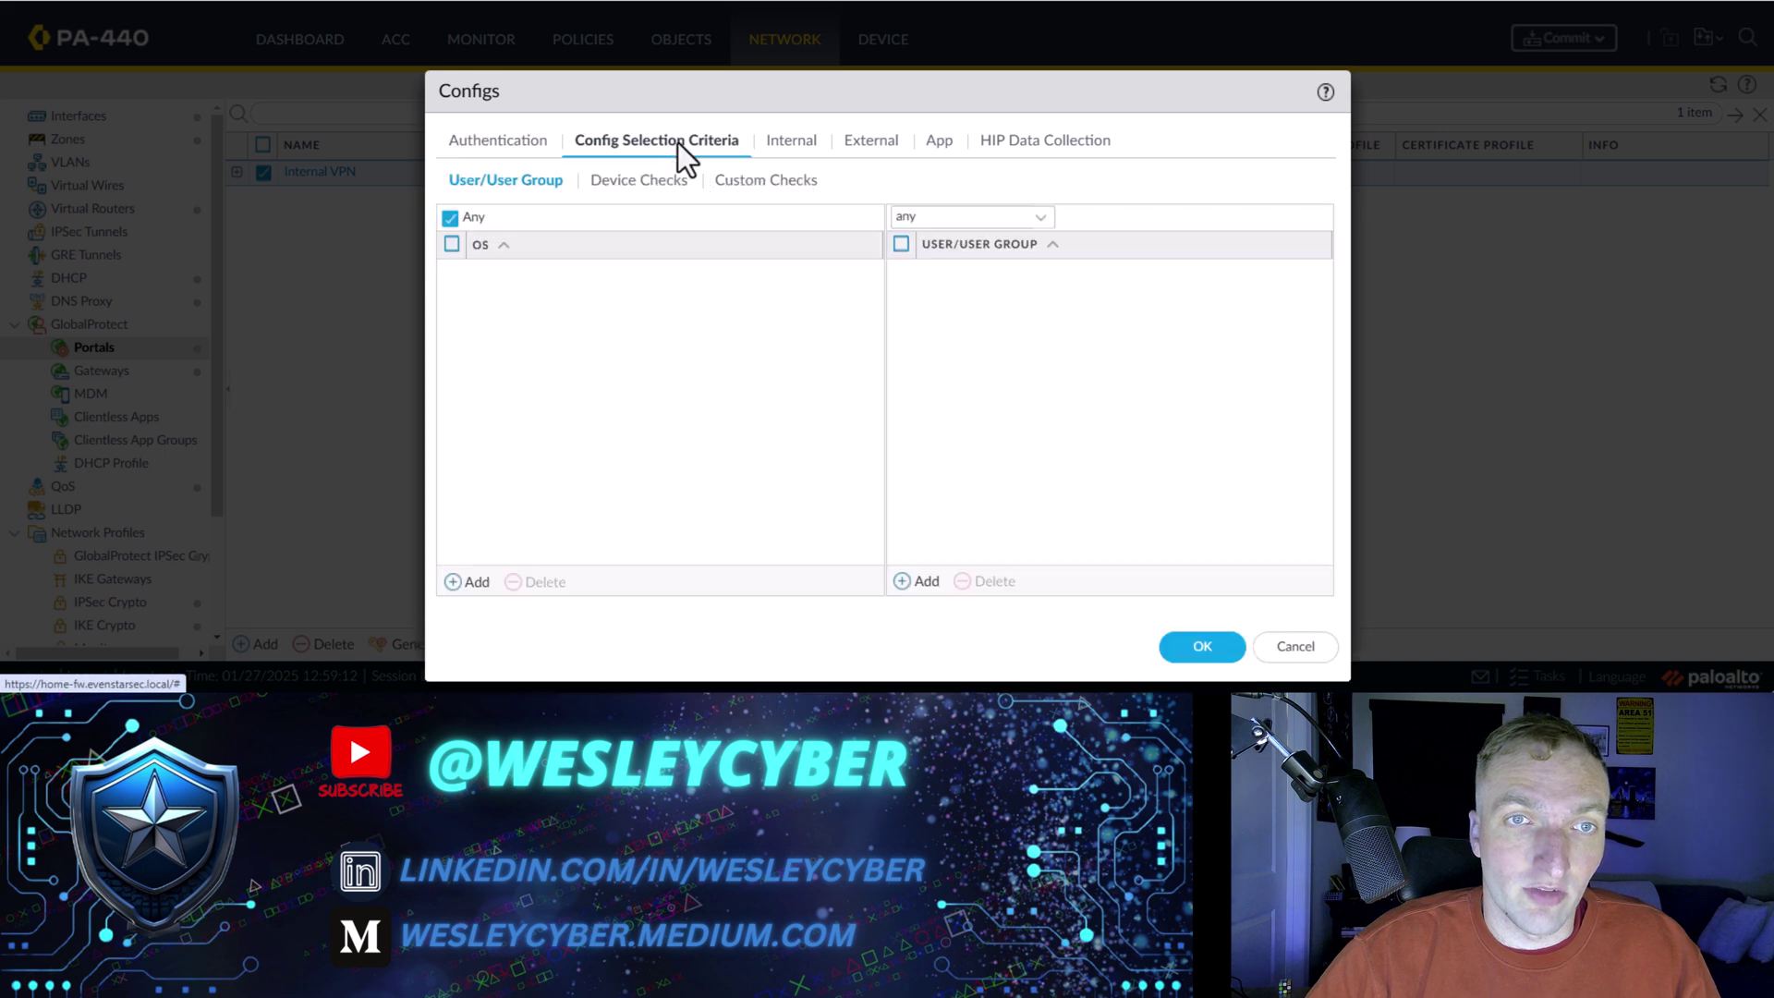
left_click(780, 180)
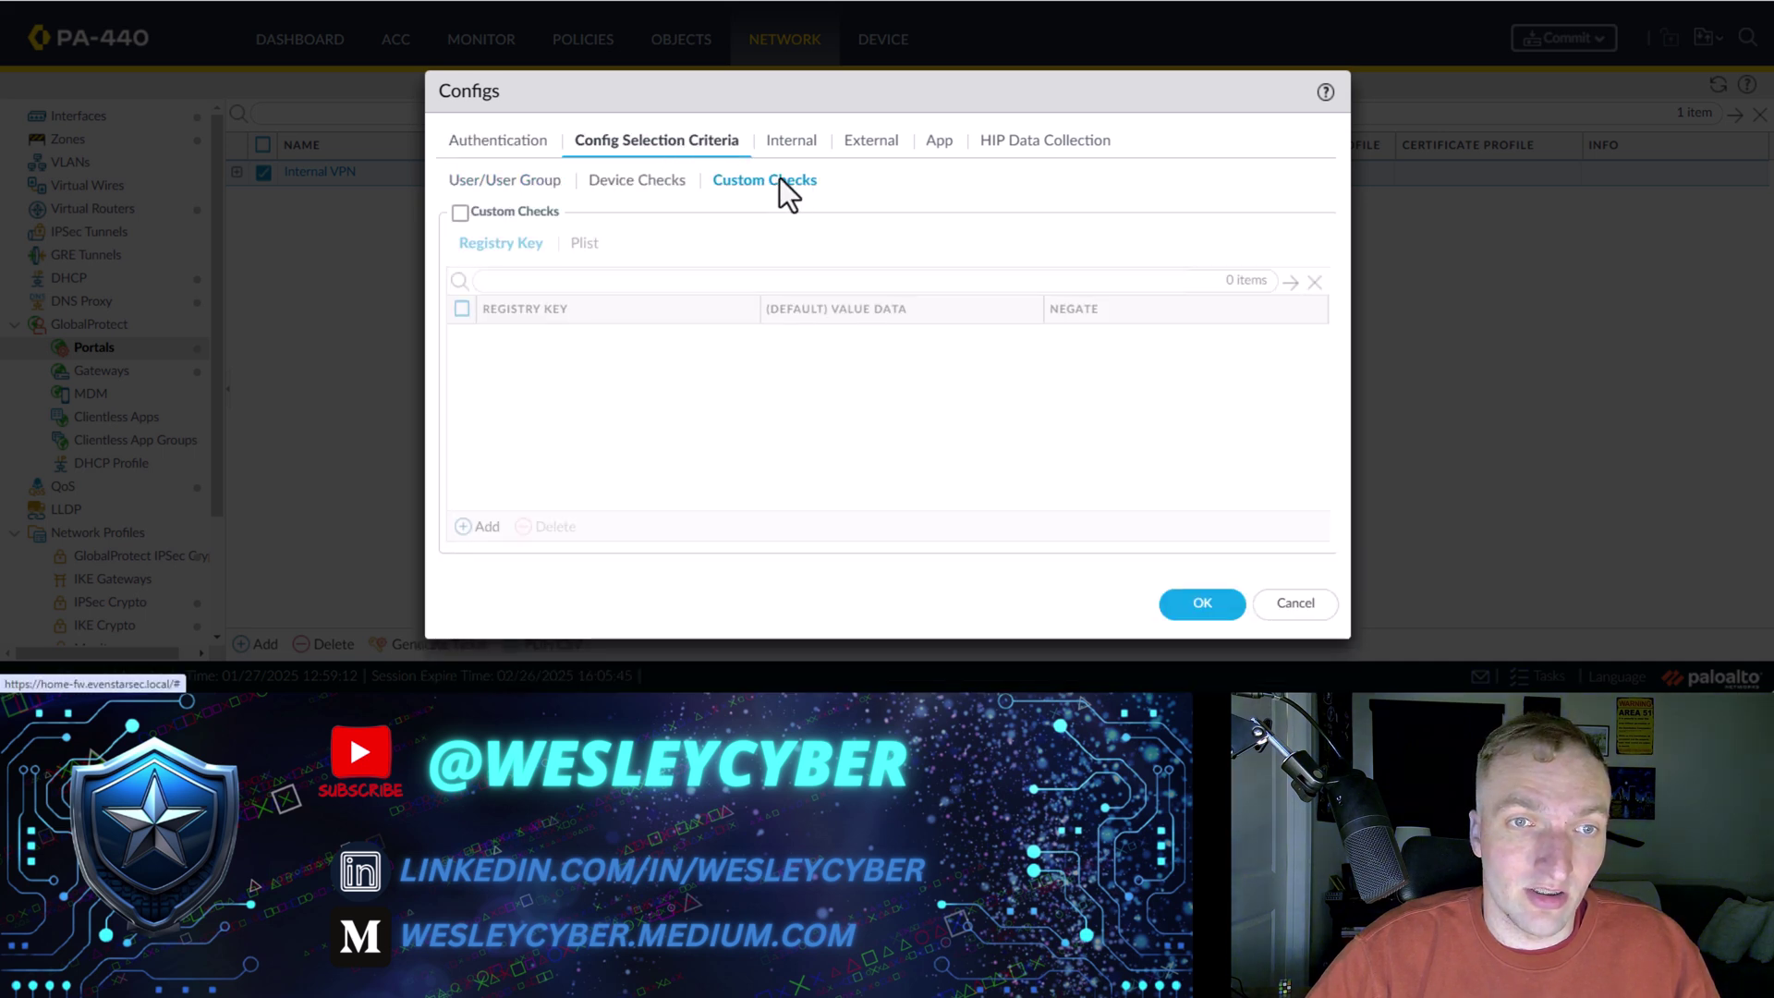
left_click(460, 213)
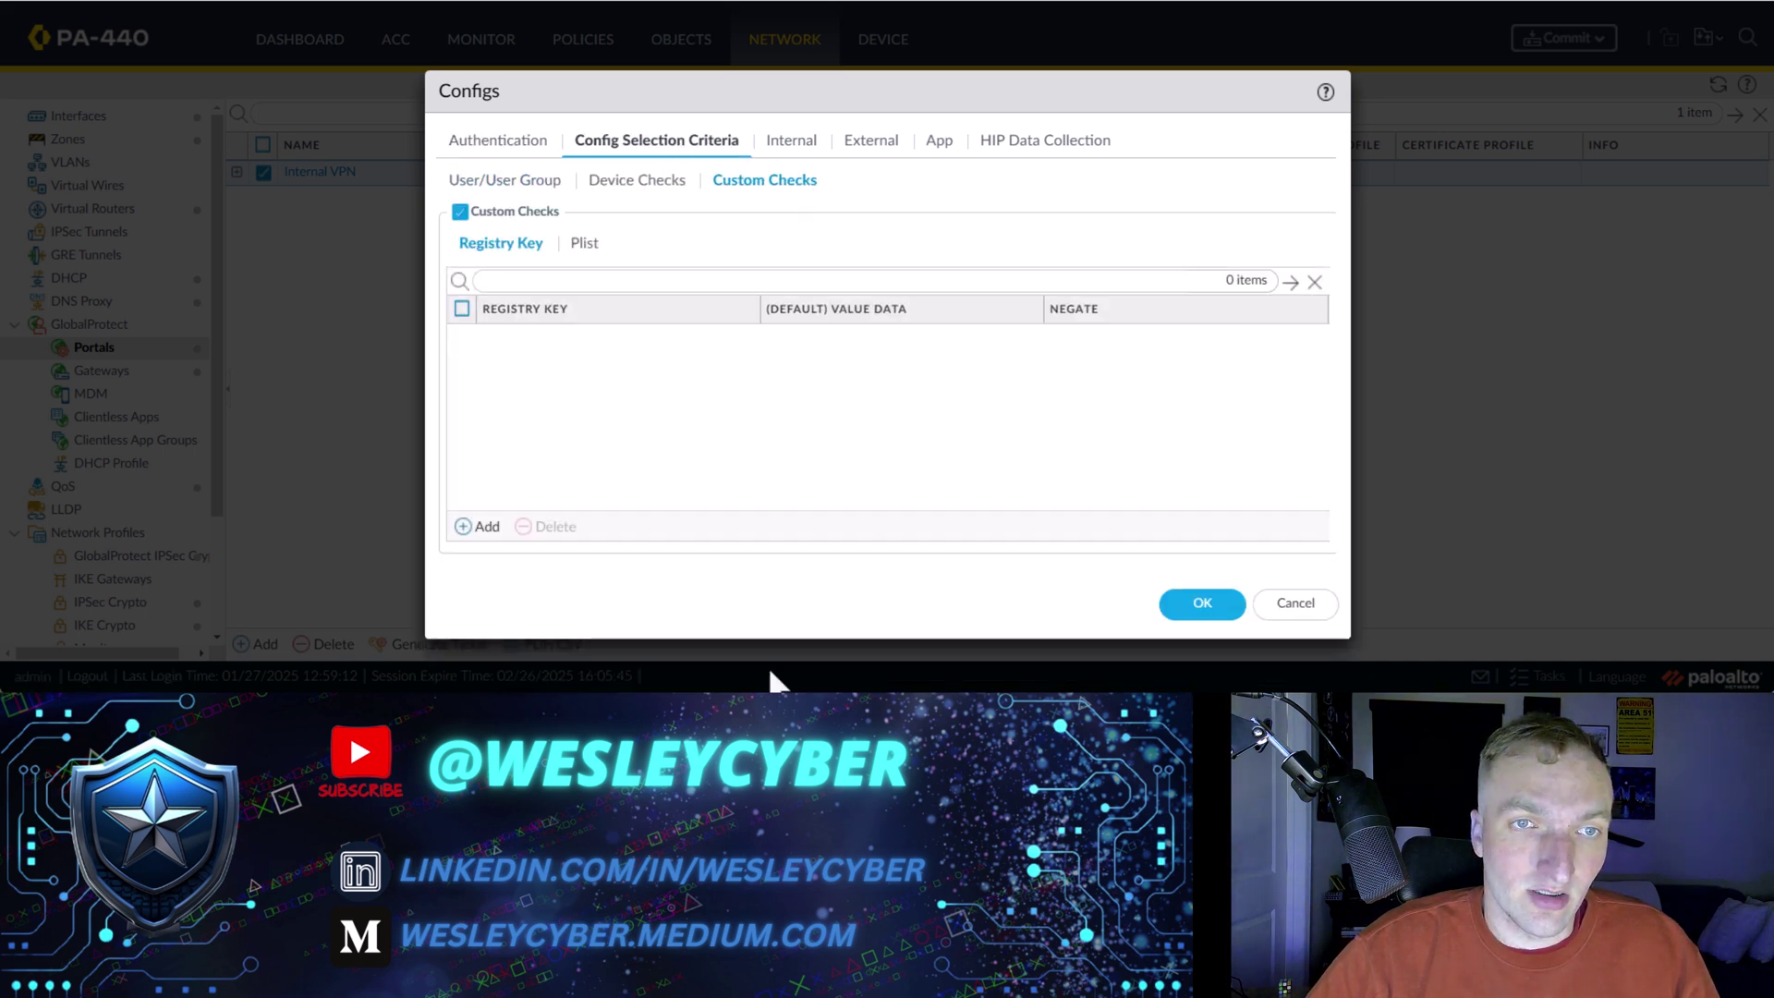
Step: Add a registry key check for HKEY_LOCAL_MACHINE\SOFTWARE\VeraCrypt_MSI, copied from Registry Editor
left_click(467, 527)
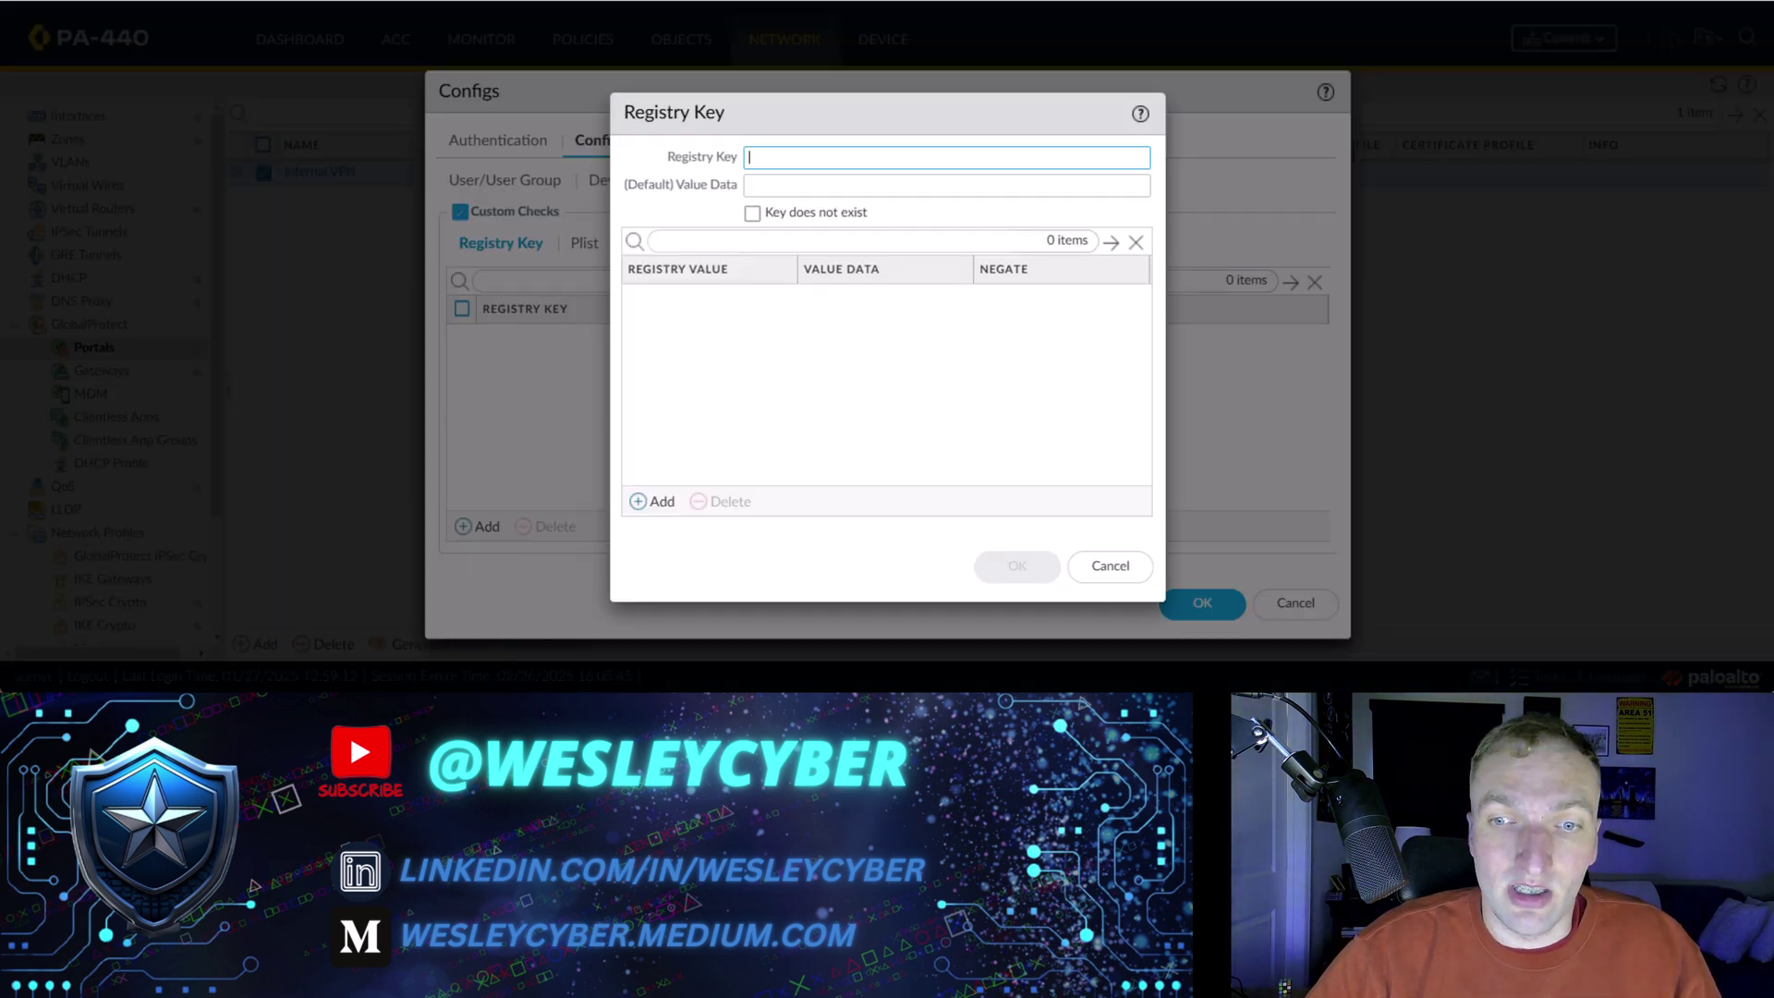
key("alt+Tab")
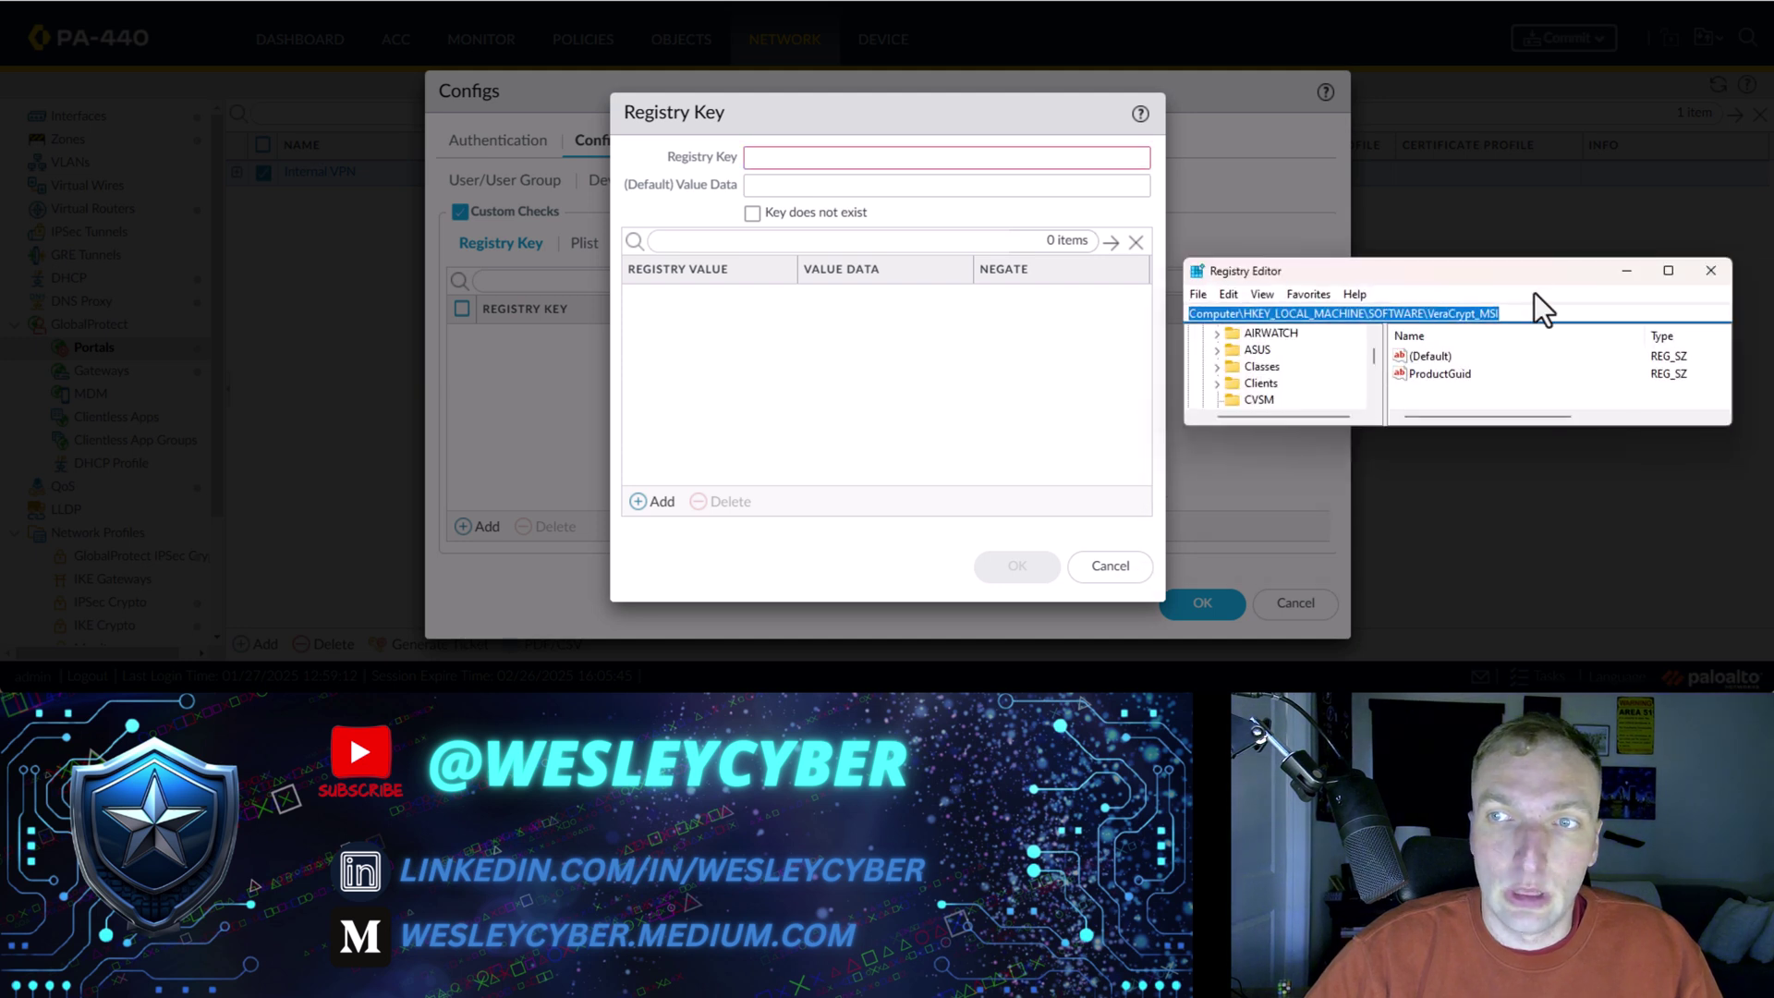
left_click(1474, 313)
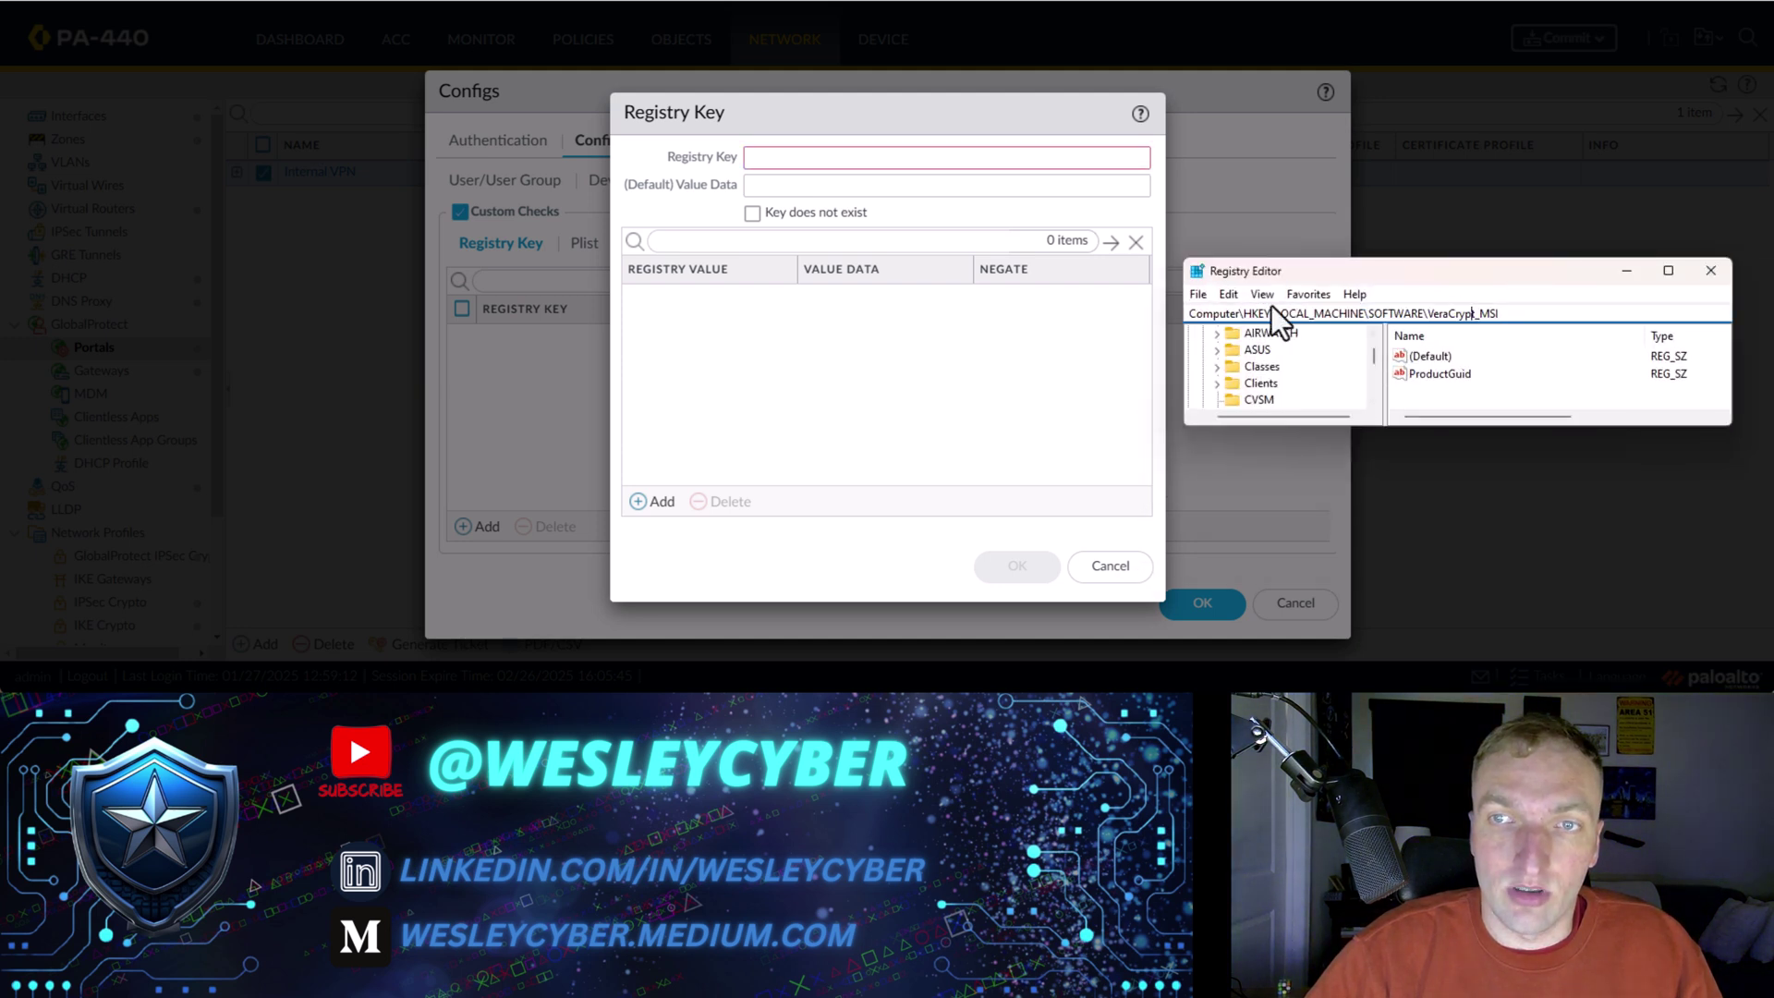
left_click_drag(1247, 313, 1534, 312)
key("ctrl+c")
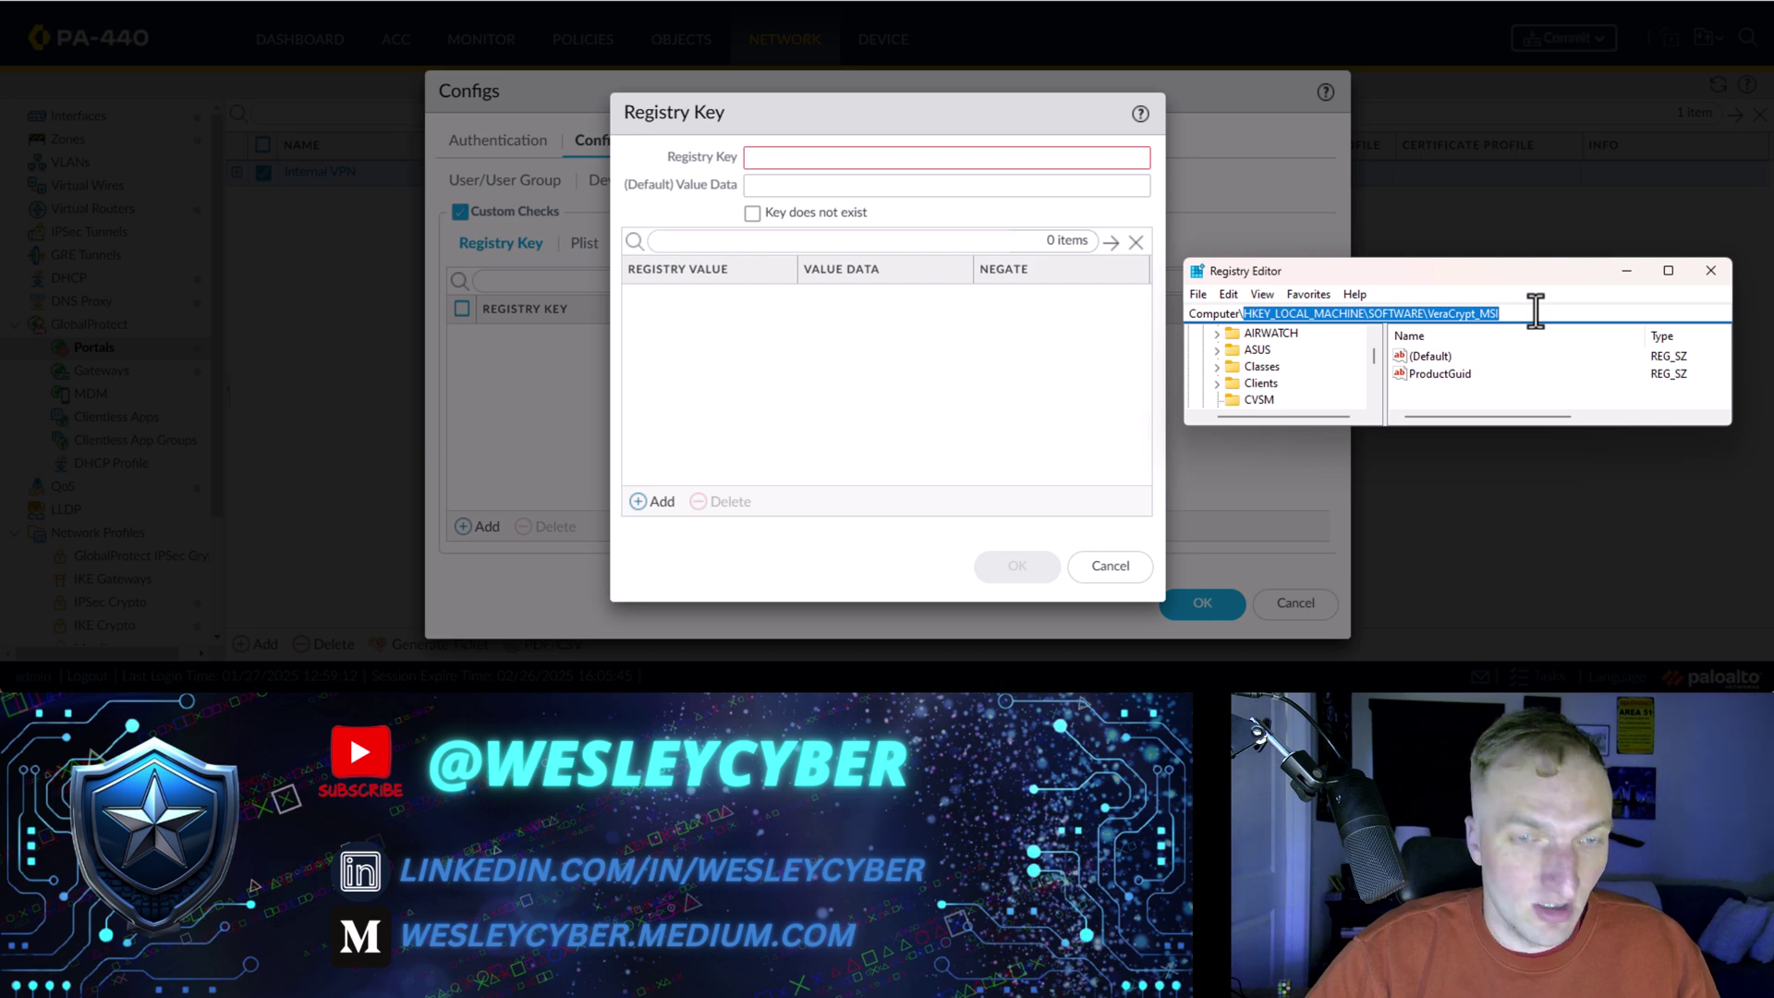
left_click(1710, 269)
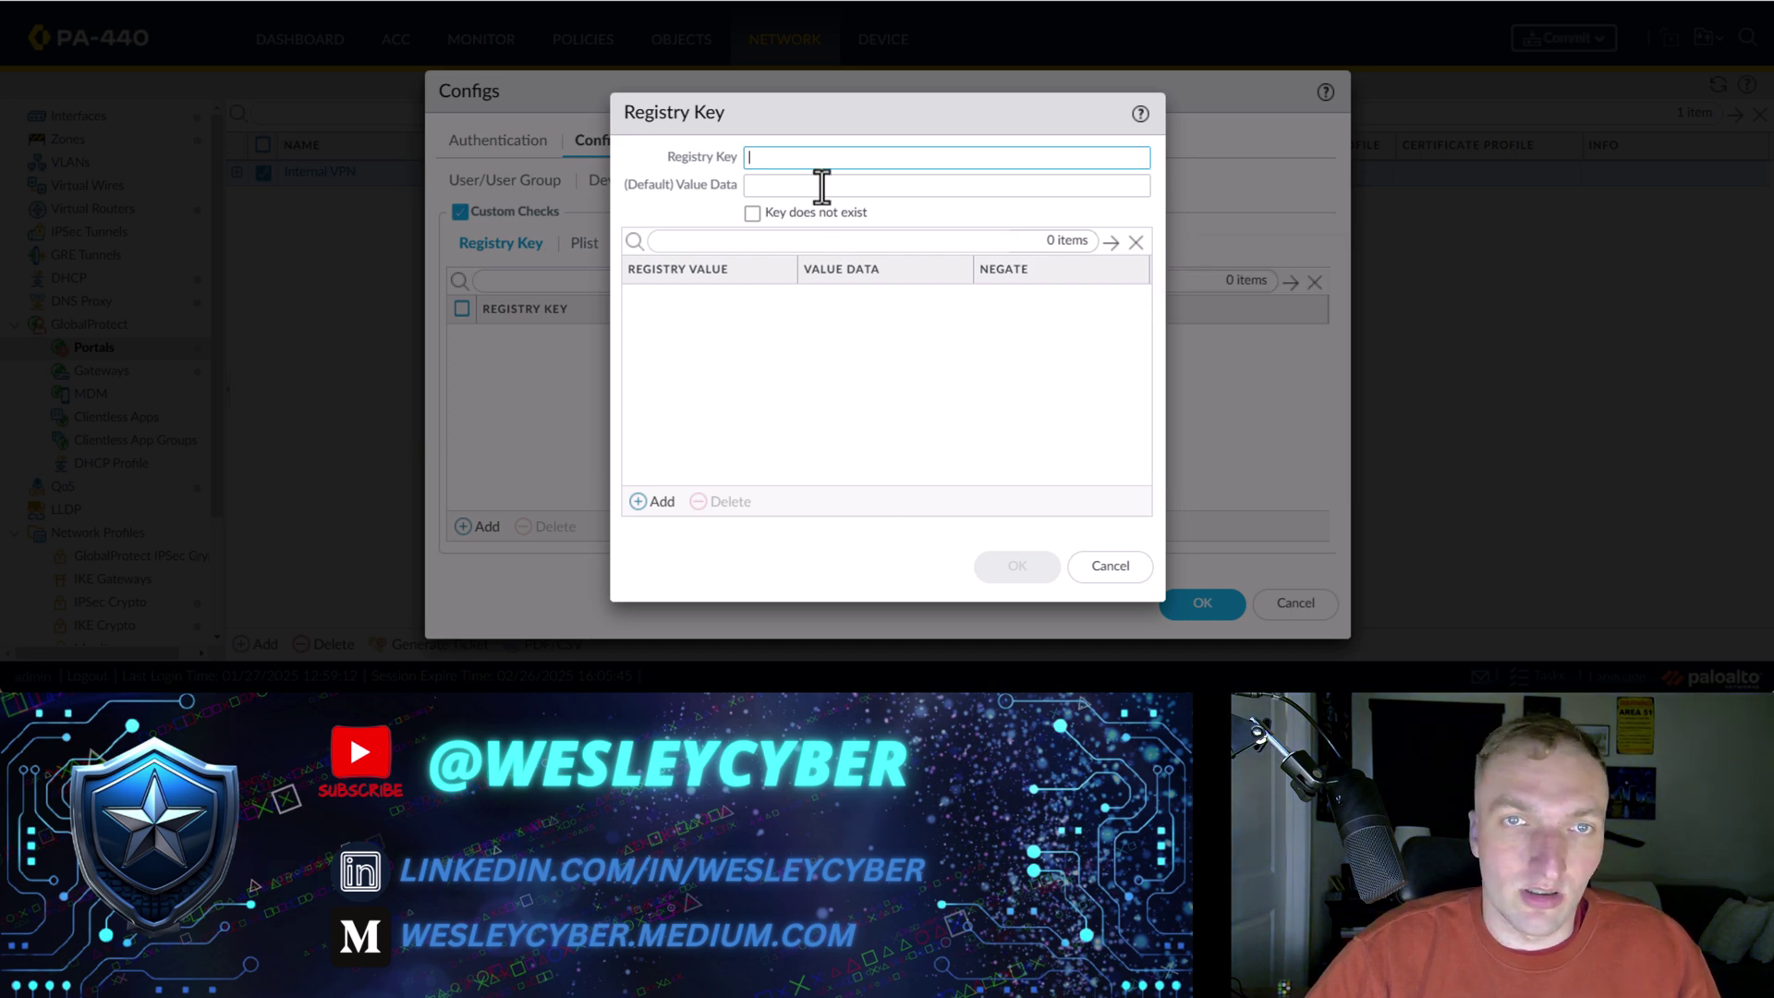
key("ctrl+v")
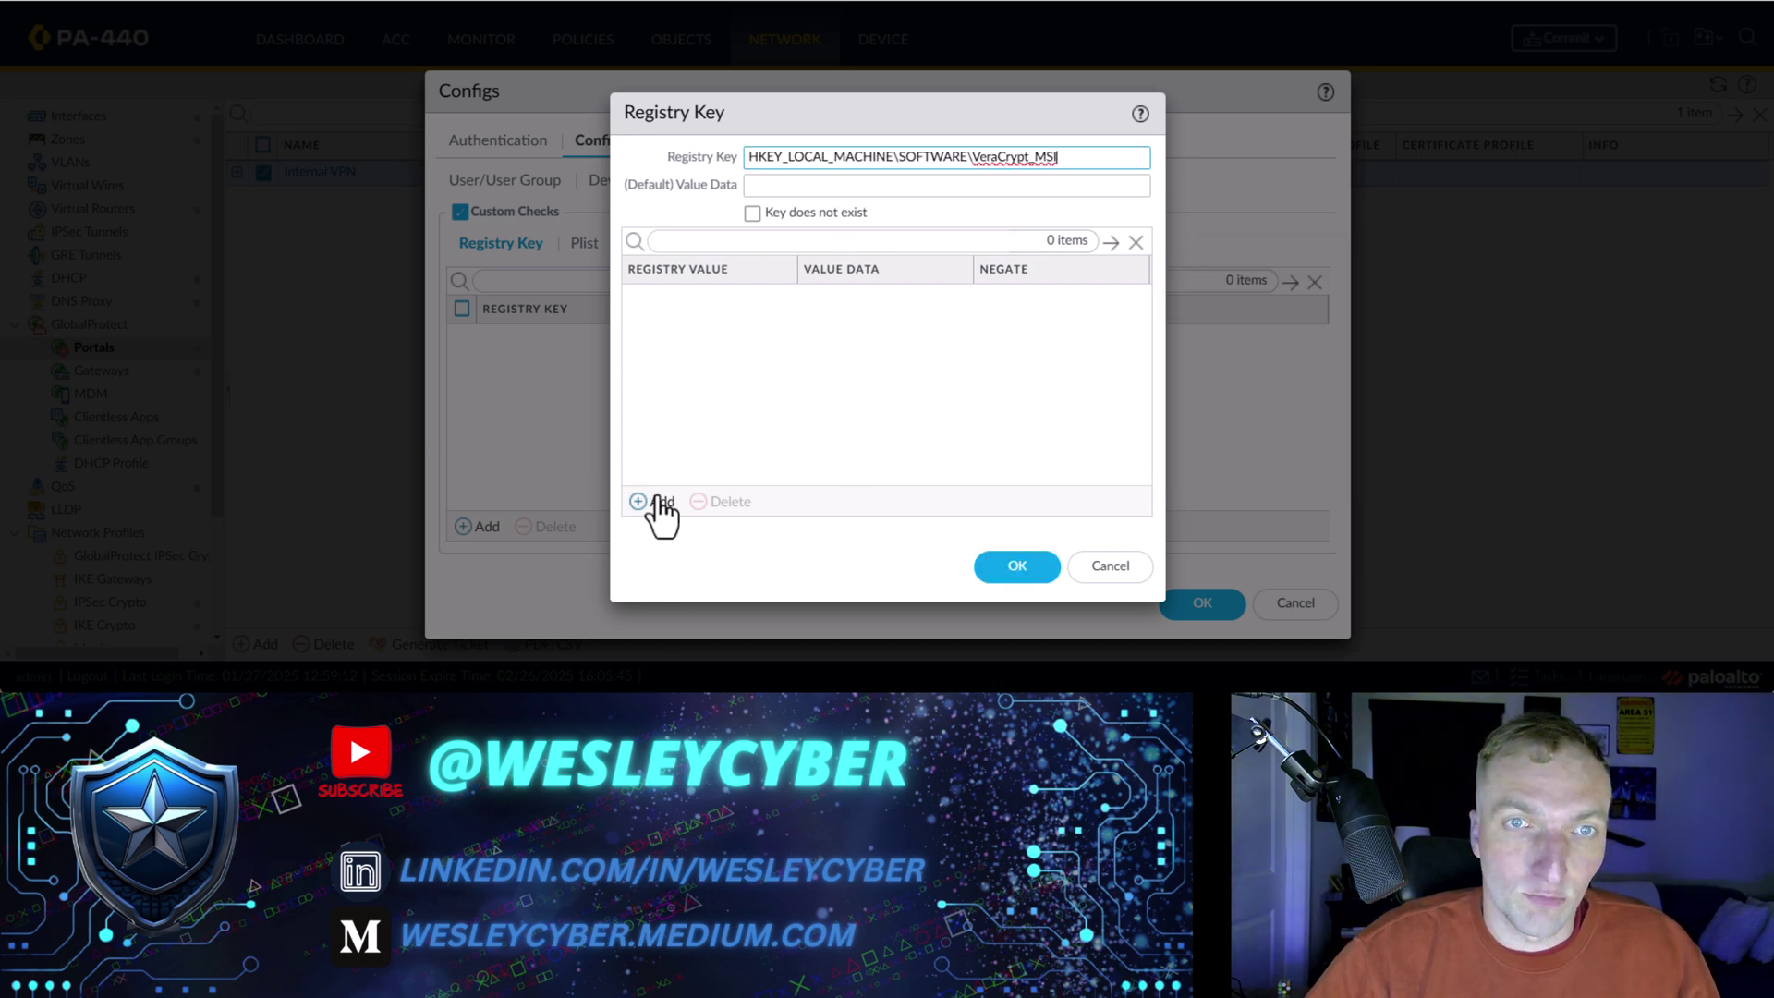
Step: Add the ProductGuid registry value with its pasted value data and save the check
left_click(657, 501)
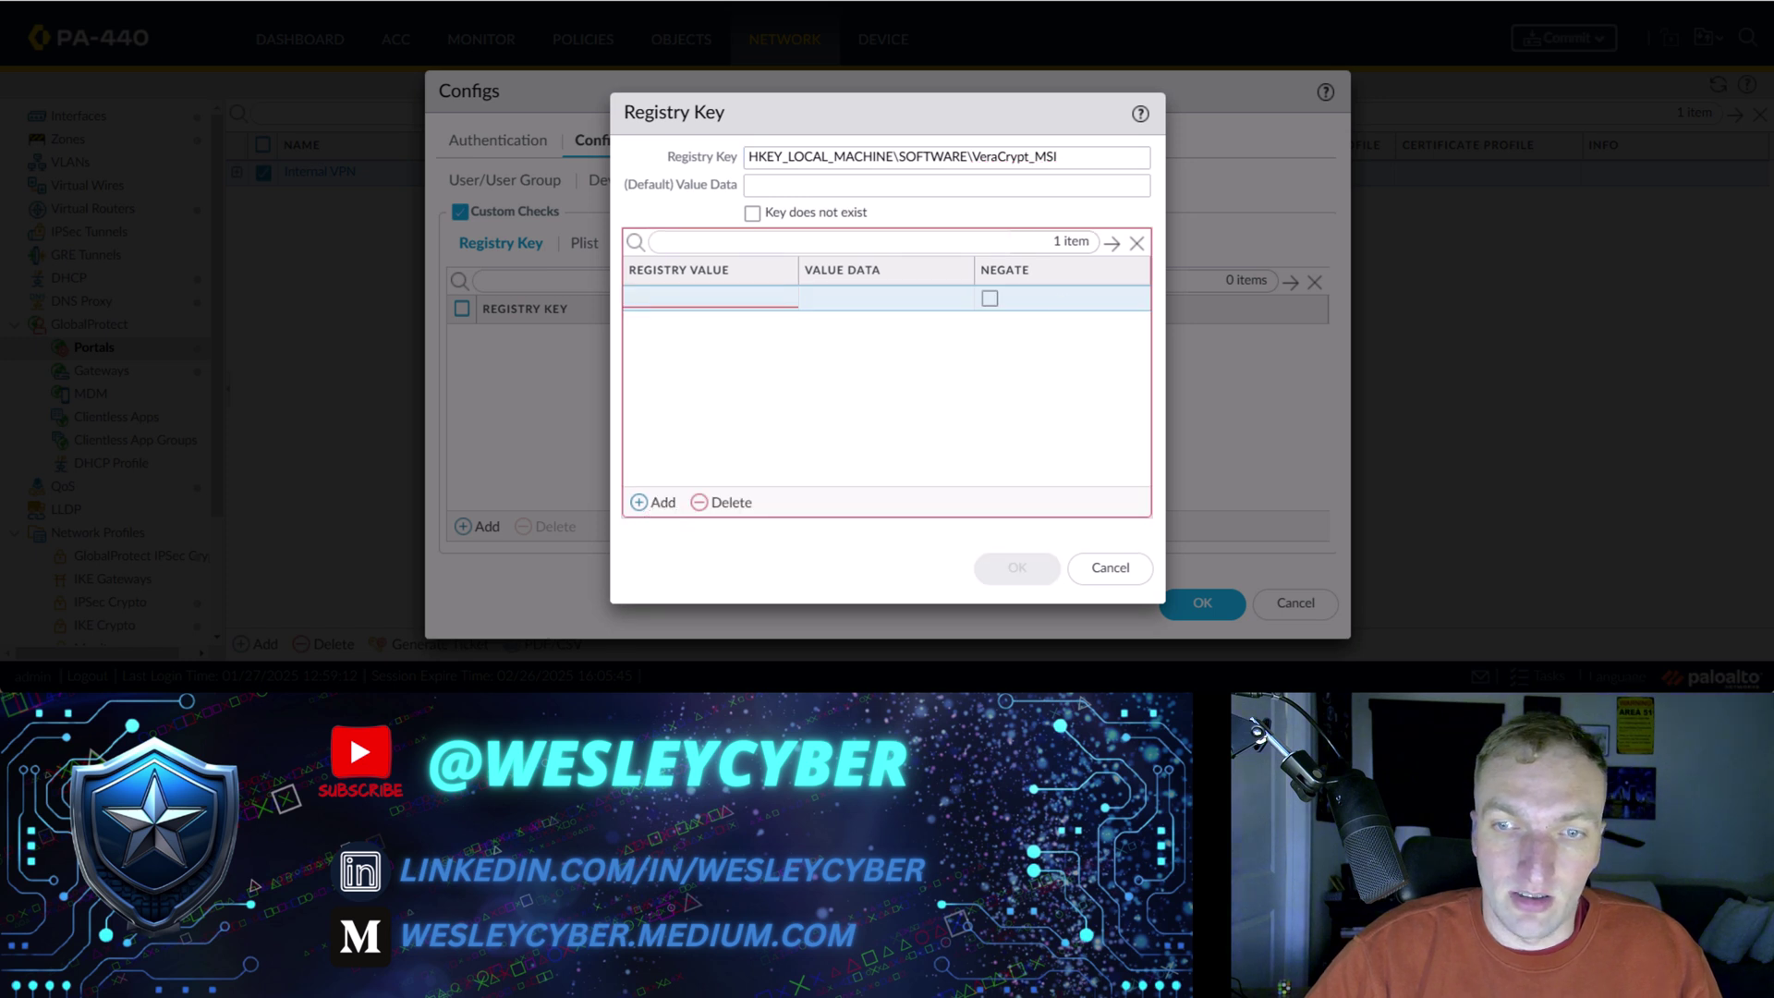
key("alt+Tab")
key("alt+Tab")
left_click(650, 300)
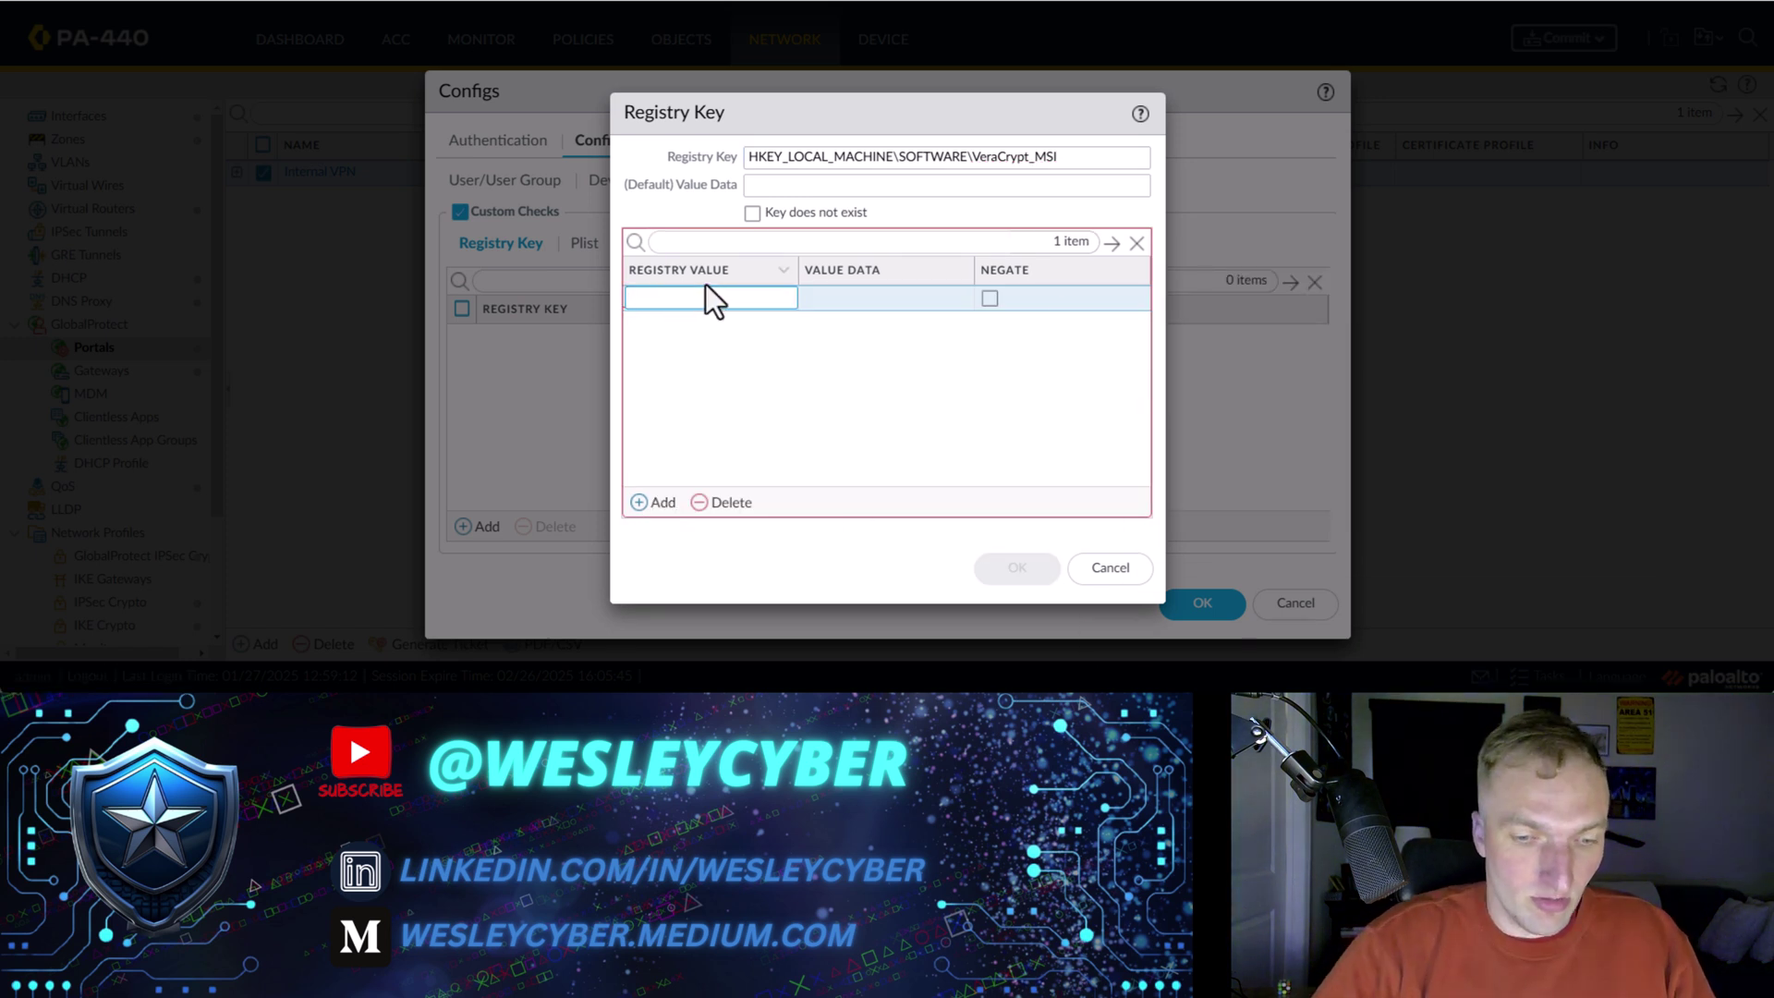
type("Product")
key("BackSpace")
type("ctGuid")
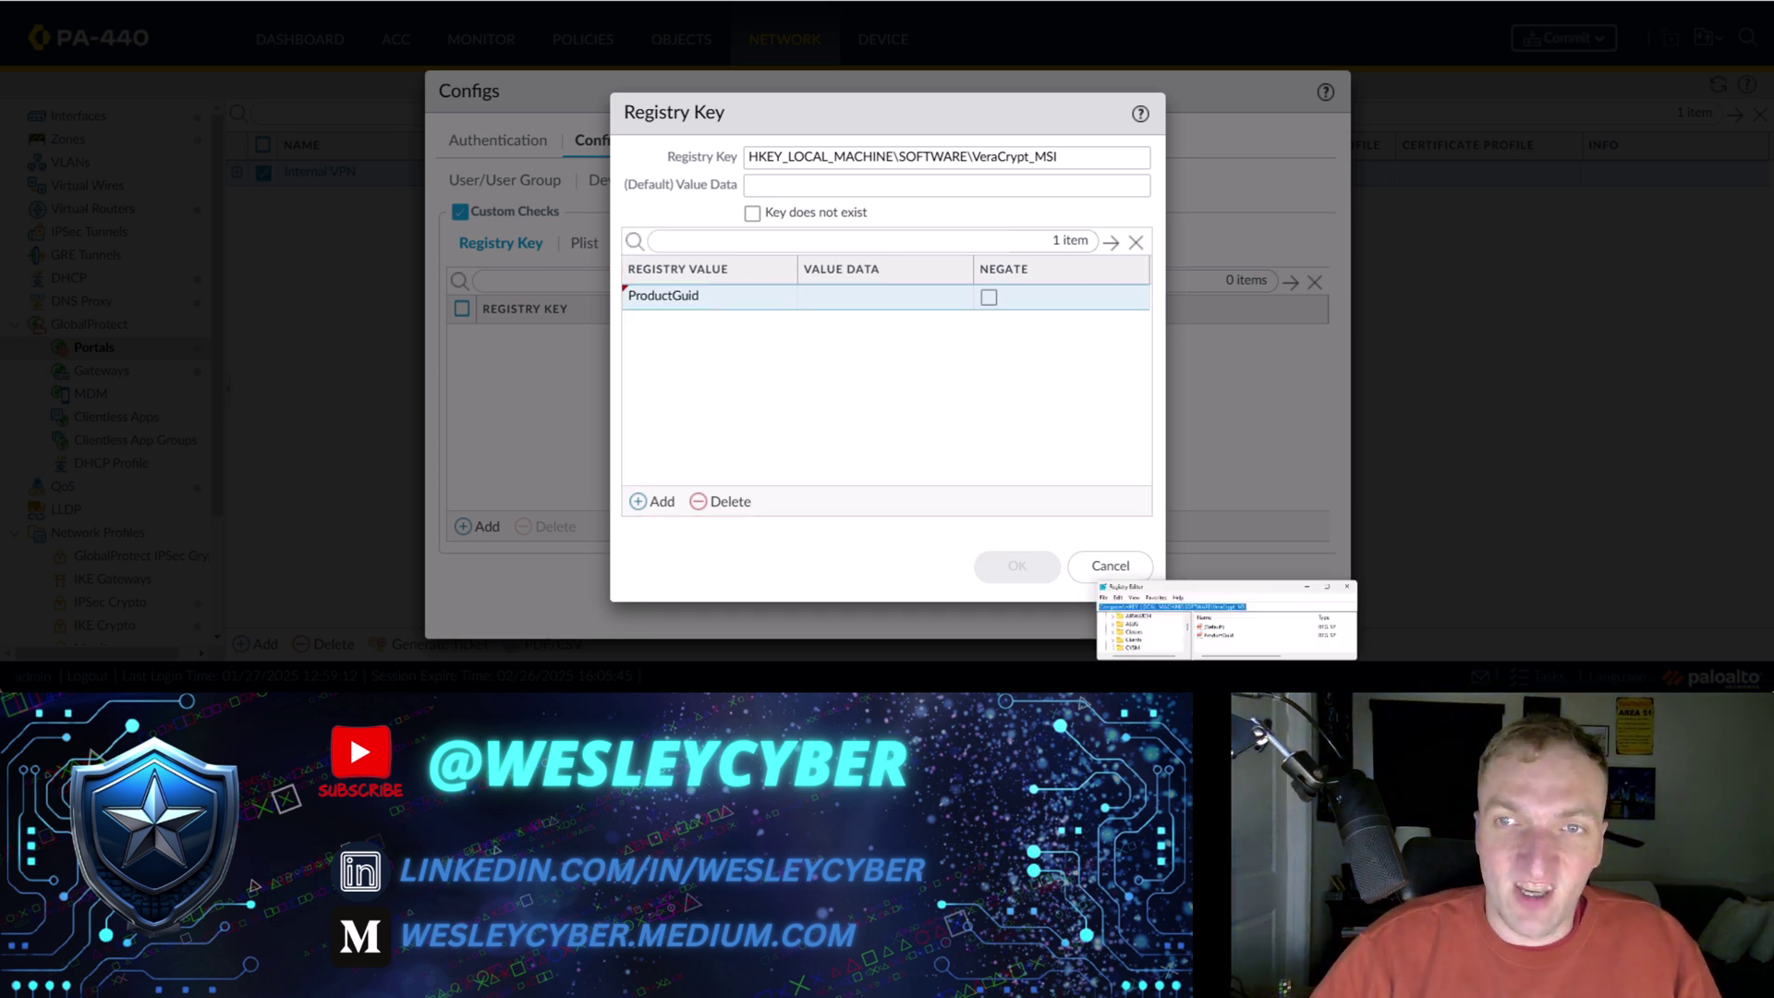
key("alt+Tab")
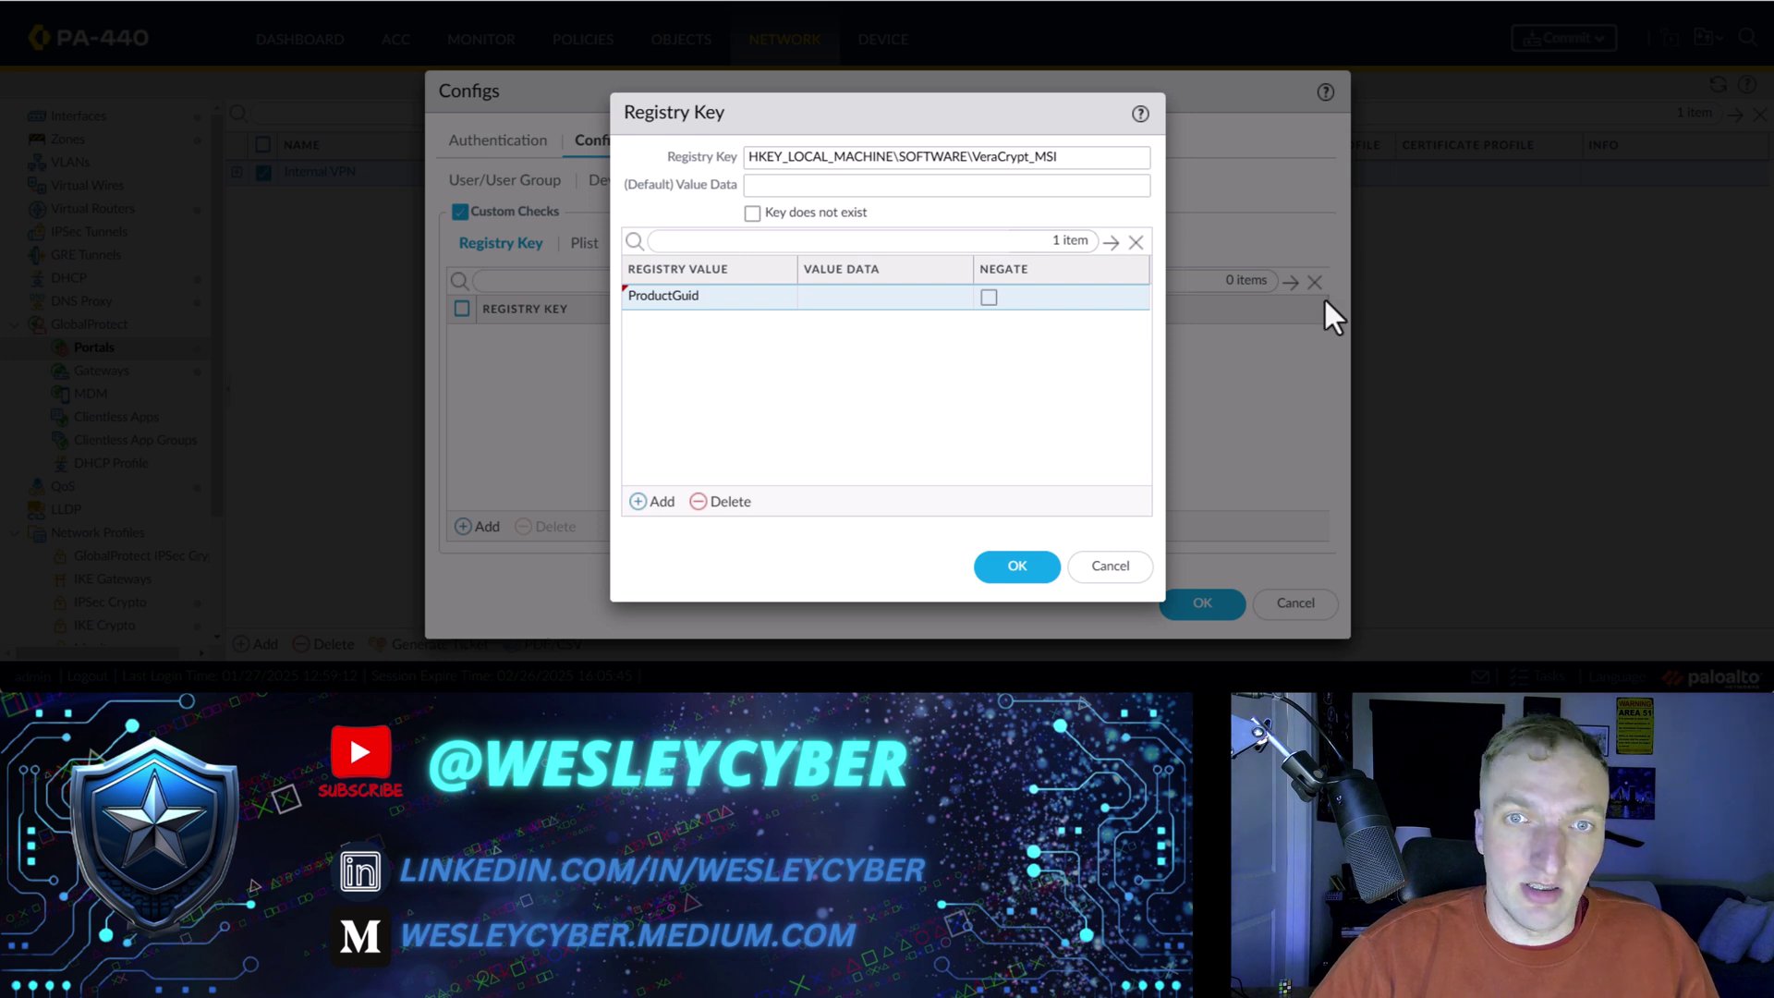
left_click(837, 305)
key("ctrl+v")
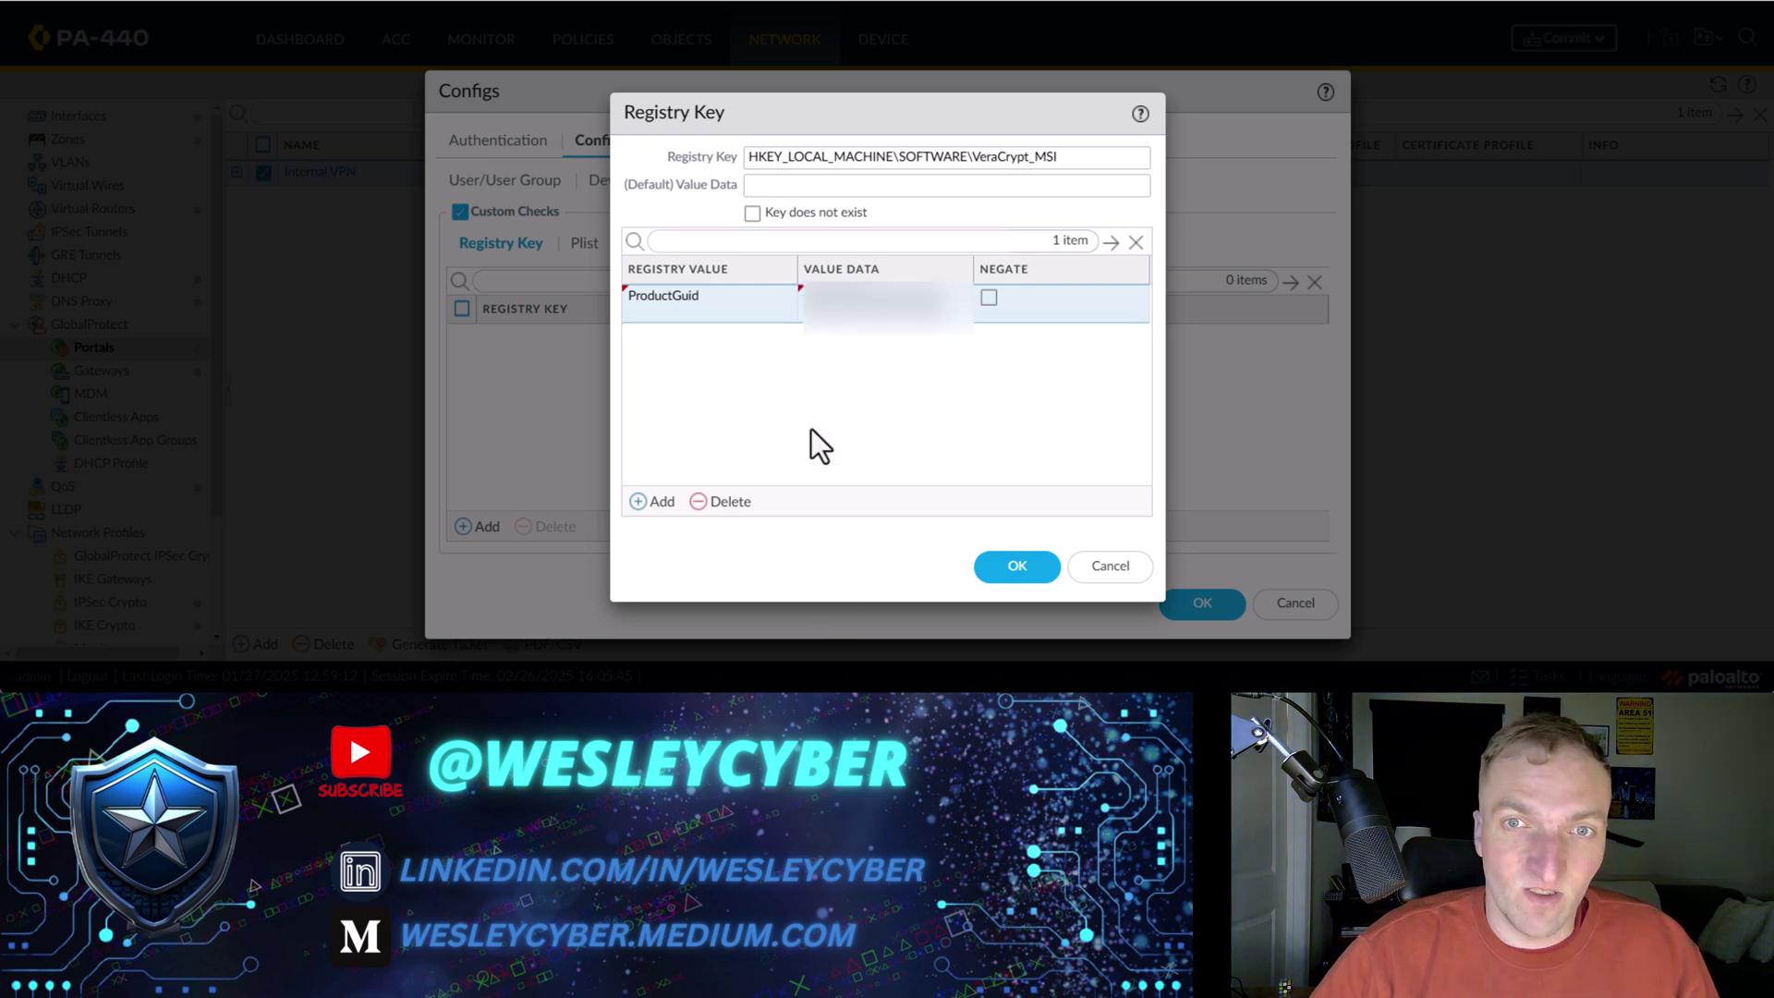
left_click(1012, 568)
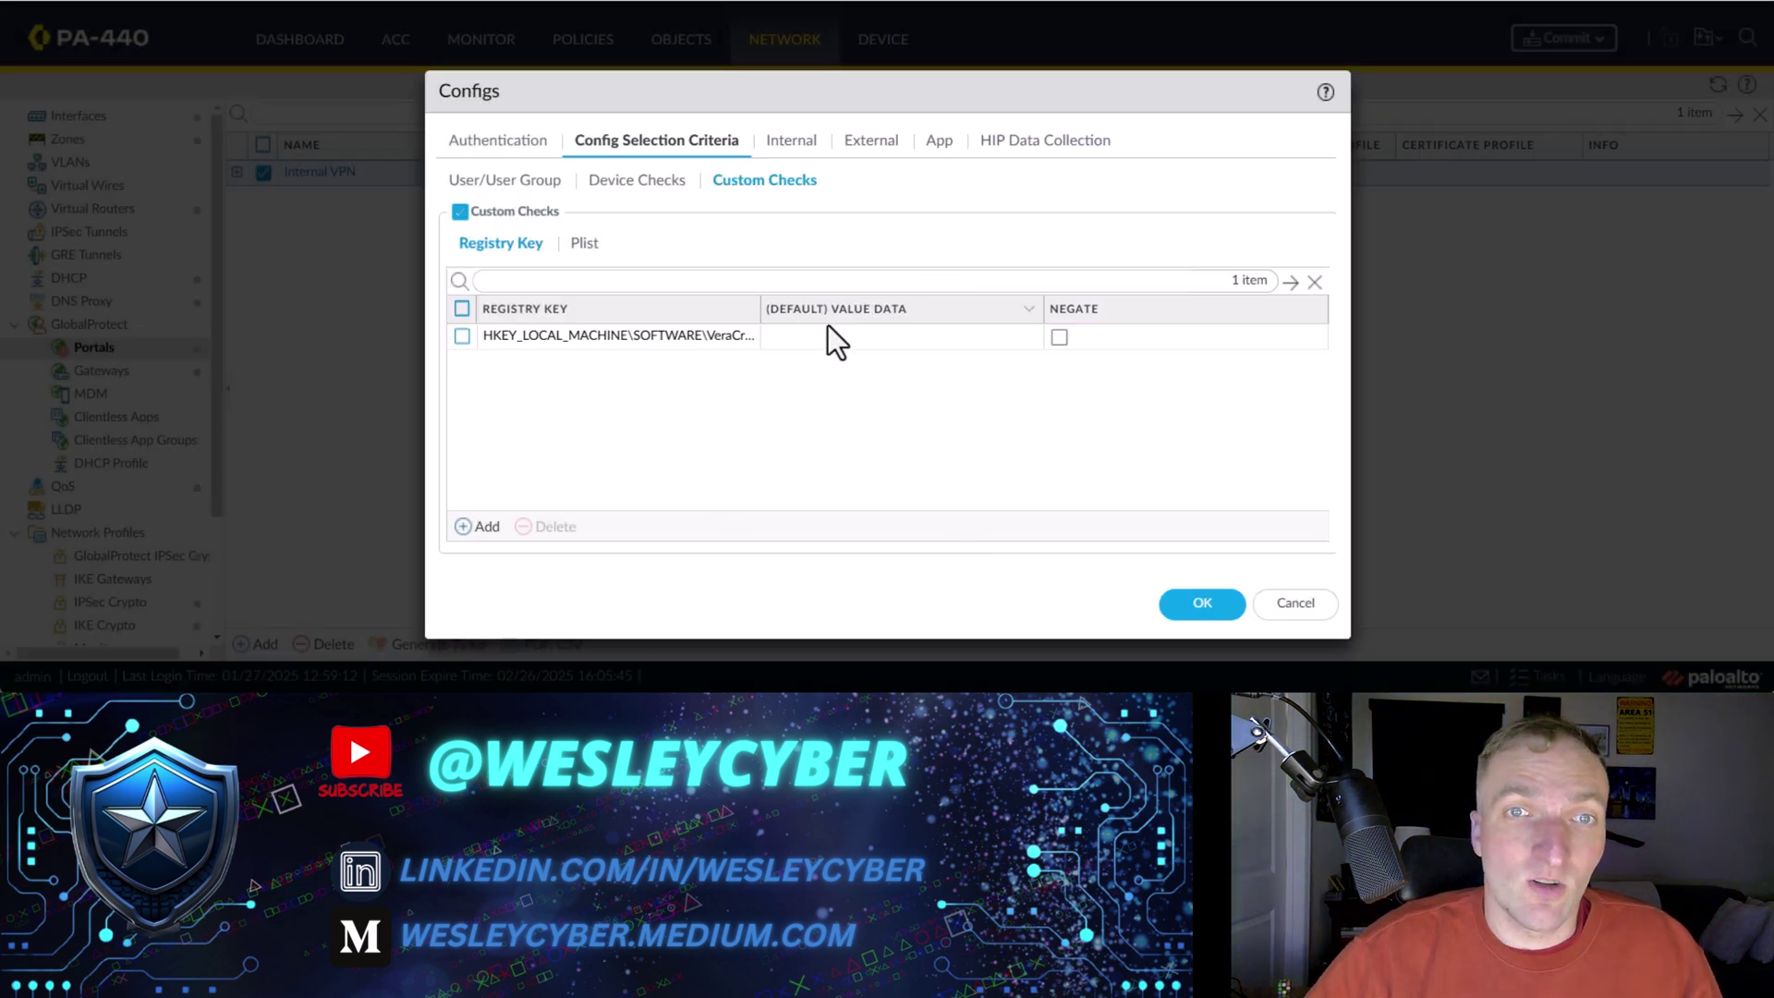
Step: Add the VeraCrypt_MSI registry key with value ProductGuid to Windows HIP data collection checks
left_click(1050, 142)
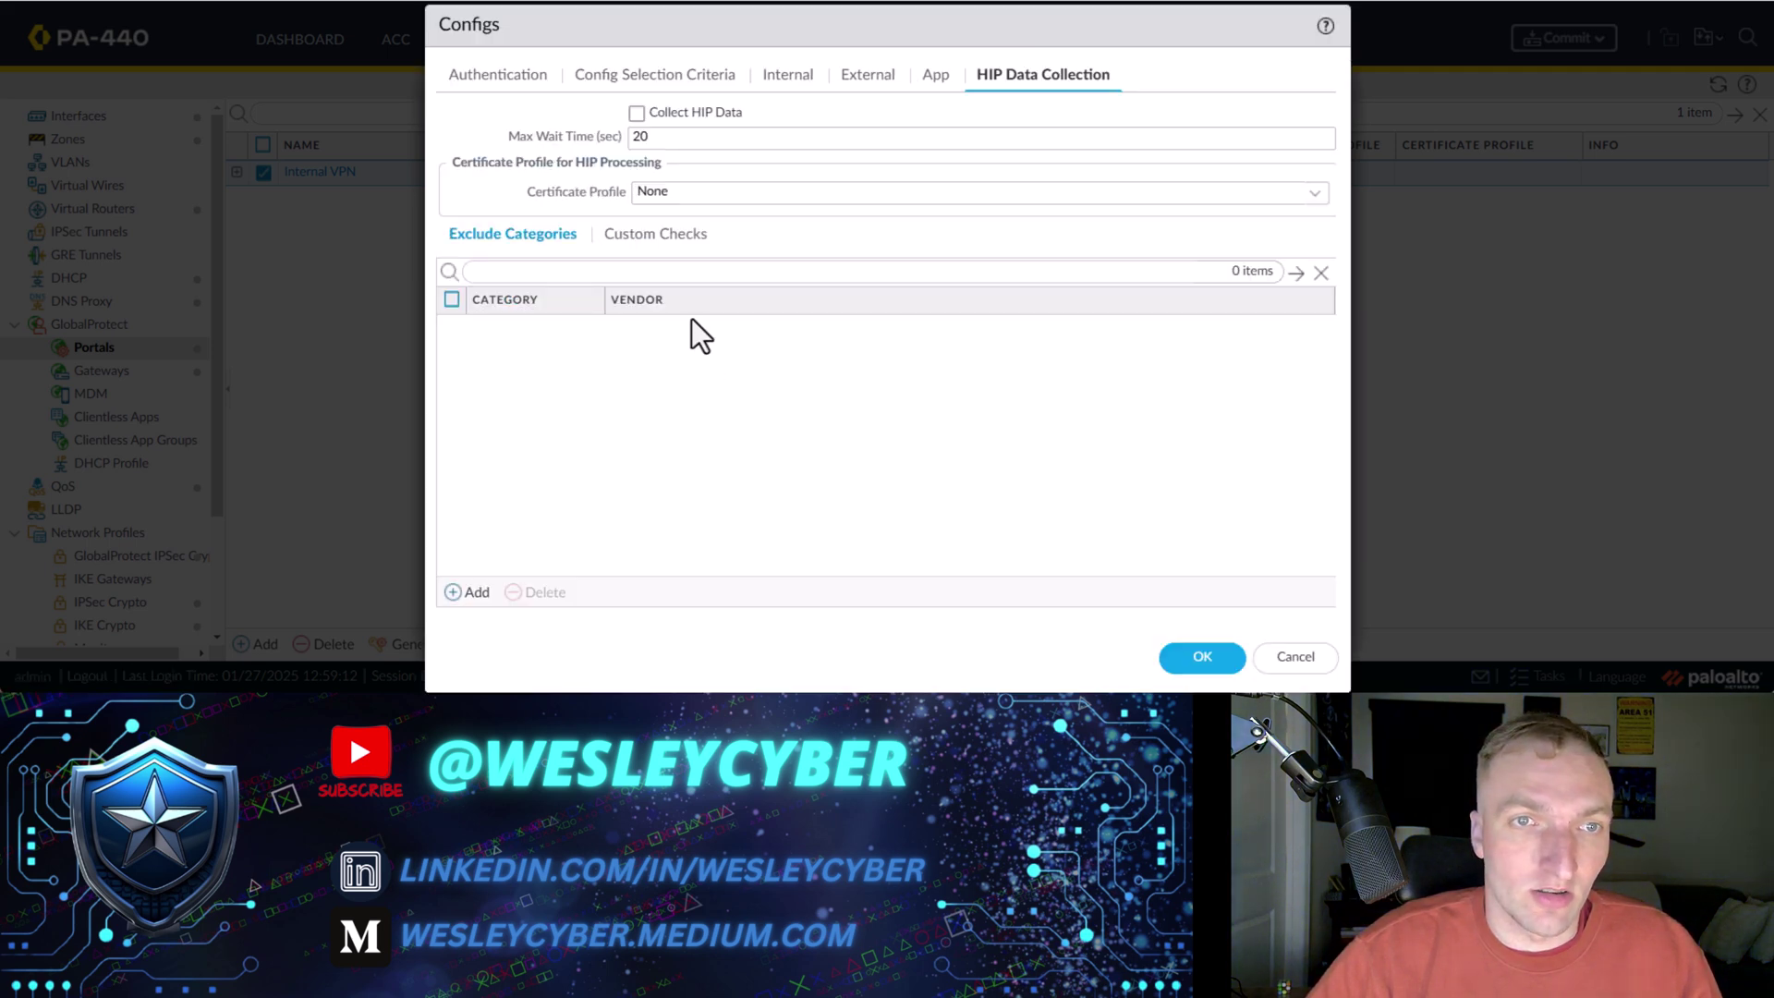
left_click(669, 236)
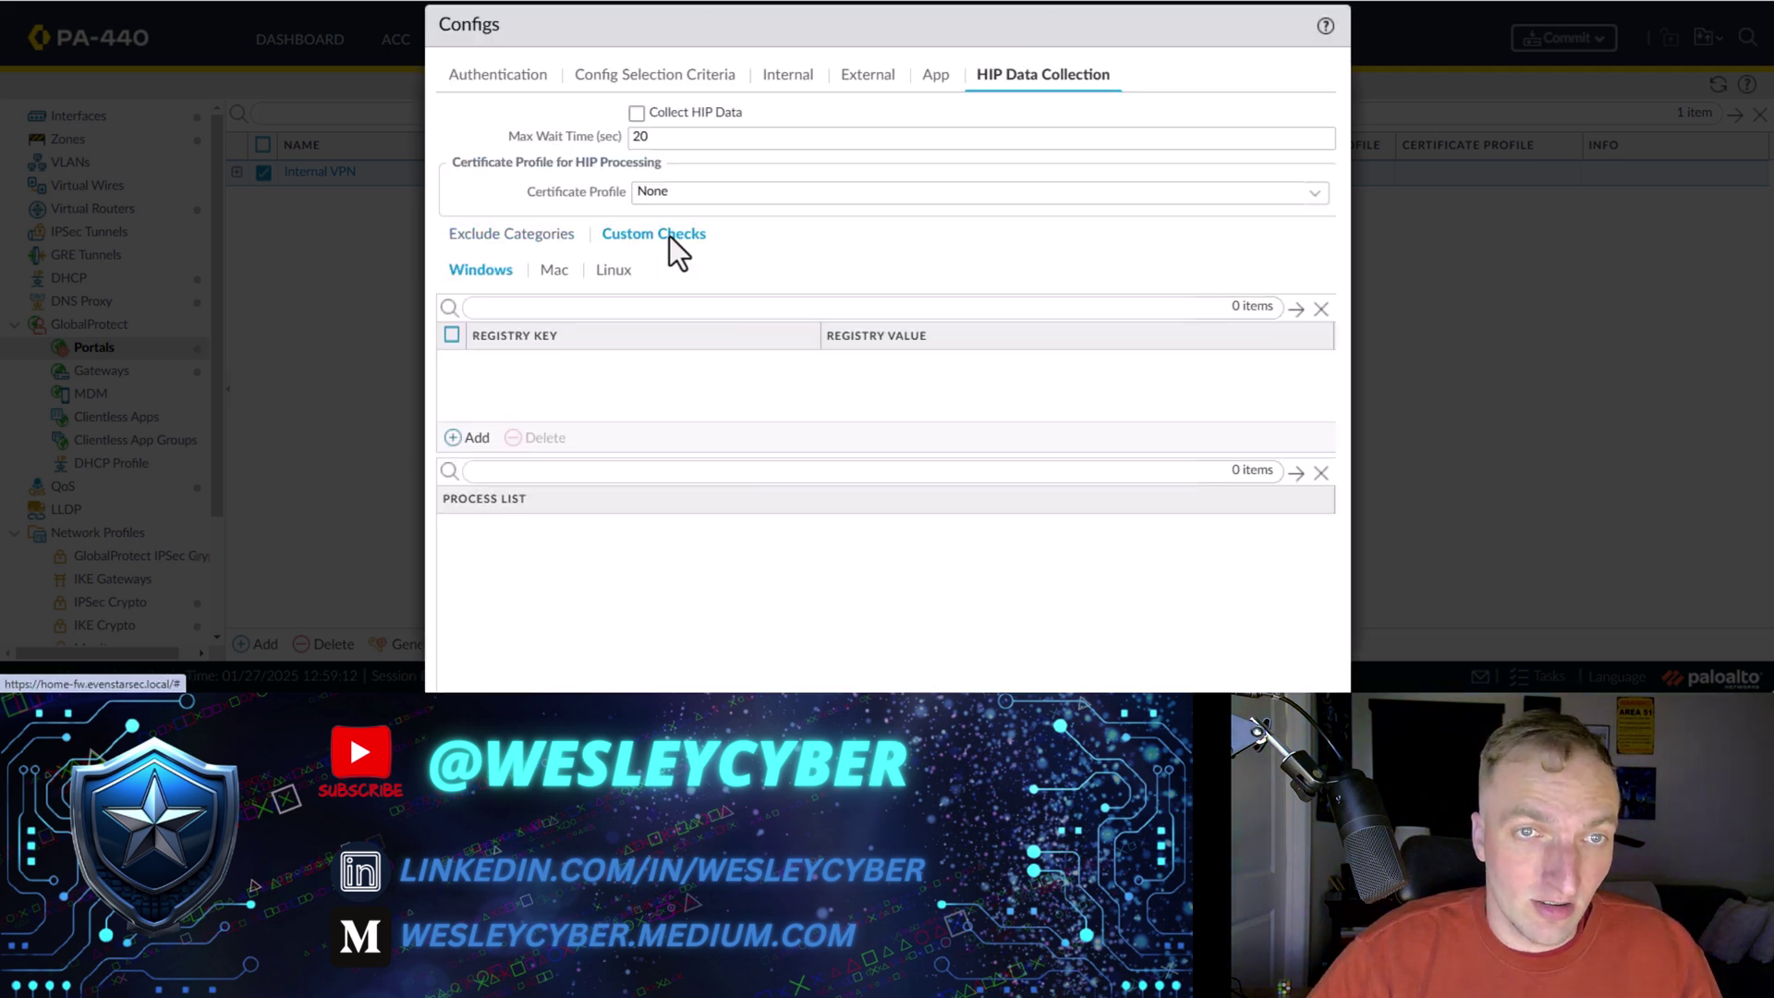
left_click(473, 434)
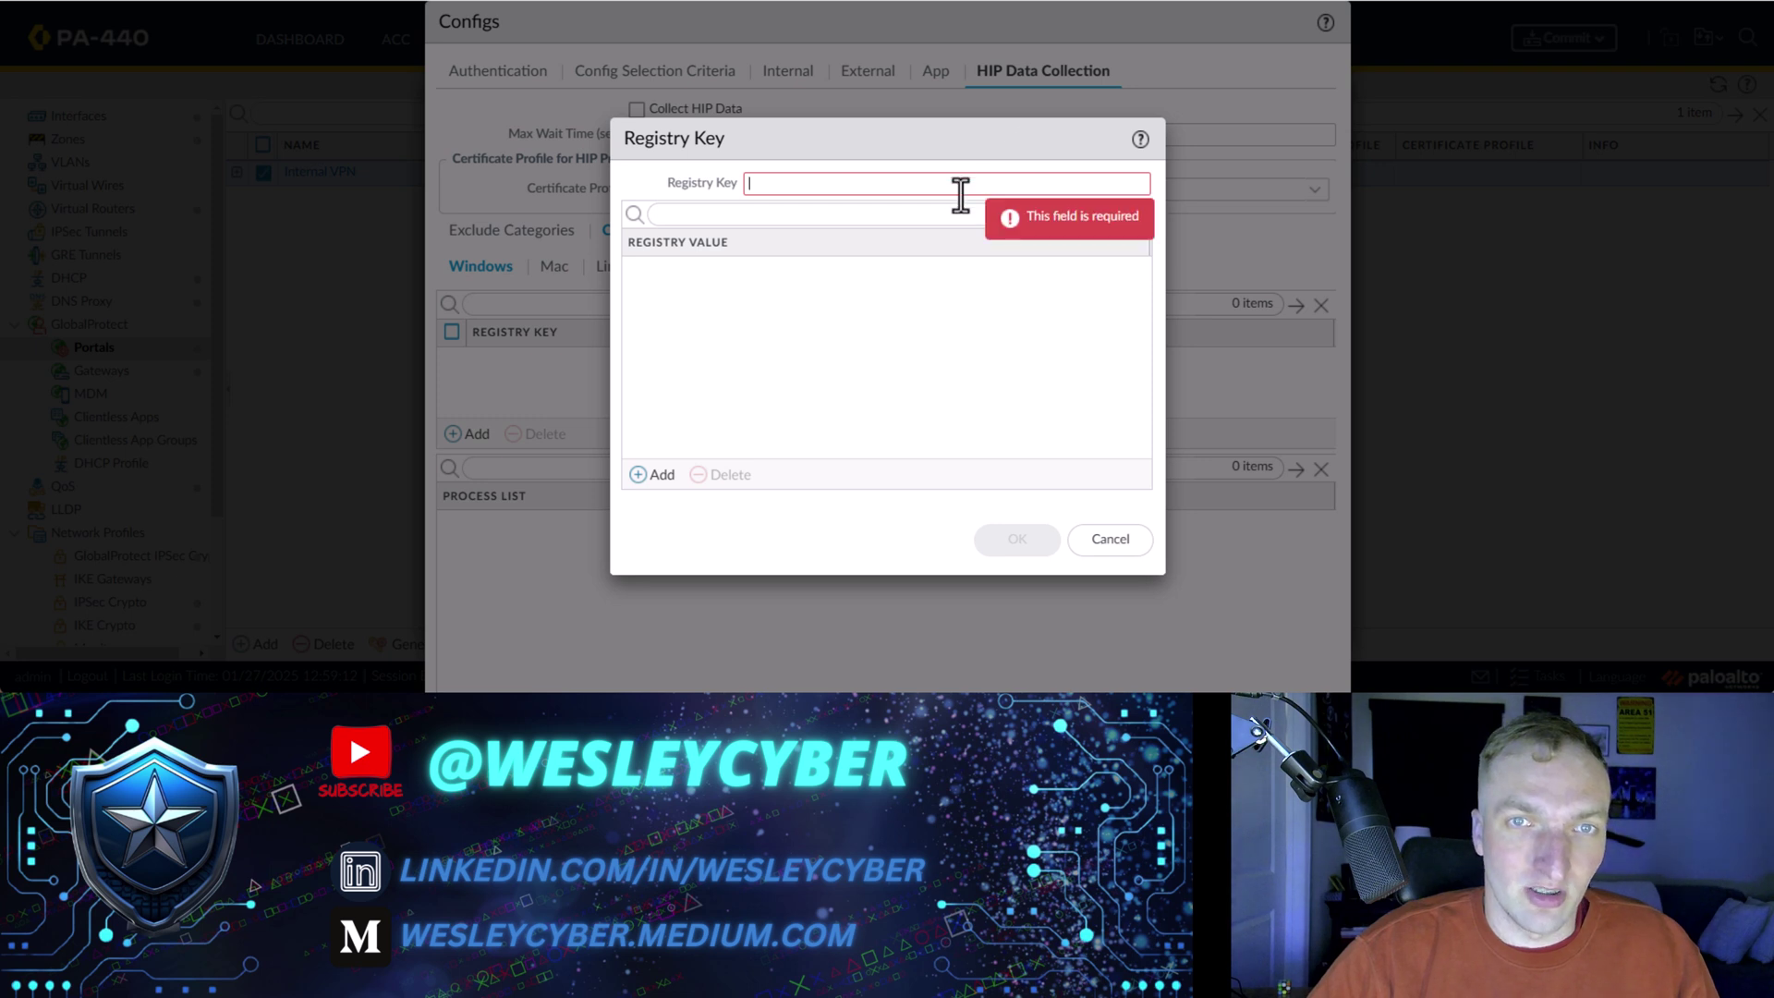
type("HKEY_LOCAL_MACHINE\\SOFTWARE\\VeraCrypt_MSI")
left_click(654, 474)
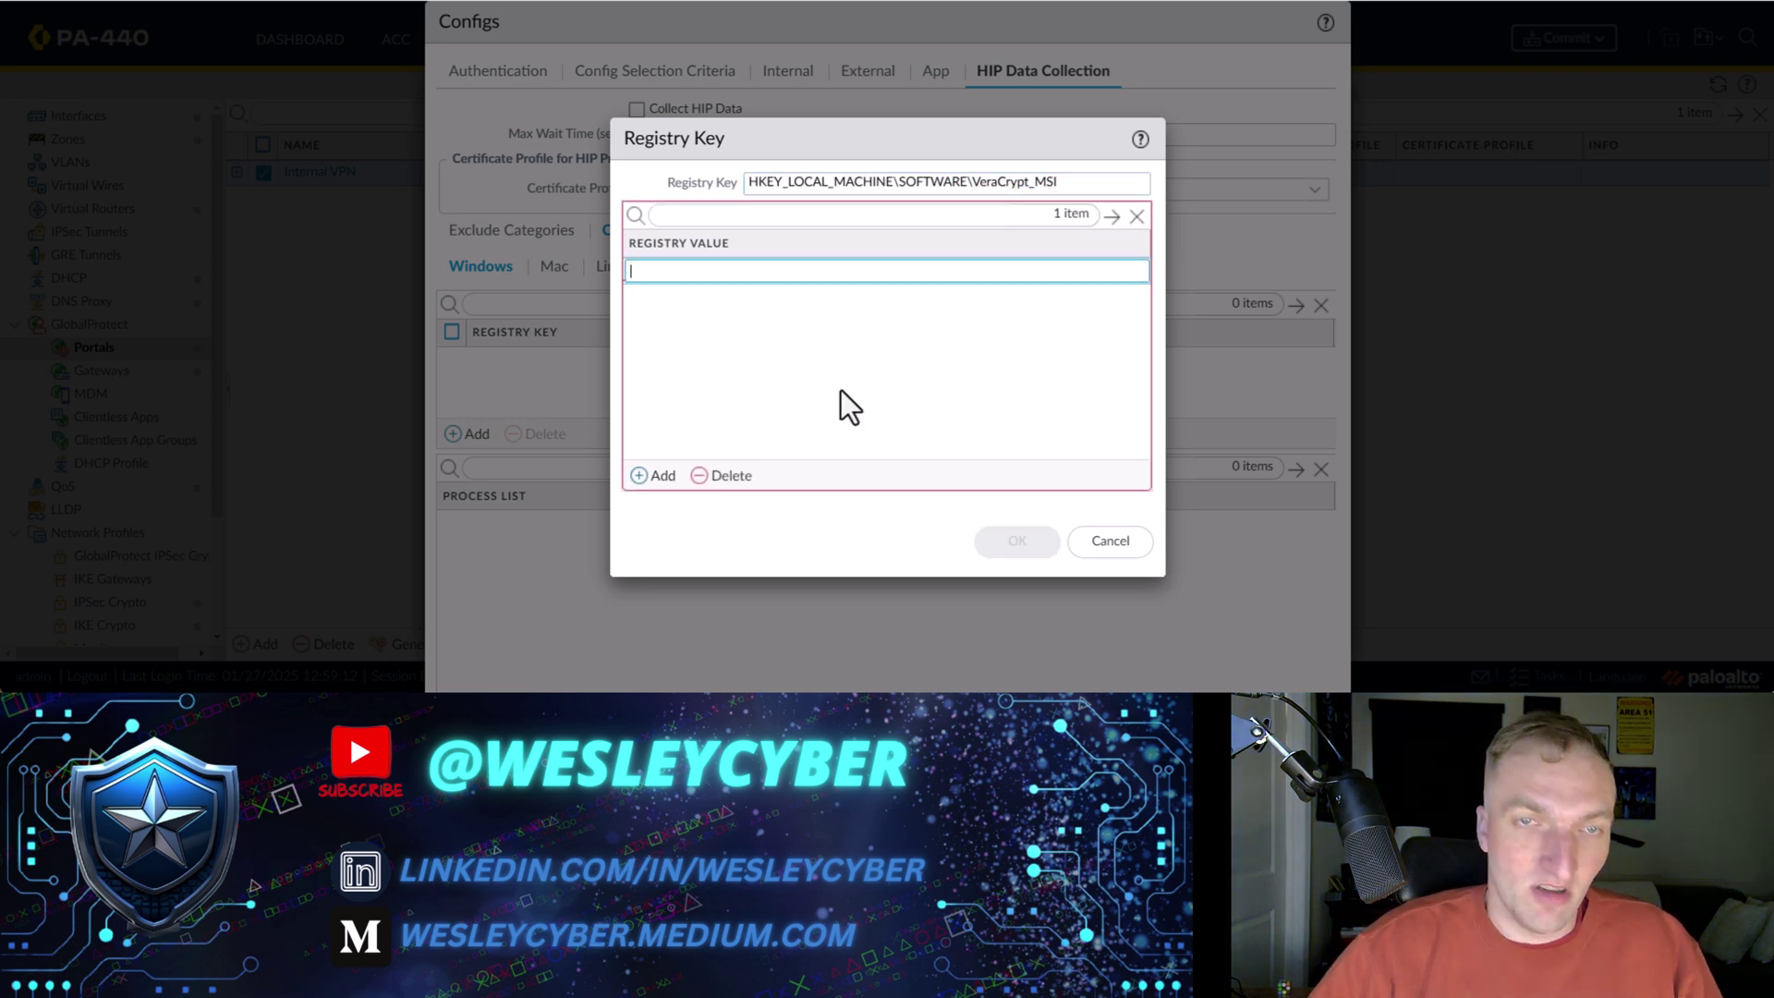
type("ProductGuid")
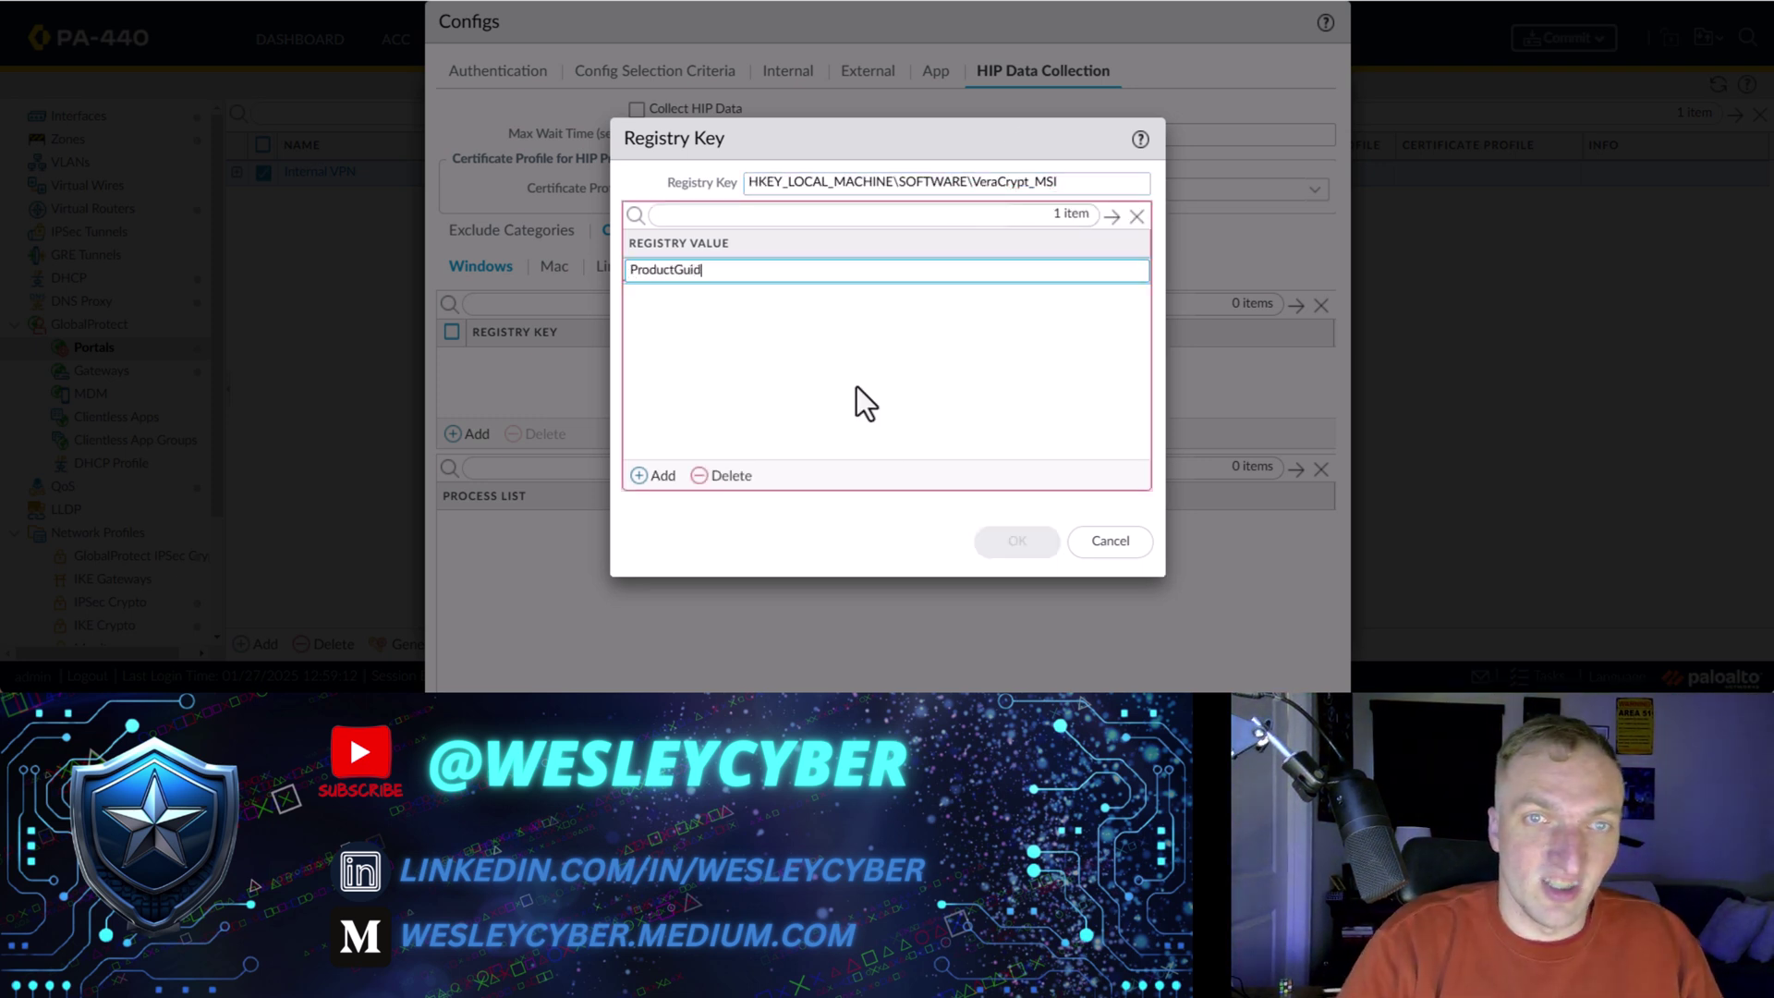
key("Return")
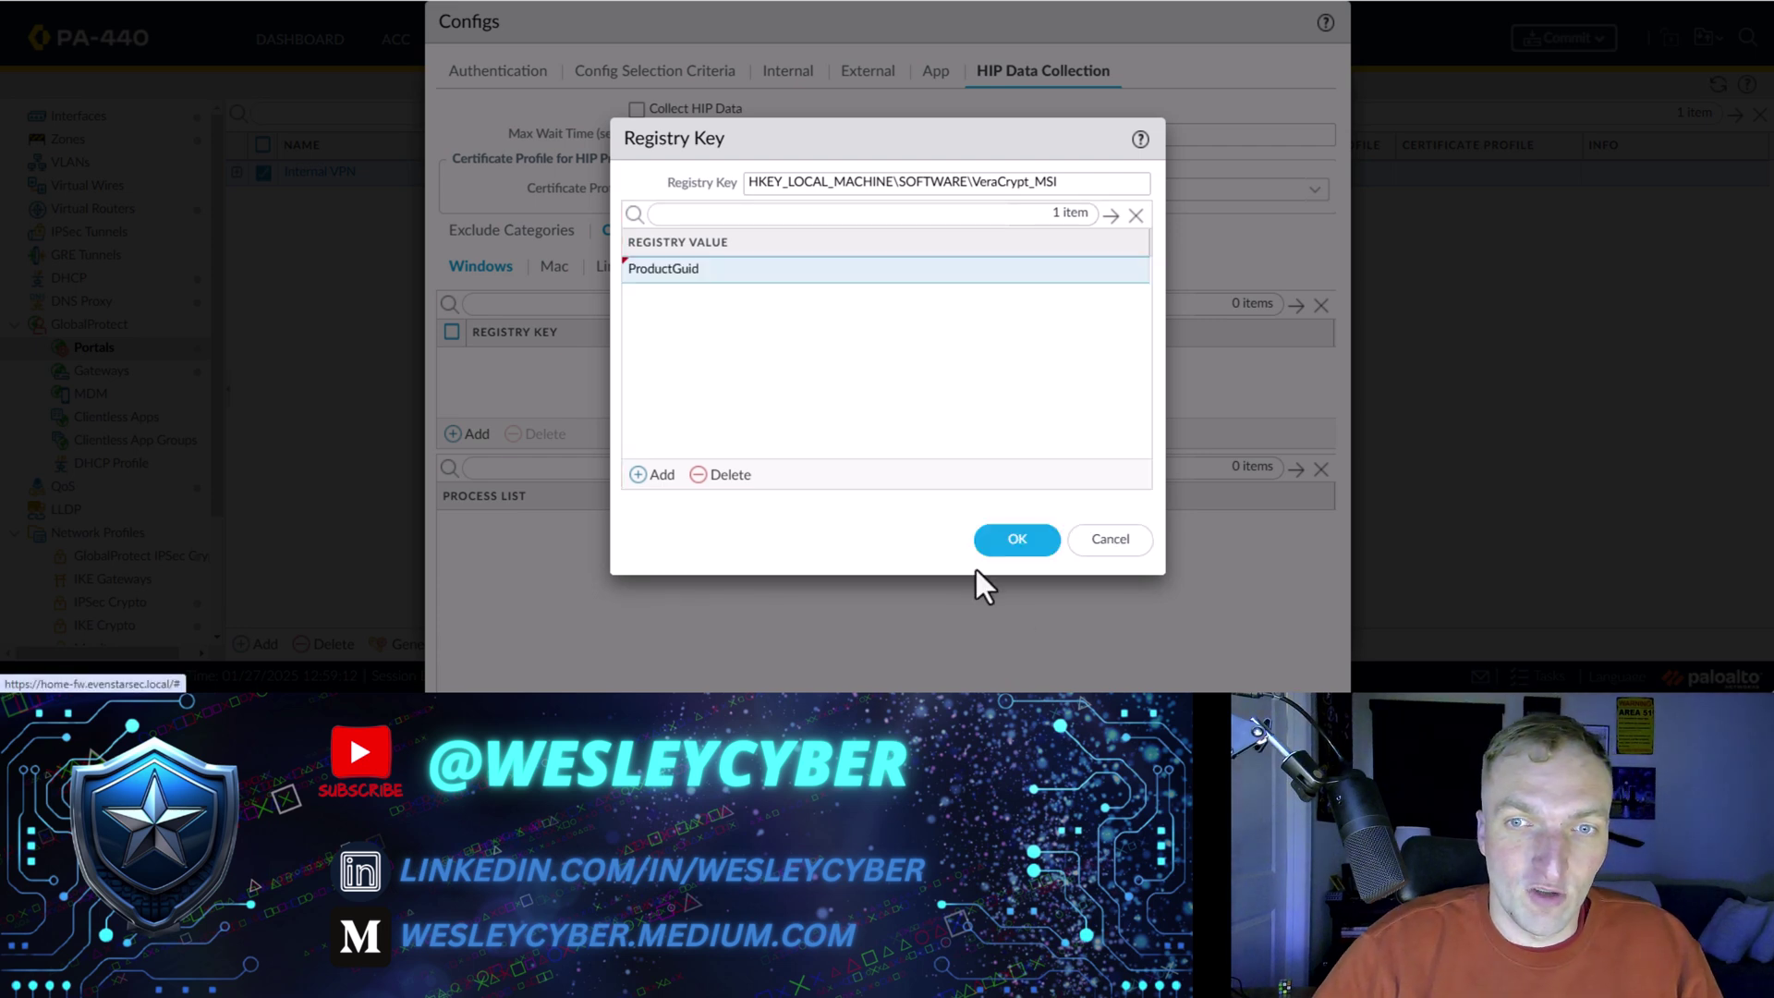
left_click(1016, 542)
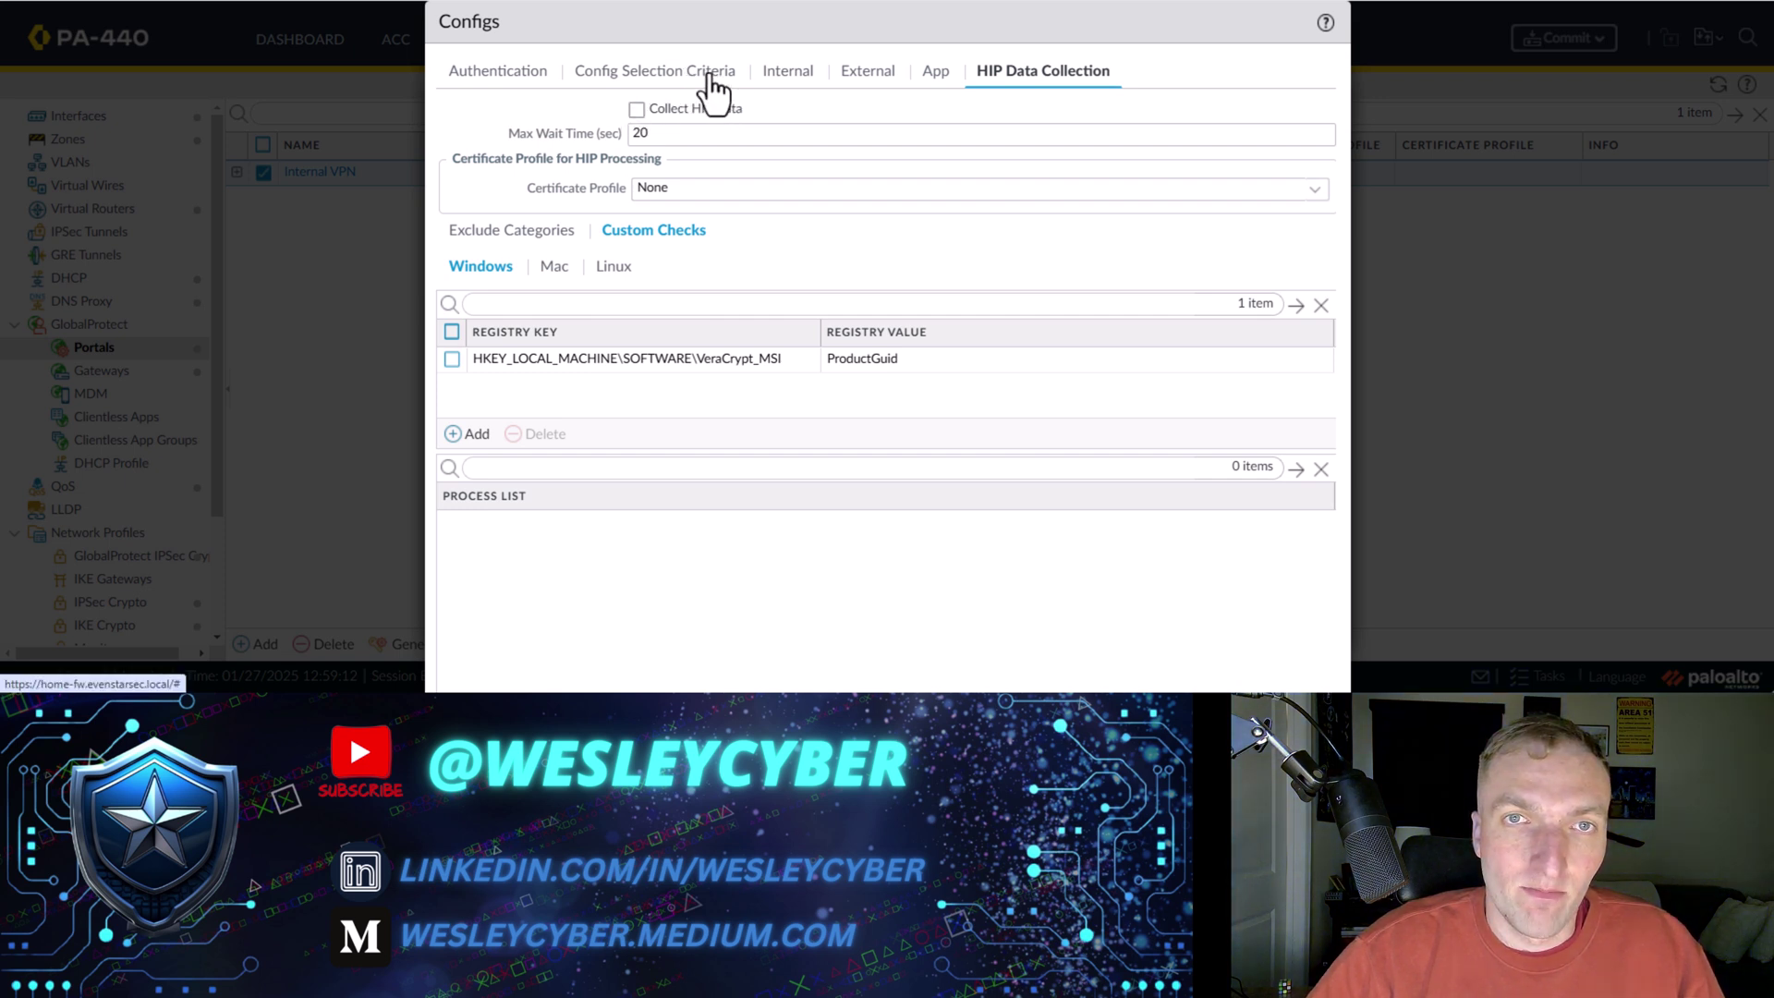
Step: Review the selection criteria and HIP collection entries, then save the agent configuration
left_click(598, 71)
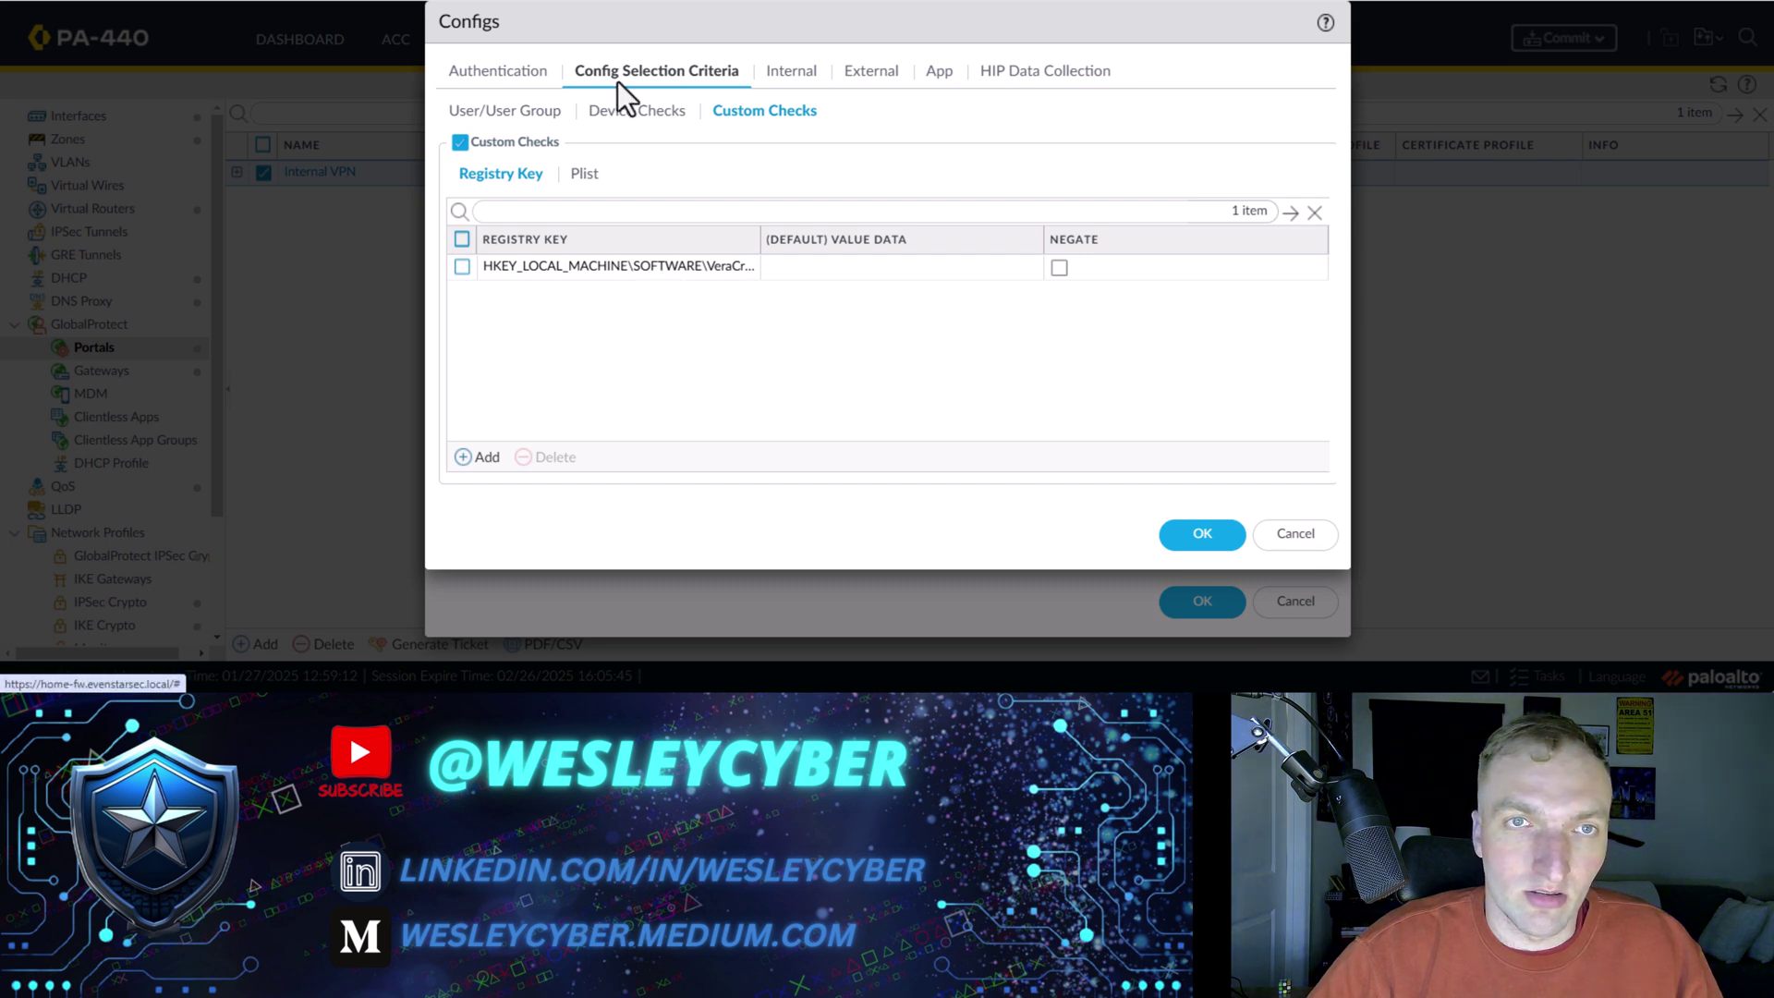
left_click(1063, 74)
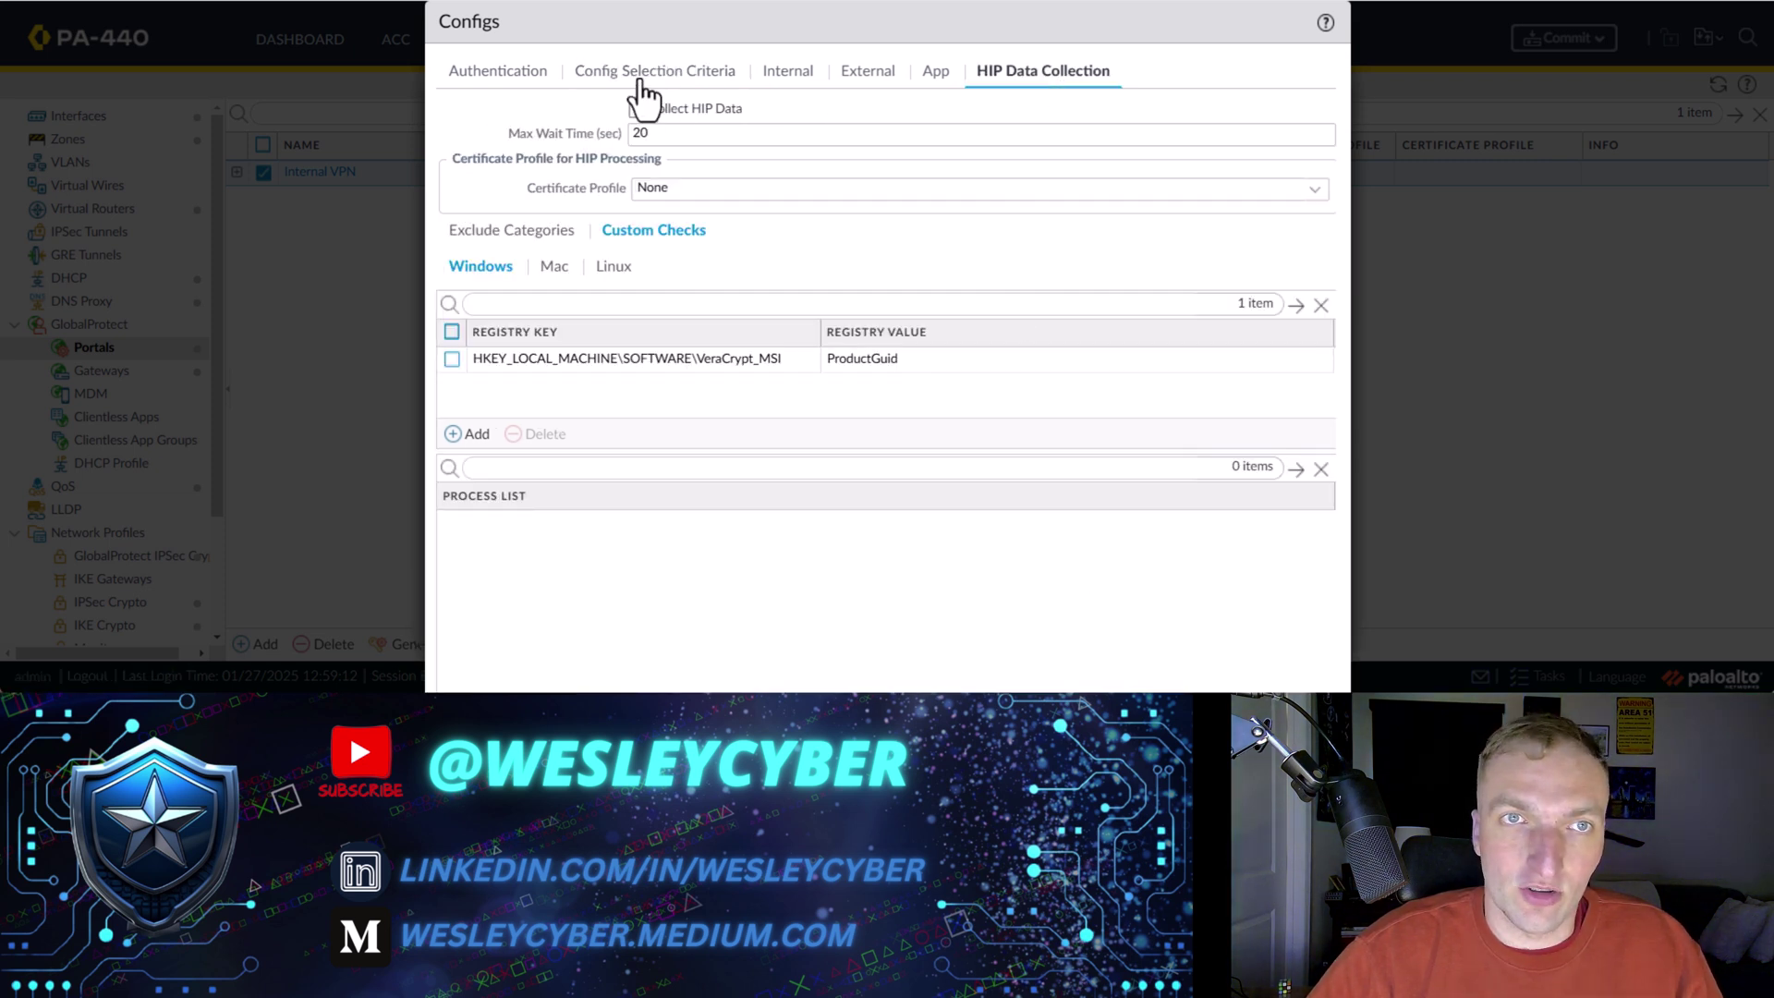
left_click(683, 70)
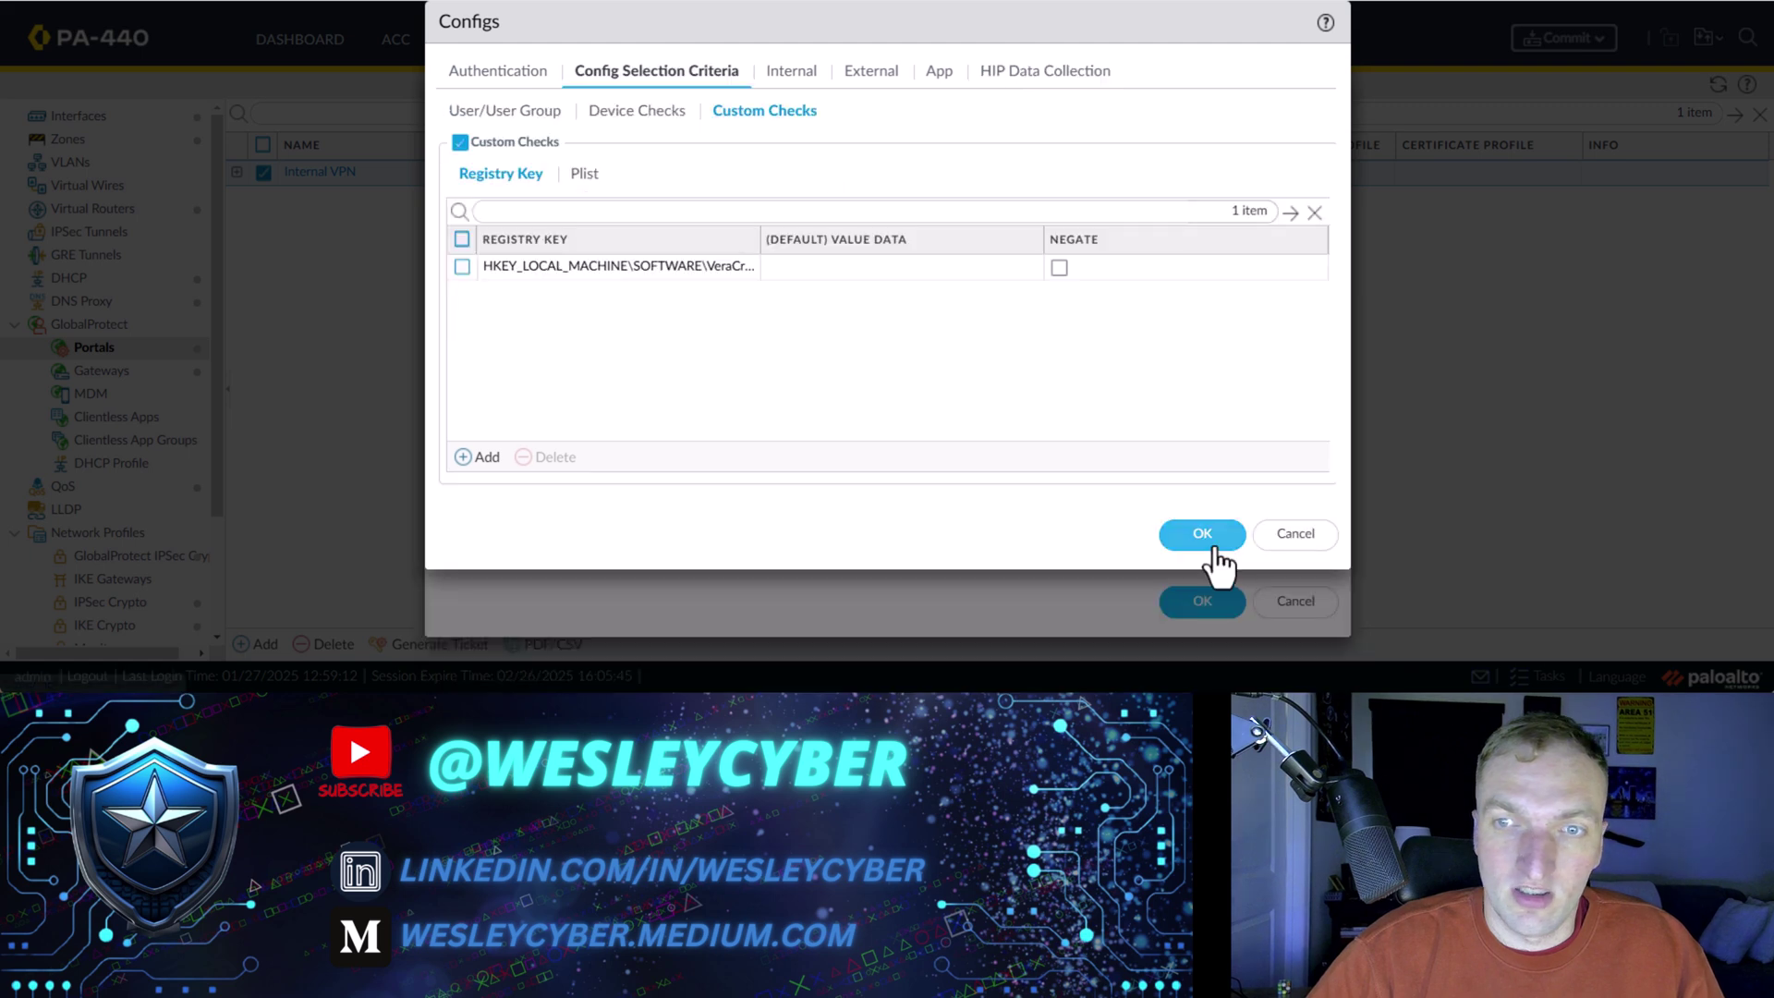
left_click(1202, 534)
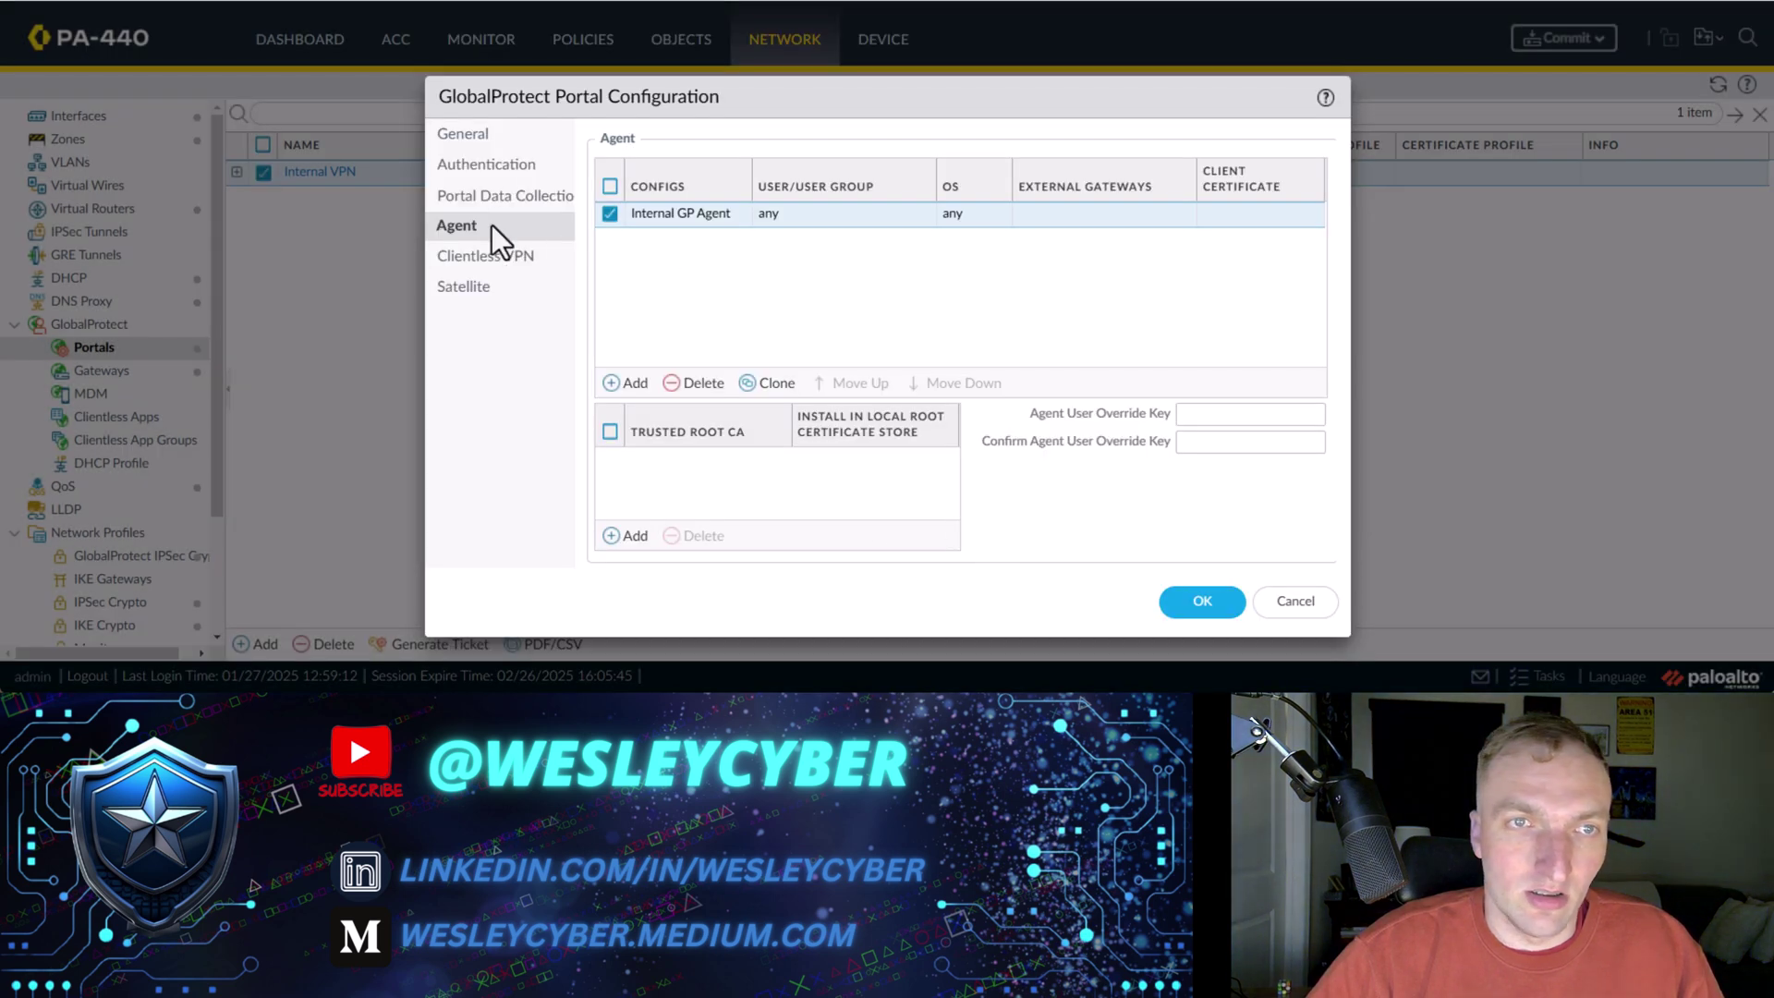
Step: Review the VeraCrypt_MSI registry entry under Portal Data Collection unchanged, then save the Internal VPN portal
left_click(505, 195)
left_click(750, 334)
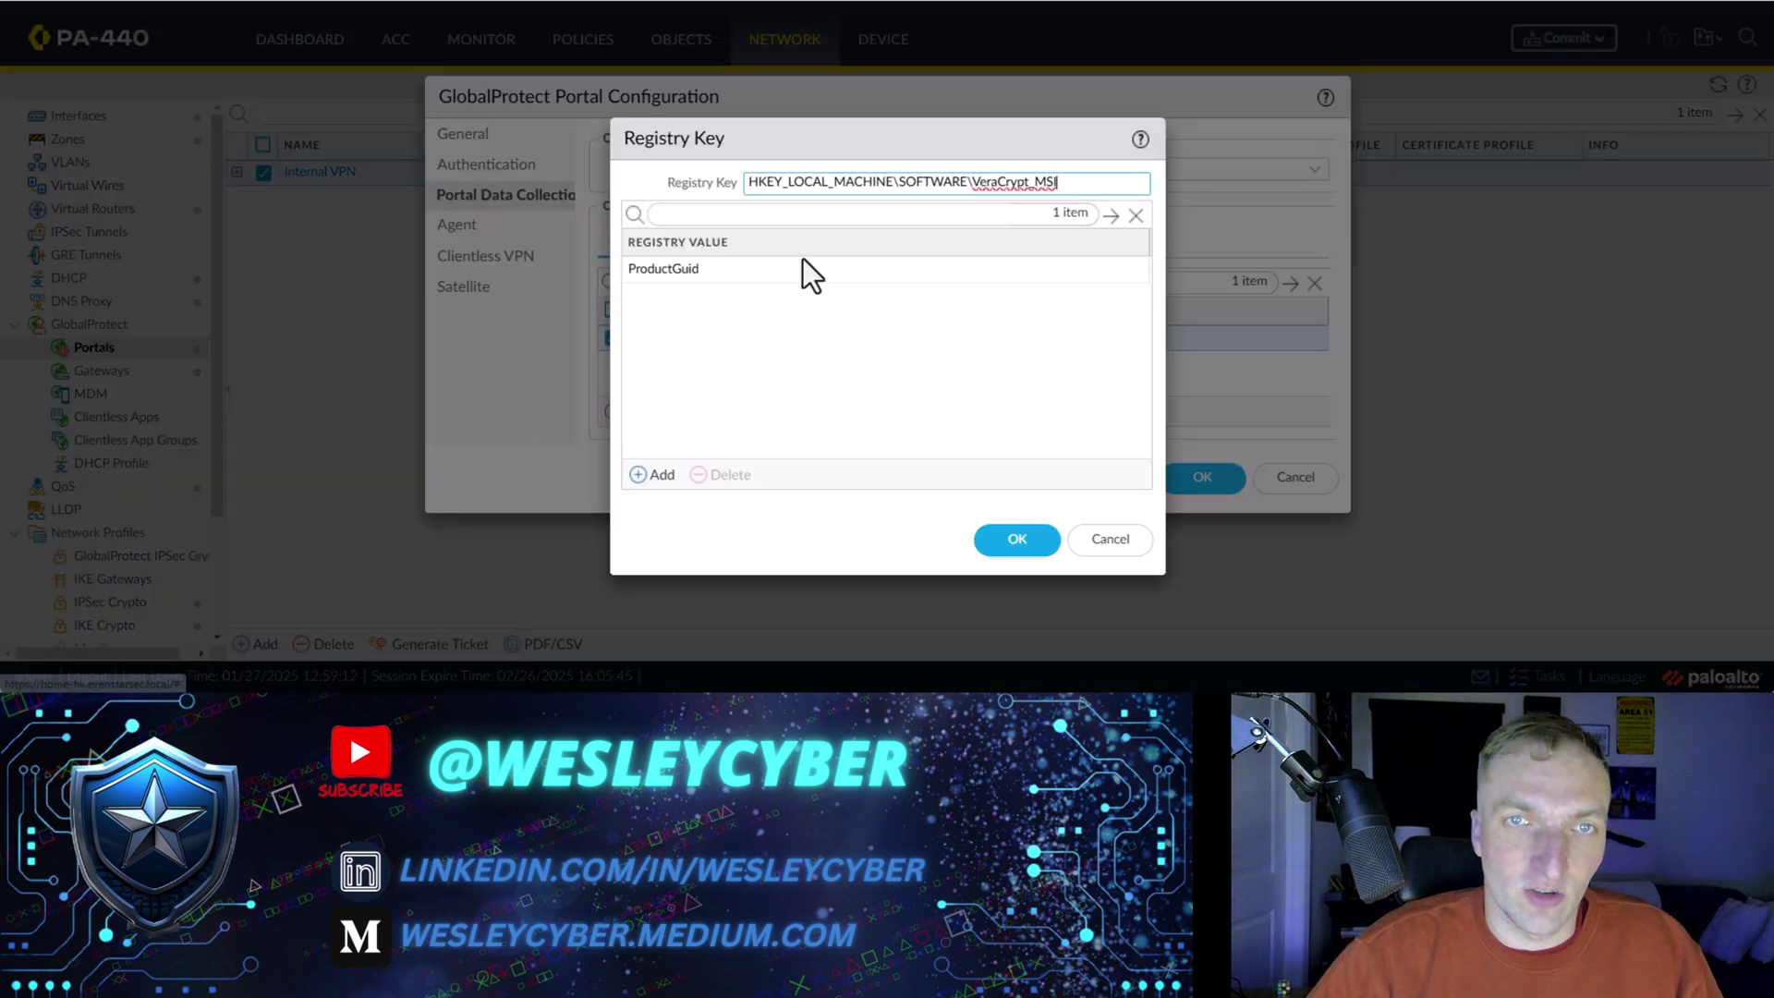
left_click(1110, 539)
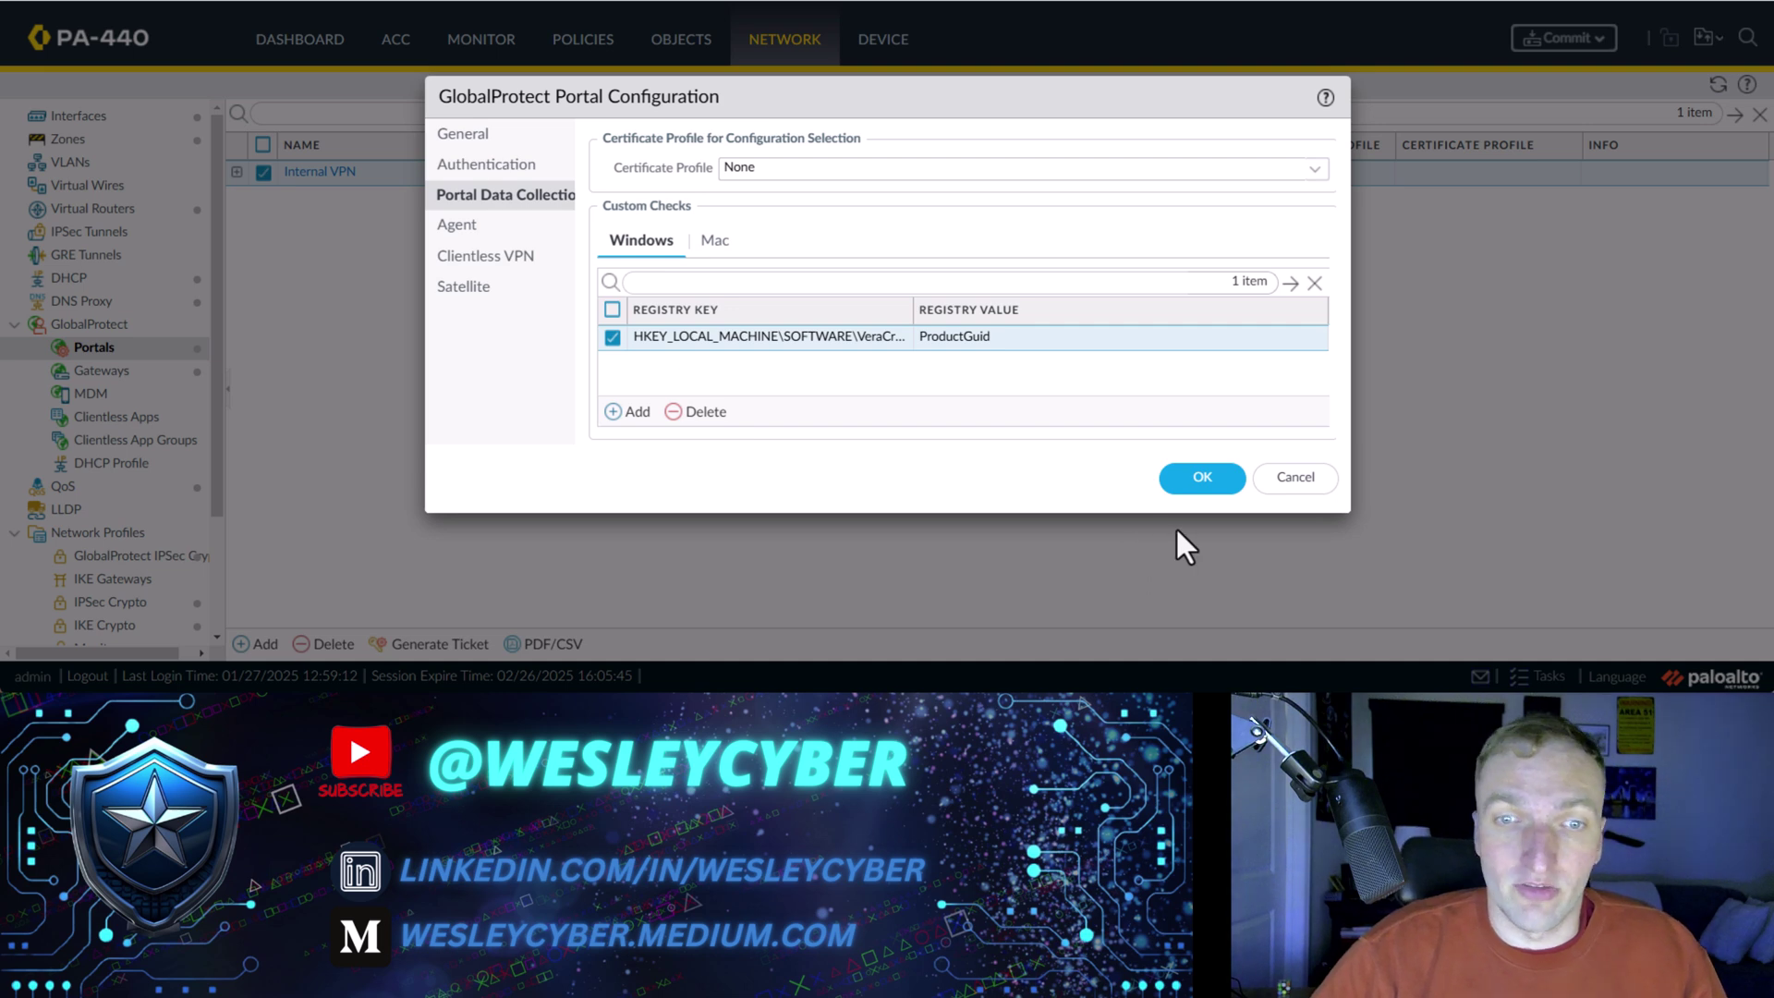
left_click(1202, 483)
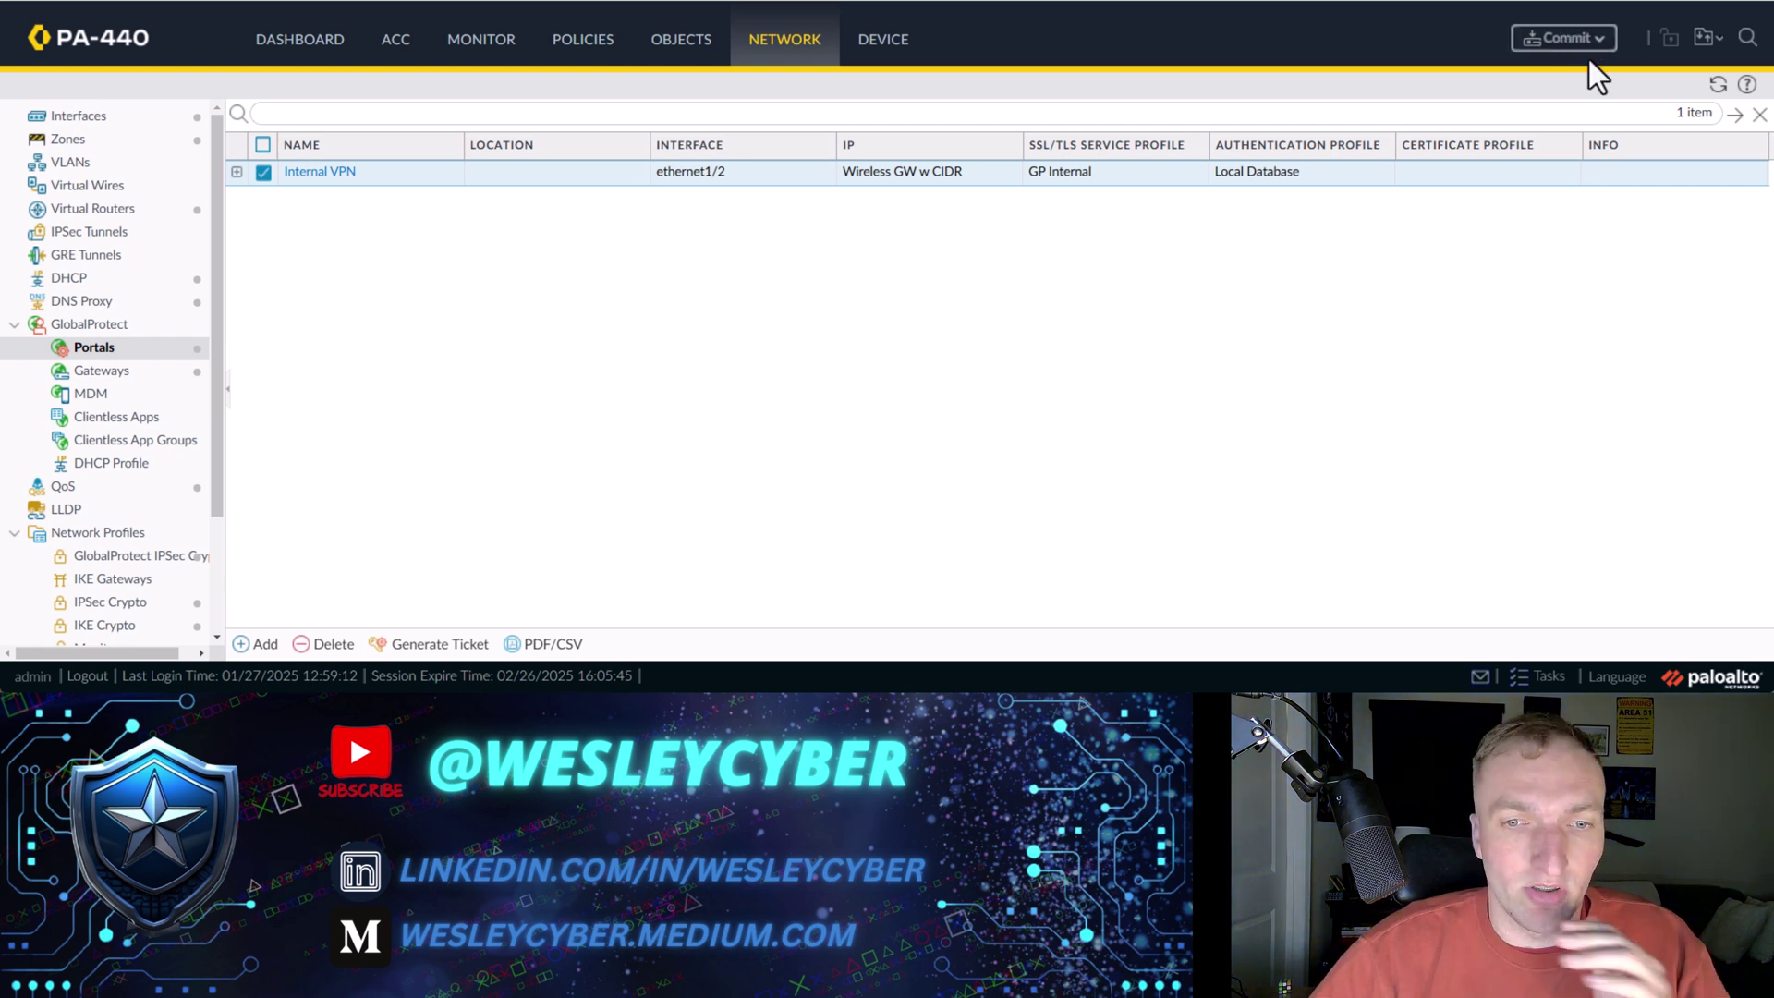
Step: Commit all pending changes to the firewall and close the successful commit report
left_click(1571, 42)
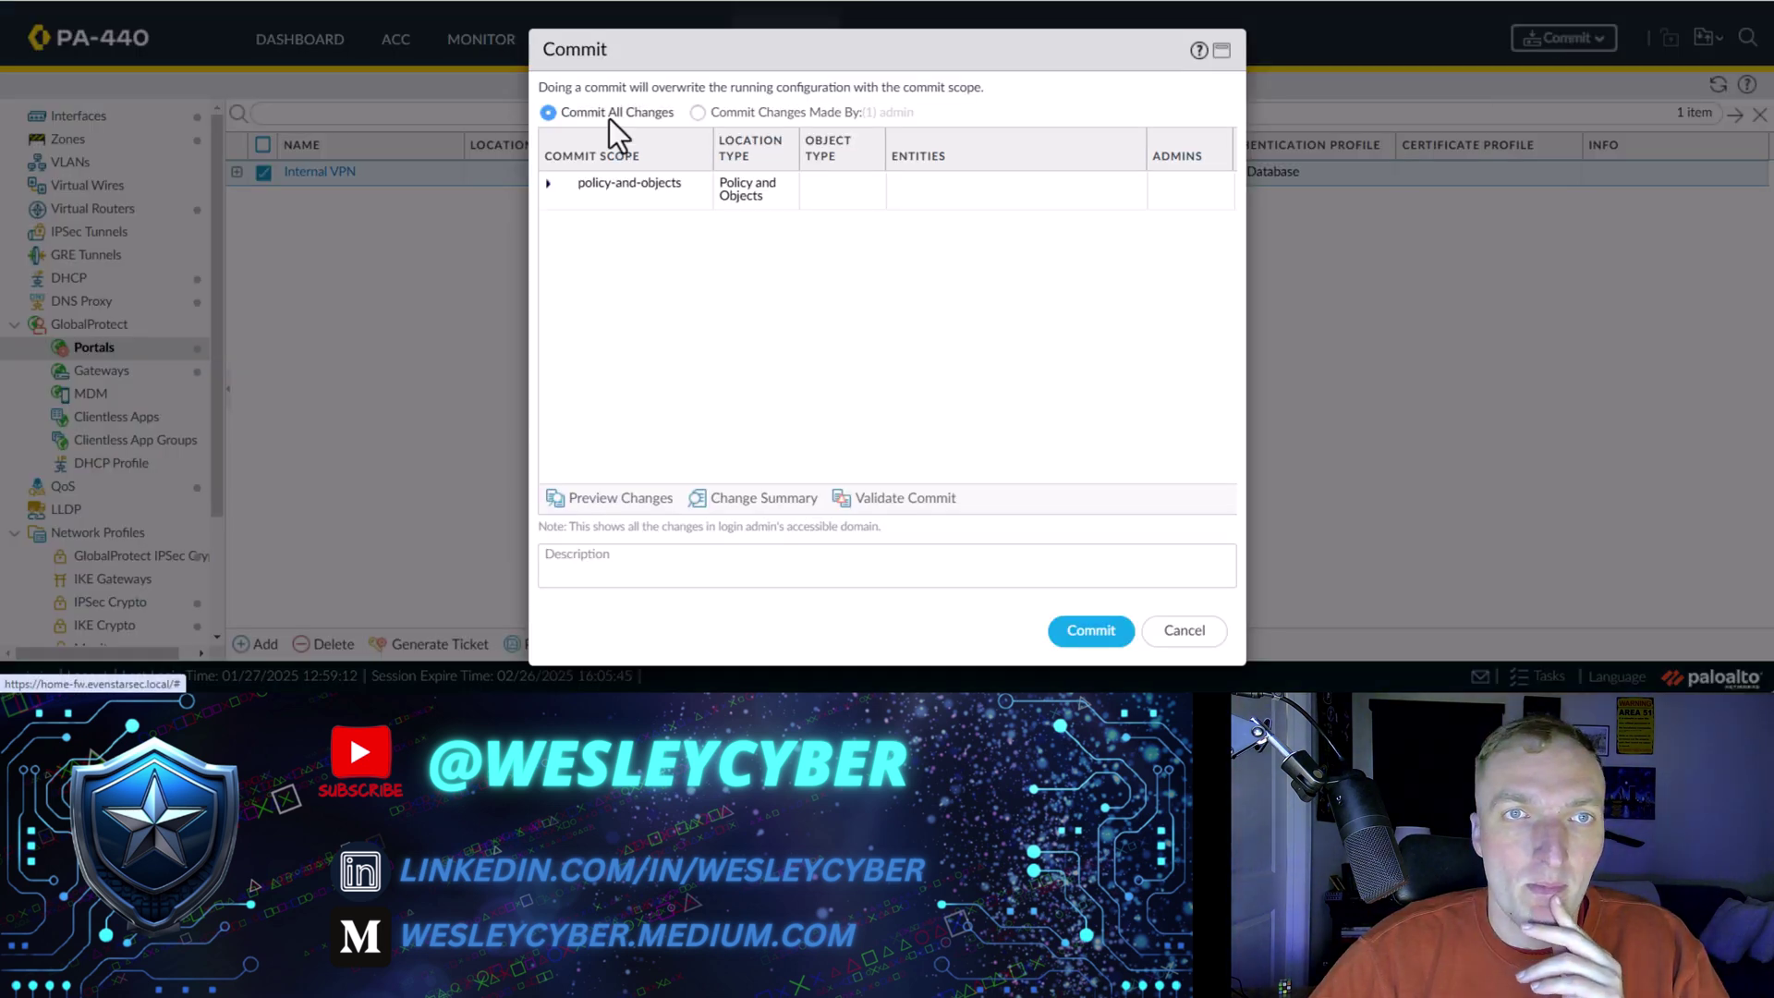
left_click(1080, 637)
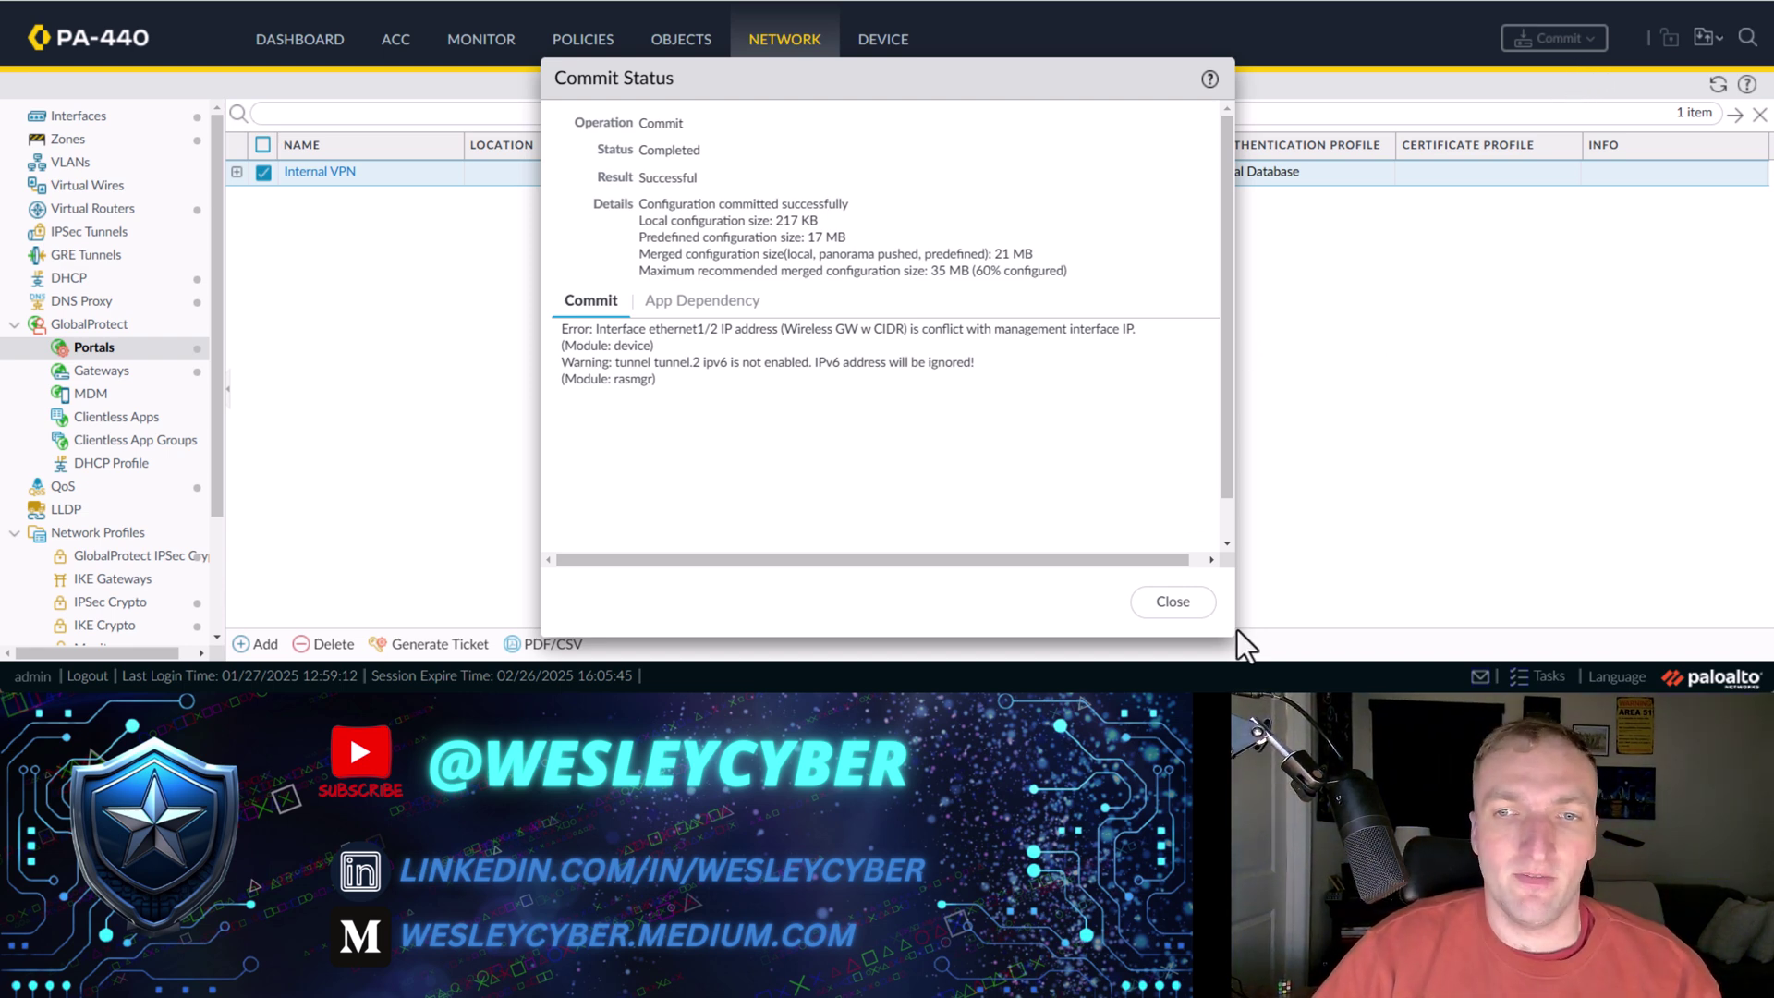
left_click(1178, 612)
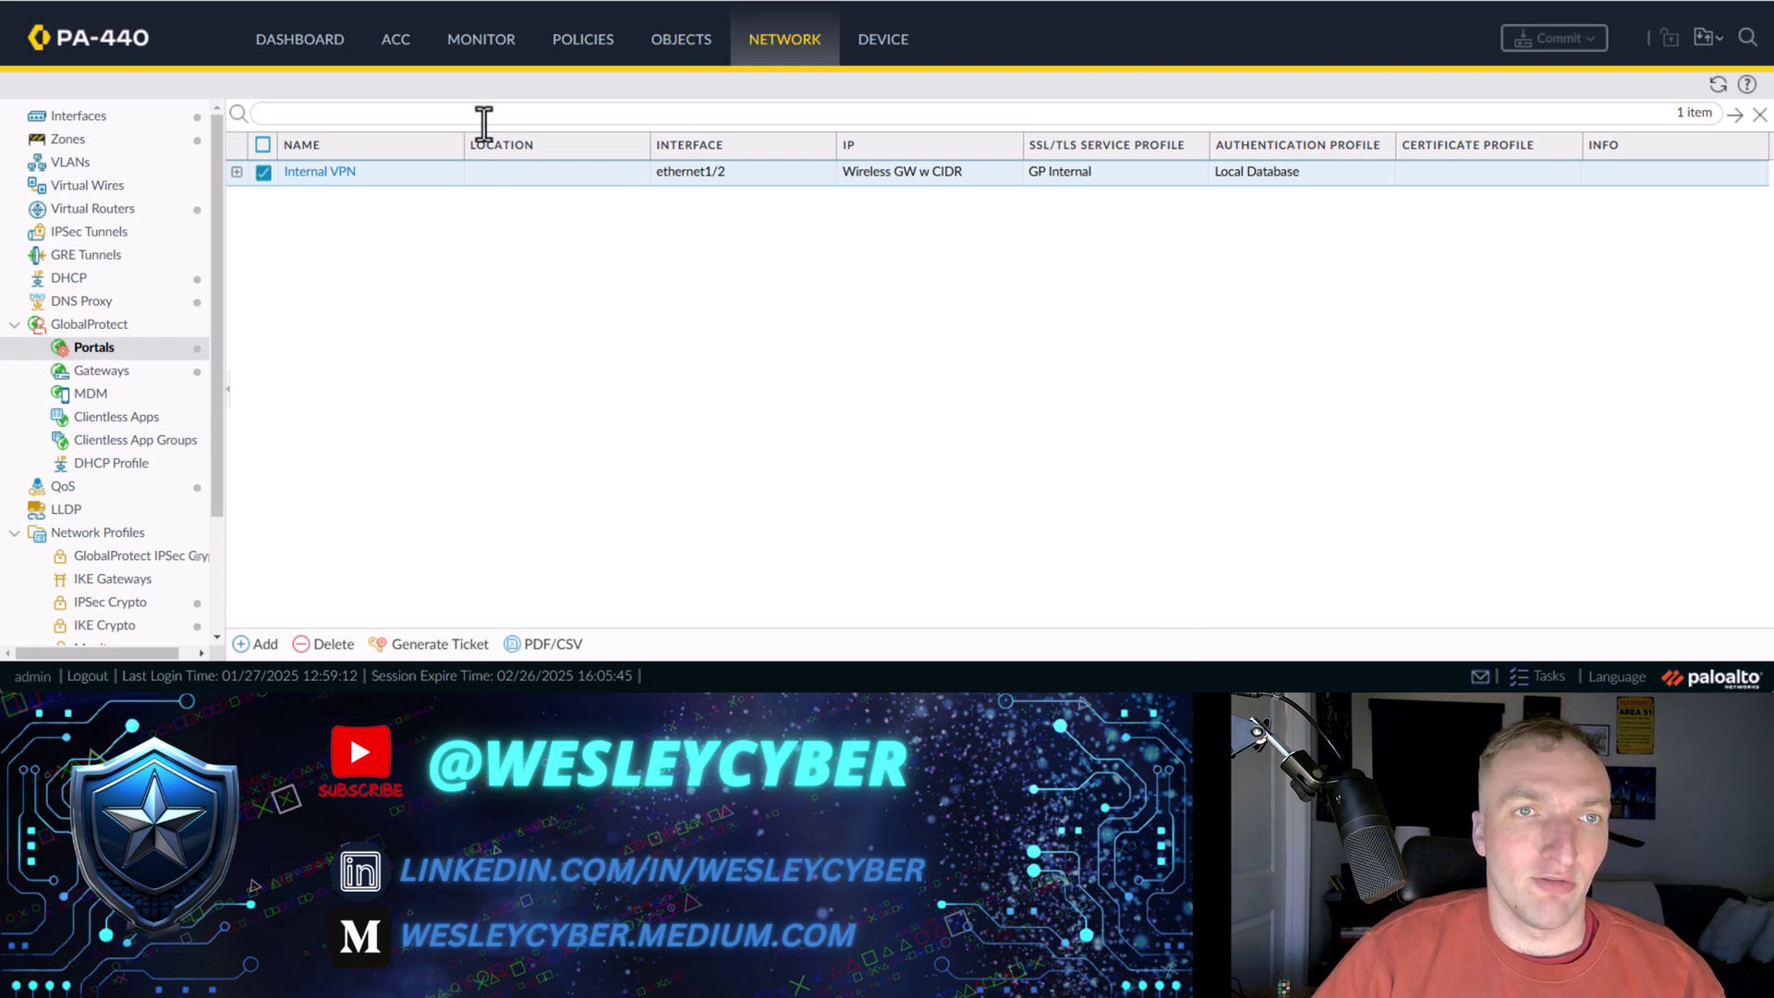
Step: Open the HIP Match log, refresh the GlobalProtect client connection, and reload the log entries
left_click(475, 46)
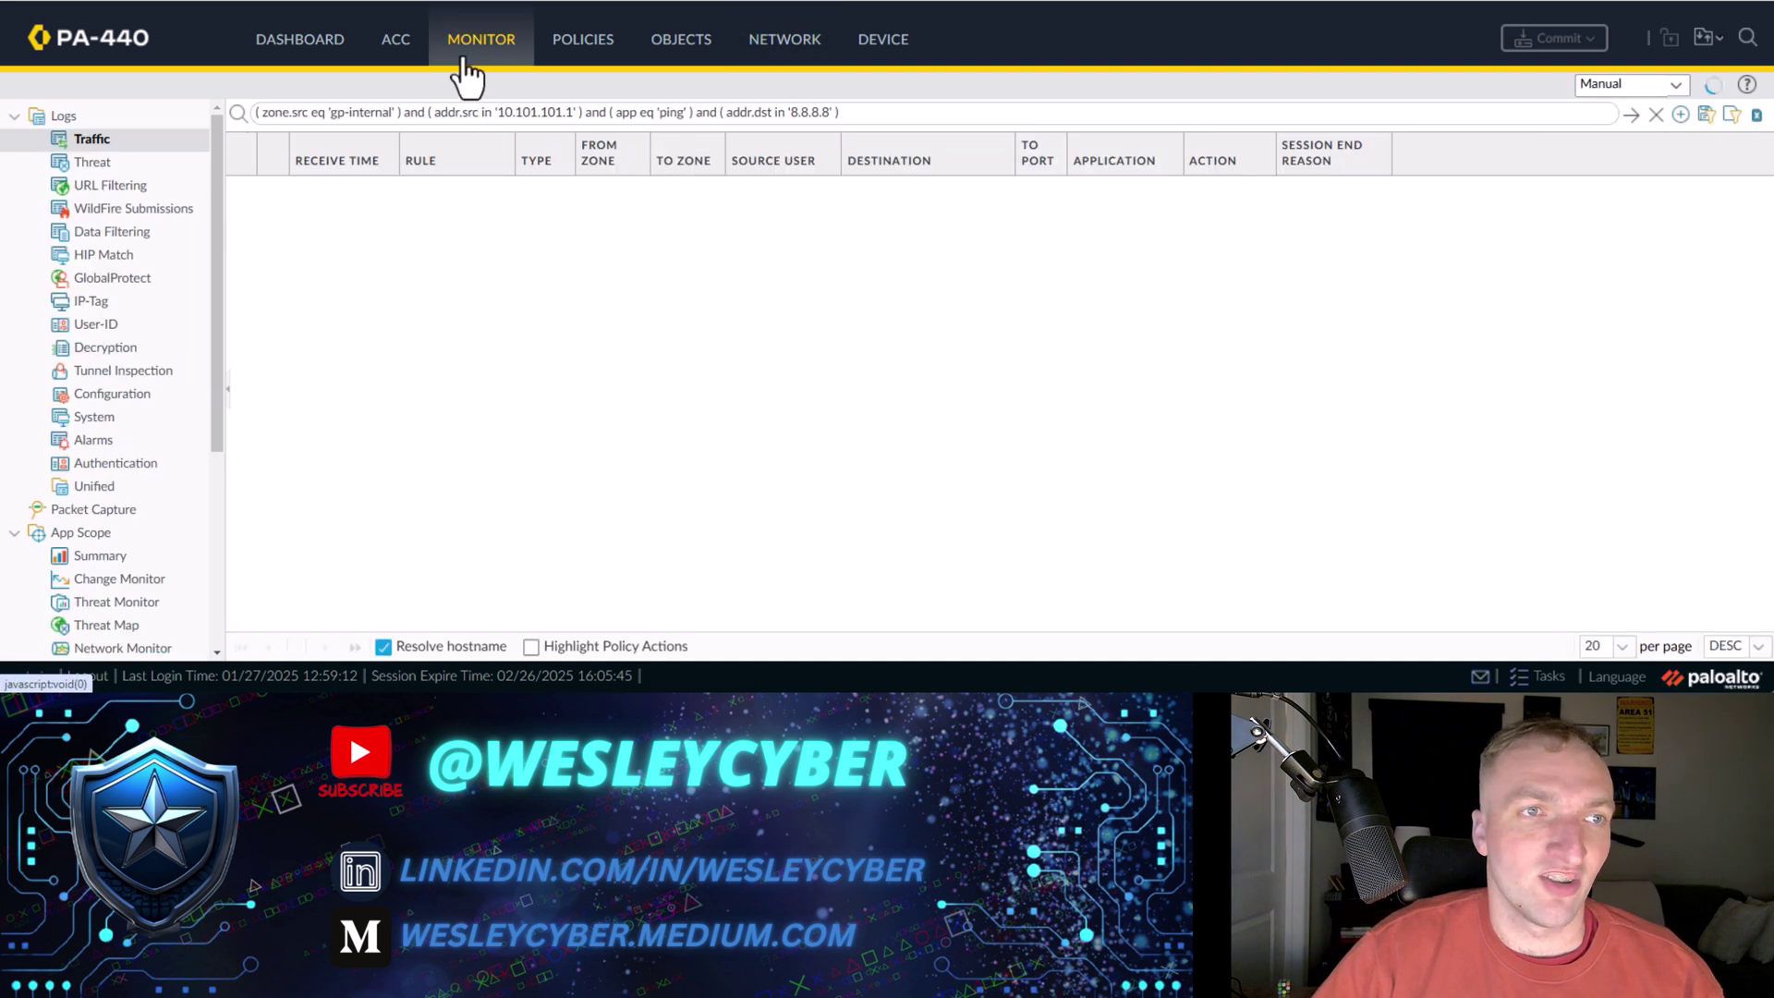
left_click(148, 259)
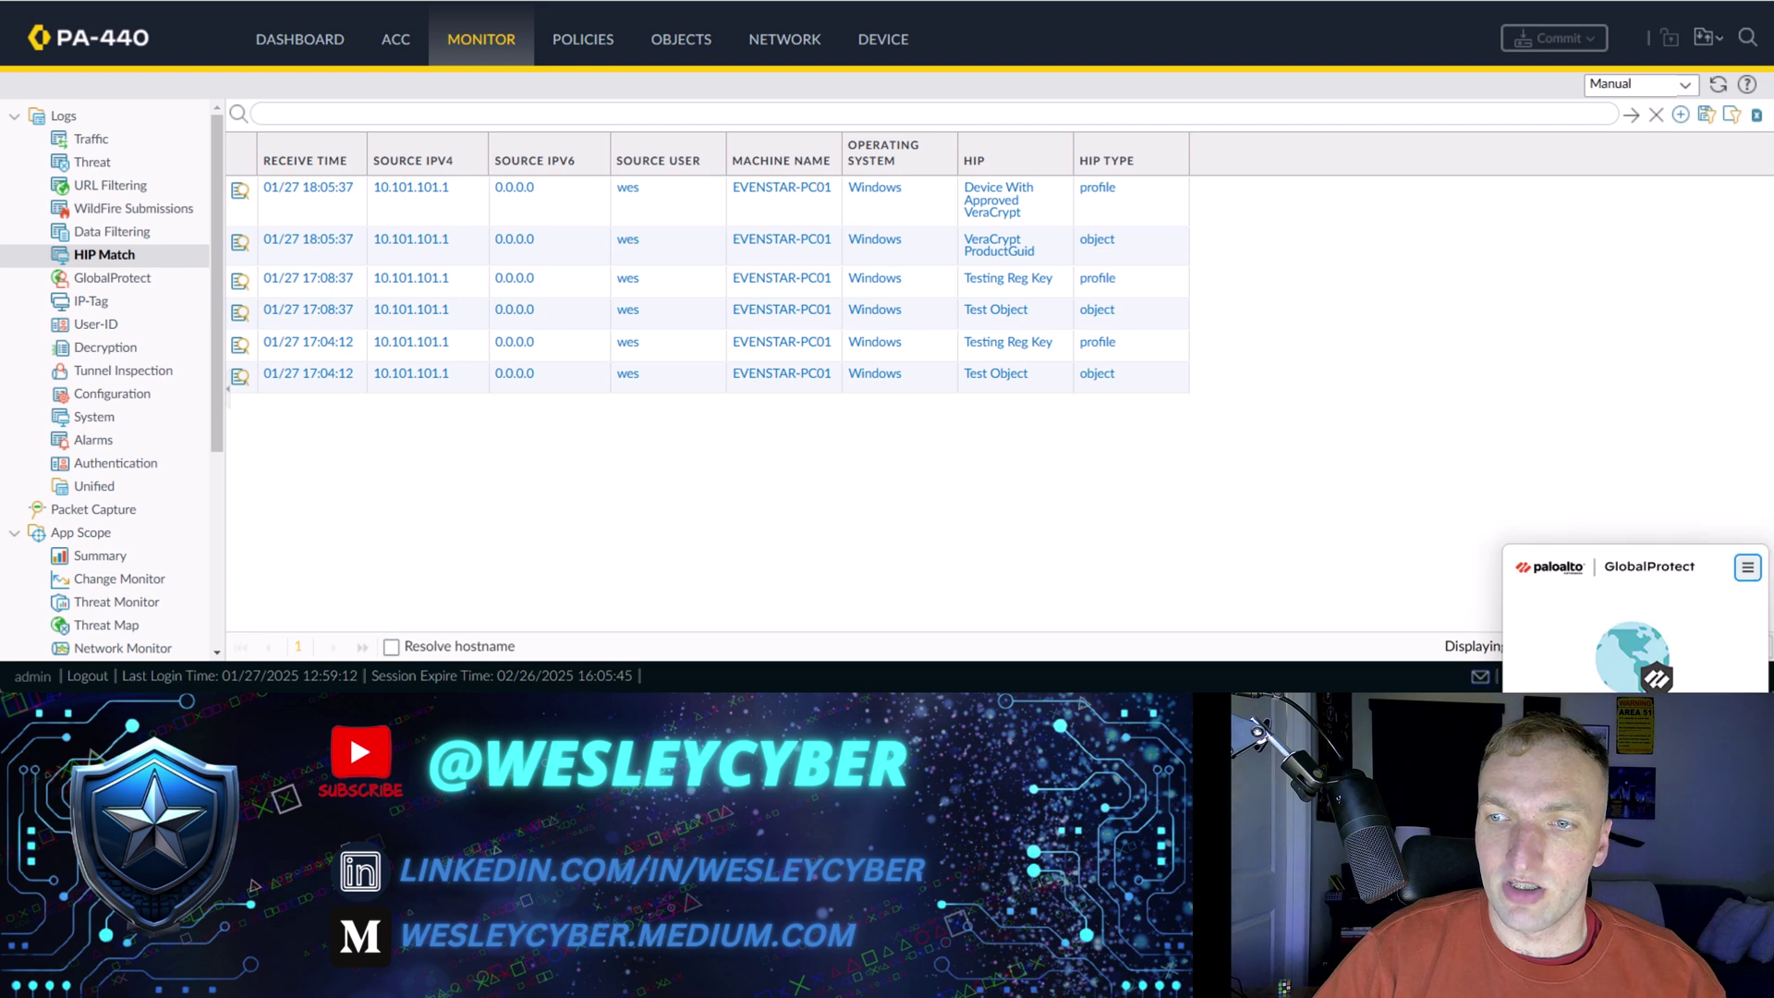
left_click(1747, 567)
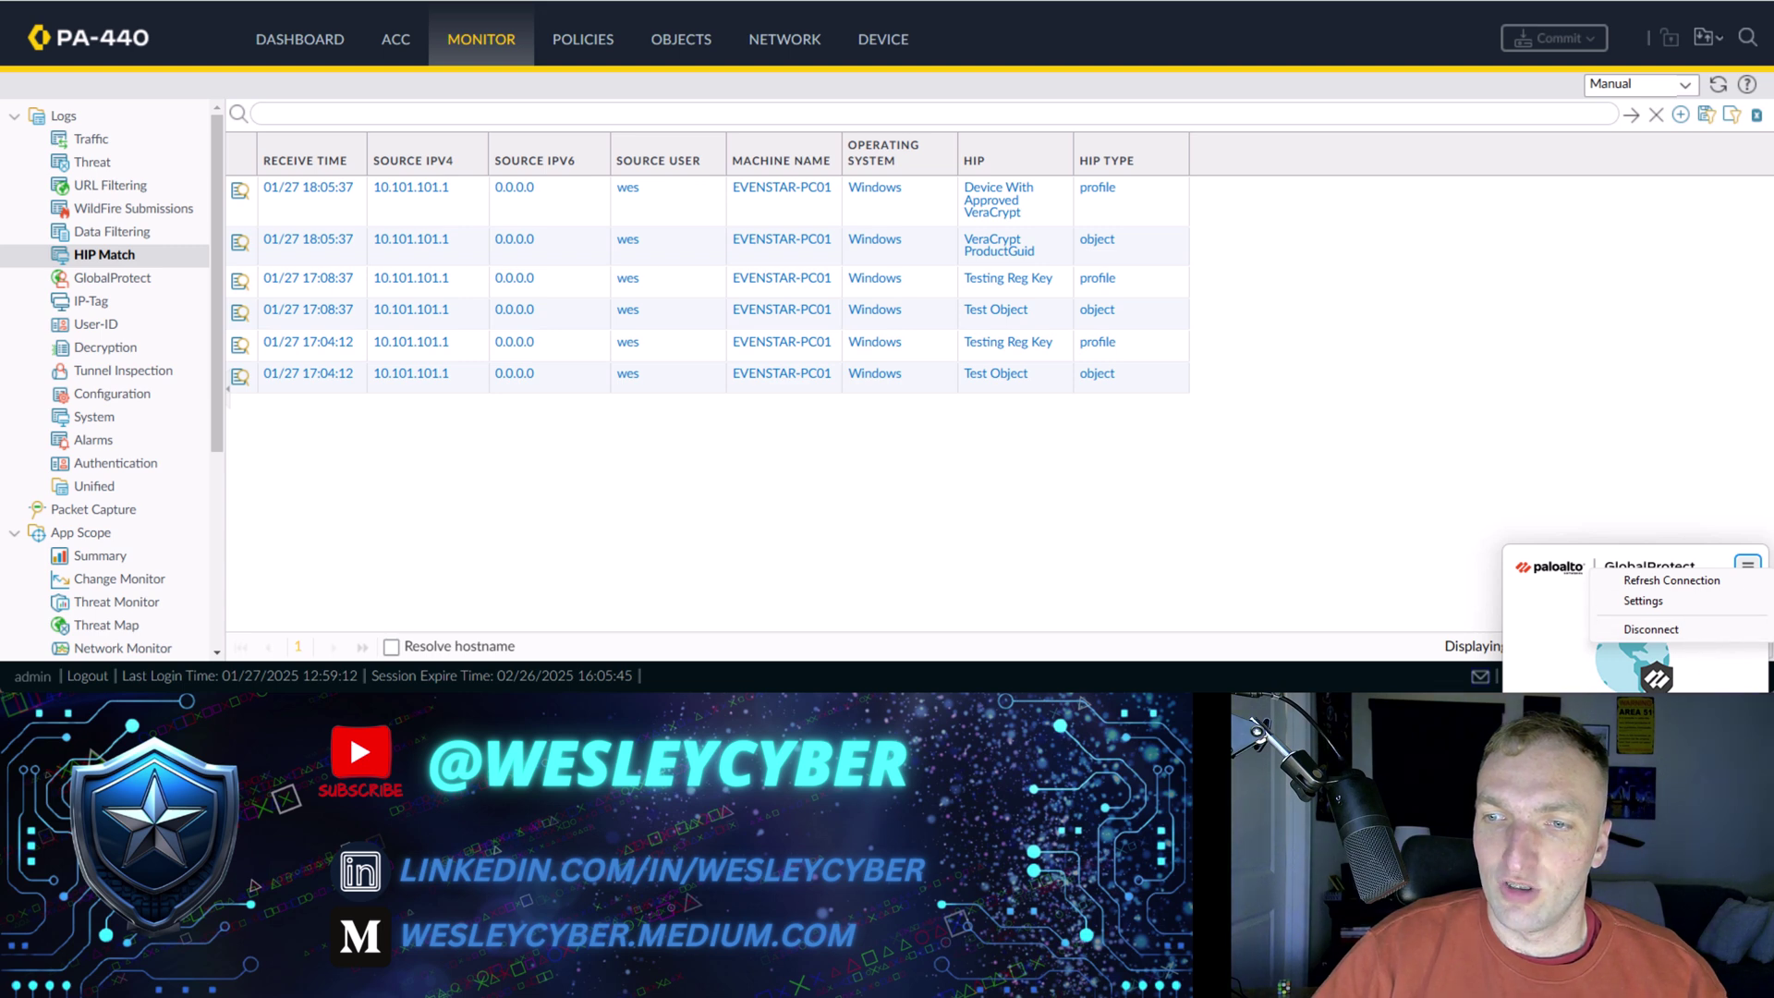
left_click(1748, 567)
left_click(1748, 567)
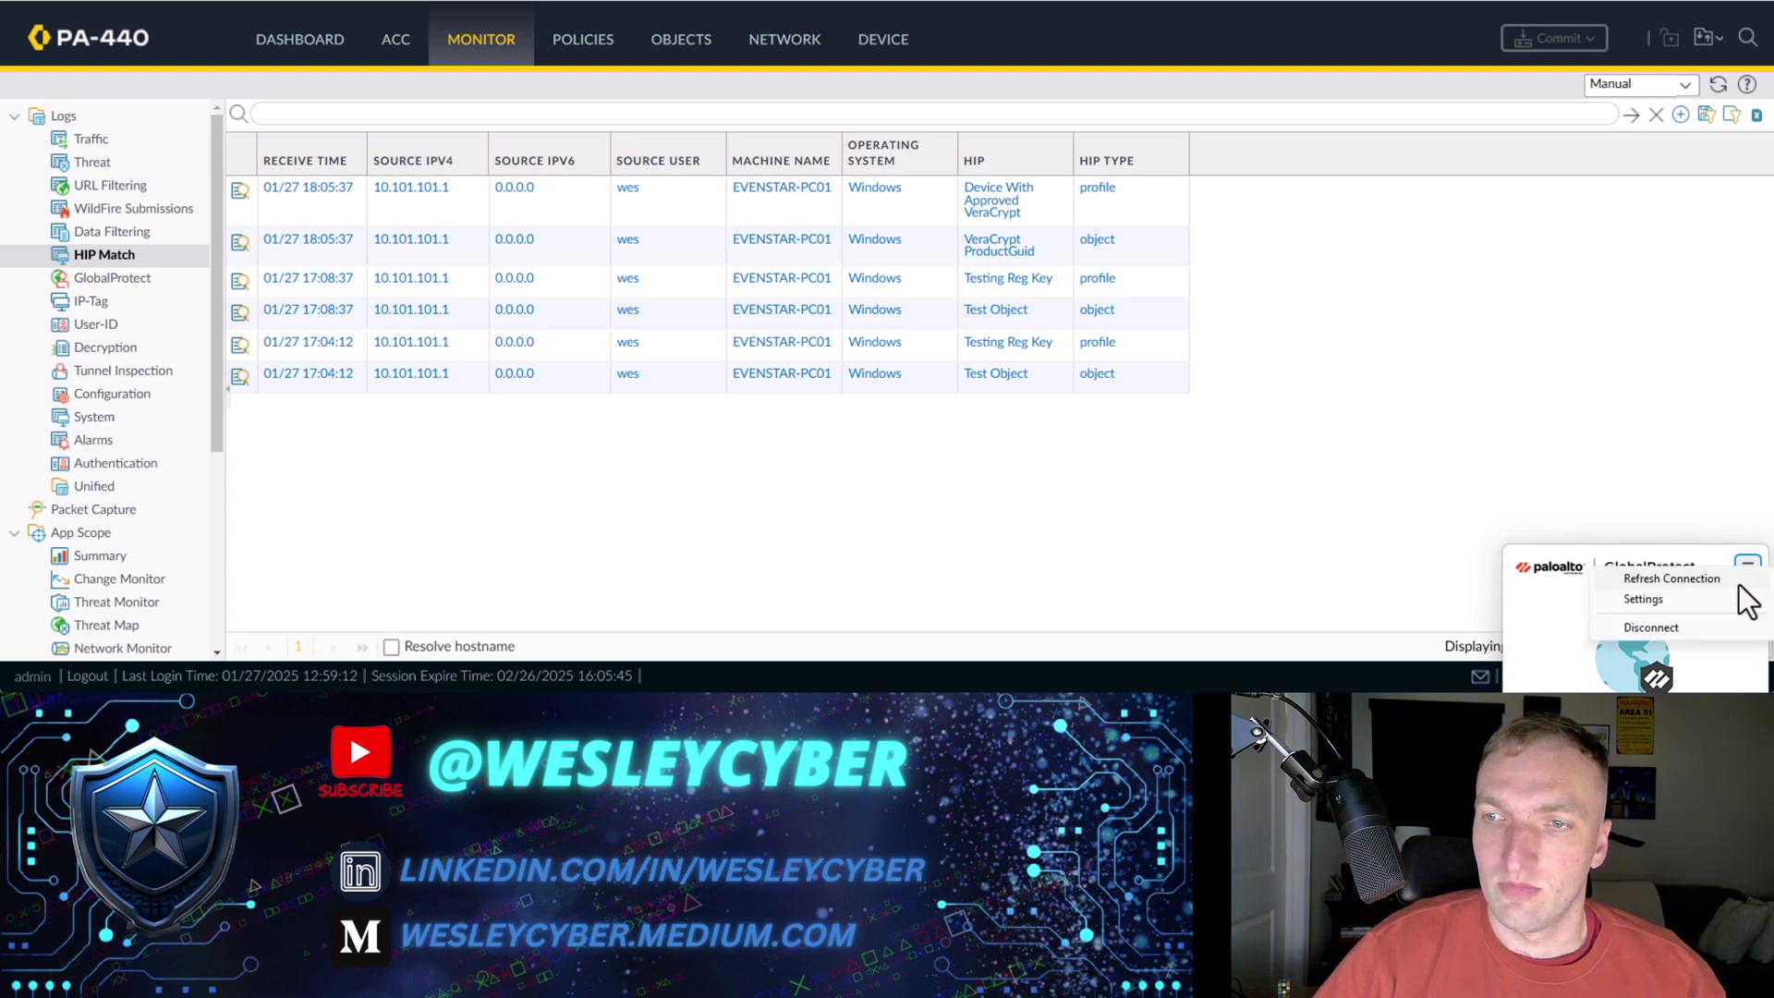
left_click(1727, 580)
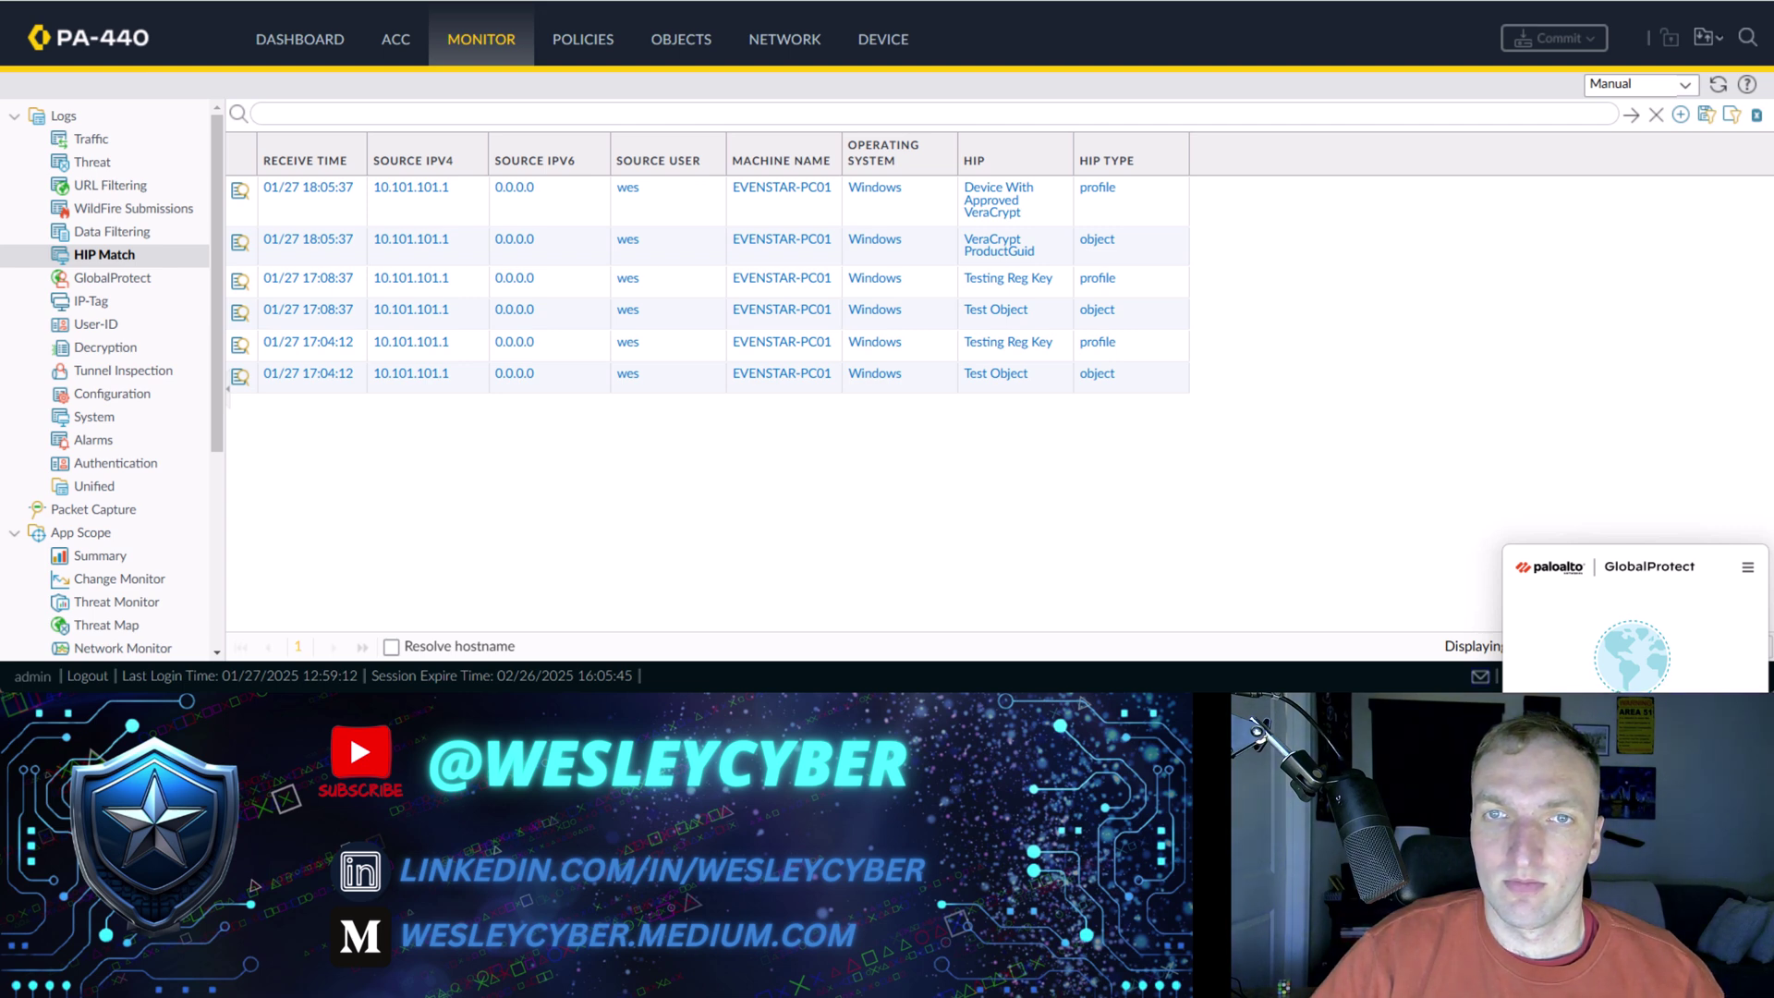
left_click(1717, 85)
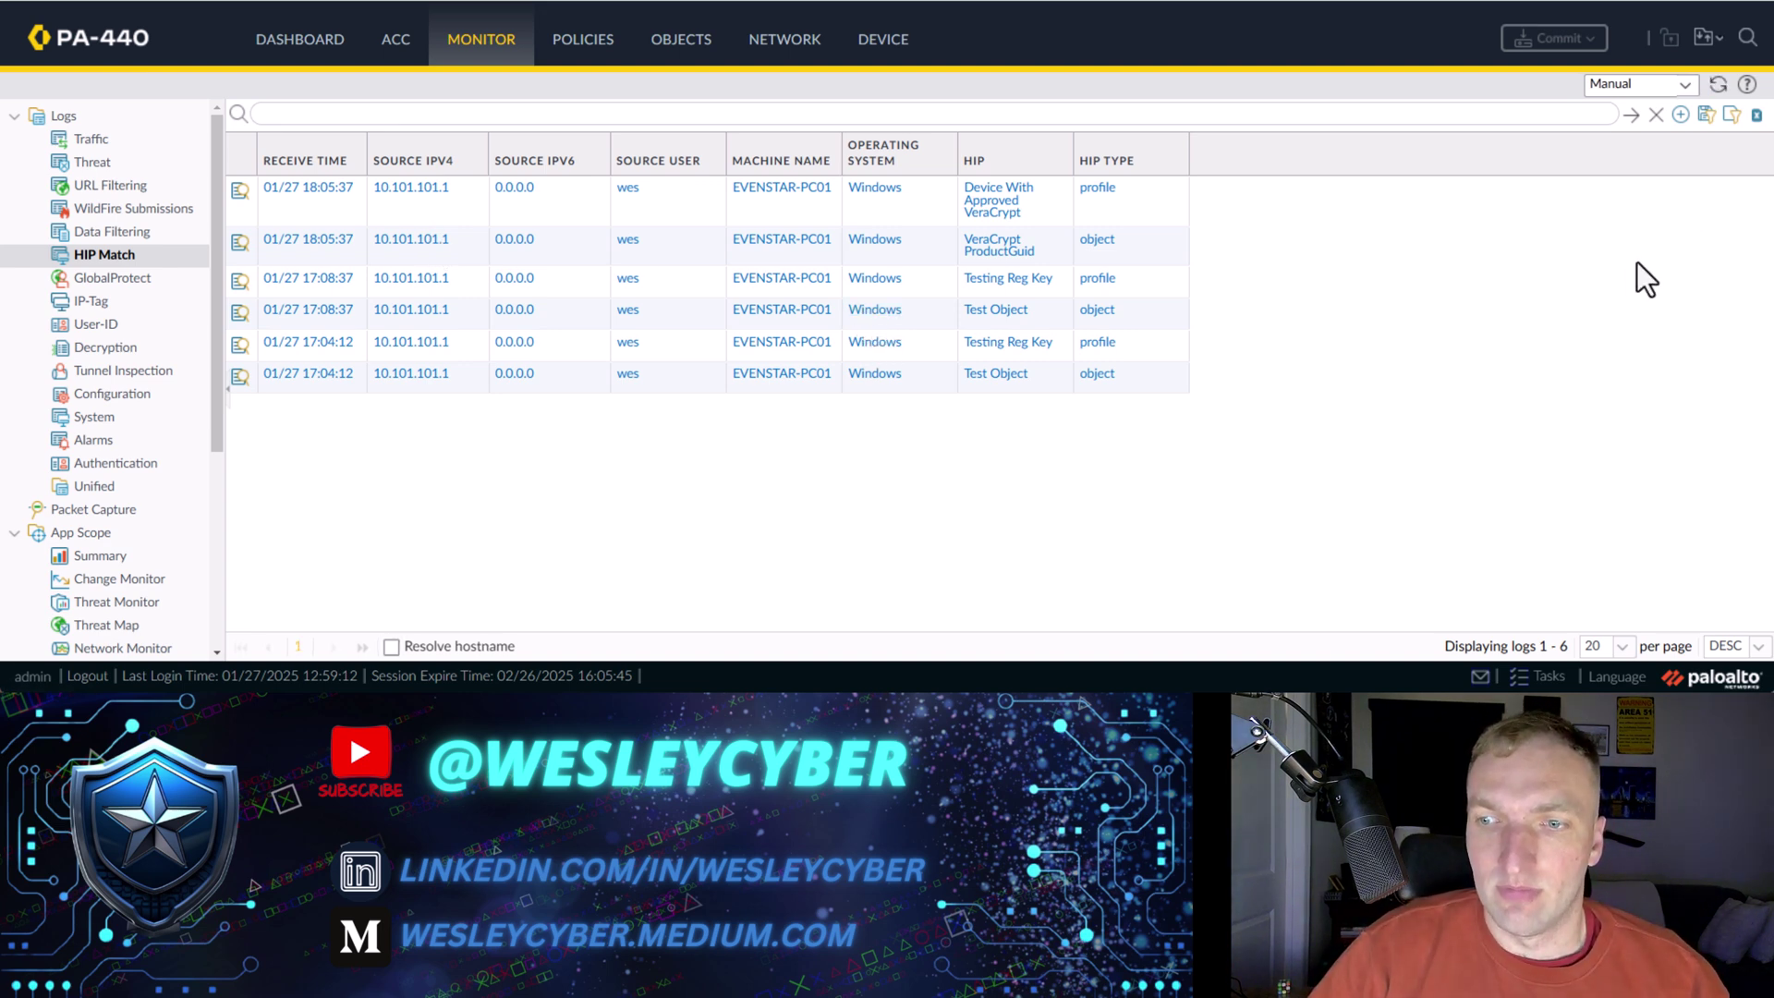
left_click(1721, 85)
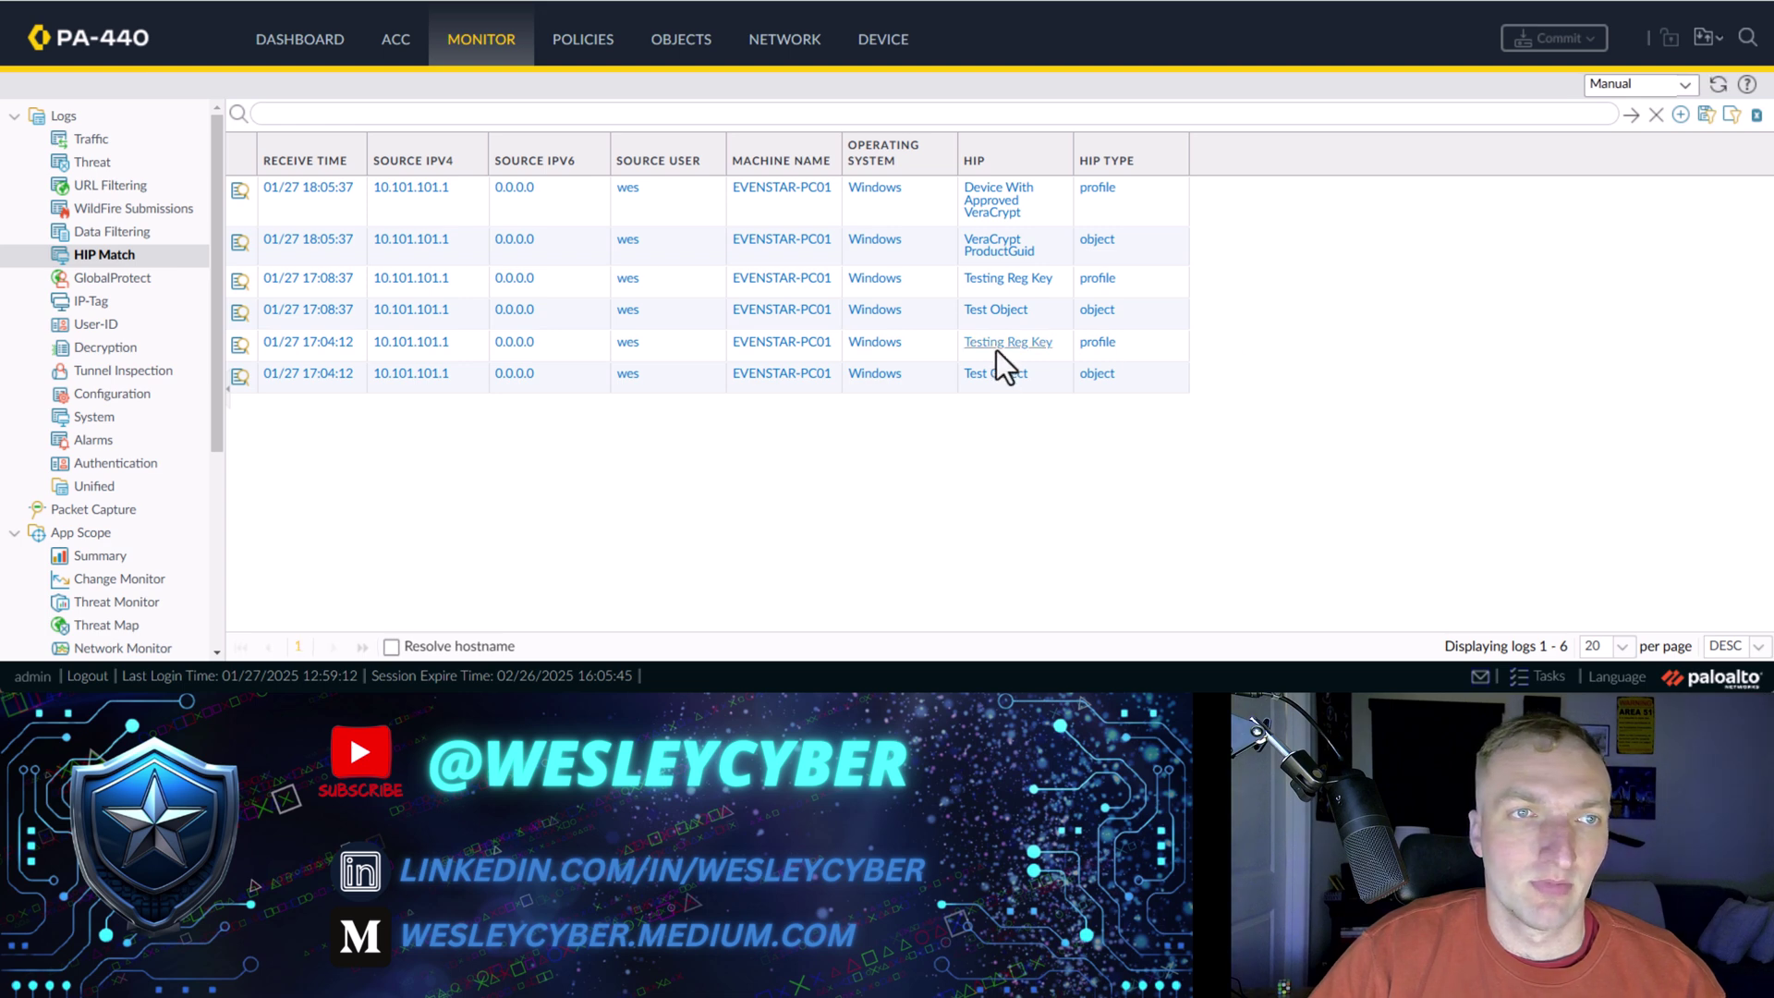
left_click(119, 287)
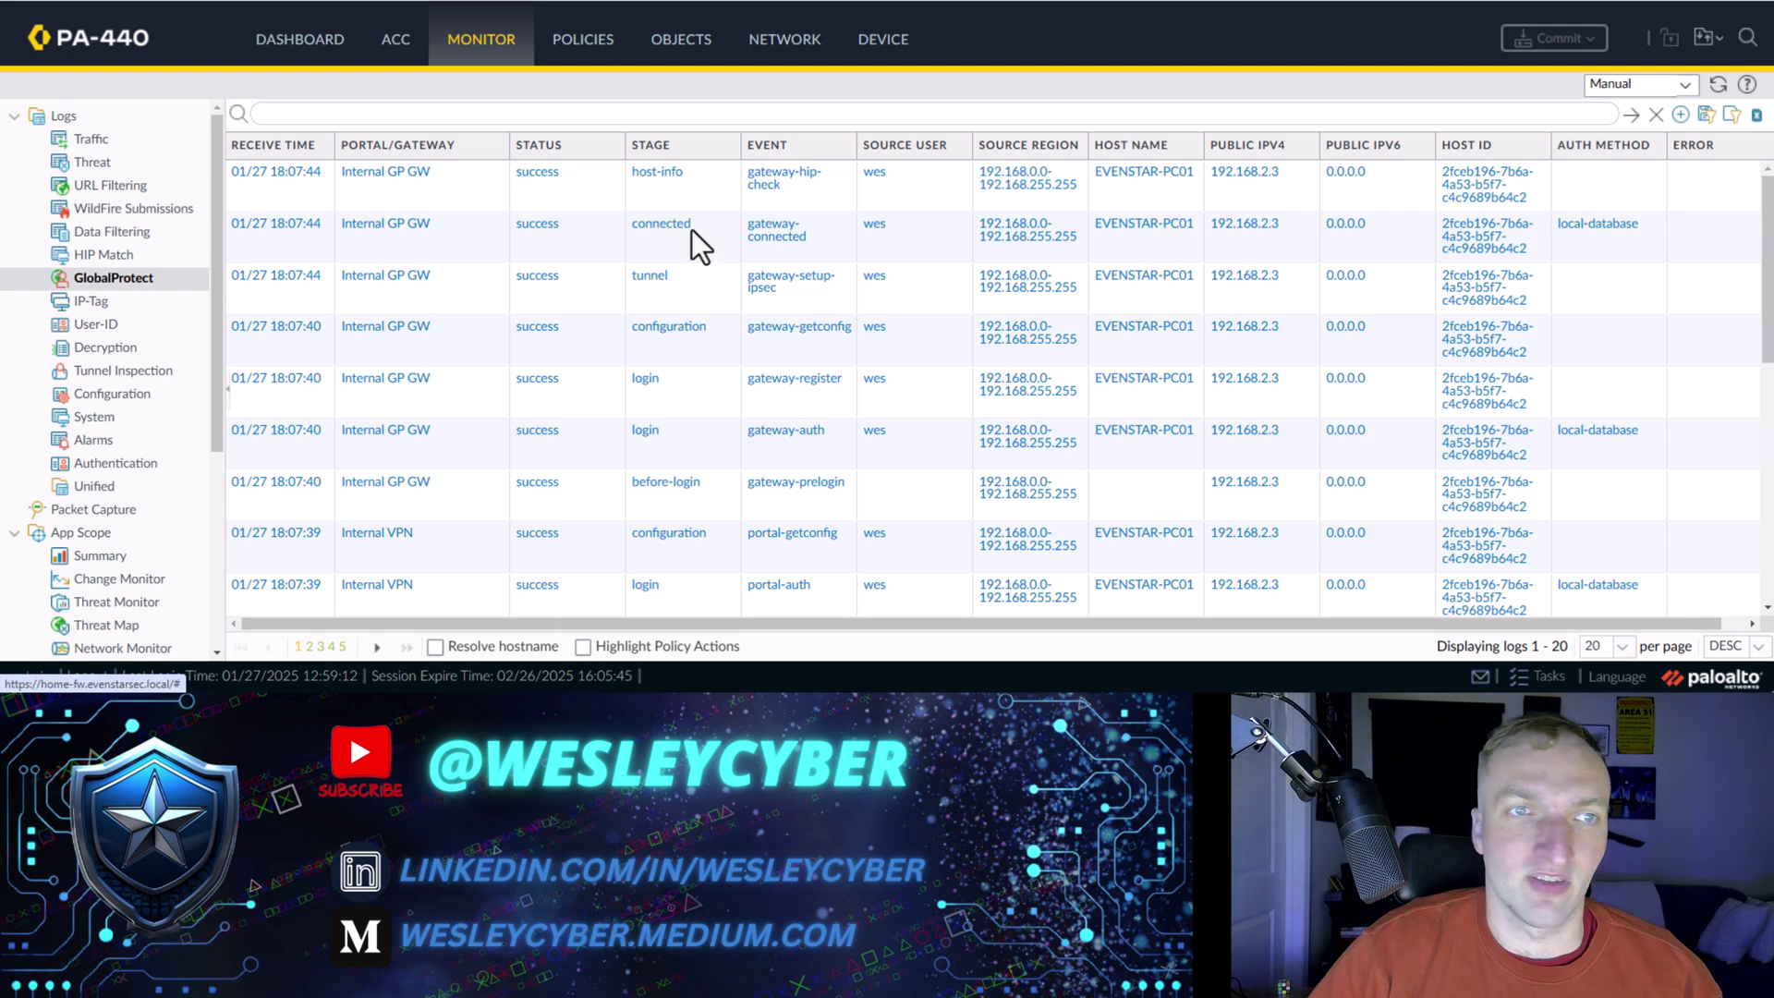
left_click(127, 257)
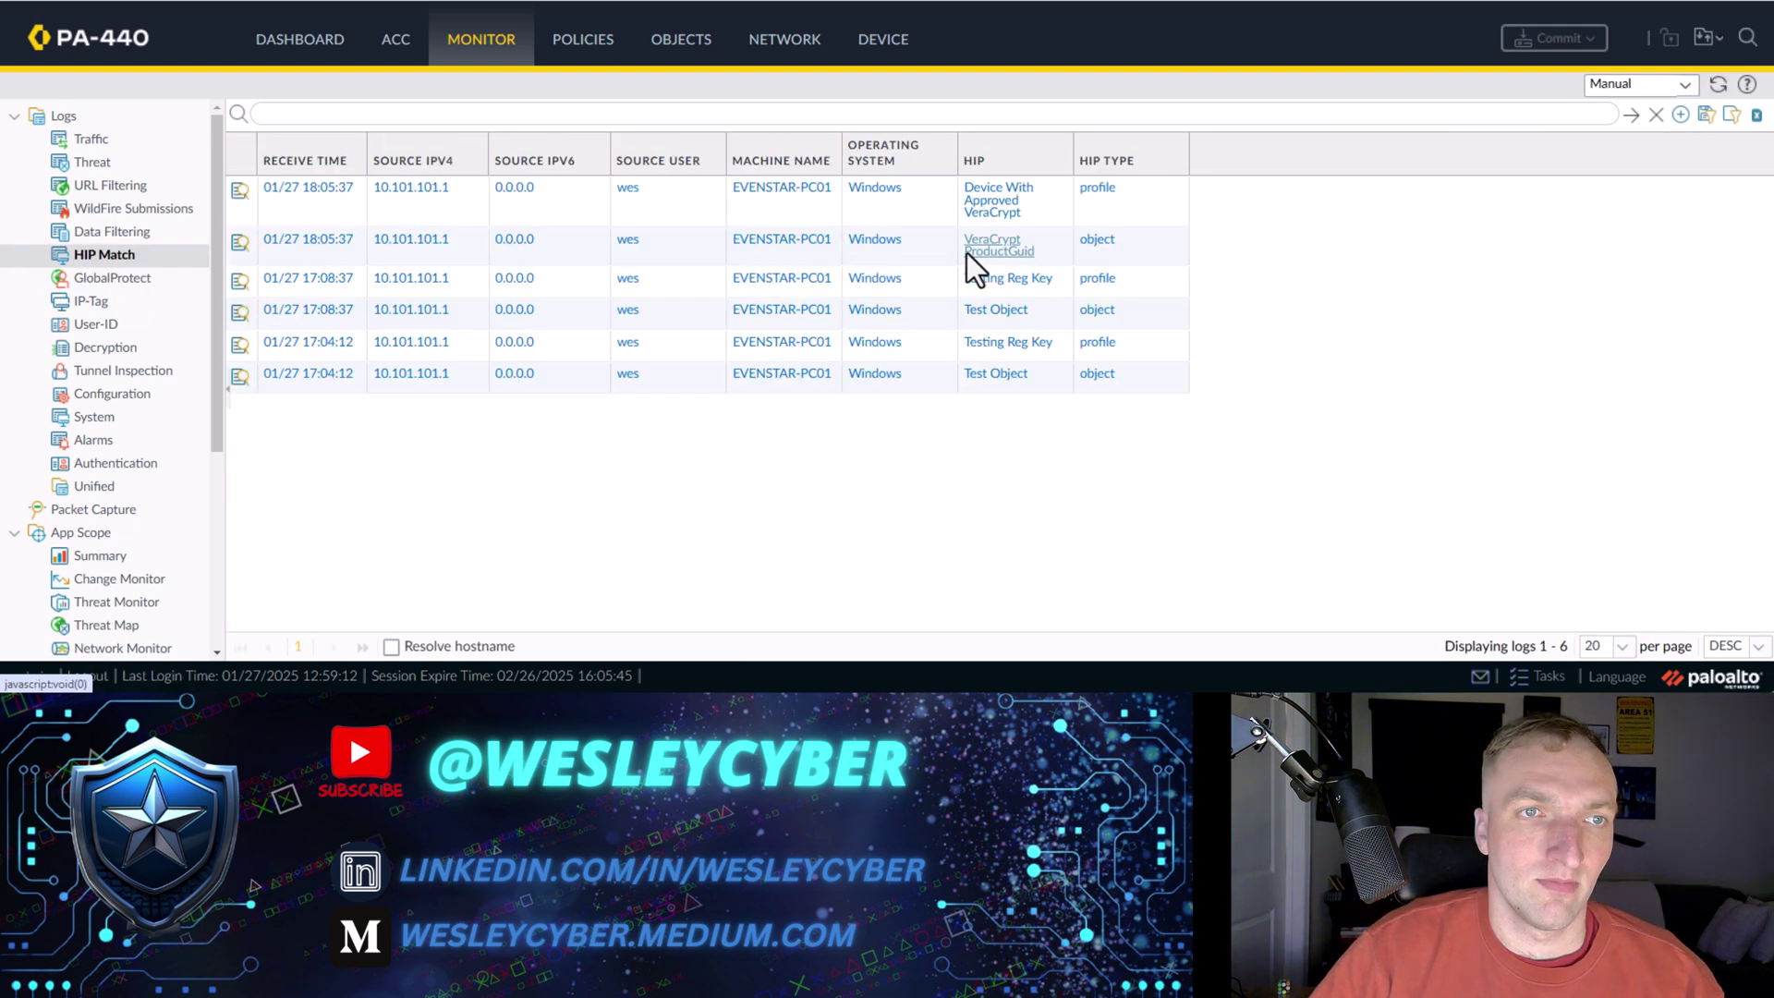
left_click(1715, 87)
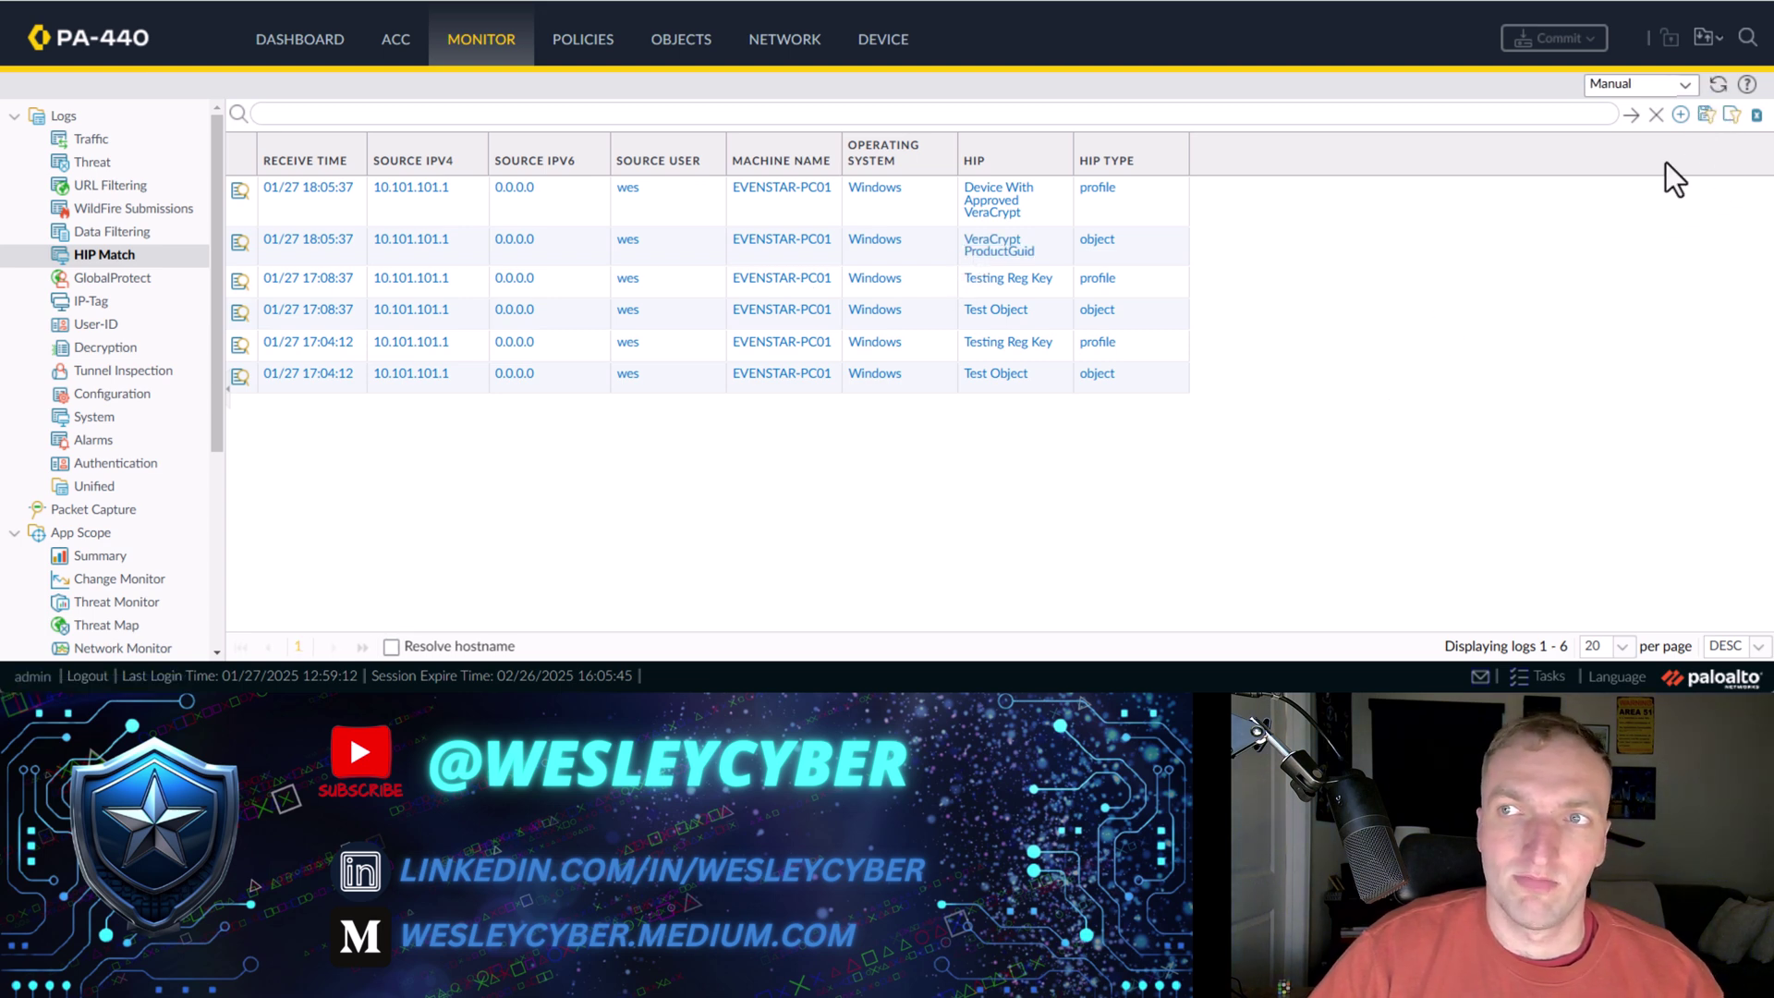
left_click(1715, 86)
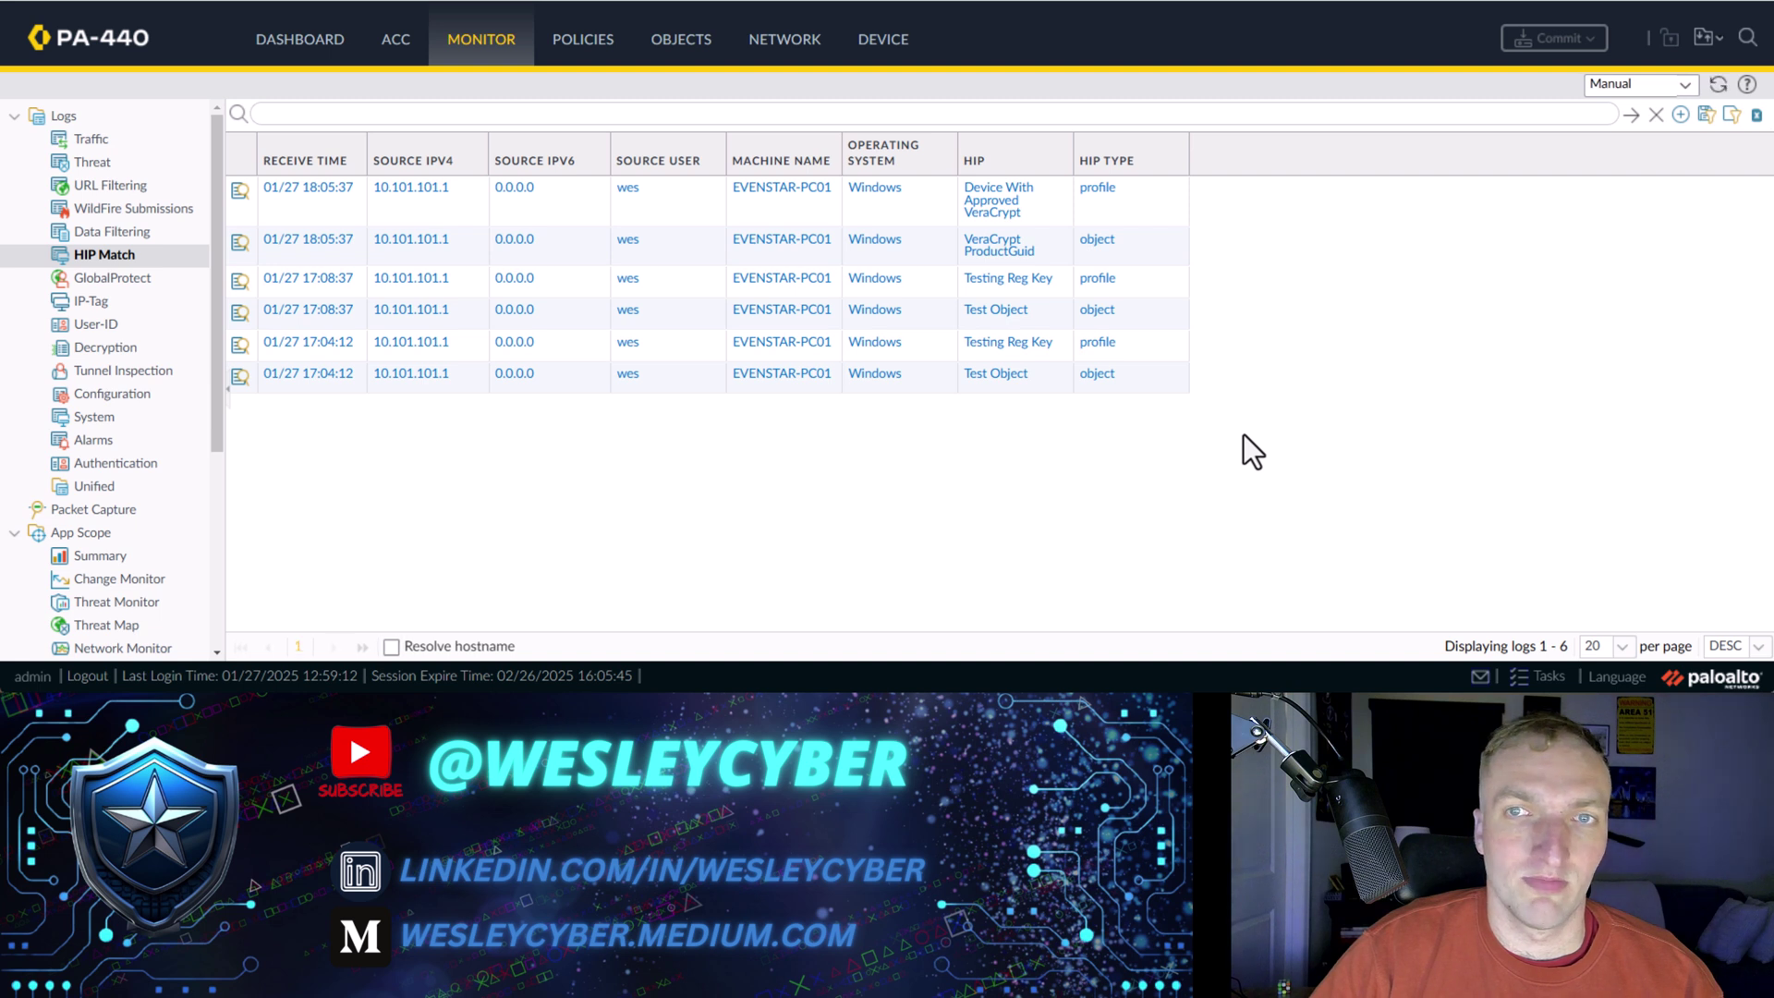
left_click(1718, 84)
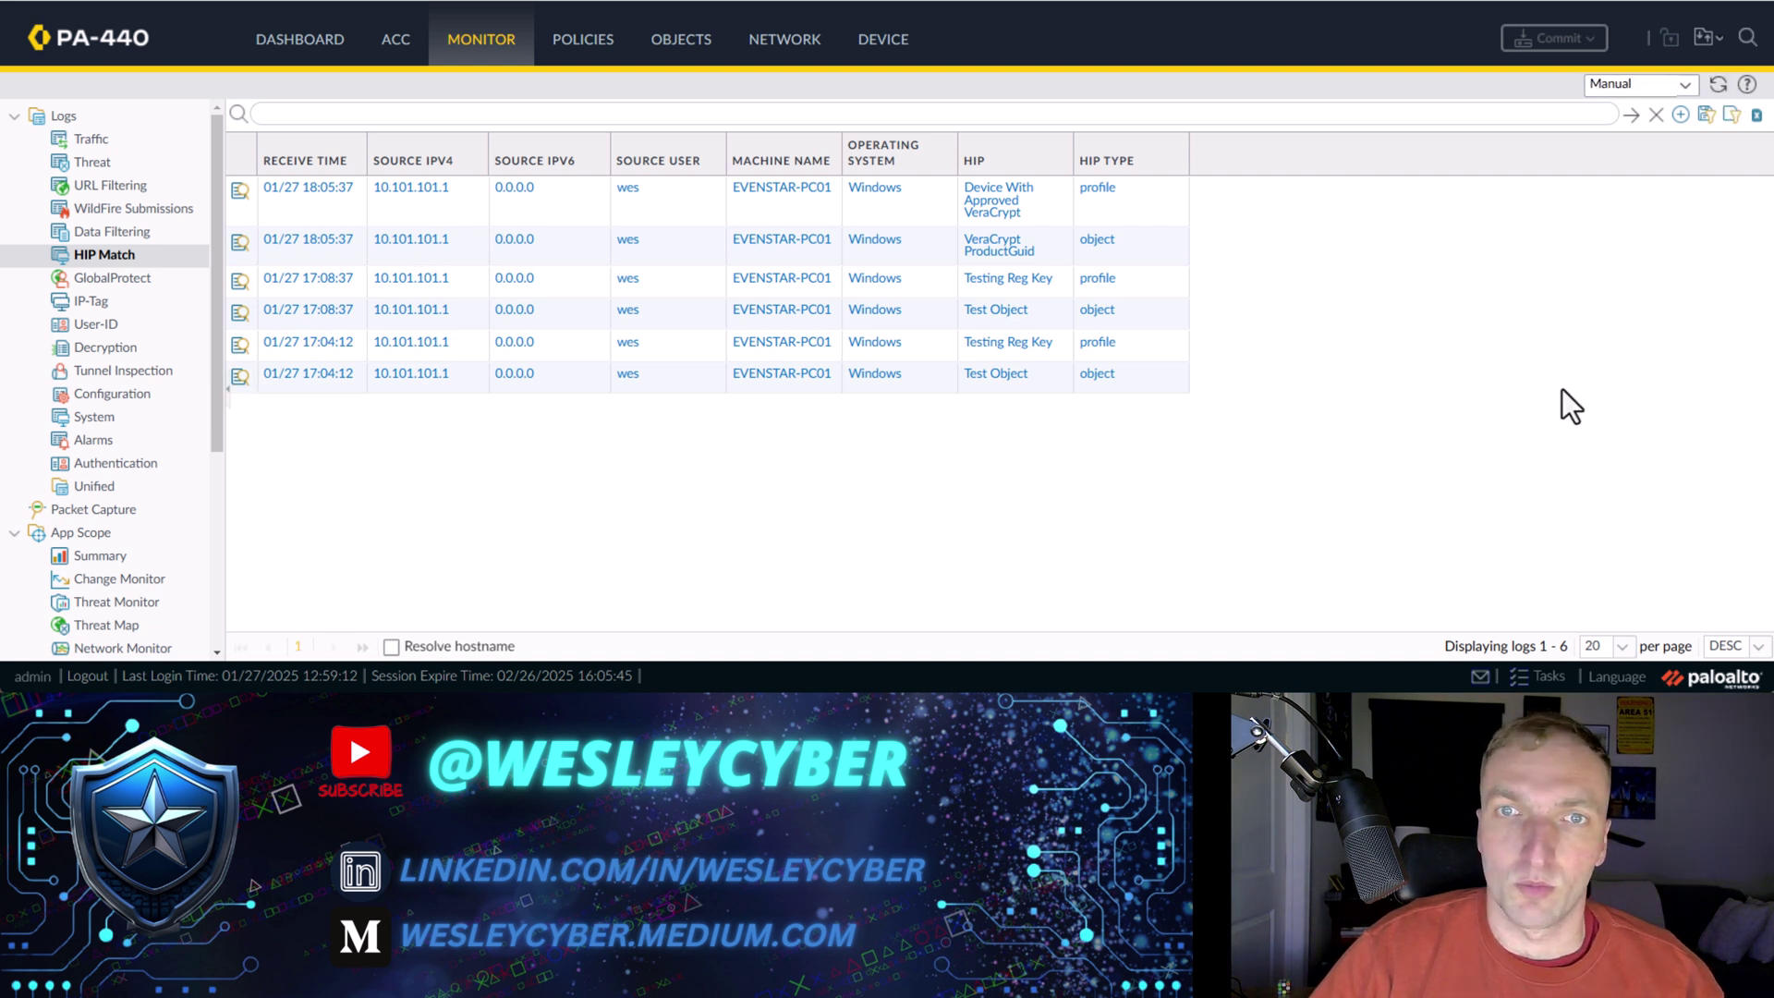
left_click(136, 279)
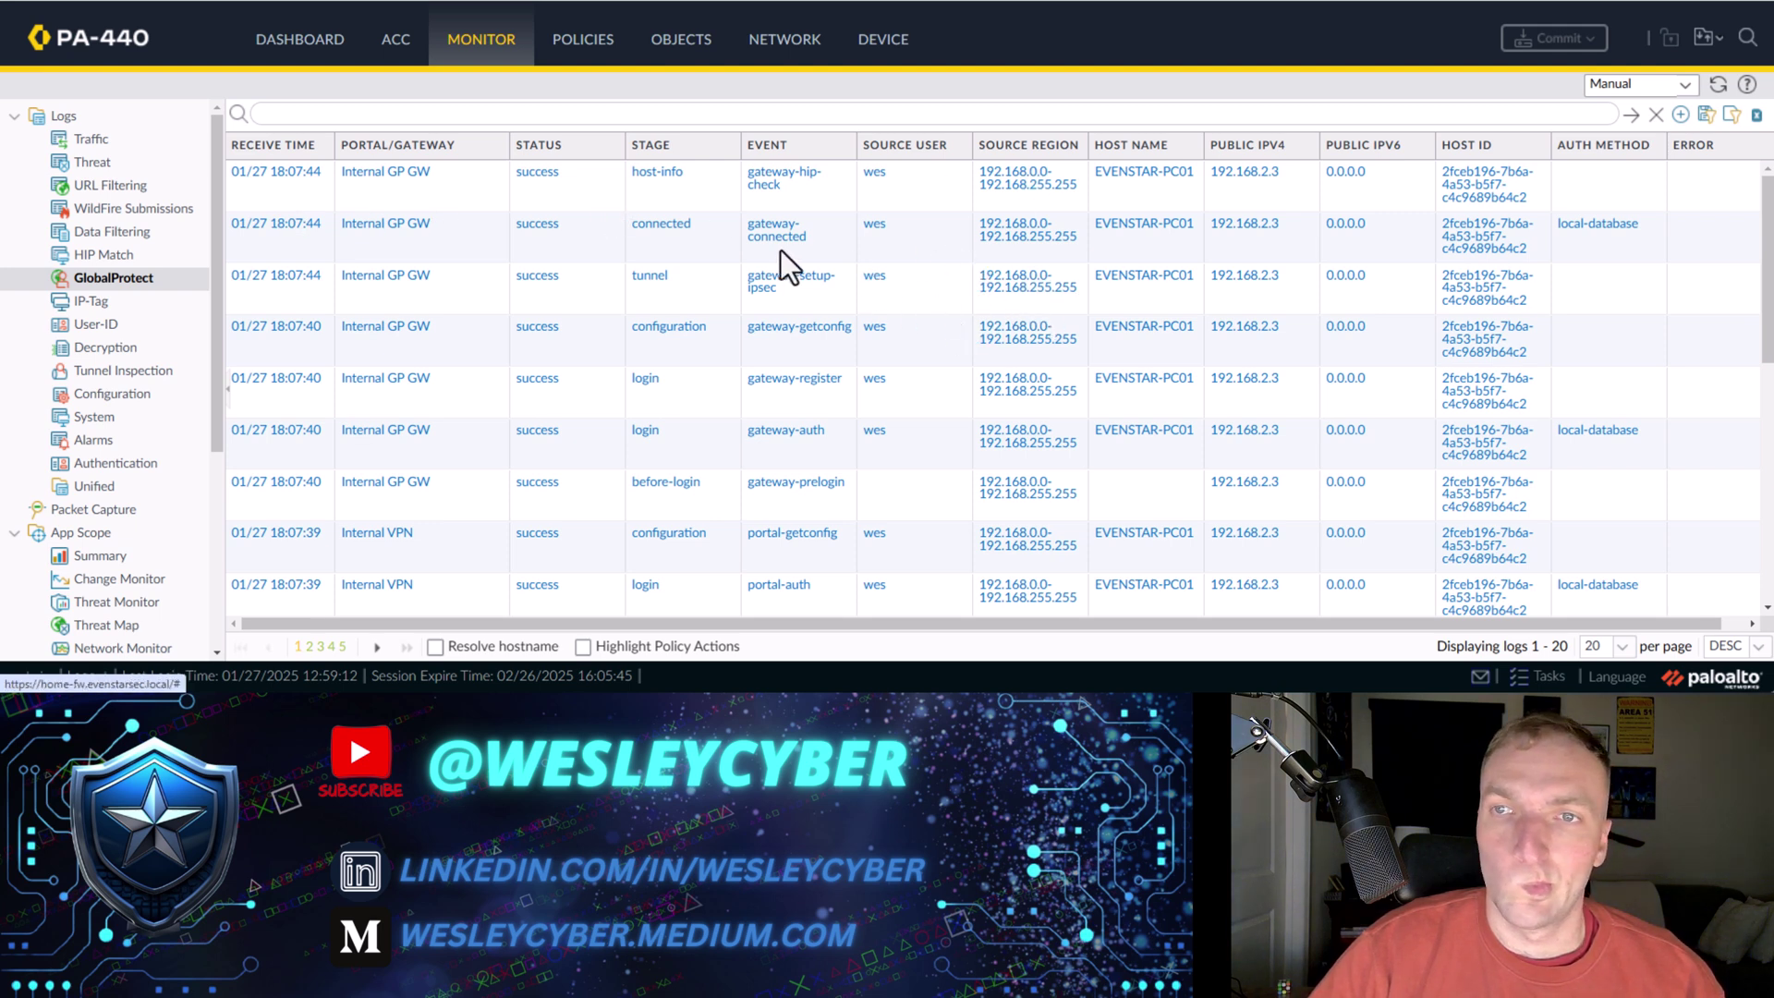
left_click(146, 261)
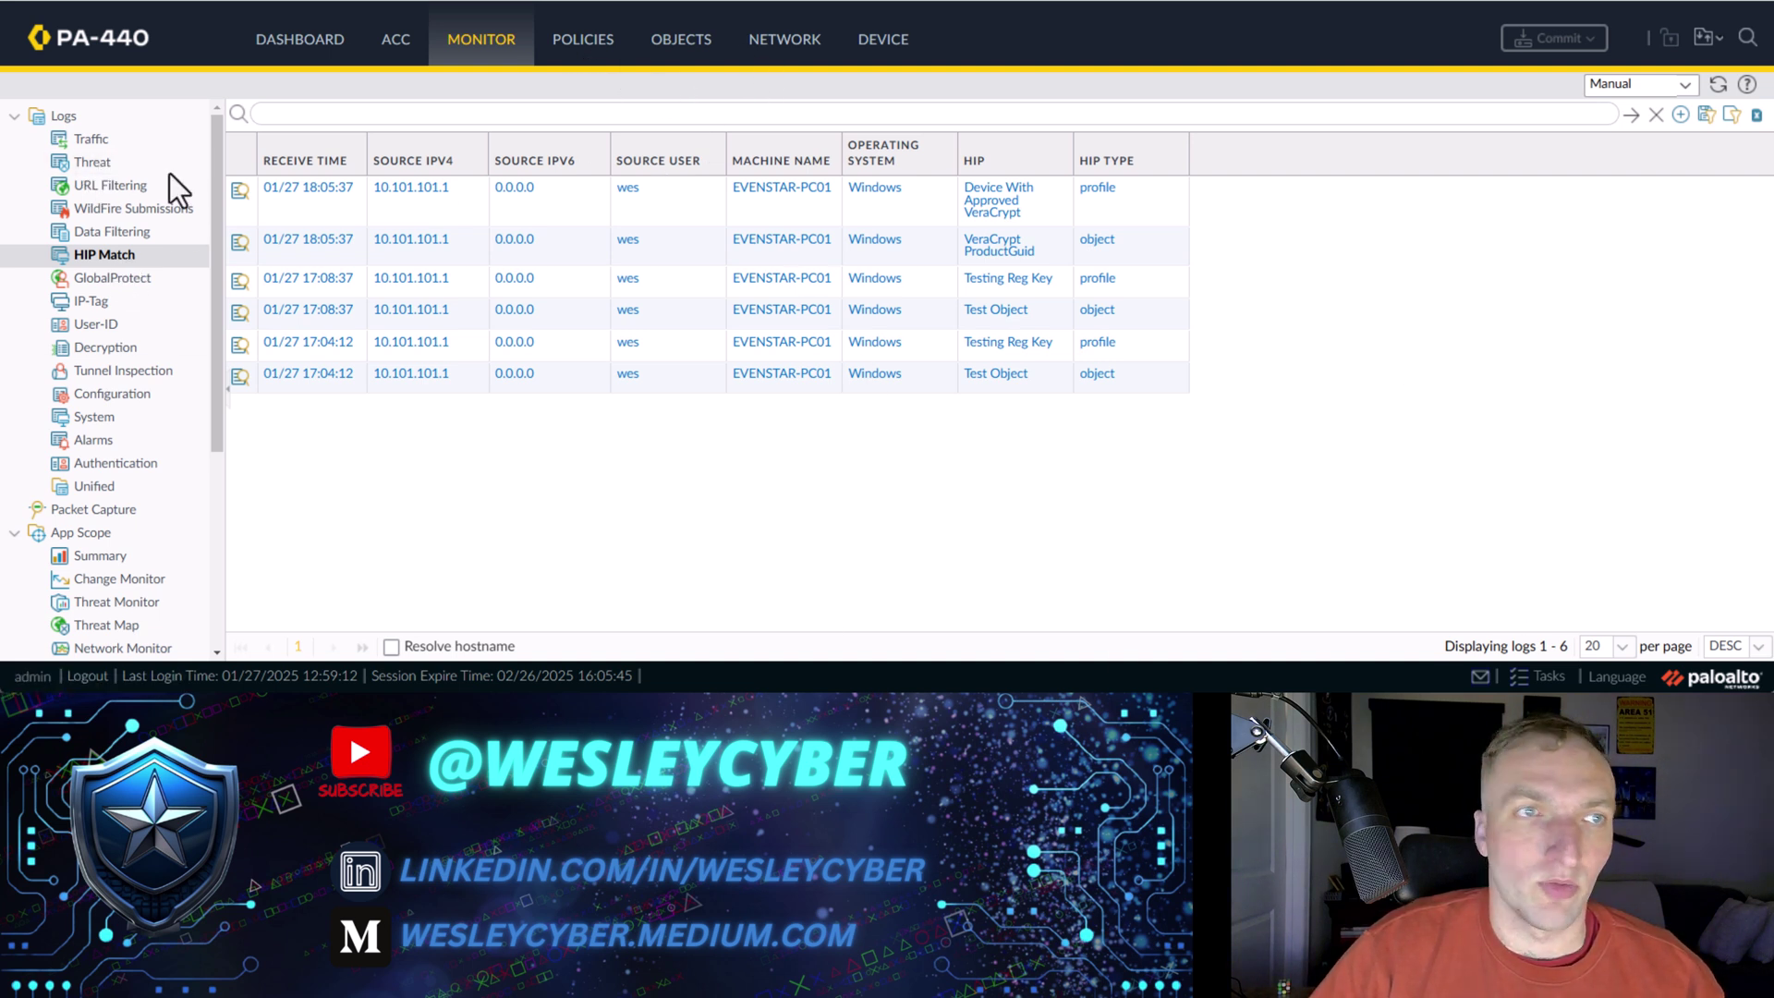
Step: Open the filtered Traffic log, rerun ping 8.8.8.8 in PowerShell, and reload the log repeatedly
left_click(127, 140)
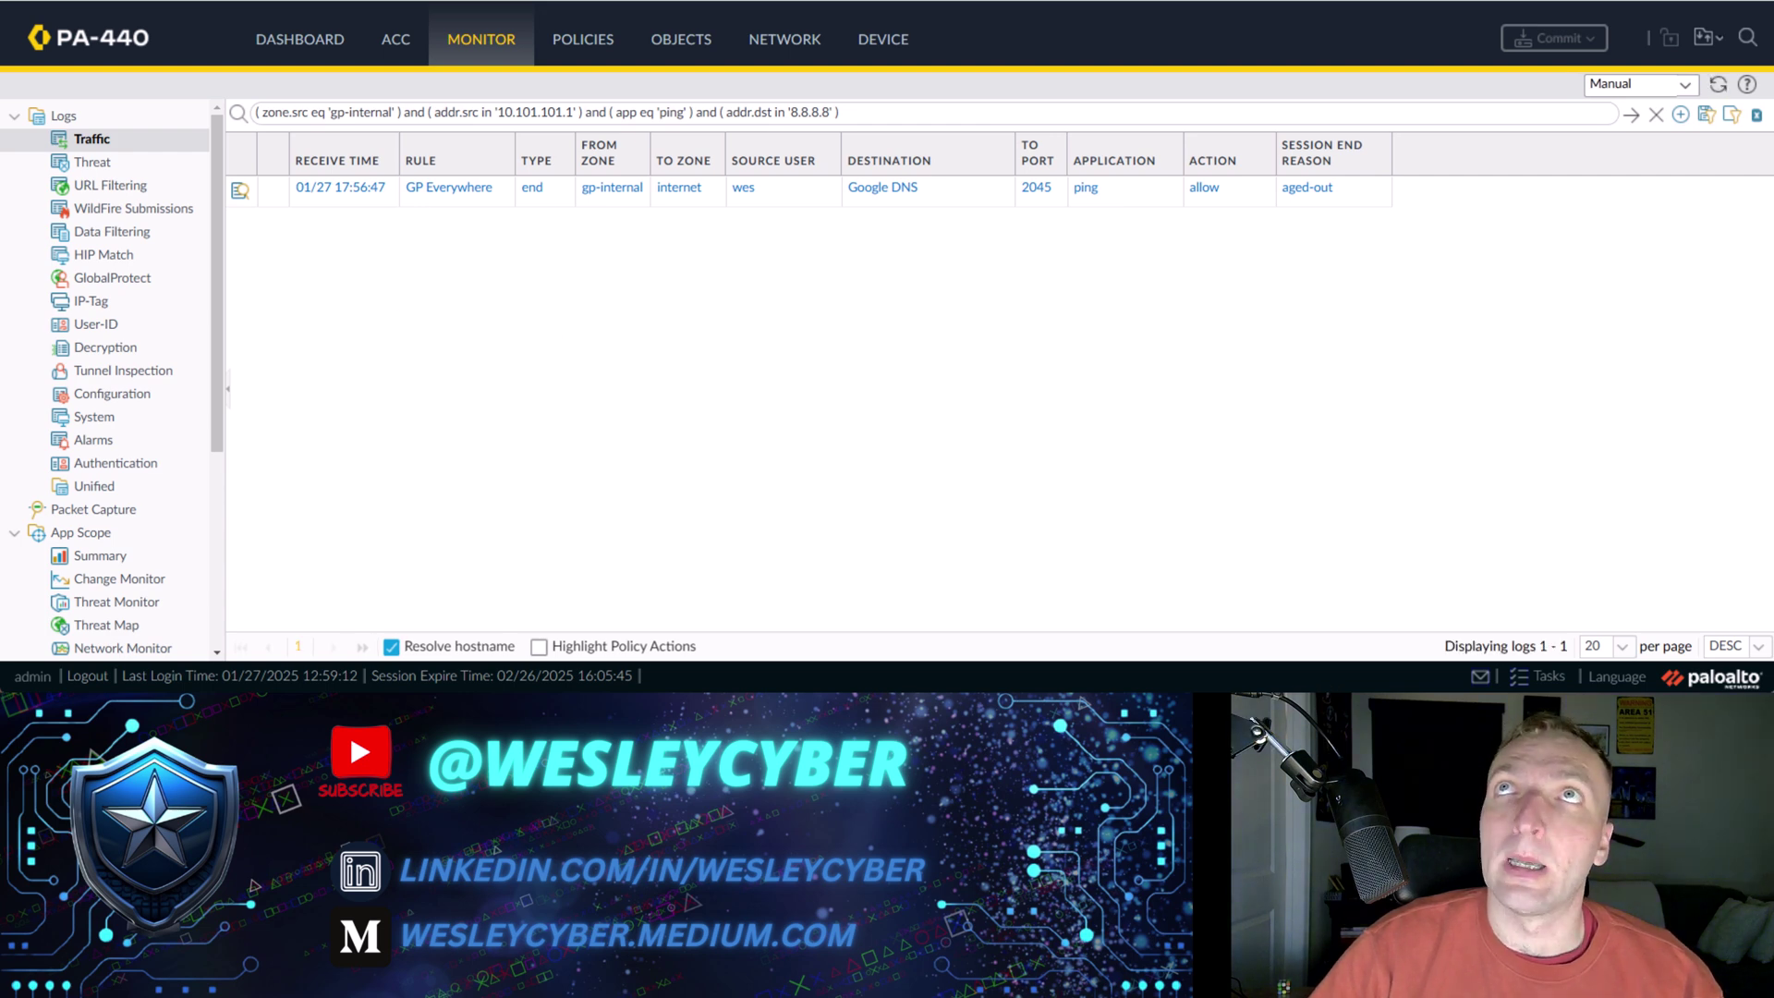
left_click_drag(1773, 93, 1227, 90)
key("Up")
key("Return")
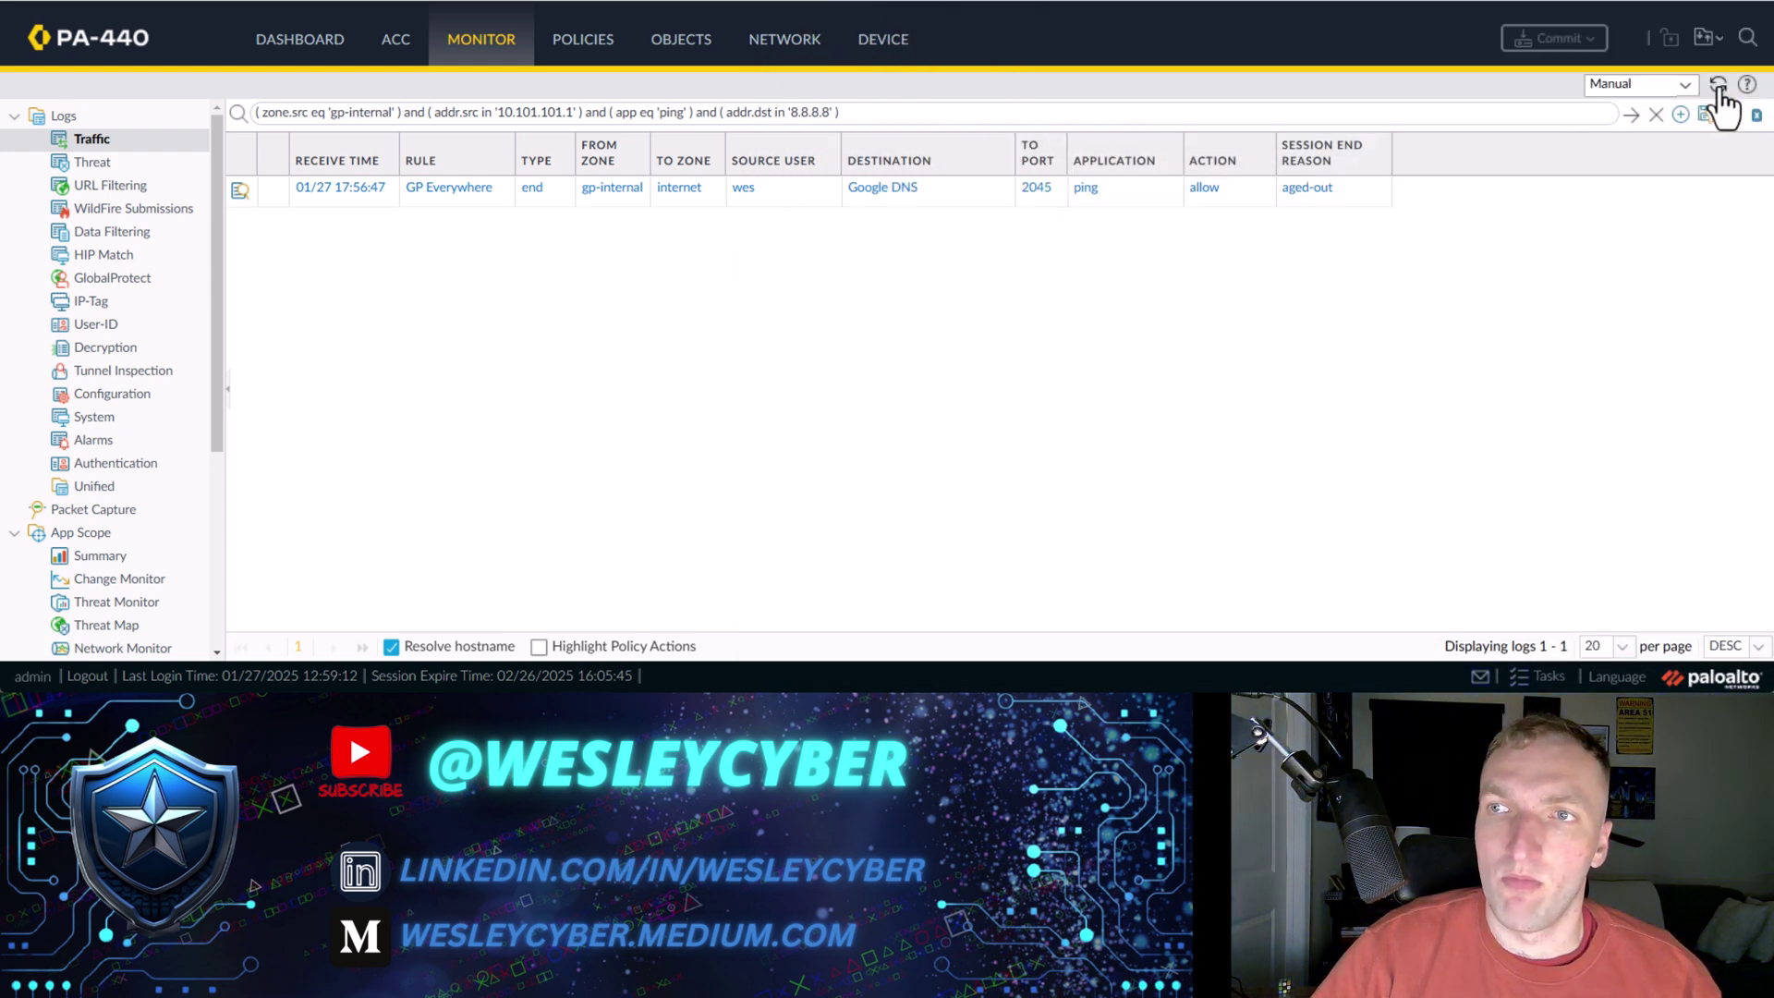
left_click(1712, 84)
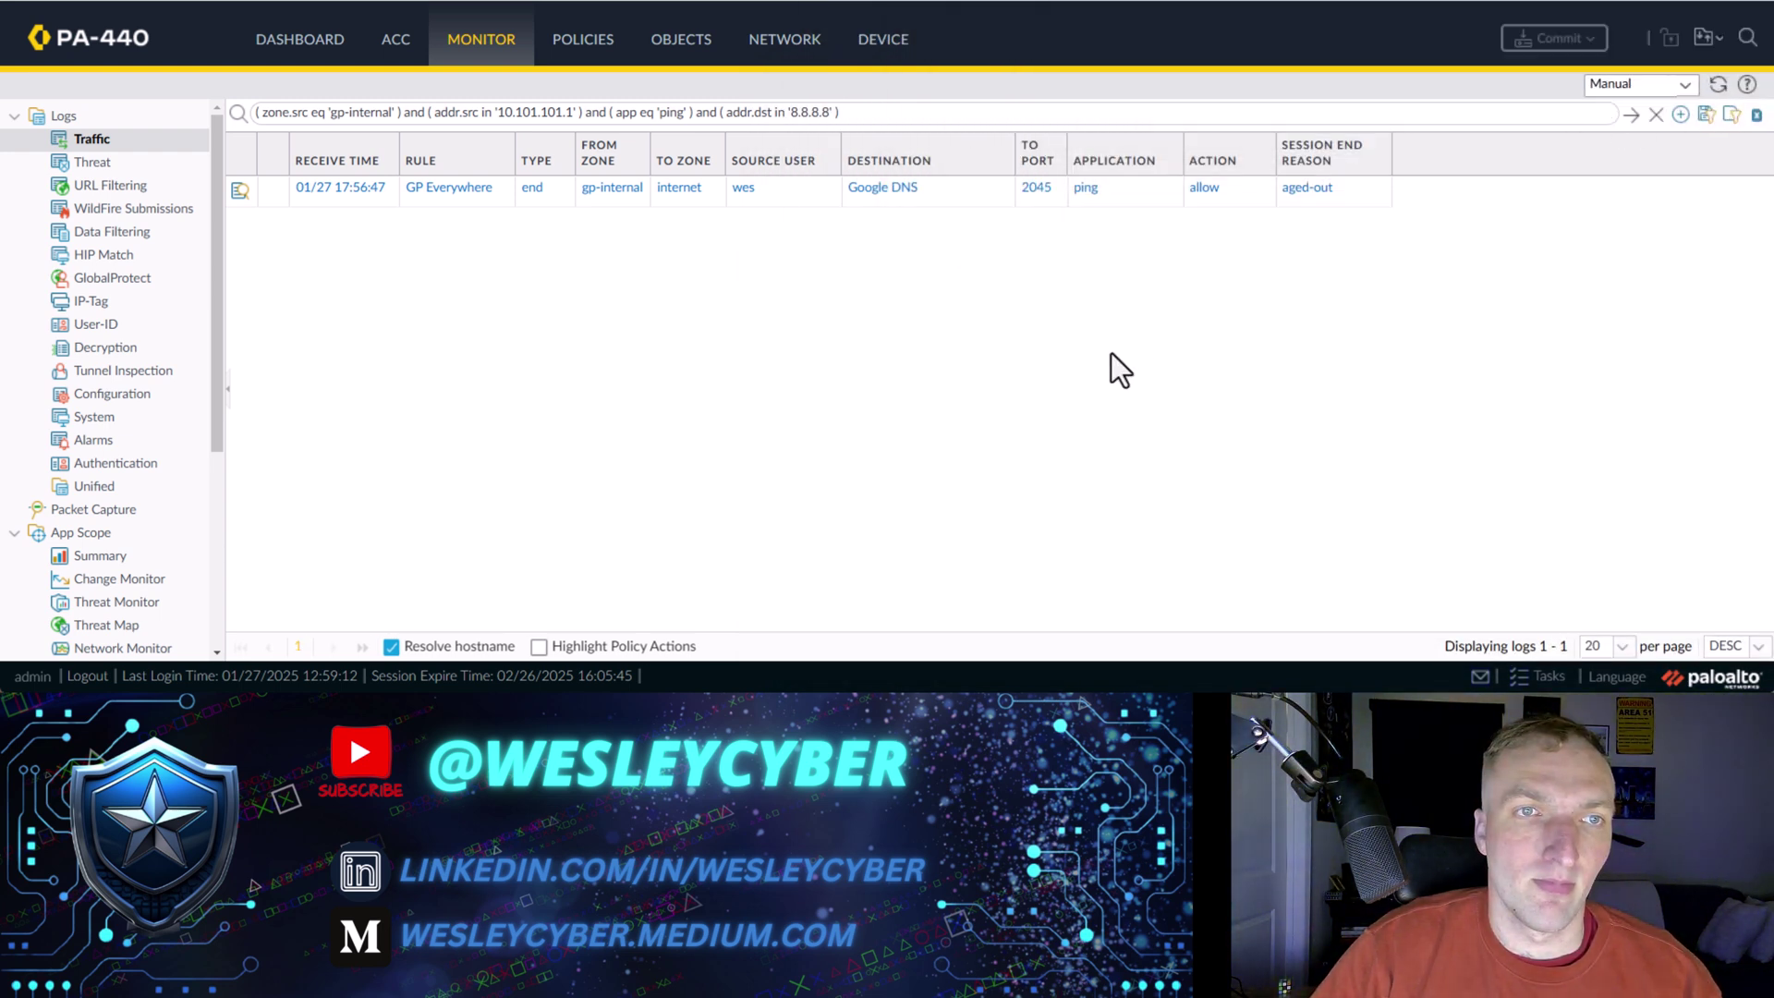
left_click(1717, 85)
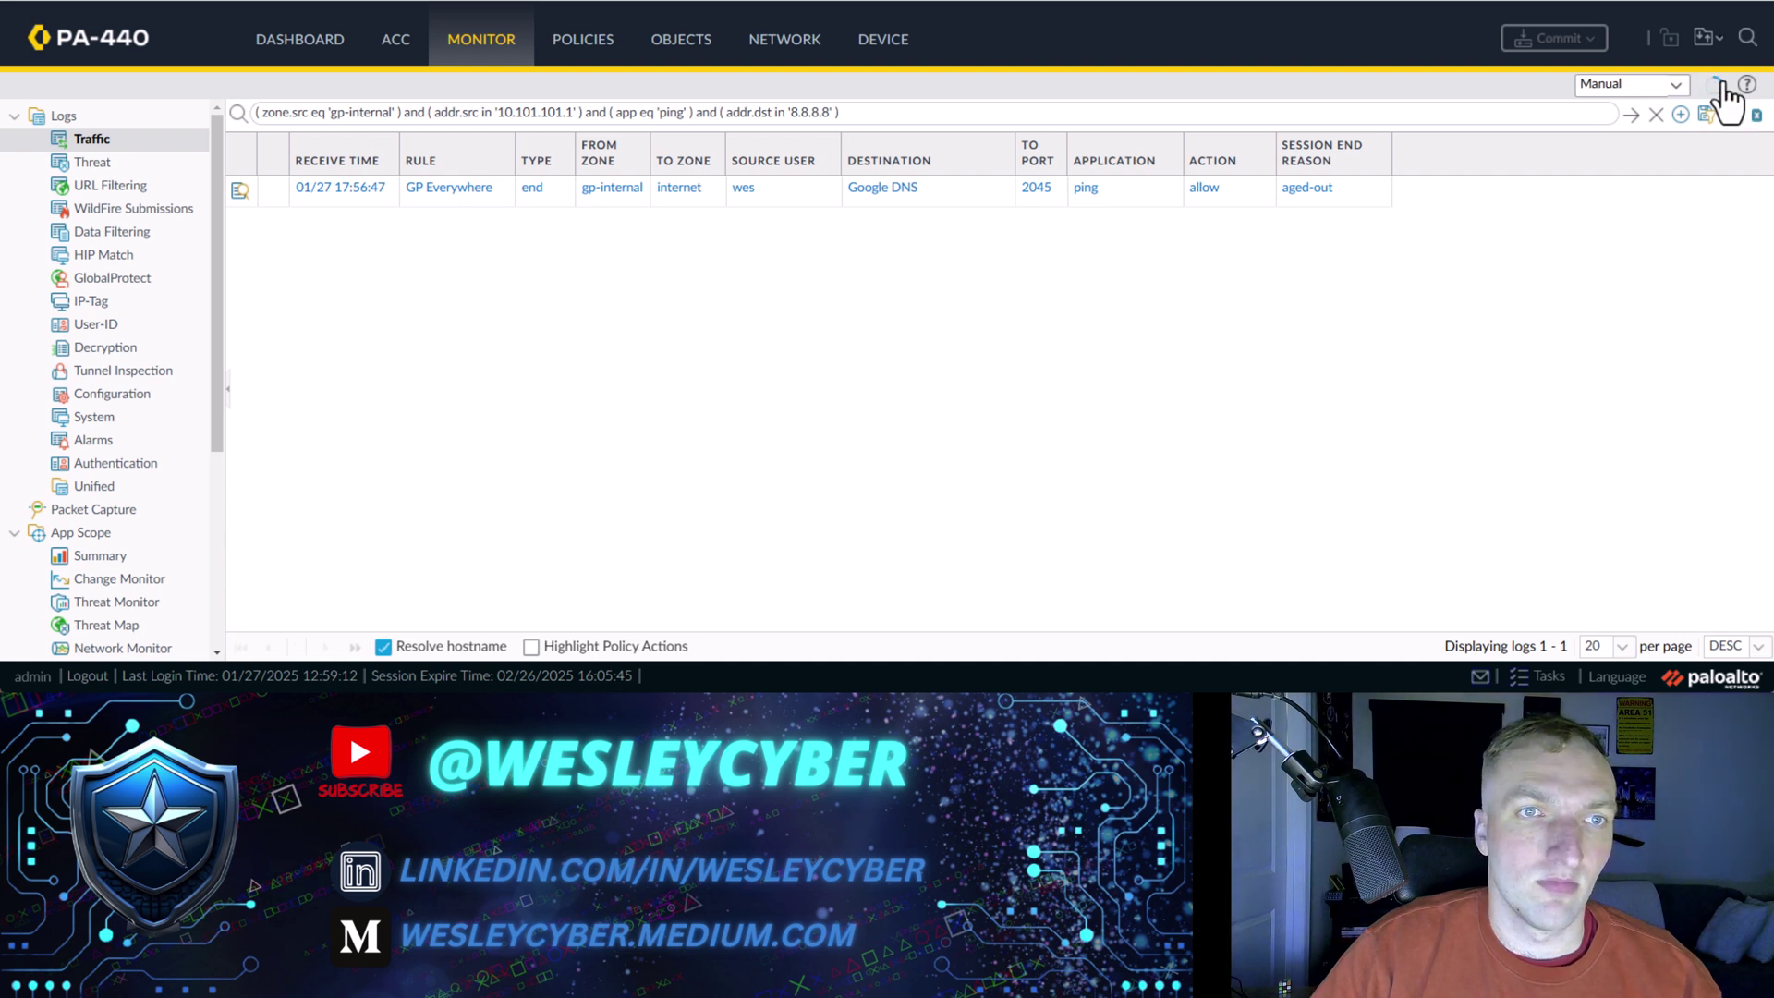
left_click(1717, 87)
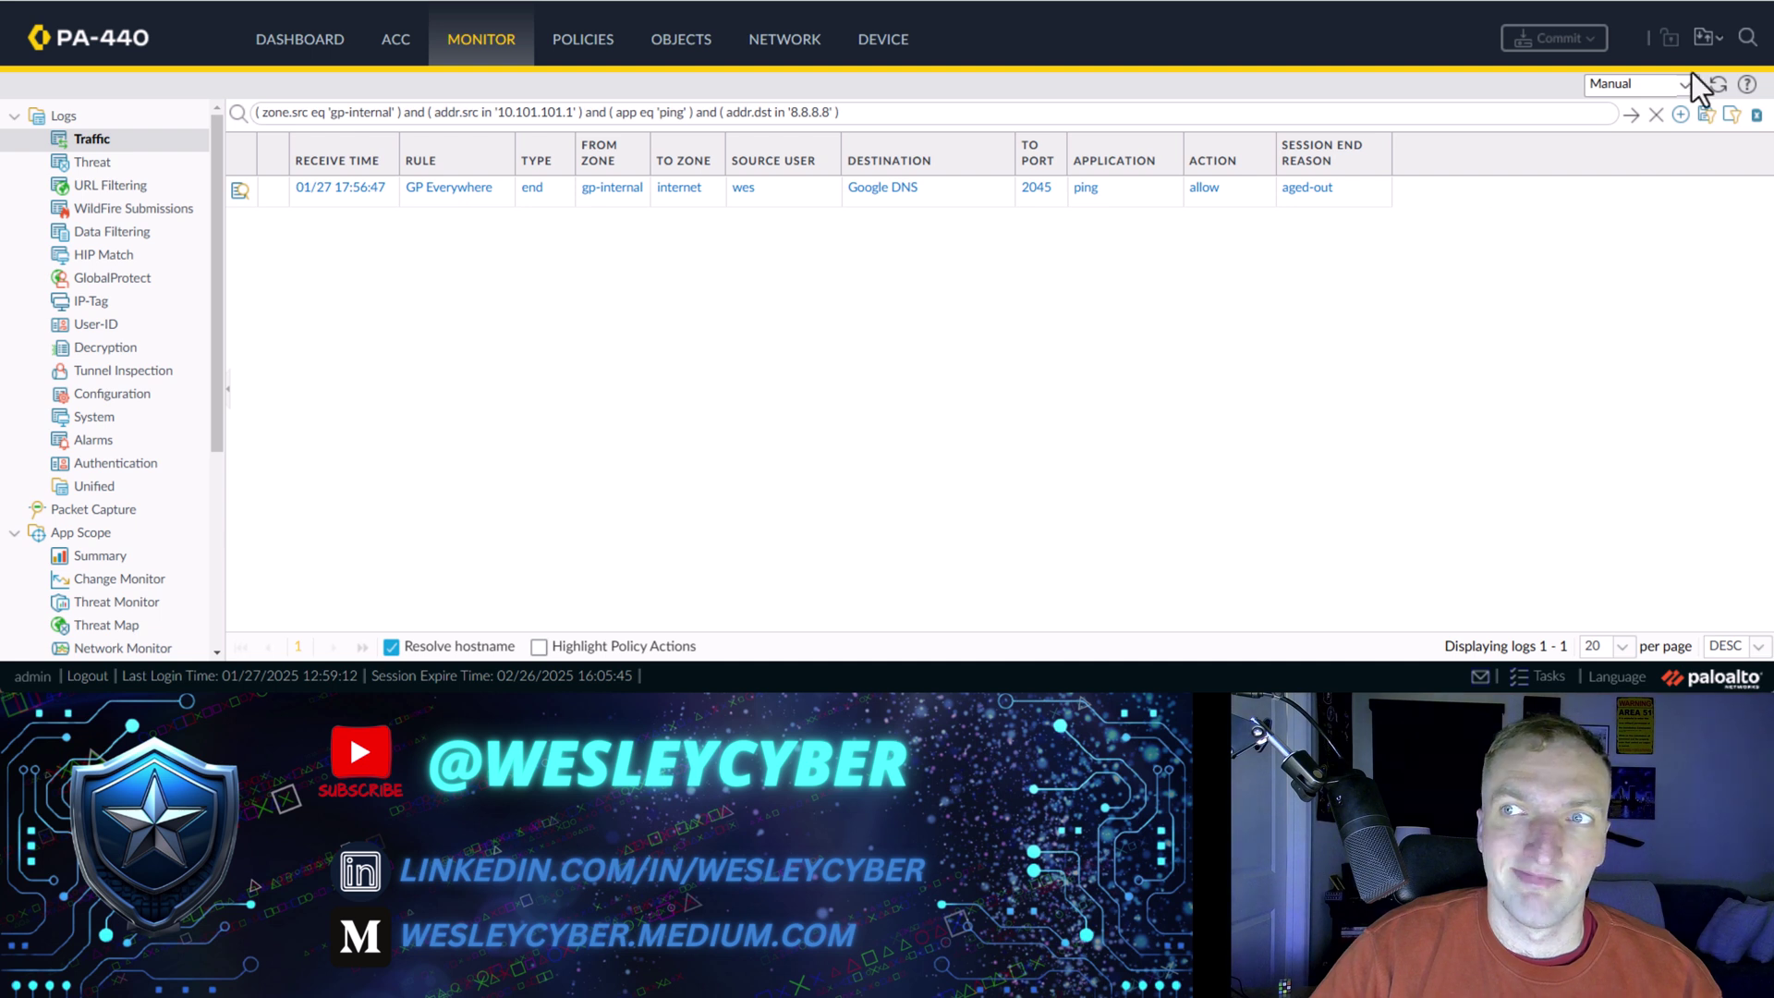
left_click(1717, 85)
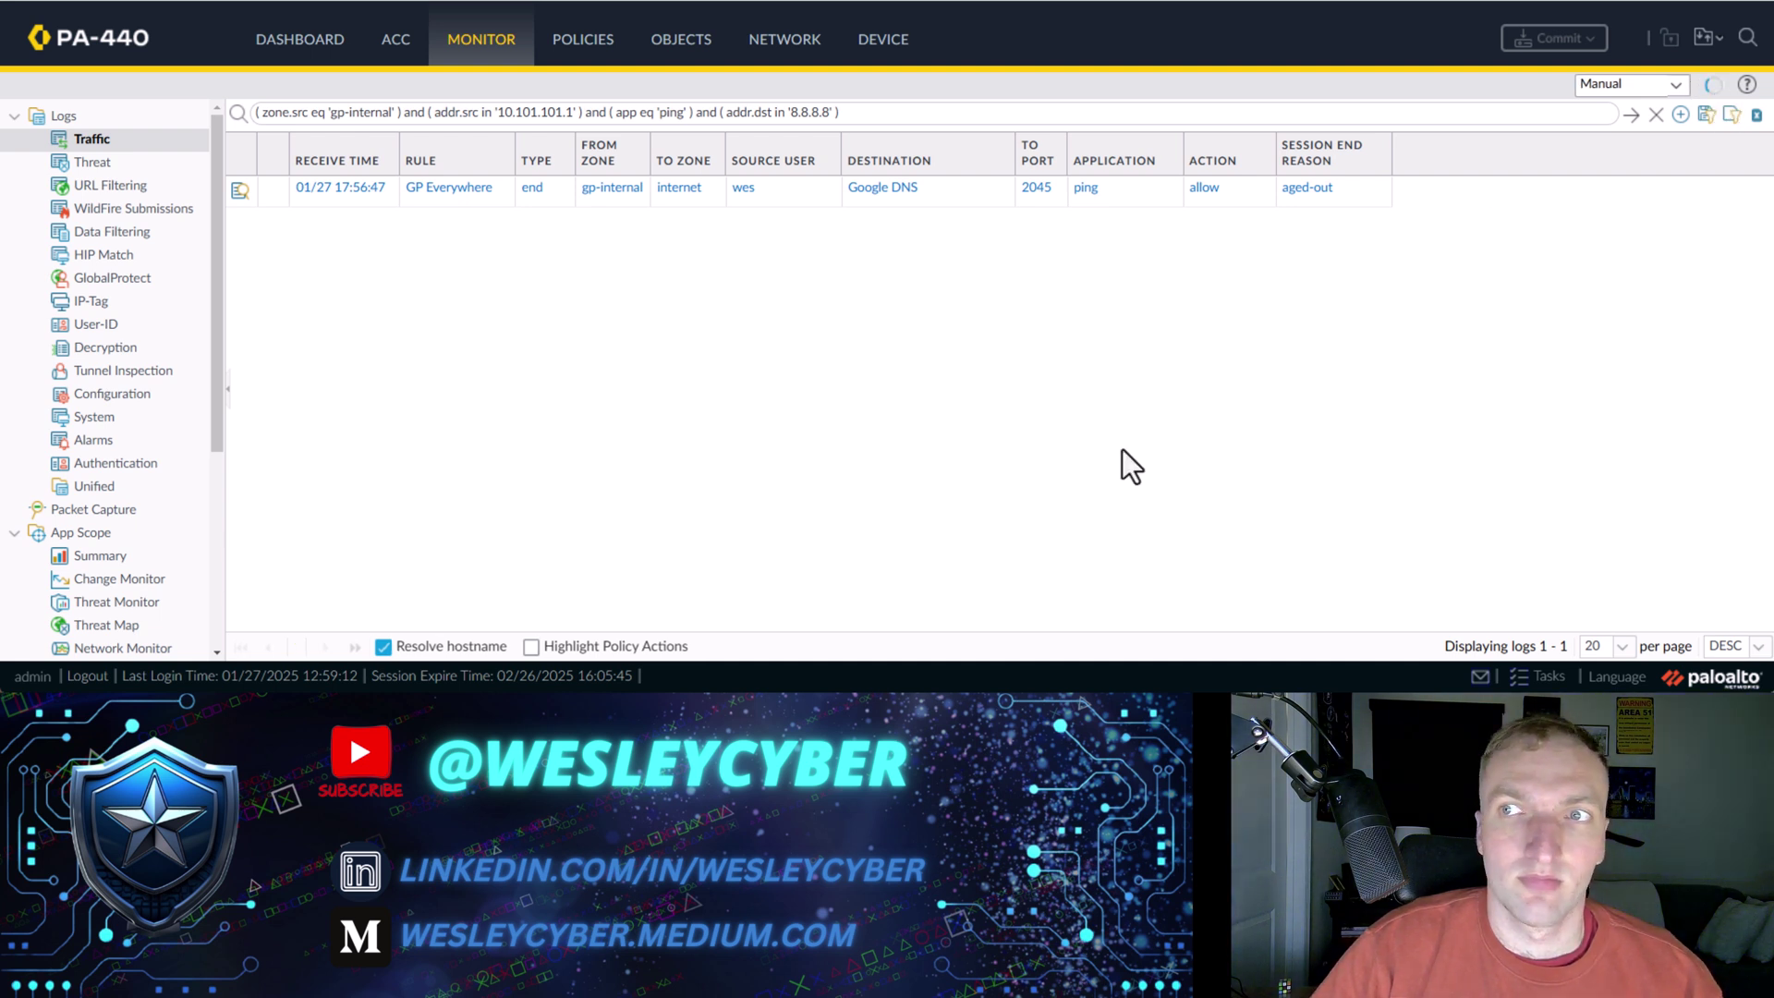